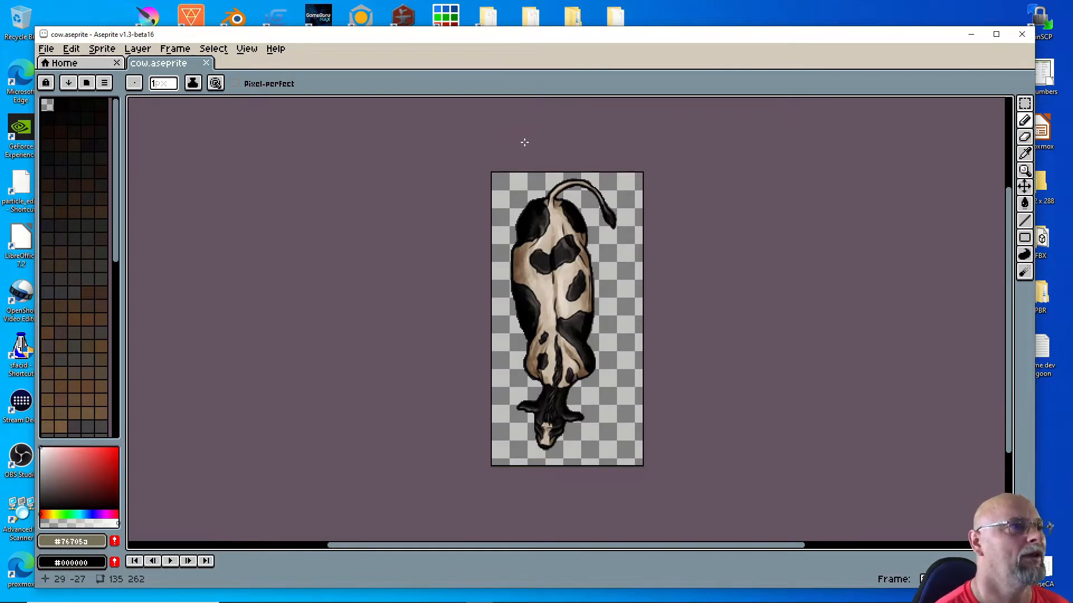
# Step: Move the Aseprite window down and launch Piskel with a blank 32x32 New Piskel
pyautogui.moveTo(506, 34); pyautogui.dragTo(486, 140)
pyautogui.click(453, 27)
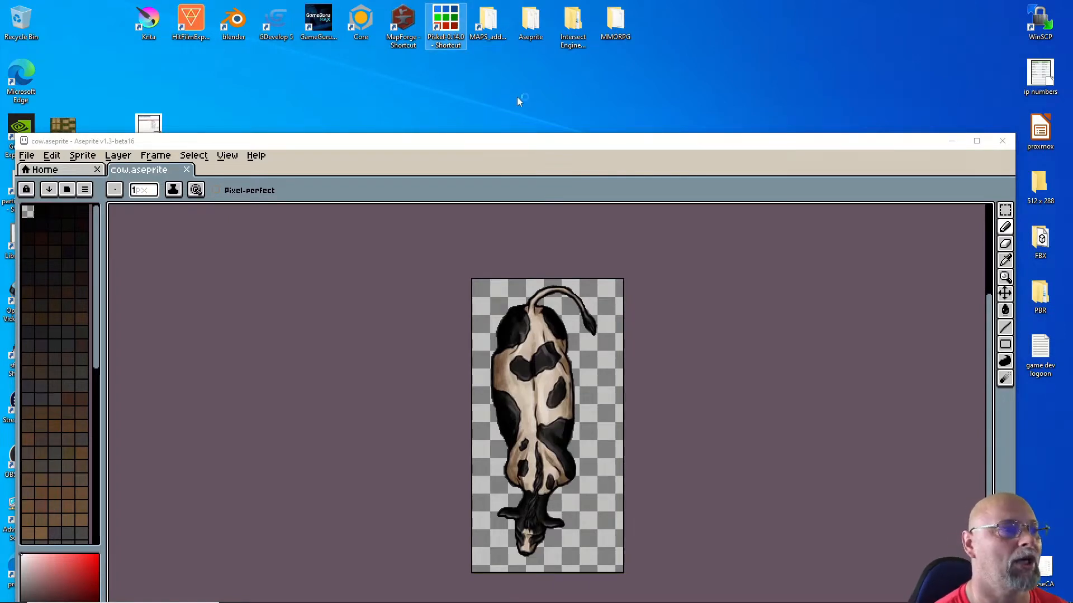
pyautogui.doubleClick(445, 47)
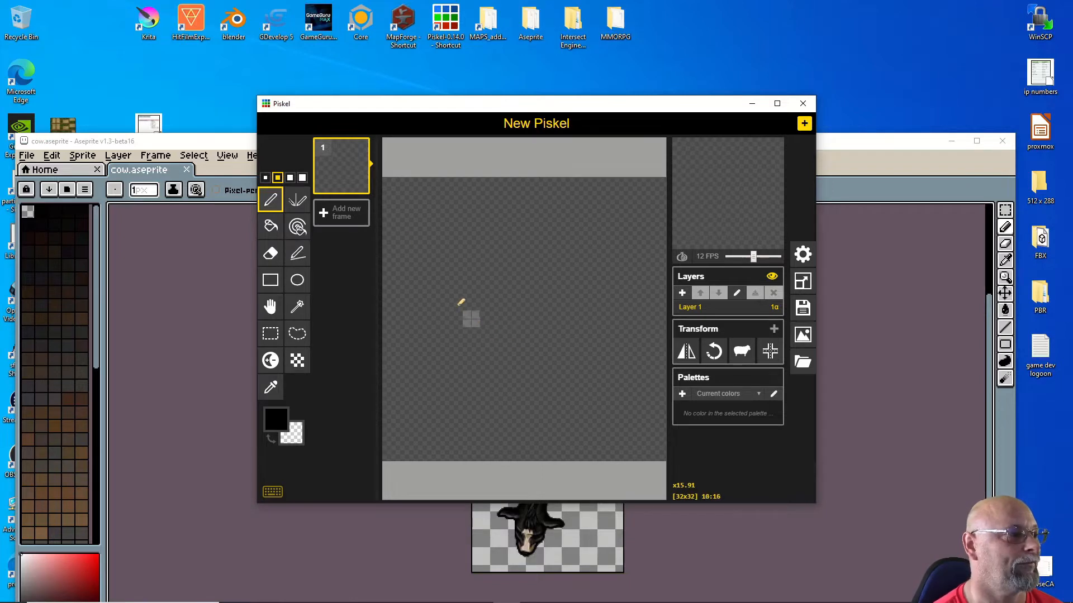
# Step: Draw hollow black rectangles in frames 1–3, adding a new frame for each
pyautogui.click(270, 282)
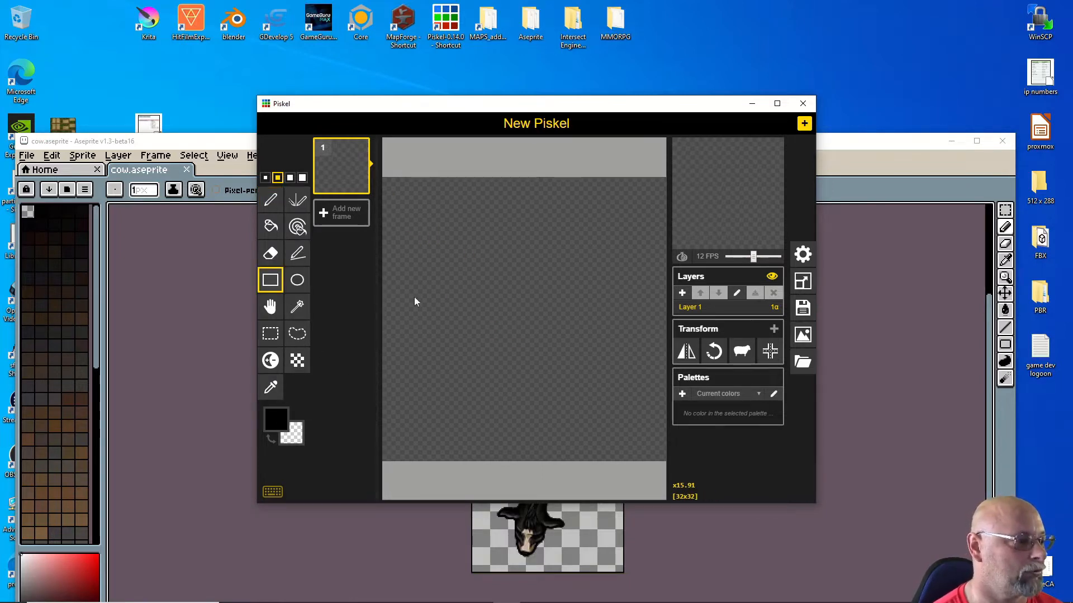
pyautogui.moveTo(467, 243); pyautogui.dragTo(581, 323)
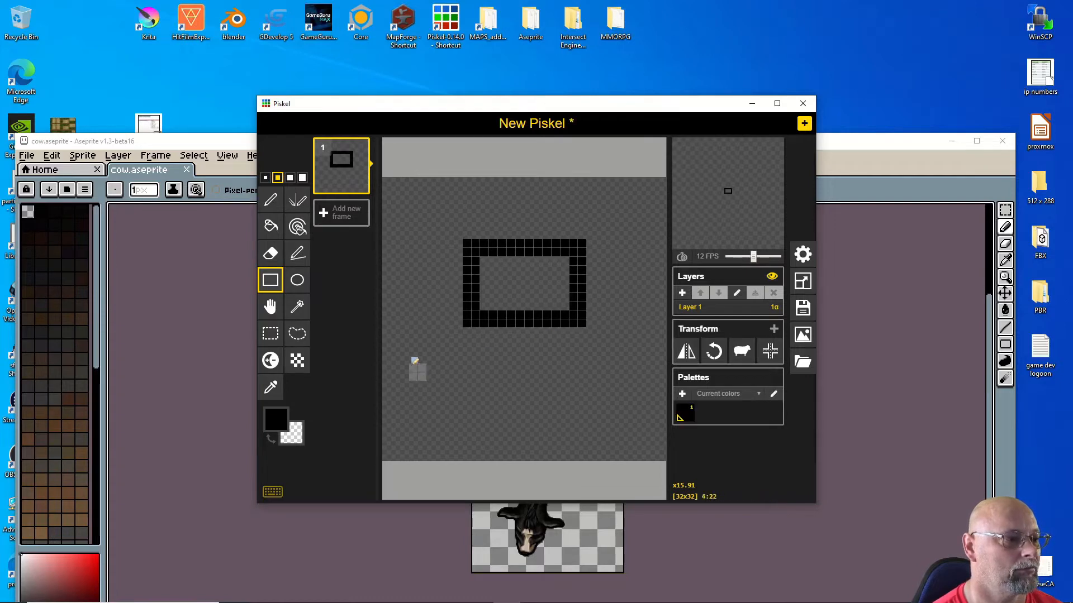
pyautogui.click(332, 217)
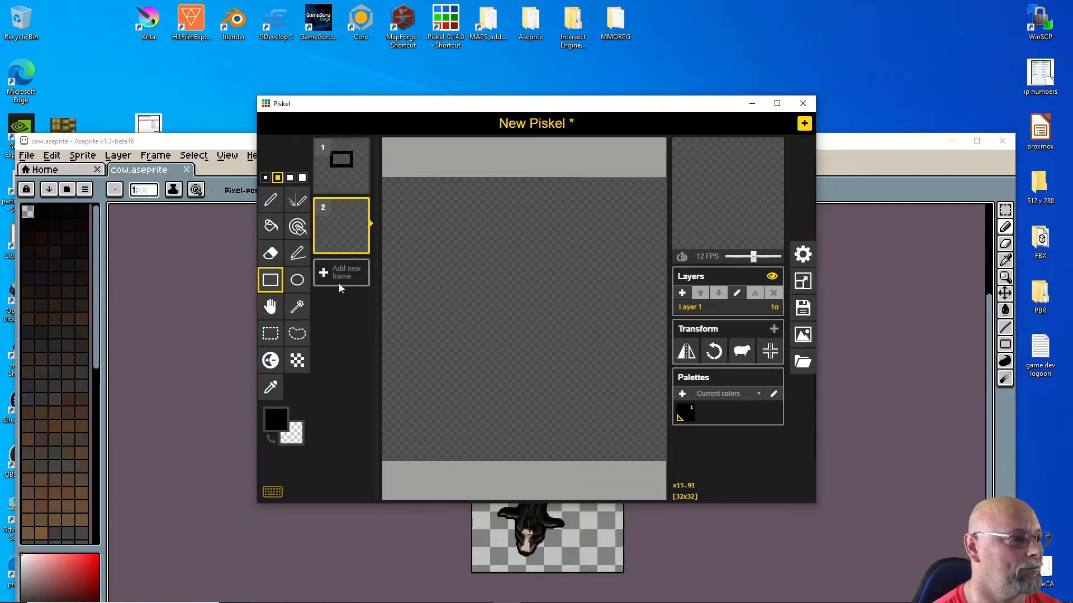
pyautogui.moveTo(423, 234)
pyautogui.mouseDown()
pyautogui.moveTo(490, 312)
pyautogui.moveTo(519, 323)
pyautogui.mouseUp()
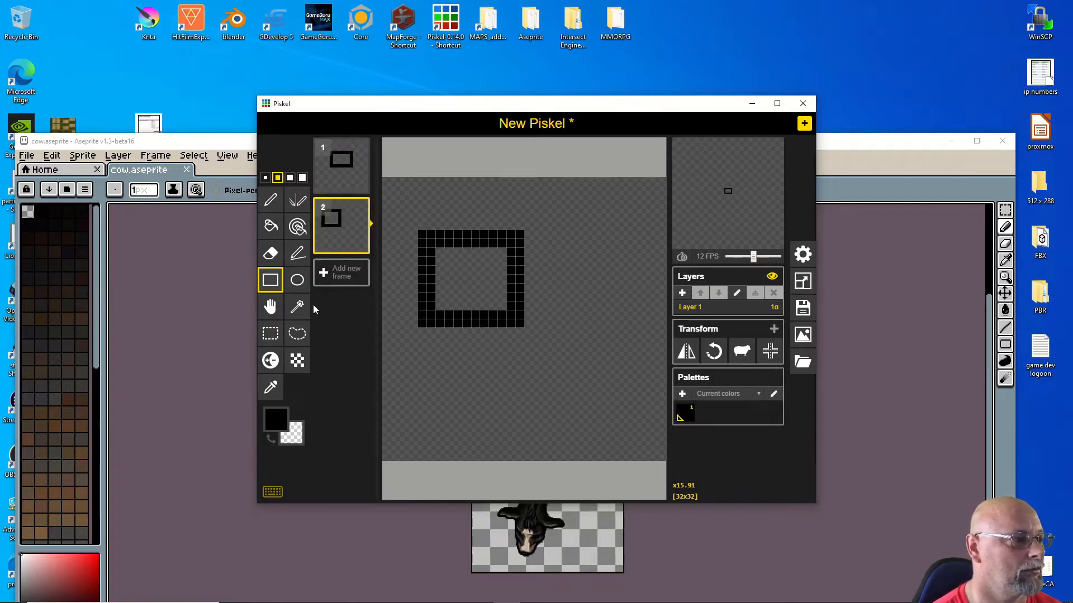
pyautogui.click(341, 272)
pyautogui.moveTo(498, 286); pyautogui.dragTo(639, 388)
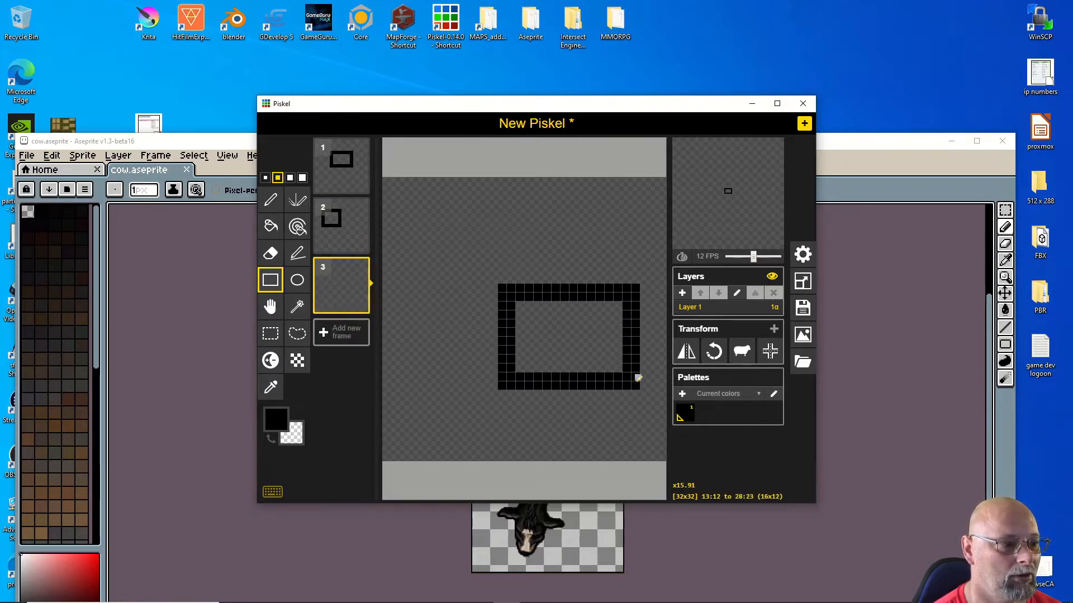
# Step: Add a fourth frame with a small rectangle and slow playback to 5 FPS
pyautogui.click(341, 334)
pyautogui.moveTo(546, 206); pyautogui.dragTo(633, 276)
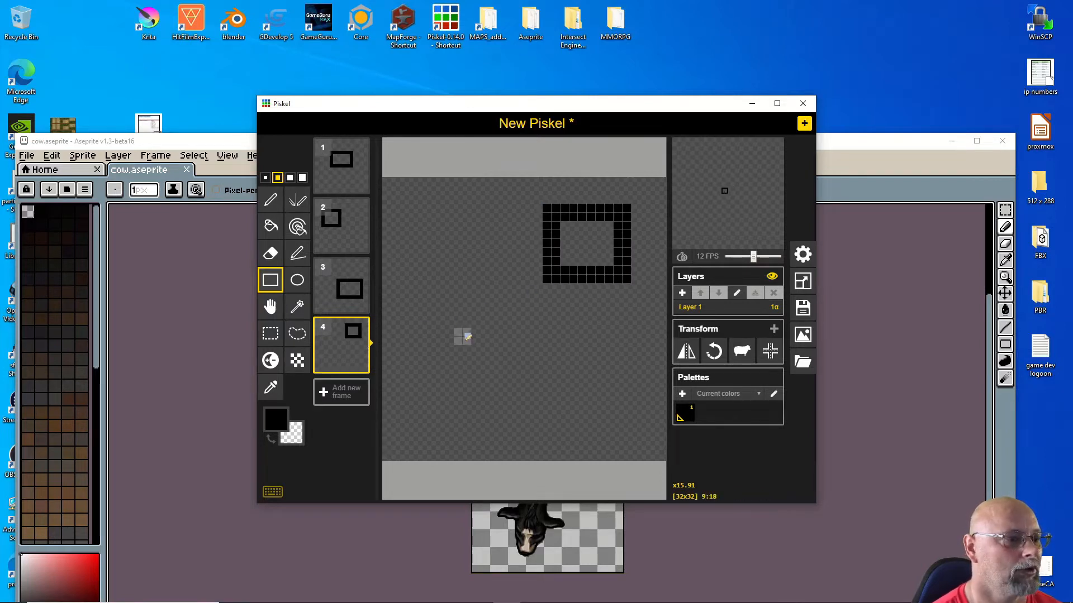
pyautogui.moveTo(737, 212)
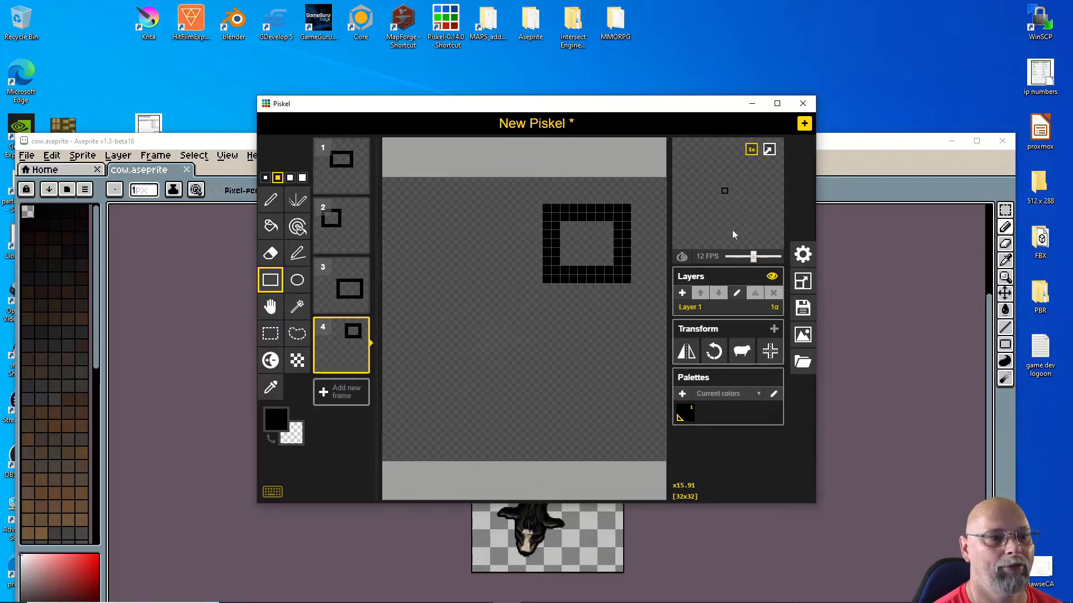
pyautogui.moveTo(753, 256); pyautogui.dragTo(739, 257)
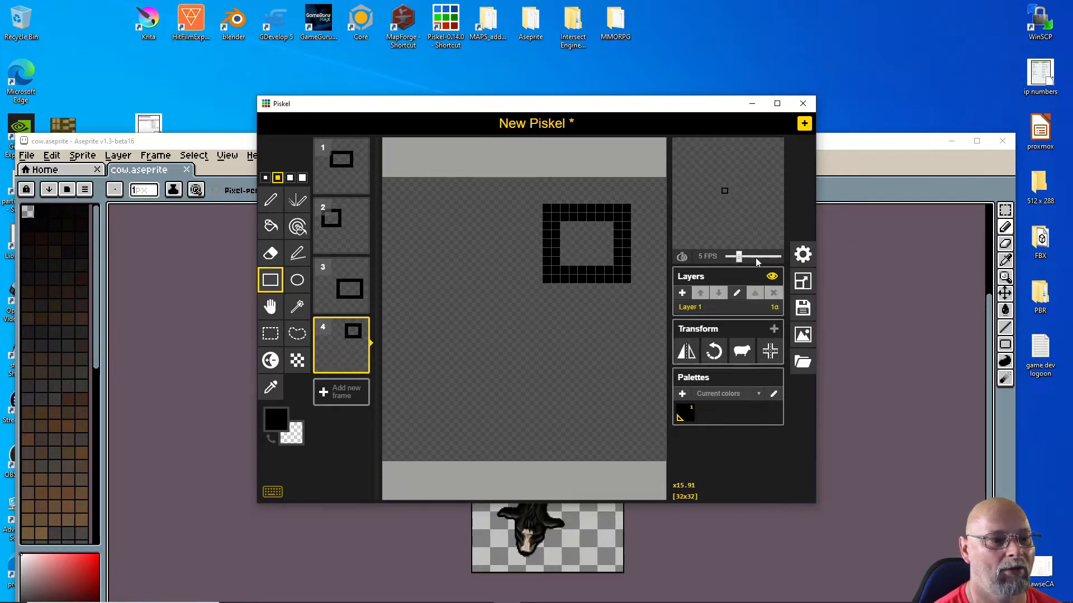
# Step: Set dark red #7c1f1f with pen size 3, duplicate frame 3, and mark a red pixel
pyautogui.click(267, 425)
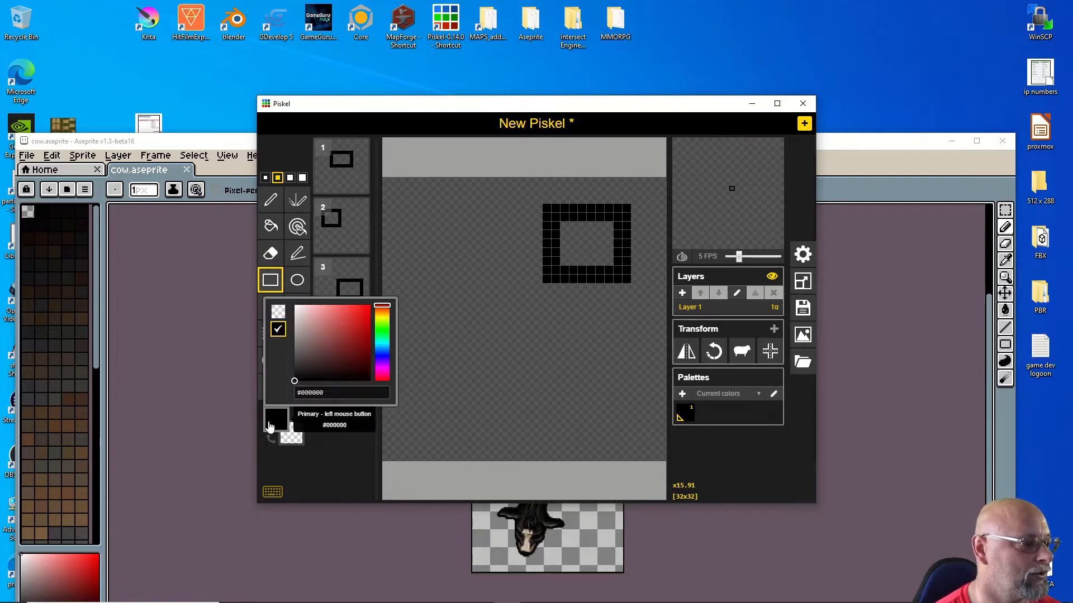
pyautogui.click(351, 344)
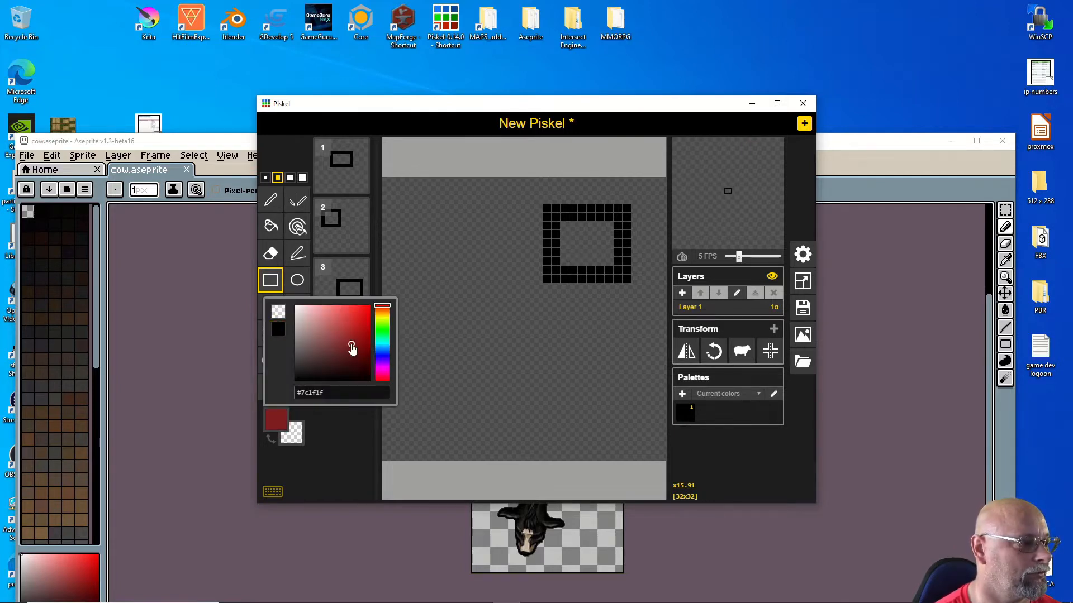
pyautogui.click(290, 178)
pyautogui.click(641, 240)
pyautogui.click(357, 305)
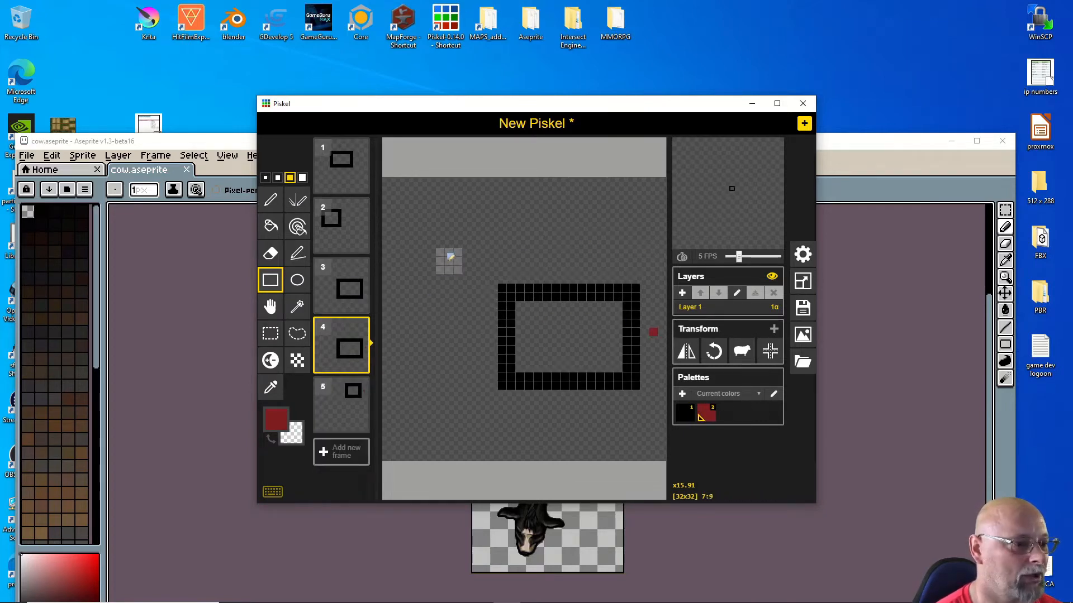
# Step: Draw red blocks beside the rectangles on frames 1, 2 and 4
pyautogui.click(351, 225)
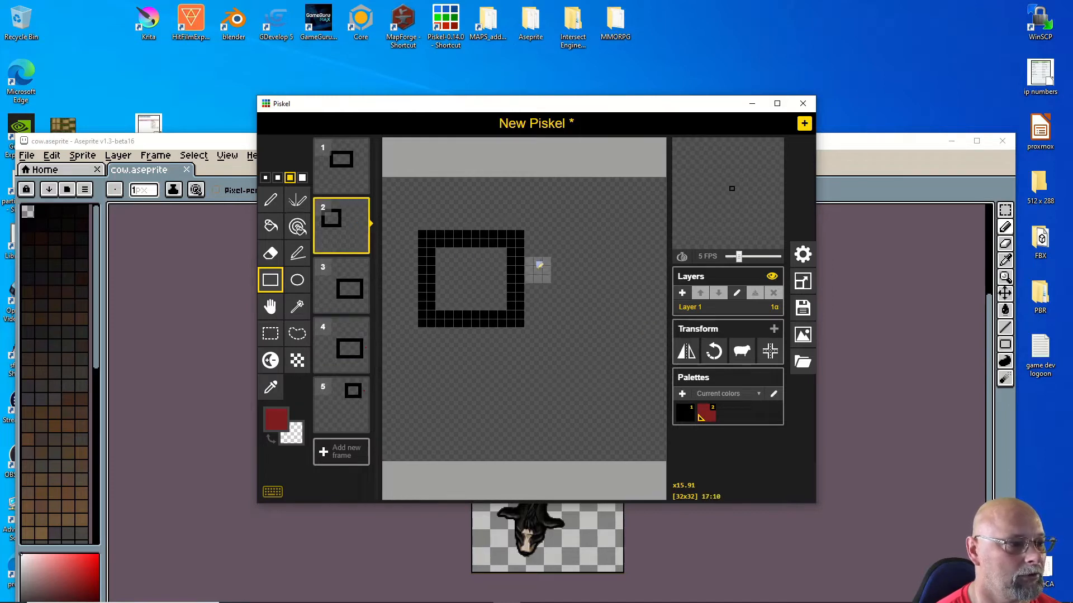
pyautogui.click(358, 166)
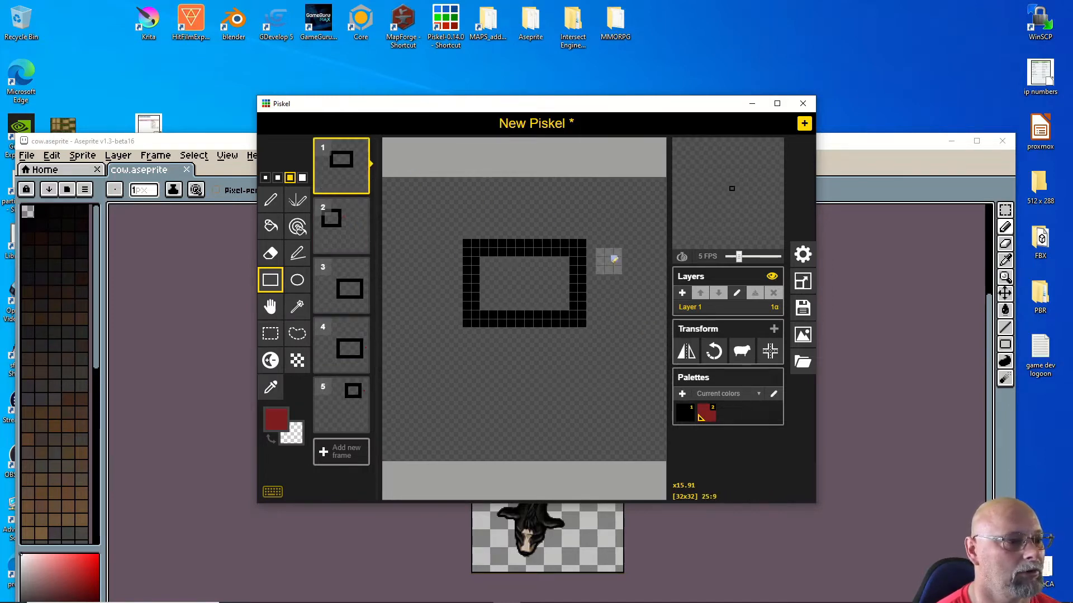
pyautogui.moveTo(598, 261); pyautogui.dragTo(604, 298)
pyautogui.click(348, 236)
pyautogui.moveTo(545, 260); pyautogui.dragTo(584, 317)
pyautogui.click(352, 296)
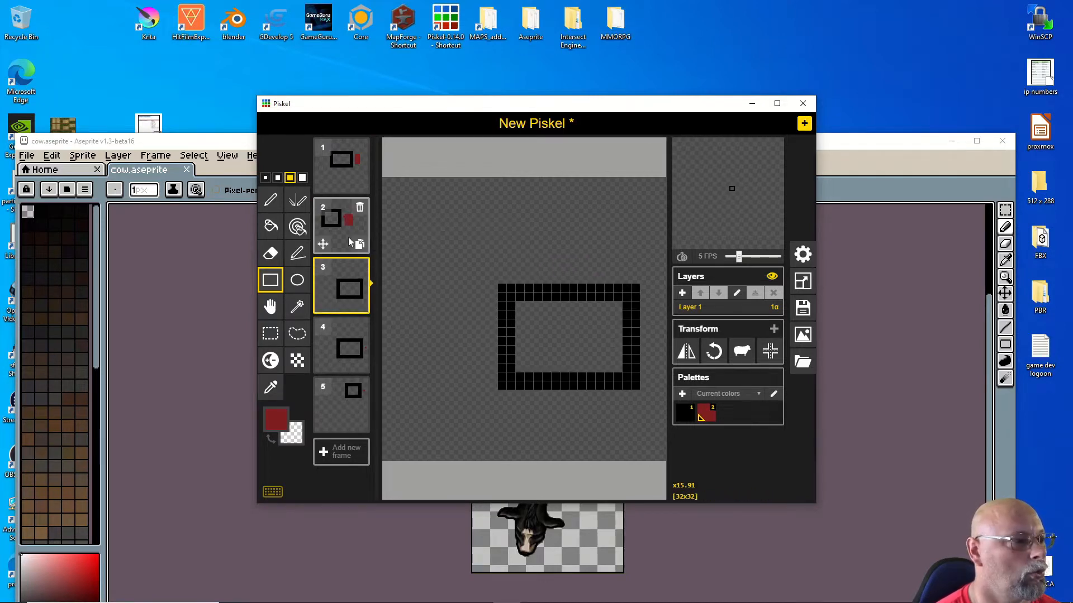
pyautogui.click(352, 357)
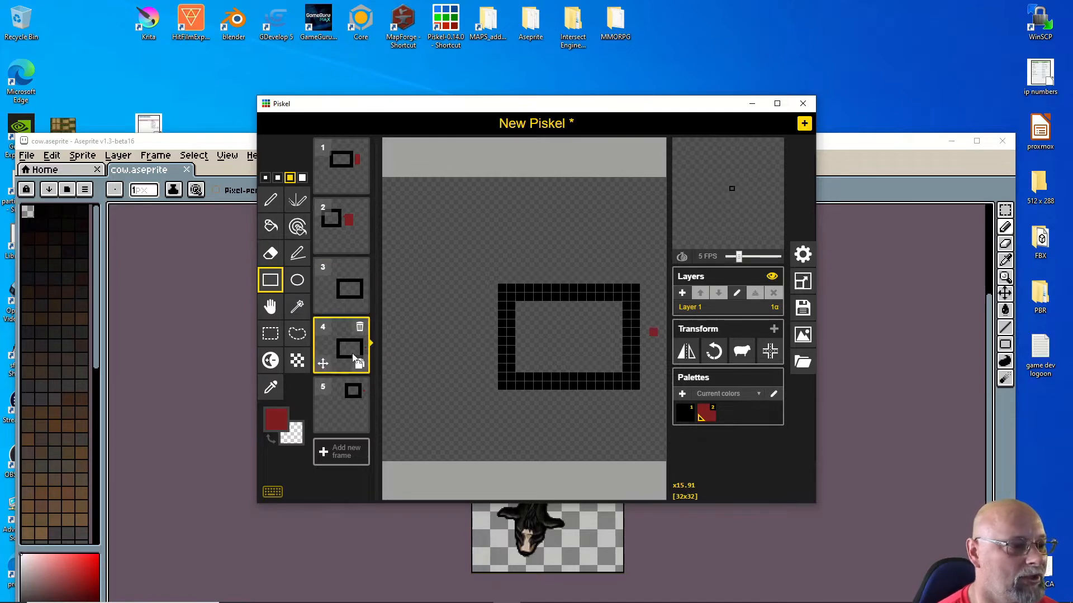
pyautogui.moveTo(662, 308); pyautogui.dragTo(648, 376)
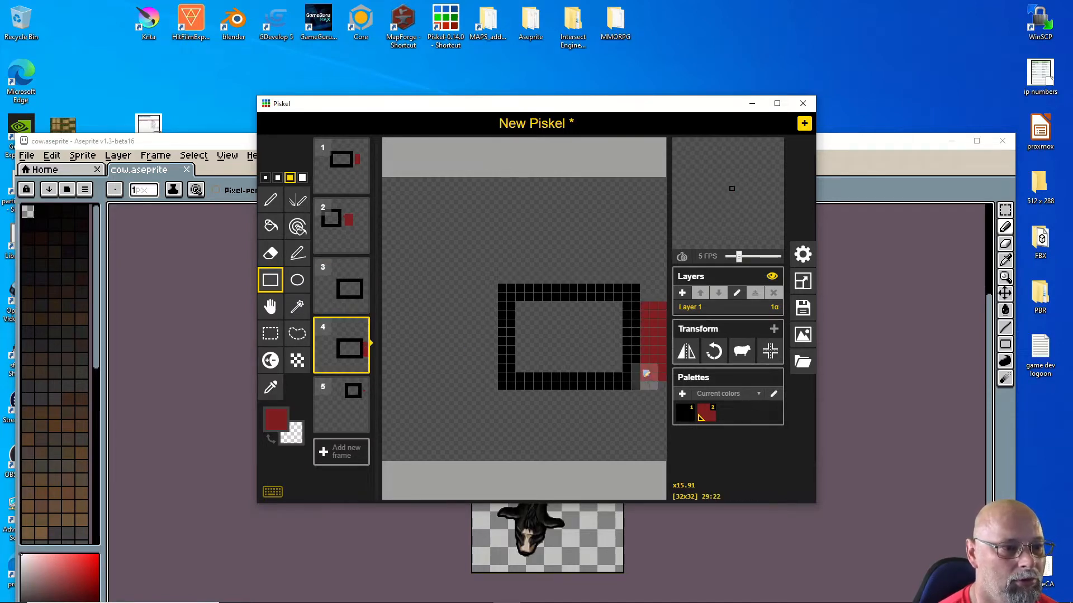
# Step: Rotate frame 4's drawing counter-clockwise twice, then close Piskel
pyautogui.click(720, 357)
pyautogui.click(721, 358)
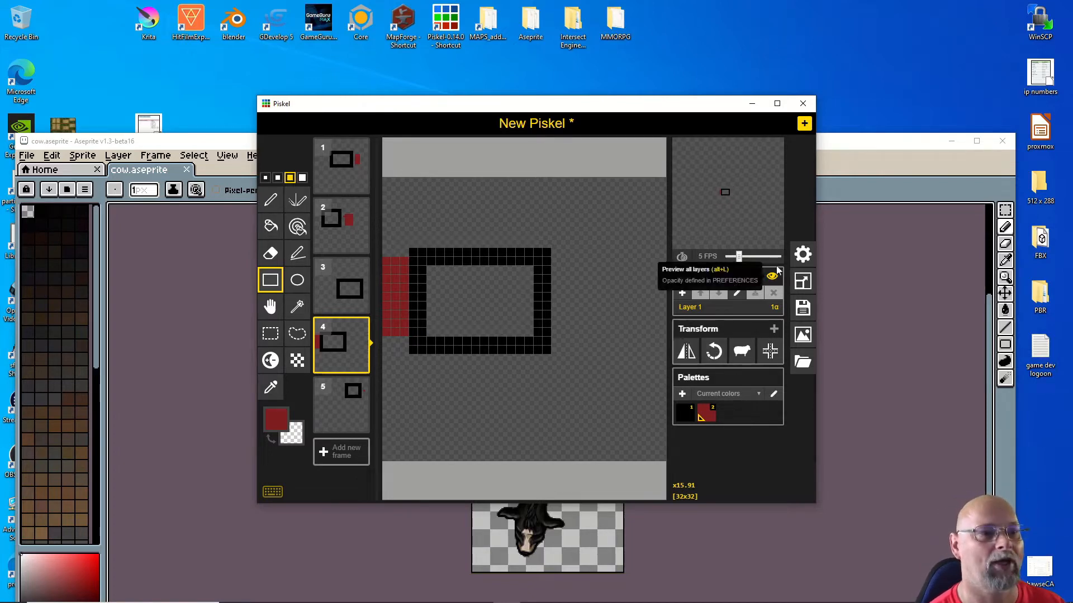
pyautogui.click(799, 105)
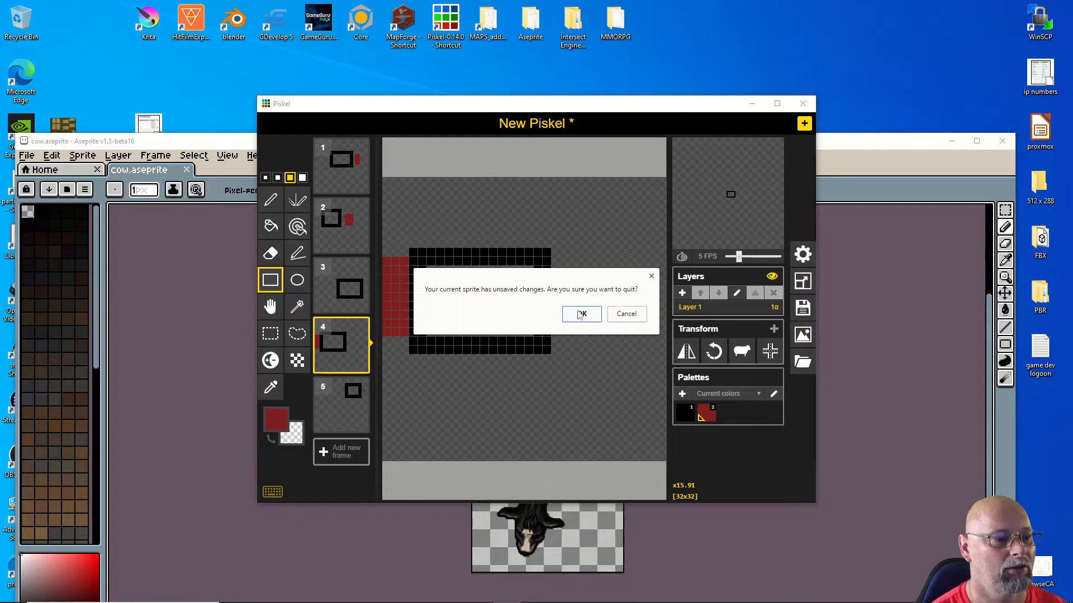
# Step: Quit Piskel without saving, then move and enlarge Aseprite to show the cow and its timeline
pyautogui.click(580, 314)
pyautogui.moveTo(353, 144); pyautogui.dragTo(366, 70)
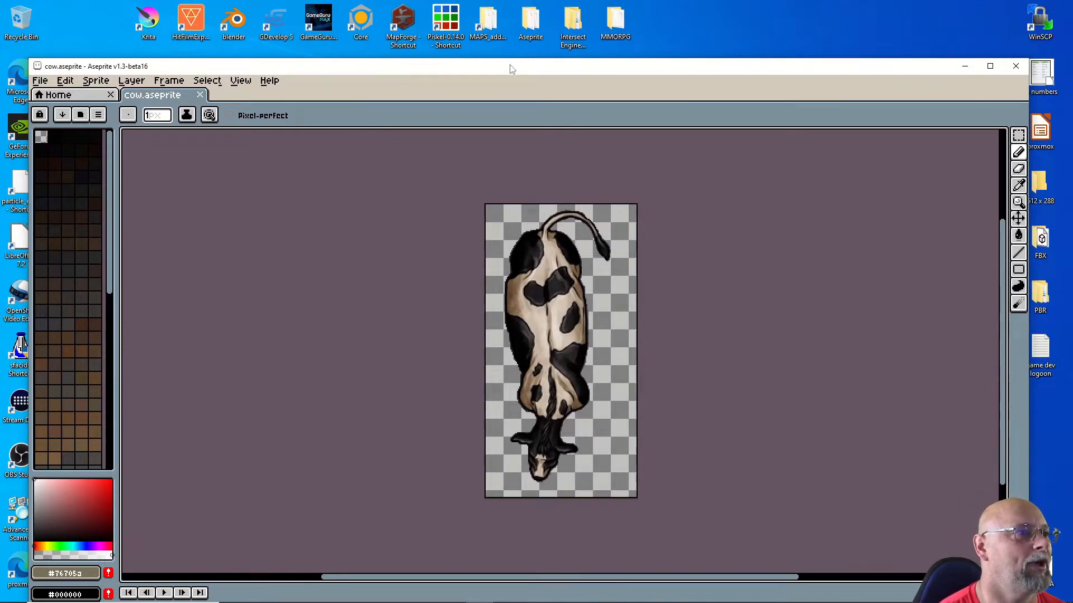
pyautogui.moveTo(510, 69); pyautogui.dragTo(501, 28)
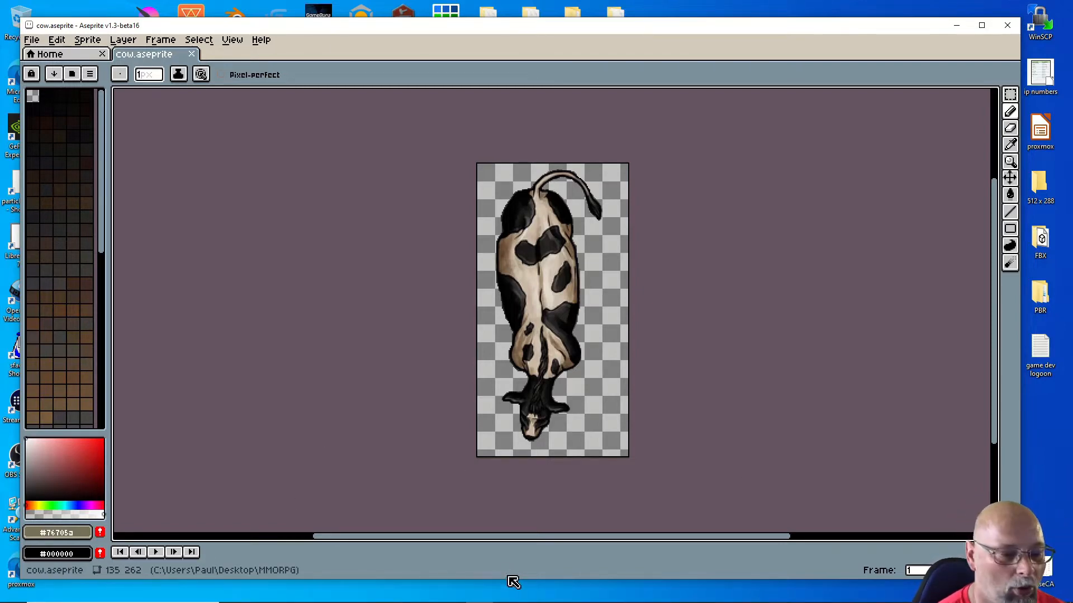
pyautogui.moveTo(442, 538); pyautogui.dragTo(434, 538)
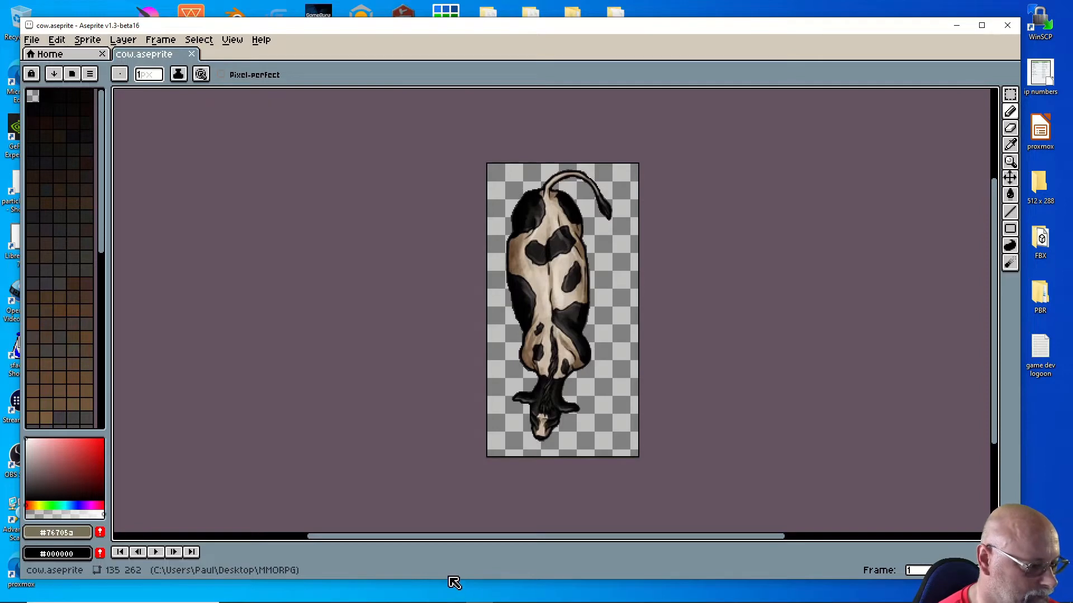
pyautogui.moveTo(450, 581); pyautogui.dragTo(463, 475)
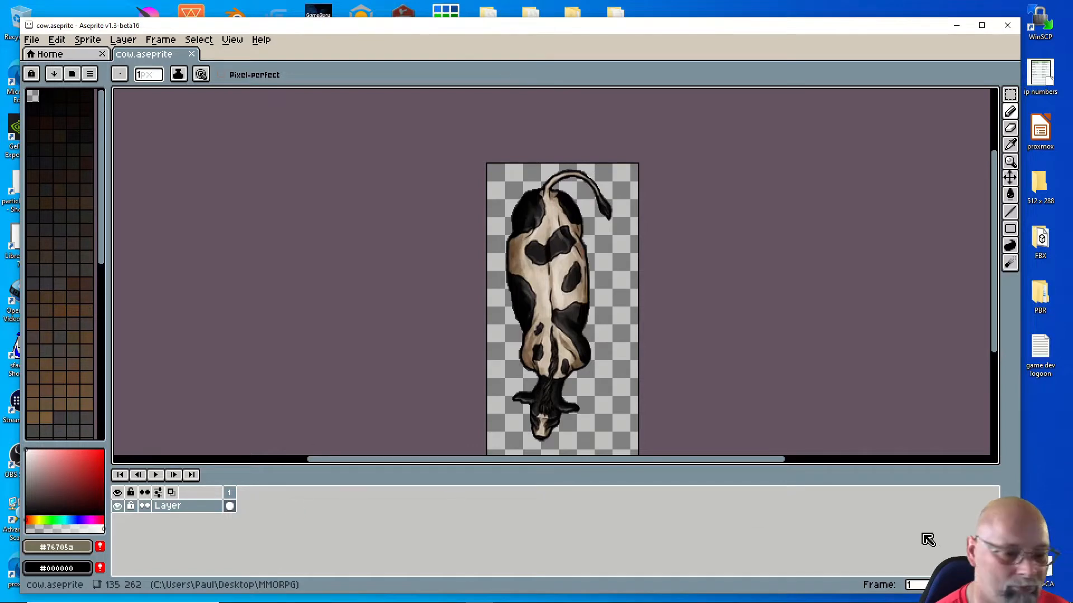
# Step: Add frame 2, lasso the cow's tail, and rotate it 27.4° to the right
pyautogui.click(944, 585)
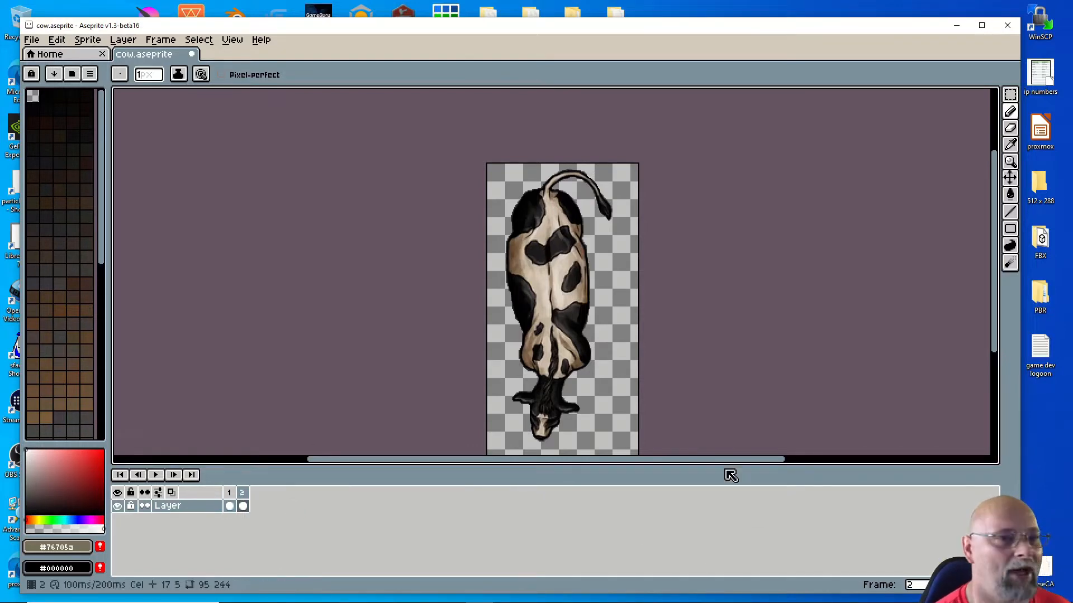
pyautogui.click(1011, 96)
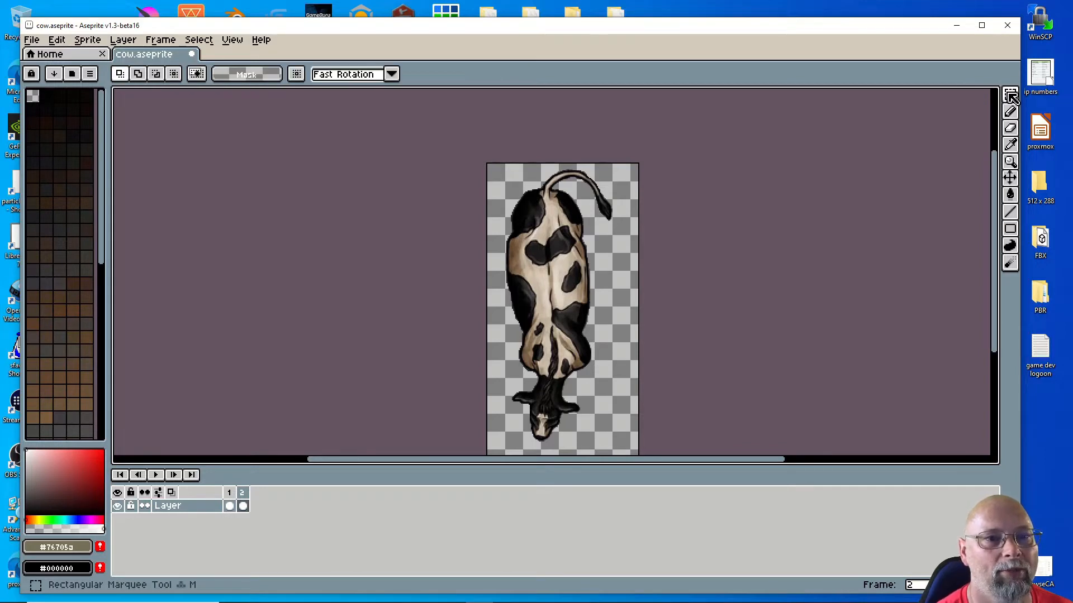
pyautogui.click(1012, 99)
pyautogui.click(960, 94)
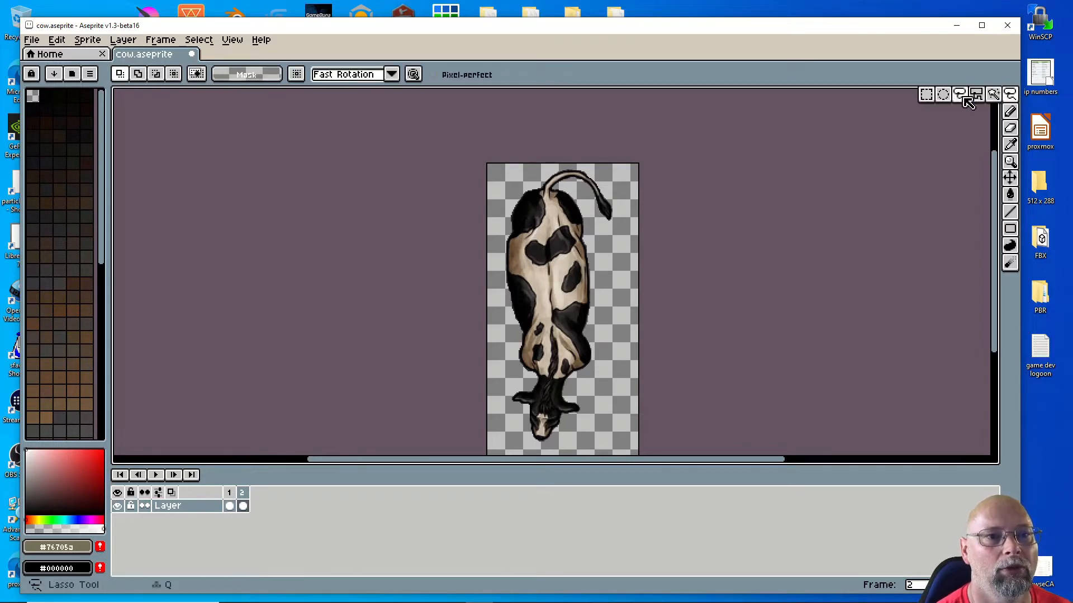
pyautogui.moveTo(537, 185)
pyautogui.mouseDown()
pyautogui.moveTo(575, 183)
pyautogui.moveTo(600, 222)
pyautogui.moveTo(623, 223)
pyautogui.moveTo(618, 187)
pyautogui.moveTo(597, 168)
pyautogui.moveTo(541, 180)
pyautogui.mouseUp()
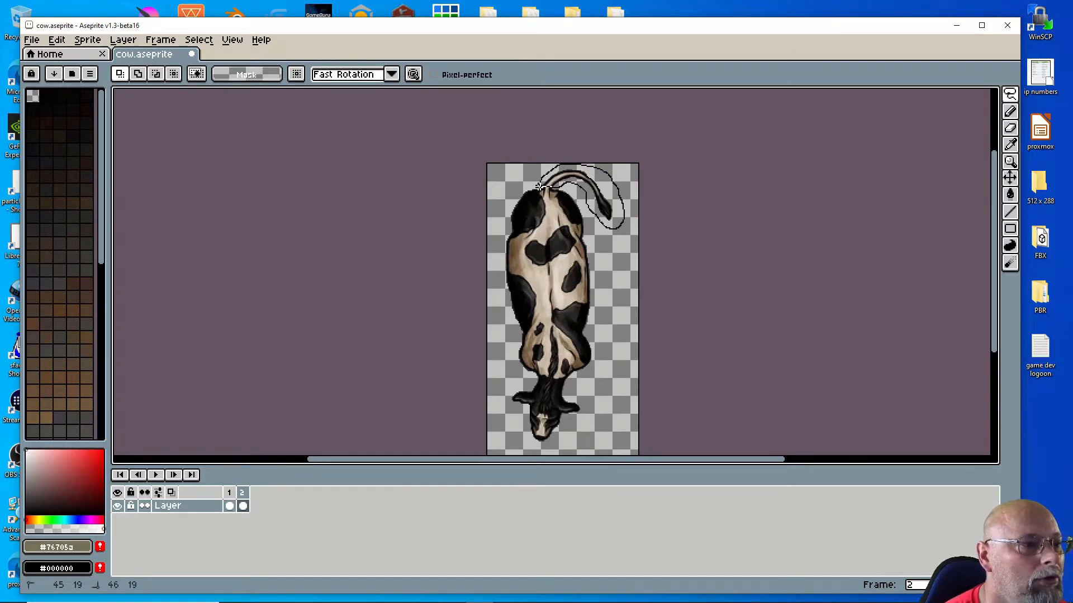
pyautogui.moveTo(540, 186); pyautogui.dragTo(540, 187)
pyautogui.moveTo(638, 157); pyautogui.dragTo(641, 152)
pyautogui.moveTo(628, 133); pyautogui.dragTo(626, 120)
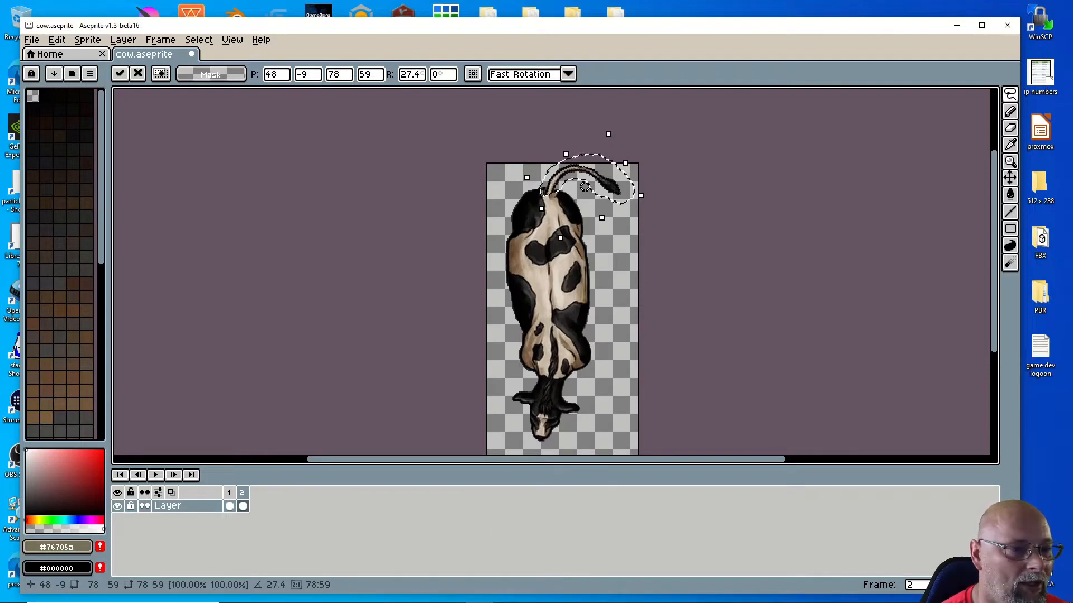
# Step: Apply the tail rotation, then rotate the cow's head 17.4° and nudge it up-right into place
pyautogui.click(618, 390)
pyautogui.moveTo(519, 383)
pyautogui.mouseDown()
pyautogui.moveTo(569, 379)
pyautogui.moveTo(584, 406)
pyautogui.moveTo(556, 444)
pyautogui.moveTo(532, 450)
pyautogui.moveTo(504, 398)
pyautogui.moveTo(528, 386)
pyautogui.moveTo(486, 355)
pyautogui.moveTo(491, 387)
pyautogui.moveTo(546, 401)
pyautogui.mouseUp()
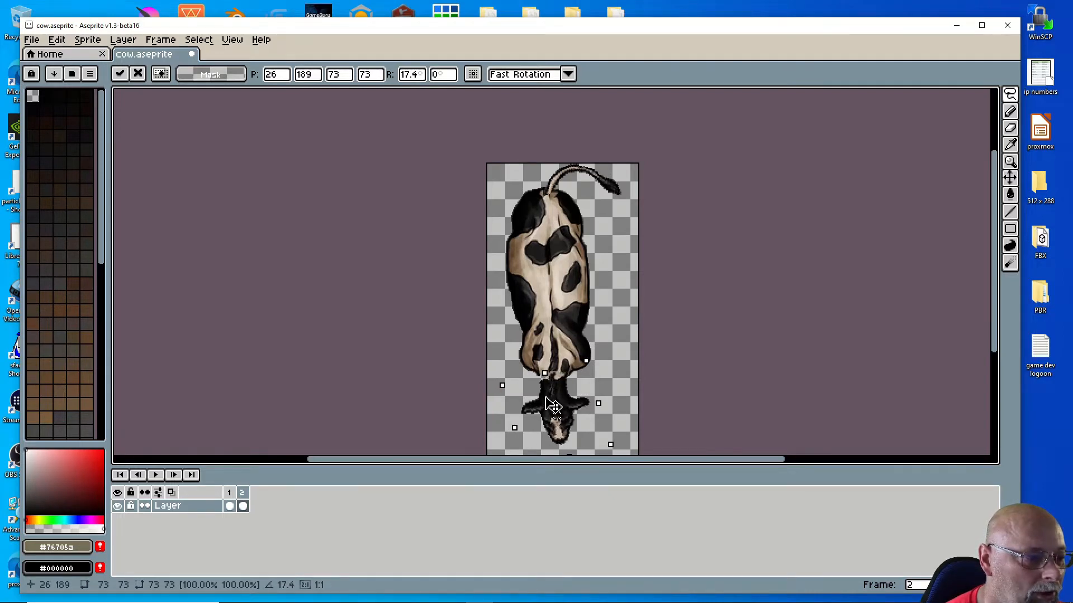
pyautogui.moveTo(550, 405); pyautogui.dragTo(550, 402)
pyautogui.press('Up')
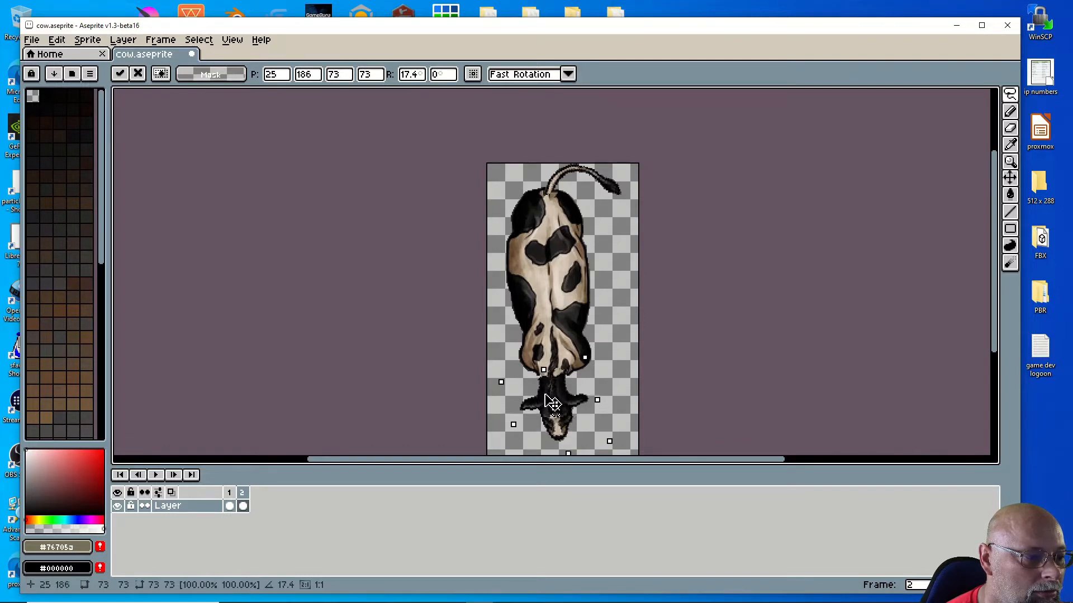
pyautogui.moveTo(551, 402); pyautogui.dragTo(553, 402)
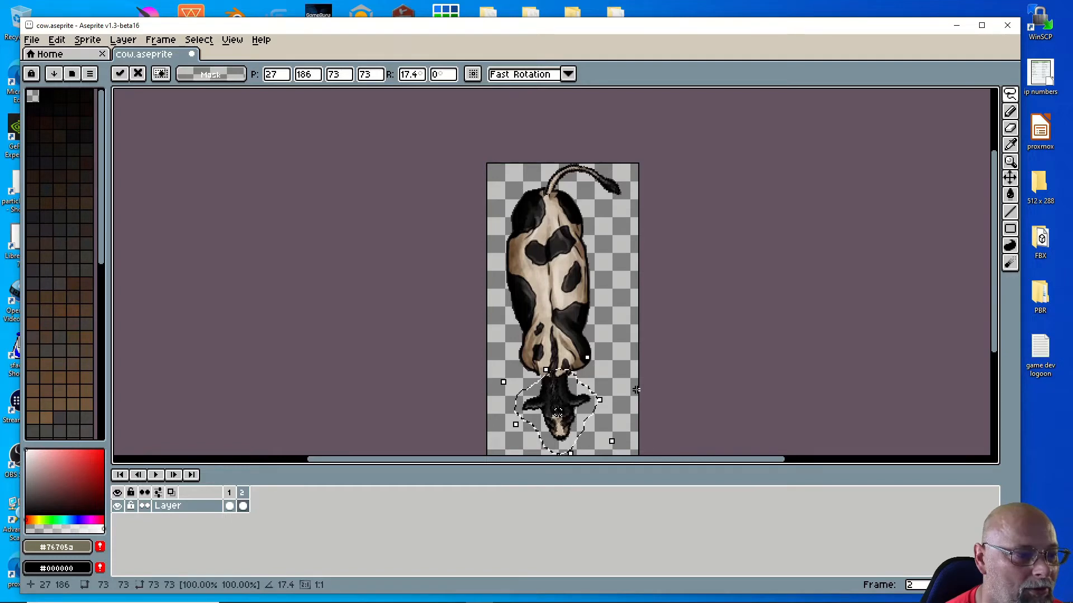
pyautogui.click(598, 379)
pyautogui.scroll(4, 598, 379)
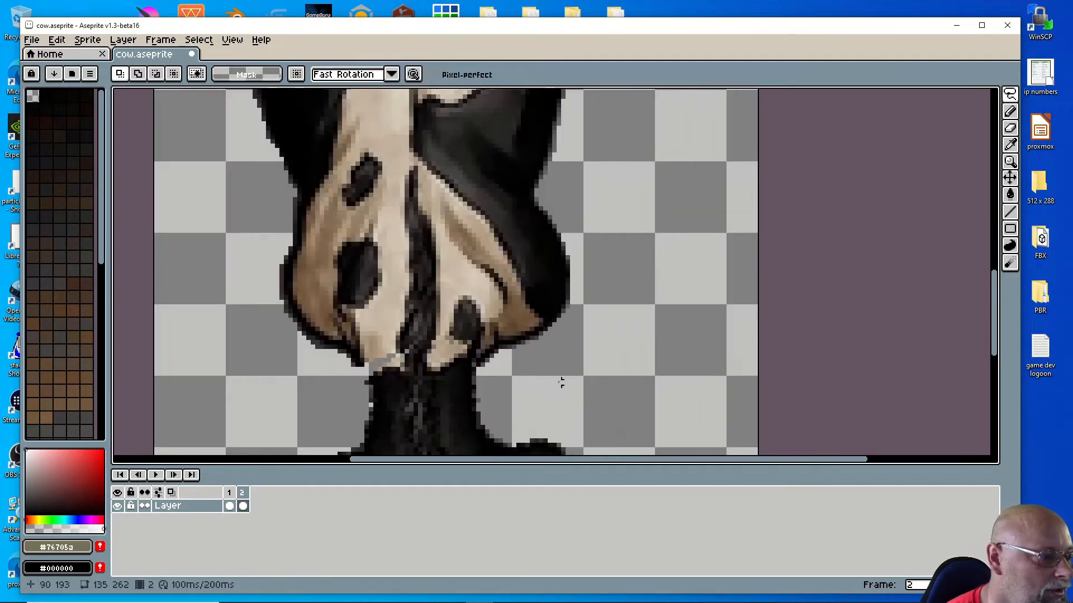
# Step: Sample the cow's tan and paint it over the neck seam
pyautogui.click(1010, 144)
pyautogui.click(391, 348)
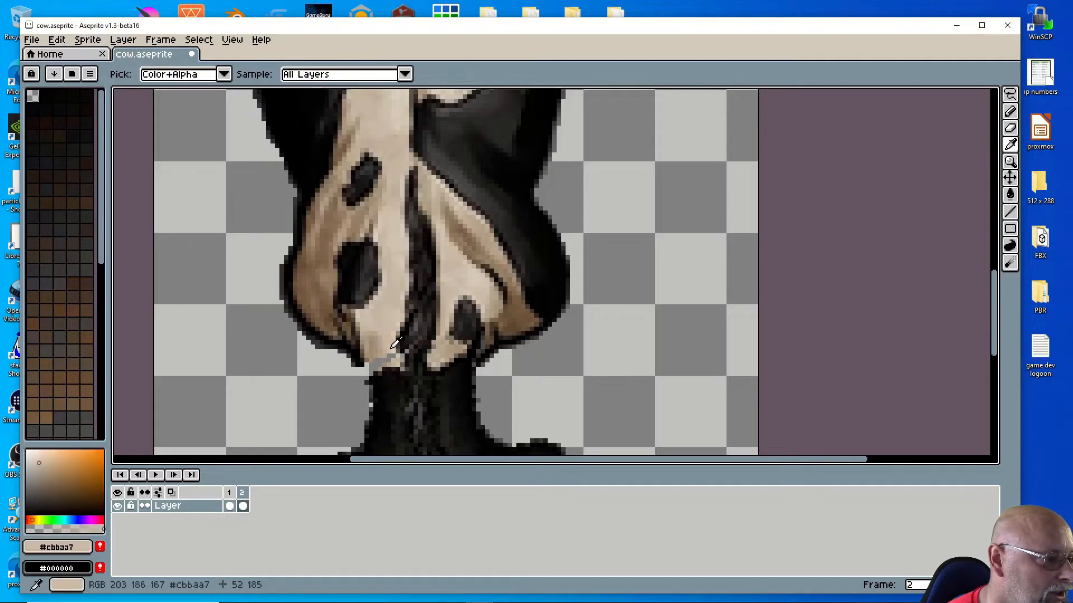
pyautogui.click(1009, 111)
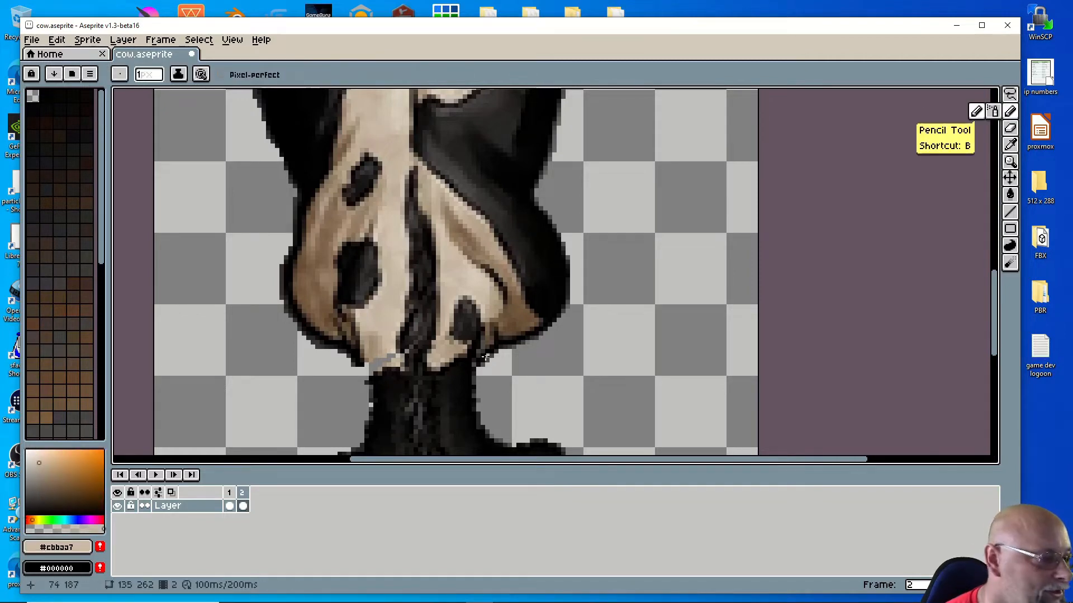
pyautogui.moveTo(372, 364); pyautogui.dragTo(386, 362)
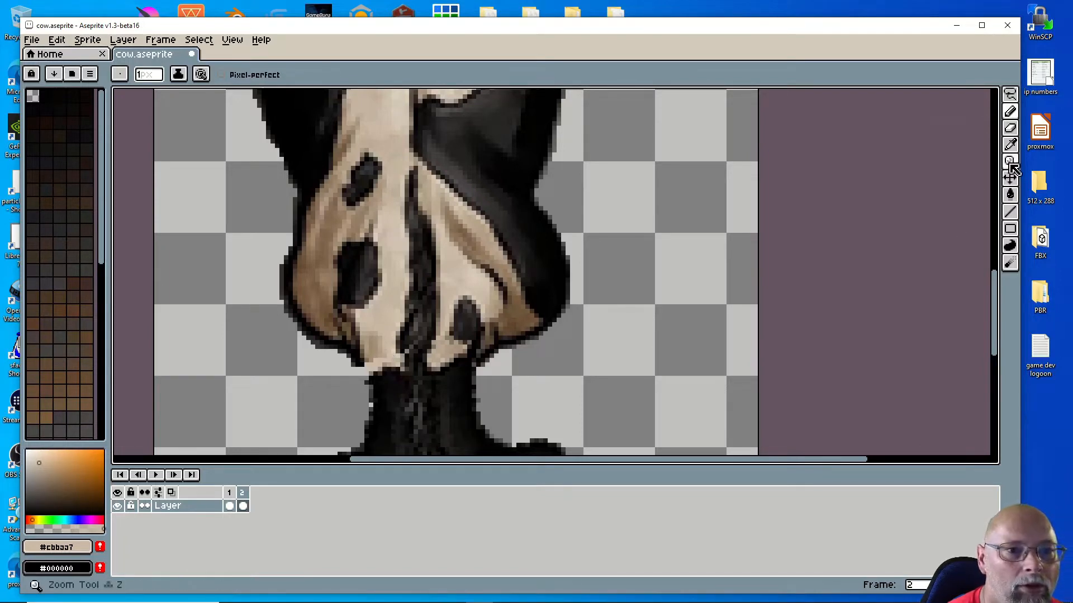
# Step: Sample darker and lighter tans from the neck and paint a tan seam pixel
pyautogui.click(1010, 145)
pyautogui.click(374, 353)
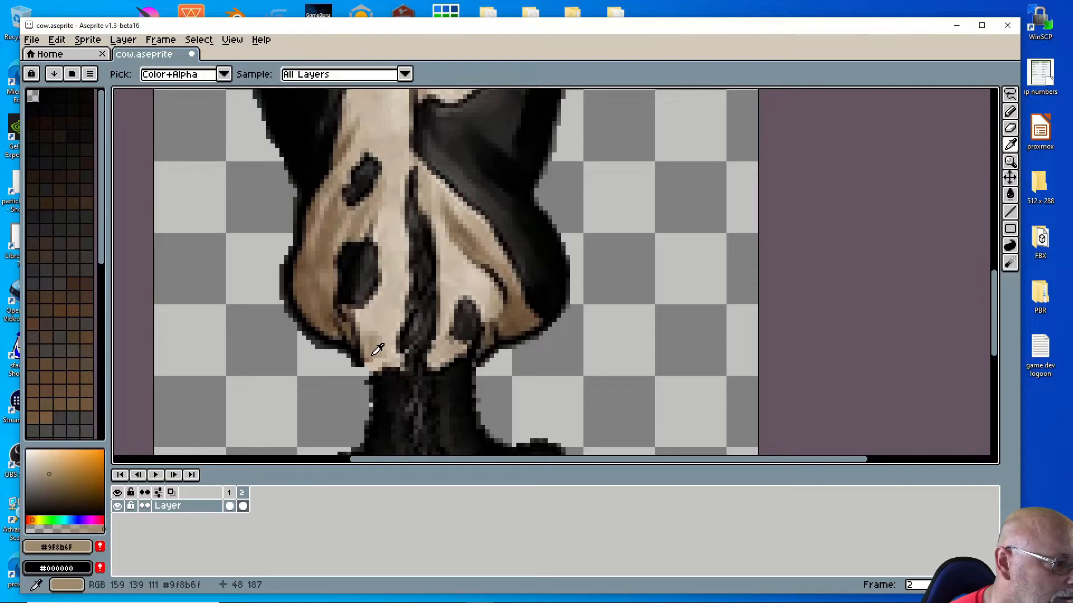
pyautogui.click(1010, 111)
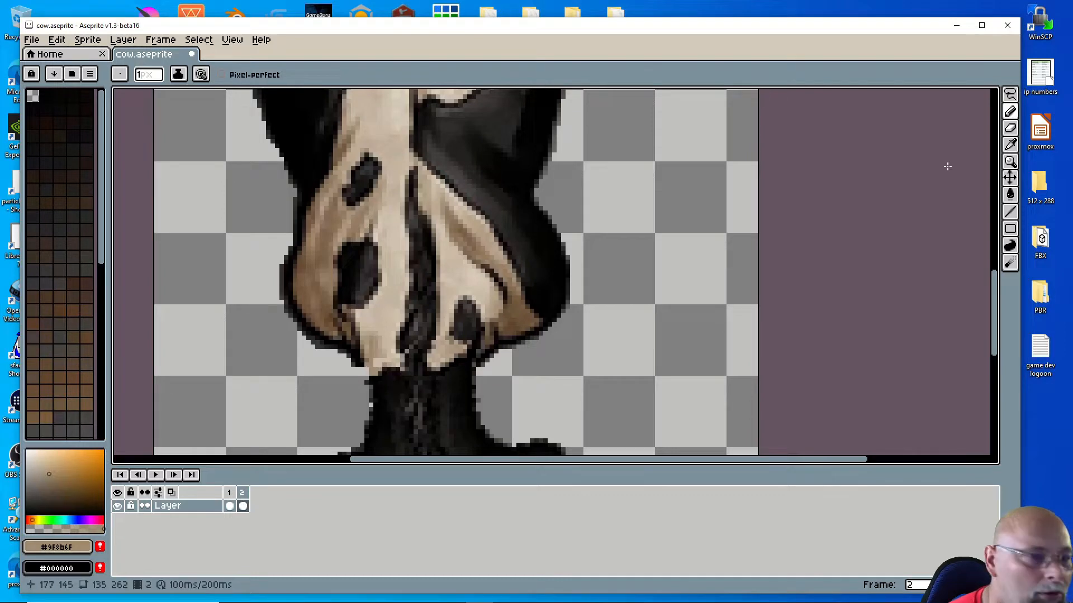
pyautogui.click(1010, 145)
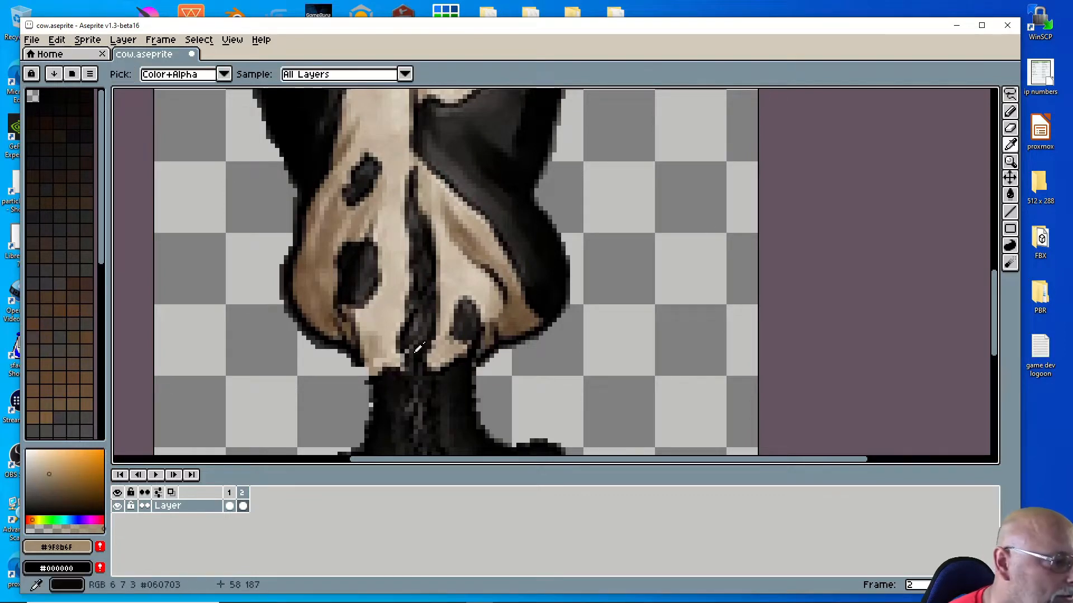
pyautogui.click(383, 352)
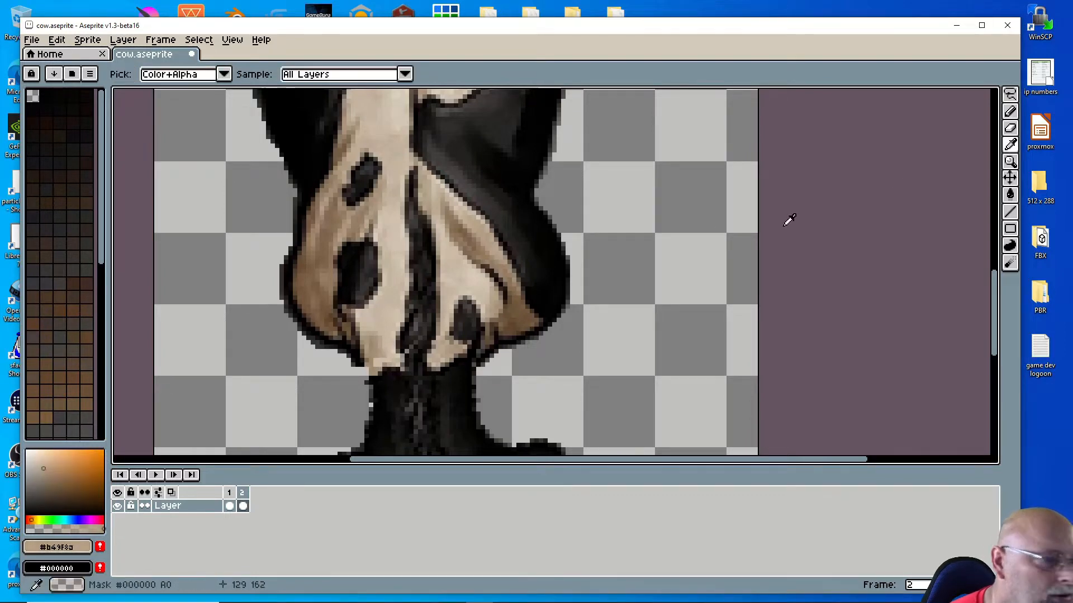
pyautogui.click(1009, 114)
pyautogui.click(380, 365)
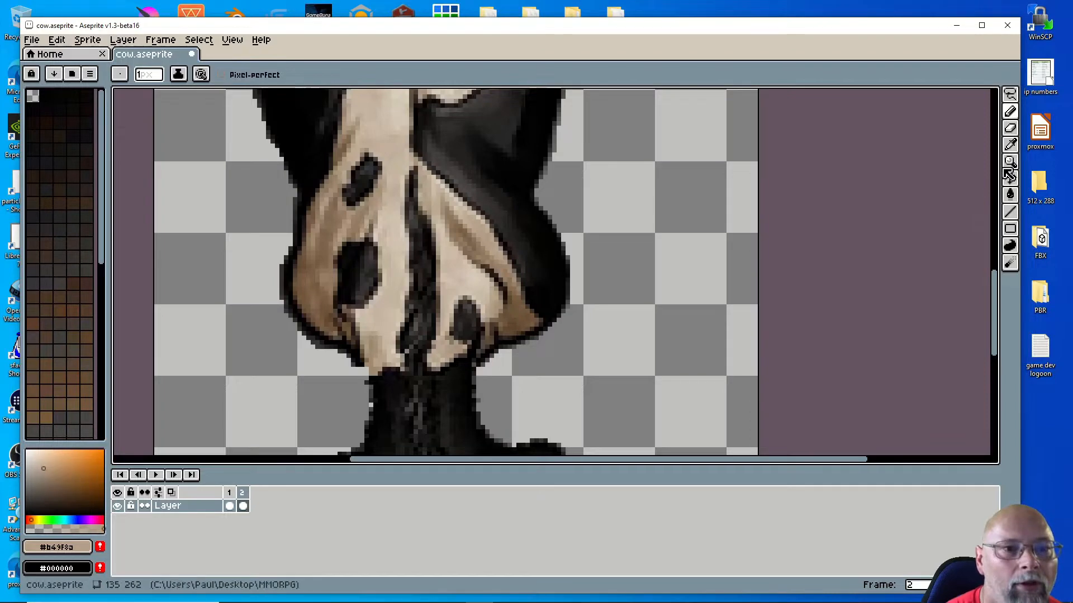
# Step: Sample the black outline, then dark grey #3b3934 from the neck for drawing
pyautogui.click(1009, 145)
pyautogui.click(354, 359)
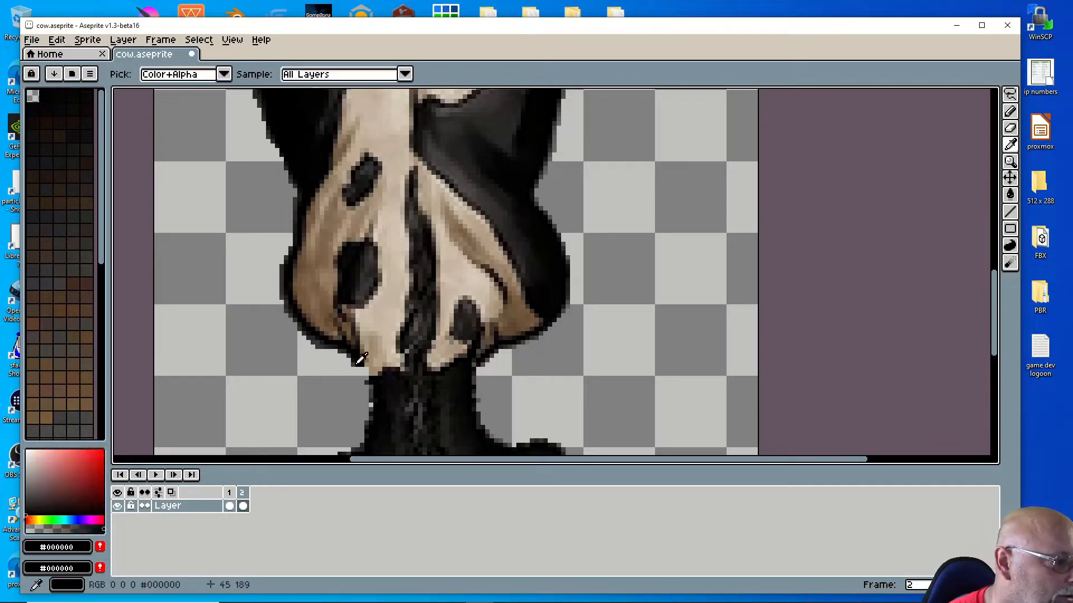
pyautogui.click(1011, 115)
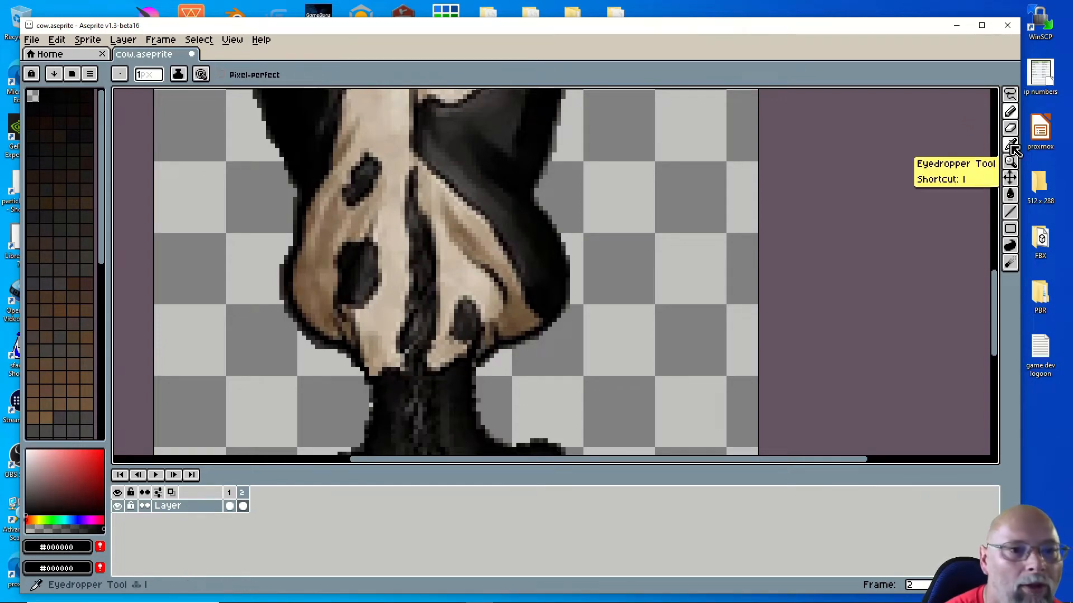
pyautogui.press('i')
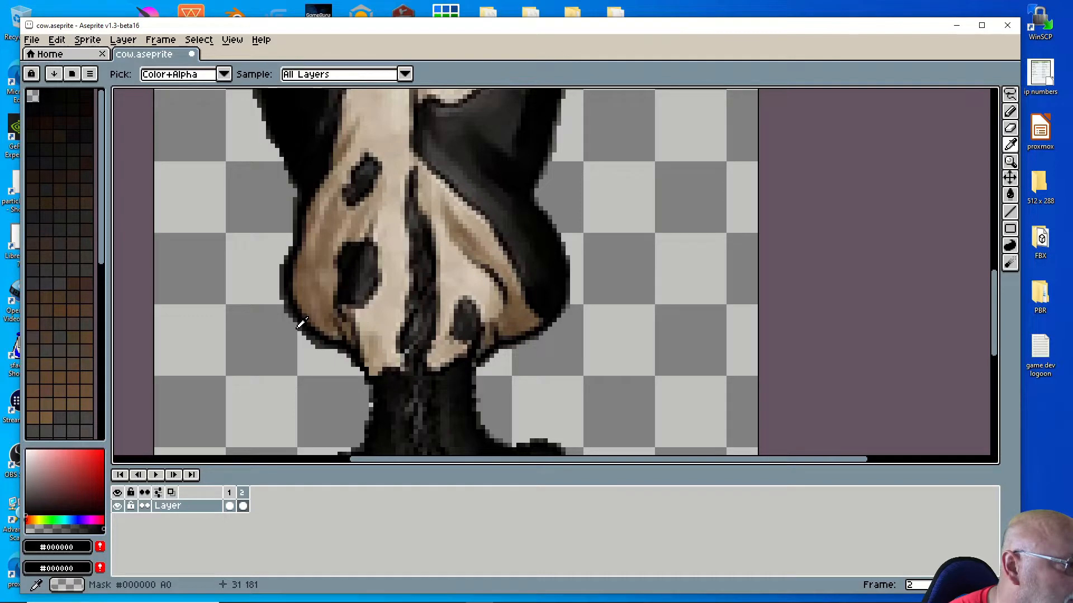
pyautogui.click(374, 391)
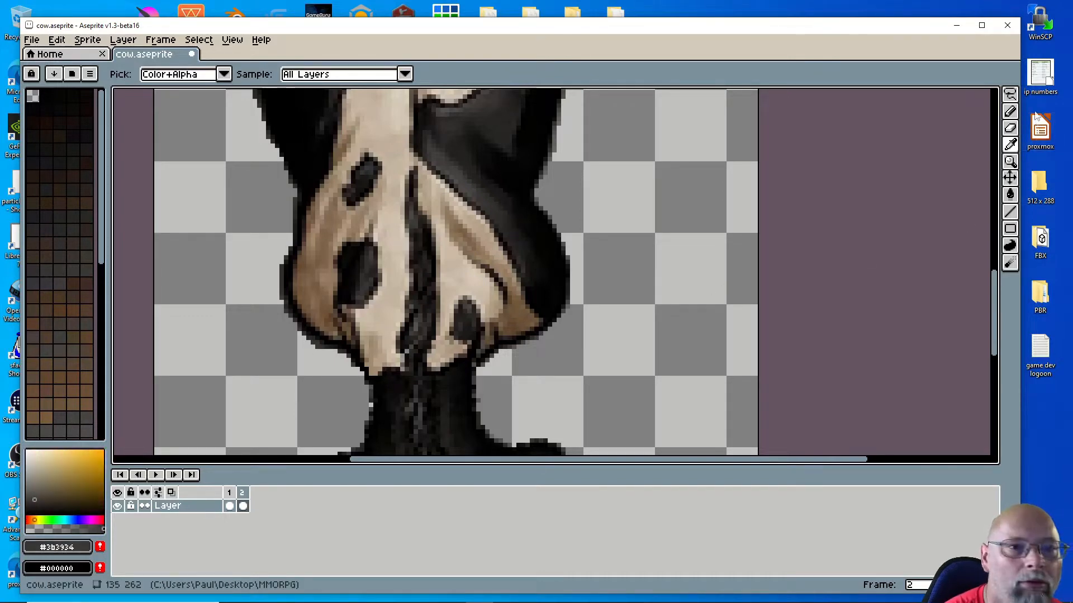
pyautogui.click(1009, 111)
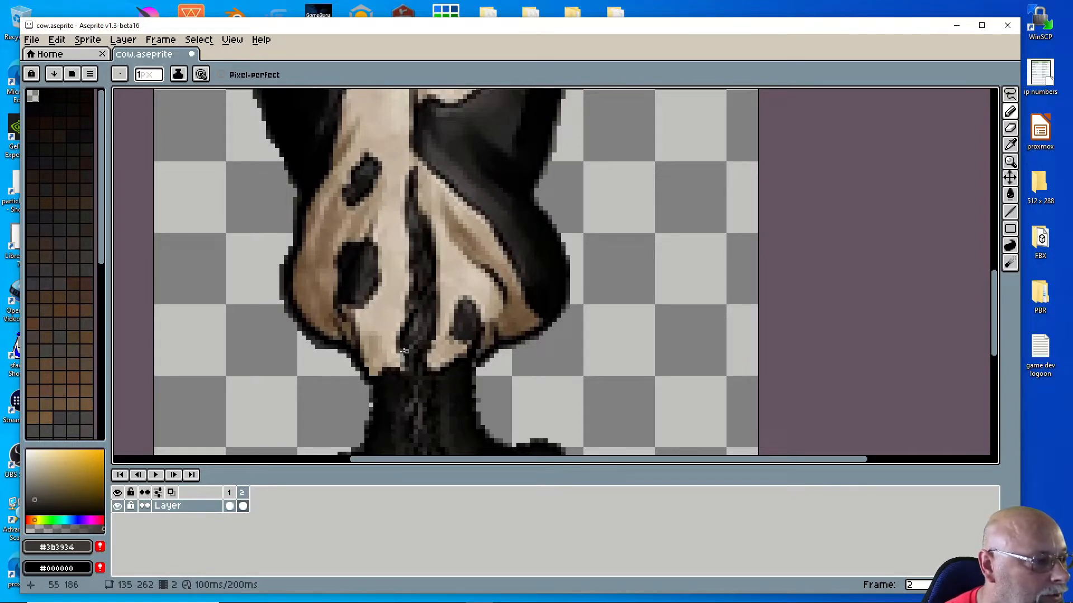
# Step: Add frame 3, lasso the cow's tail, and flip it horizontally
pyautogui.scroll(-4, 563, 338)
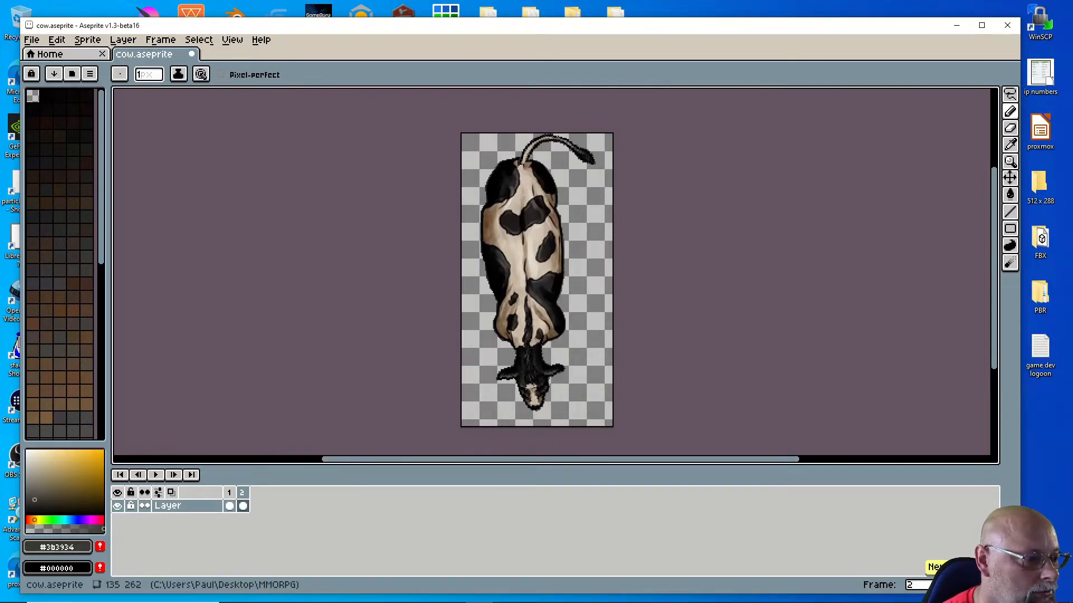
pyautogui.hotkey('alt', 'n')
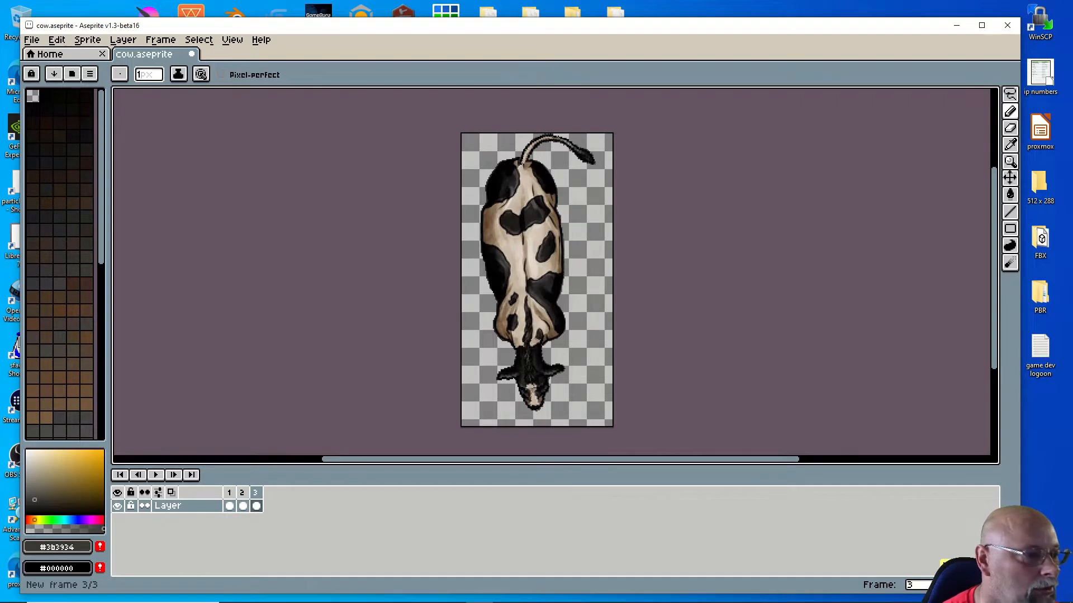
pyautogui.click(1010, 95)
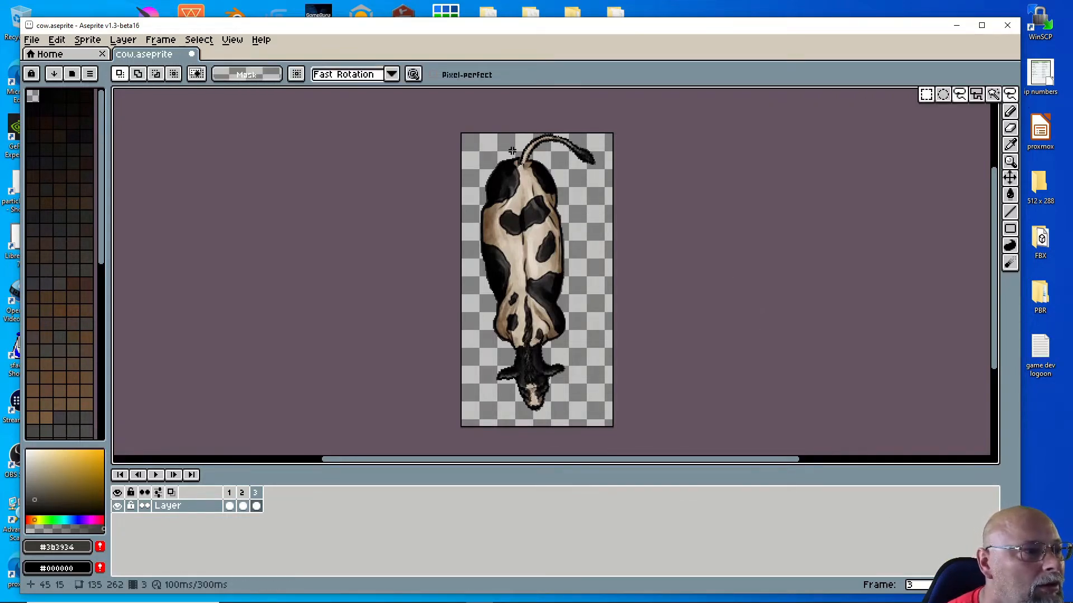
pyautogui.moveTo(513, 151)
pyautogui.mouseDown()
pyautogui.moveTo(523, 160)
pyautogui.moveTo(558, 150)
pyautogui.moveTo(608, 172)
pyautogui.moveTo(565, 129)
pyautogui.moveTo(527, 130)
pyautogui.moveTo(511, 152)
pyautogui.mouseUp()
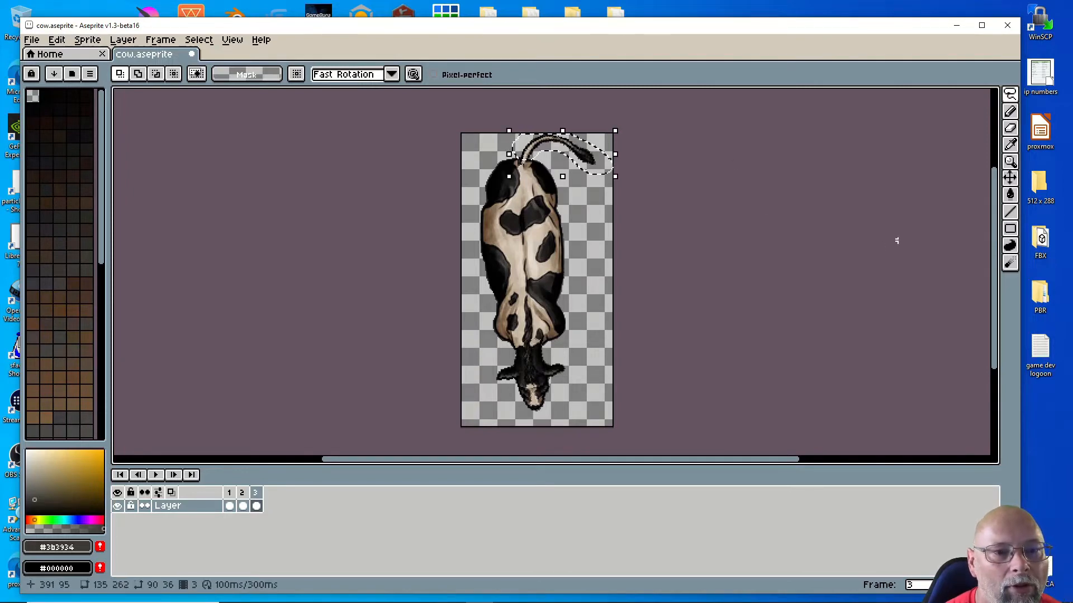
pyautogui.click(57, 40)
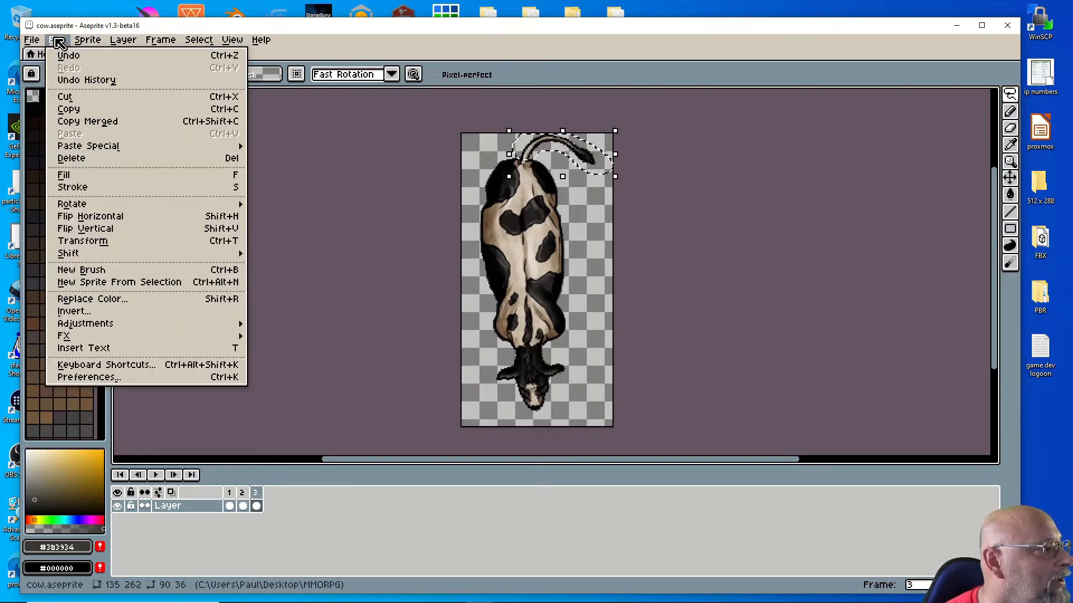
pyautogui.click(101, 221)
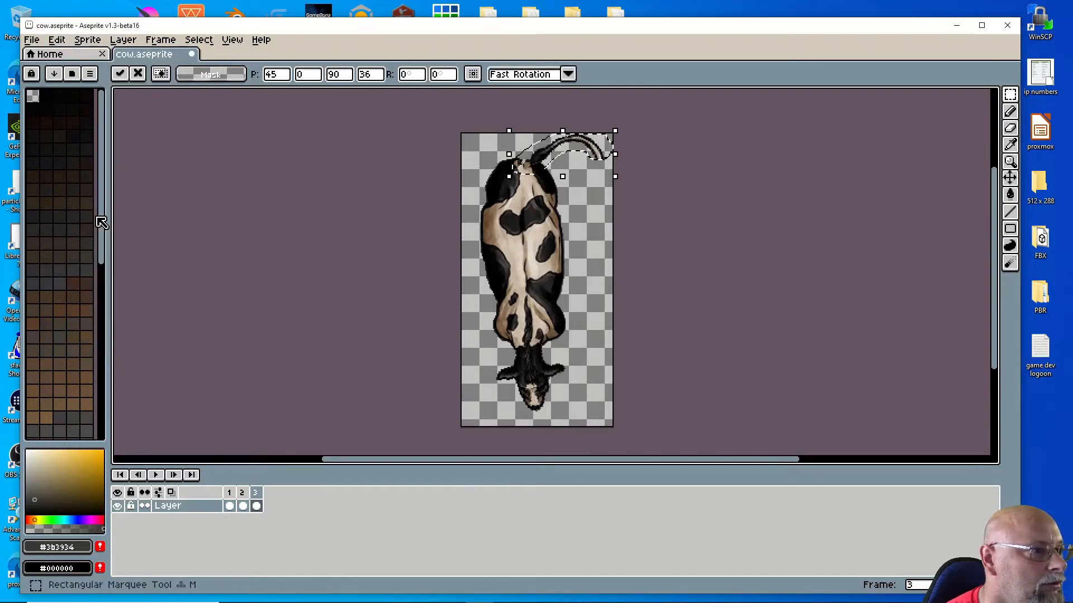
# Step: Move the flipped tail left, rotate it 7.9°, widen it slightly, and apply
pyautogui.moveTo(576, 149); pyautogui.dragTo(509, 151)
pyautogui.moveTo(435, 127); pyautogui.dragTo(444, 163)
pyautogui.moveTo(519, 149)
pyautogui.mouseDown()
pyautogui.moveTo(541, 153)
pyautogui.moveTo(498, 146)
pyautogui.mouseUp()
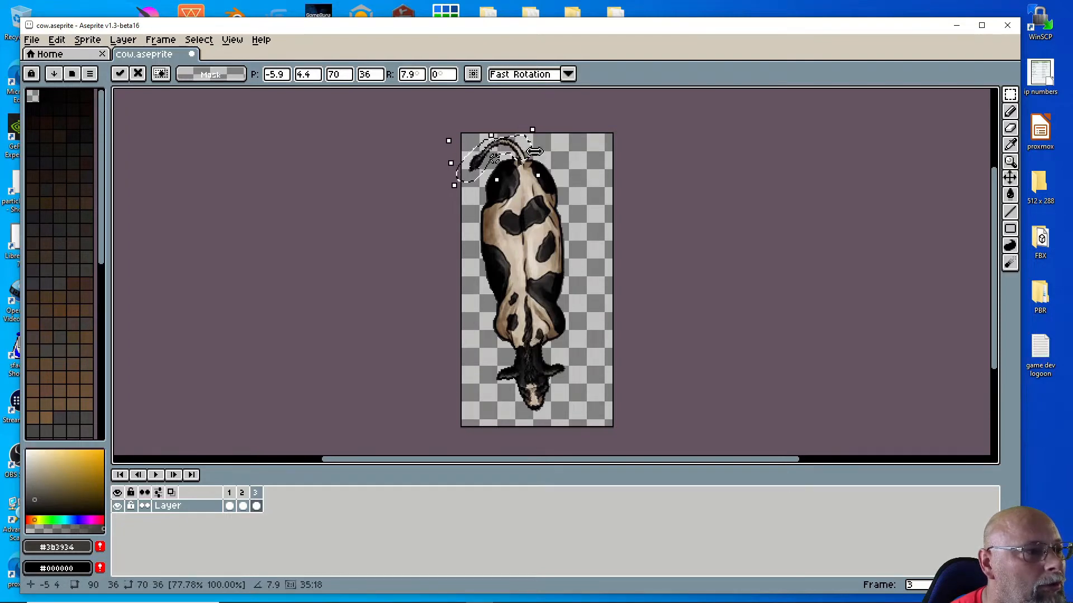
pyautogui.moveTo(543, 160); pyautogui.dragTo(522, 158)
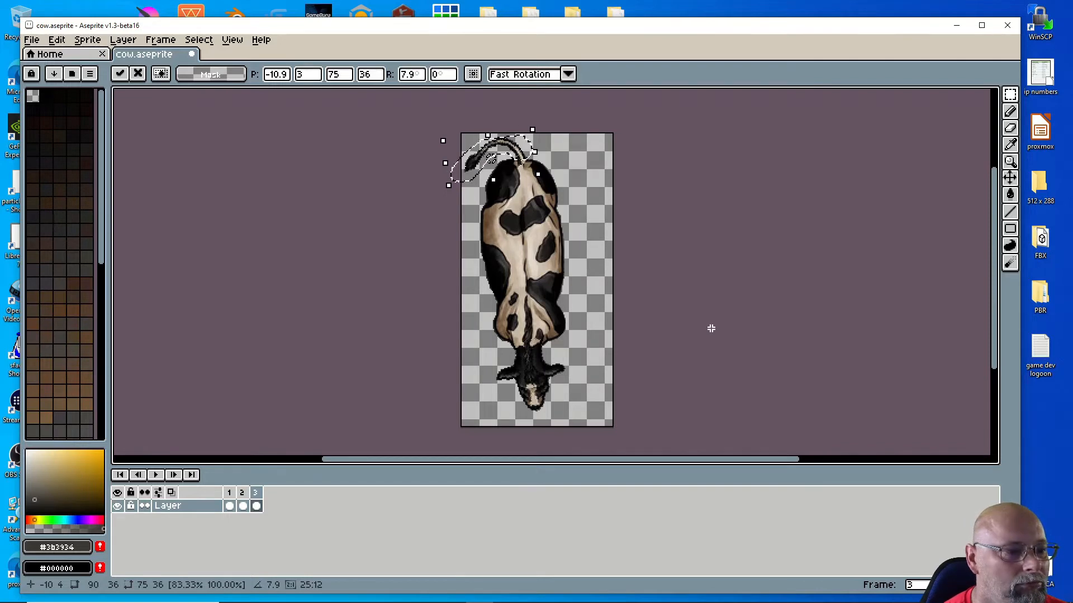
pyautogui.click(594, 366)
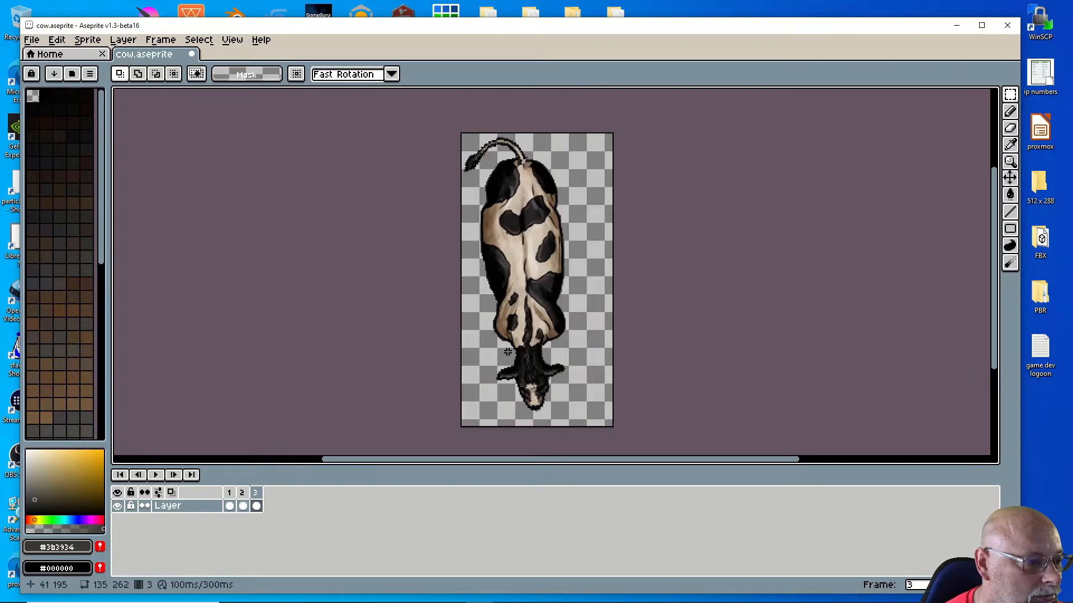
# Step: Select the cow's head on frame 3 with the freehand lasso
pyautogui.moveTo(507, 352); pyautogui.dragTo(482, 358)
pyautogui.click(595, 334)
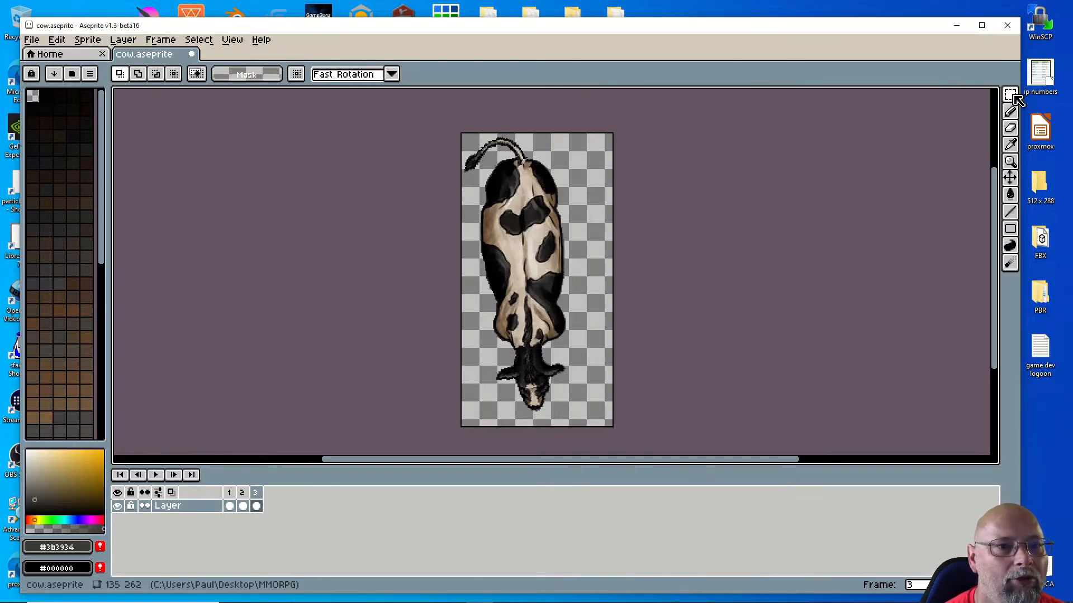
pyautogui.moveTo(1013, 97); pyautogui.dragTo(965, 99)
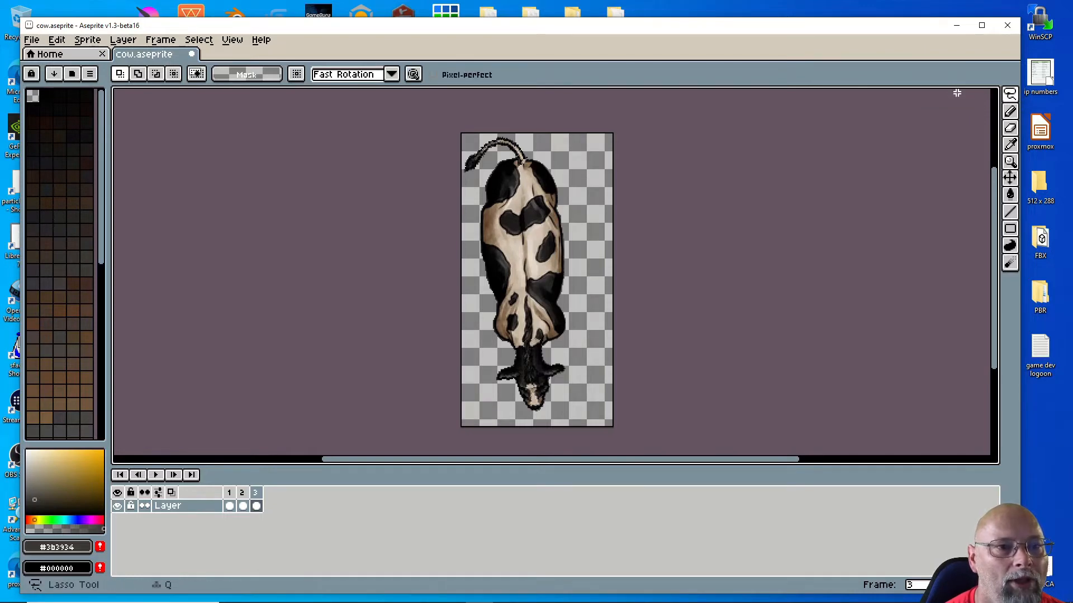
pyautogui.moveTo(504, 356)
pyautogui.mouseDown()
pyautogui.moveTo(547, 341)
pyautogui.moveTo(573, 379)
pyautogui.moveTo(539, 419)
pyautogui.moveTo(512, 411)
pyautogui.moveTo(492, 387)
pyautogui.moveTo(521, 343)
pyautogui.mouseUp()
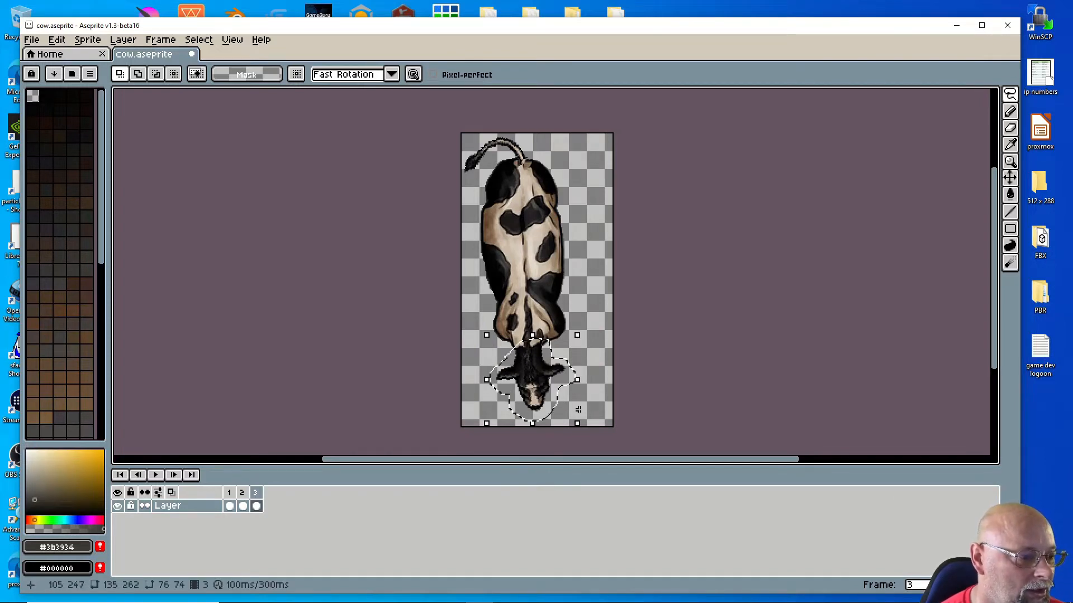
# Step: Rotate the head to -17.3°, shift it left, and apply the transform
pyautogui.moveTo(589, 434); pyautogui.dragTo(574, 448)
pyautogui.moveTo(540, 369)
pyautogui.mouseDown()
pyautogui.moveTo(529, 368)
pyautogui.moveTo(535, 375)
pyautogui.mouseUp()
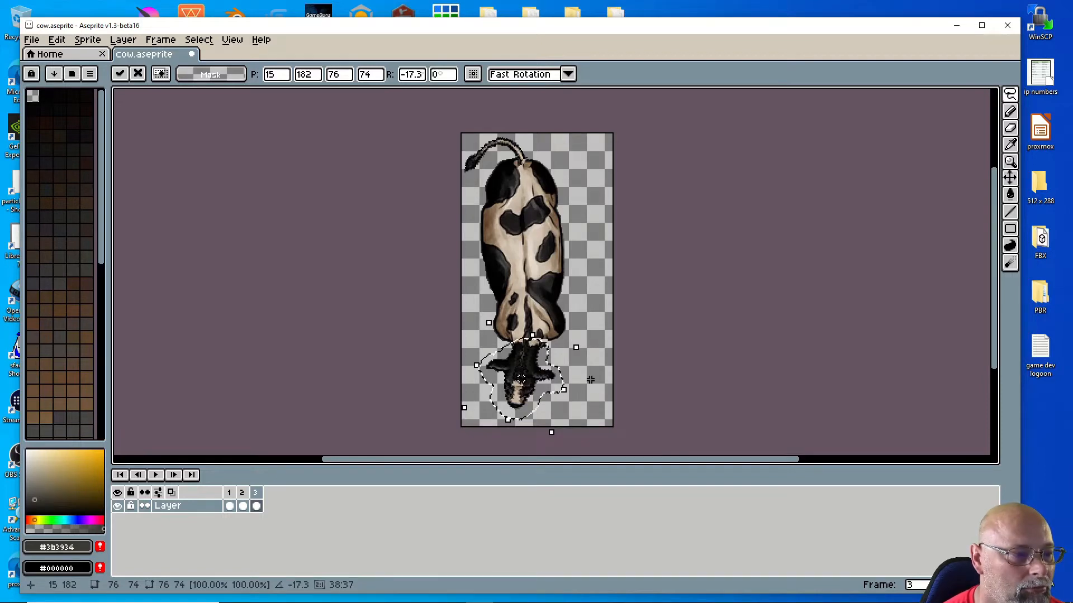
pyautogui.hotkey('ctrl', 'd')
pyautogui.click(1011, 114)
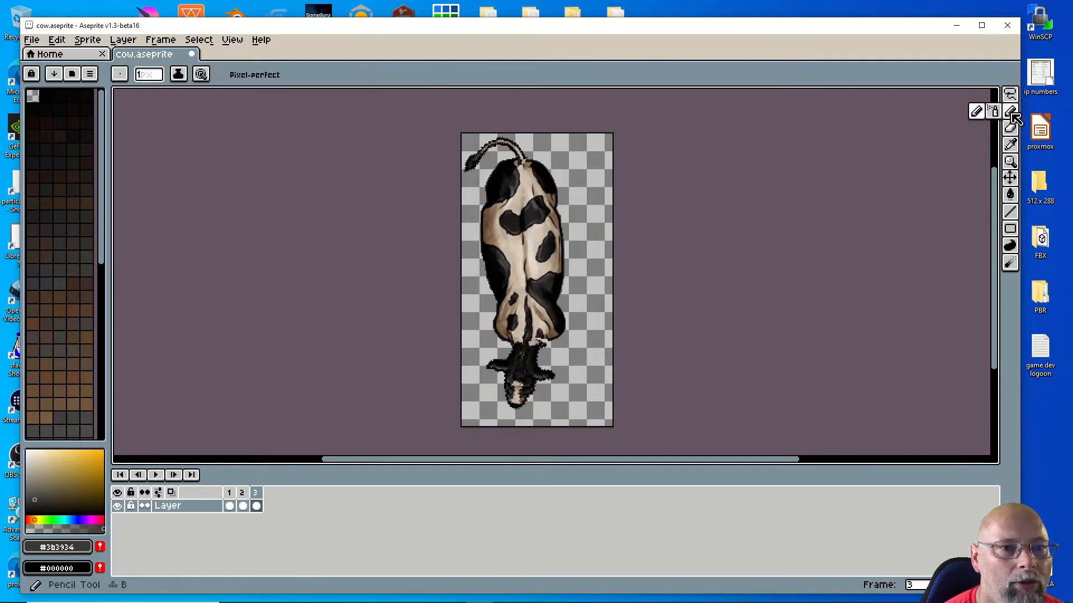
# Step: Paint over the white pixels near the chin with the neck's near-black colour
pyautogui.scroll(5, 539, 344)
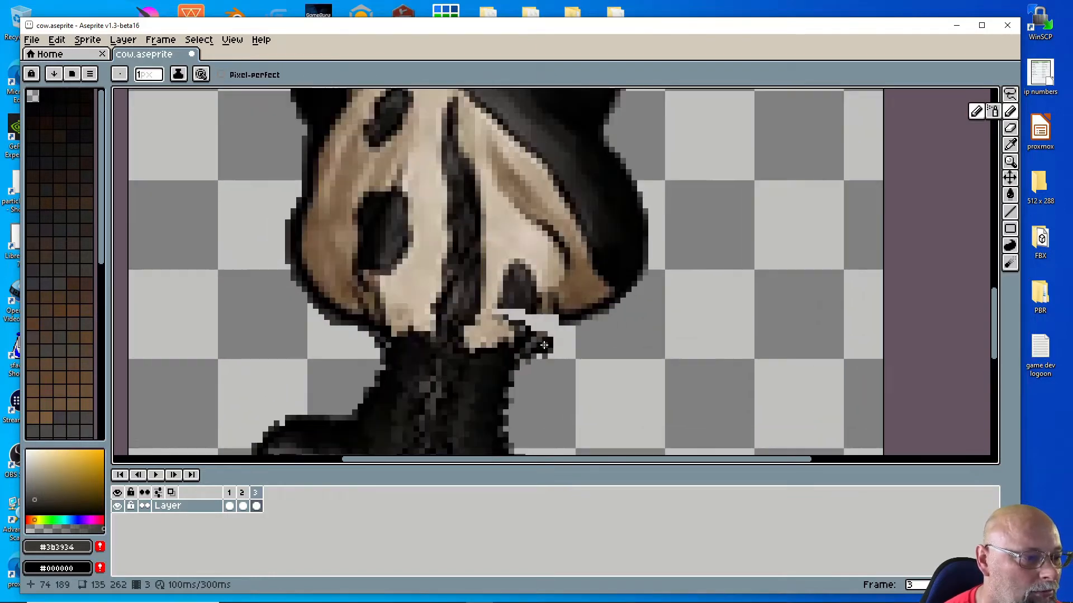
pyautogui.click(555, 344)
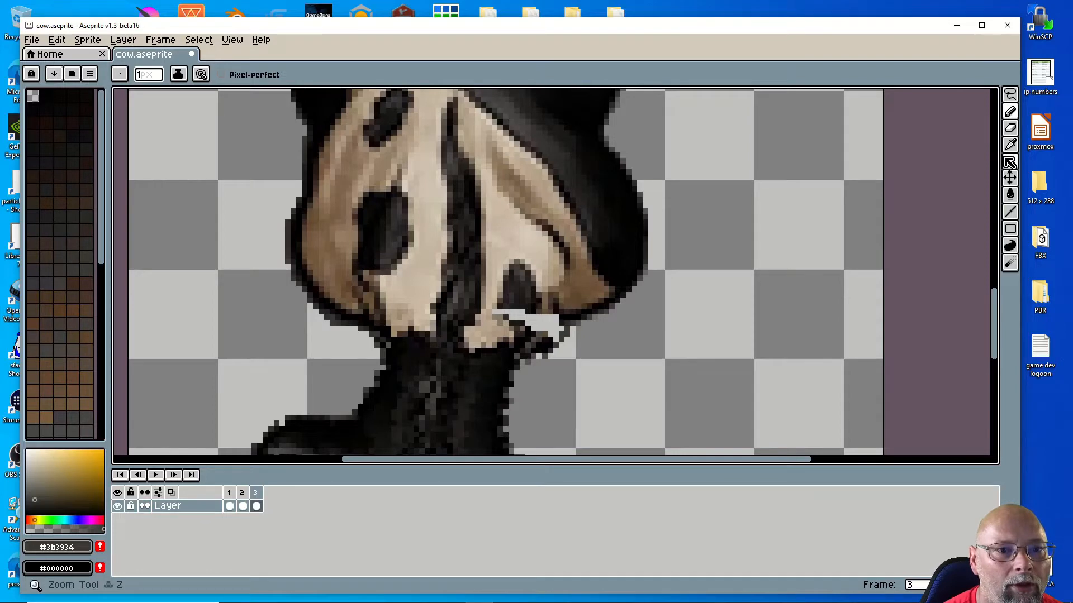
pyautogui.click(1010, 146)
pyautogui.click(507, 358)
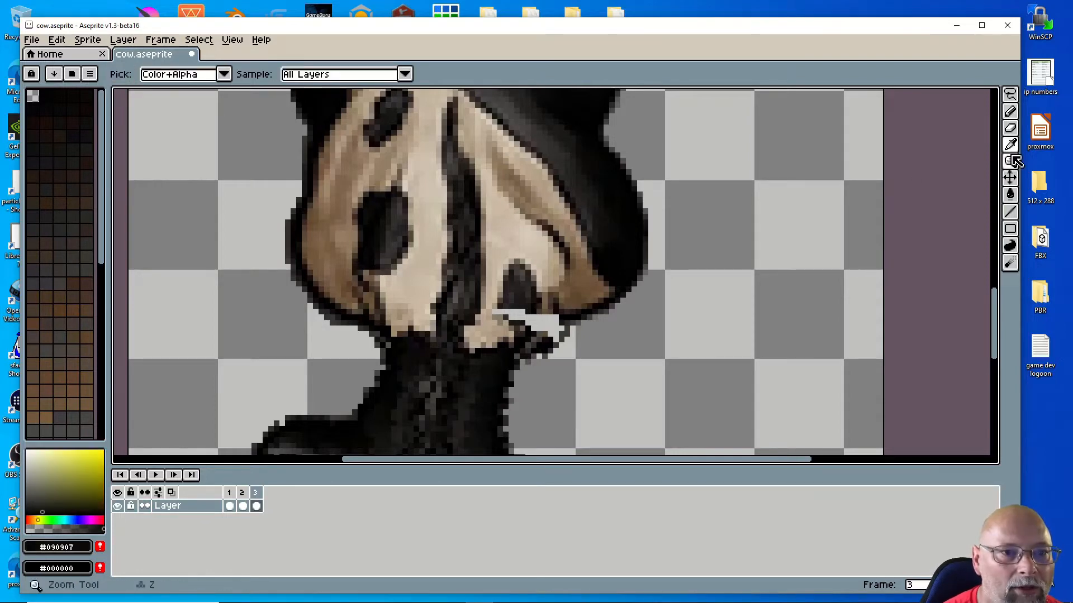
pyautogui.click(1010, 111)
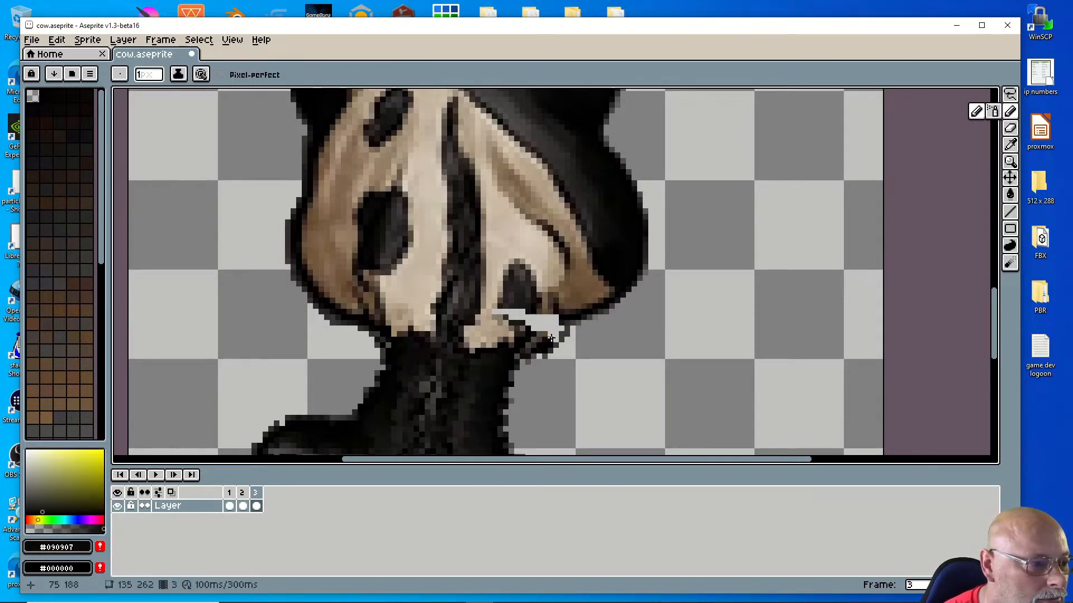
pyautogui.moveTo(555, 340)
pyautogui.mouseDown()
pyautogui.moveTo(557, 328)
pyautogui.moveTo(539, 330)
pyautogui.mouseUp()
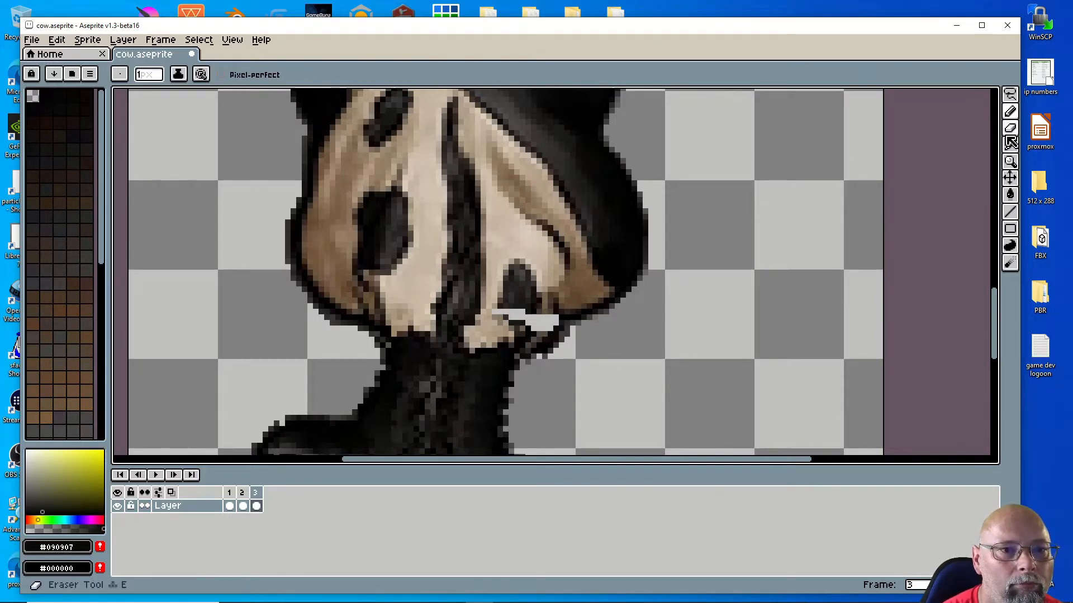
# Step: Add dark brown and medium brown pixels sampled from the fur near the chin
pyautogui.click(1010, 144)
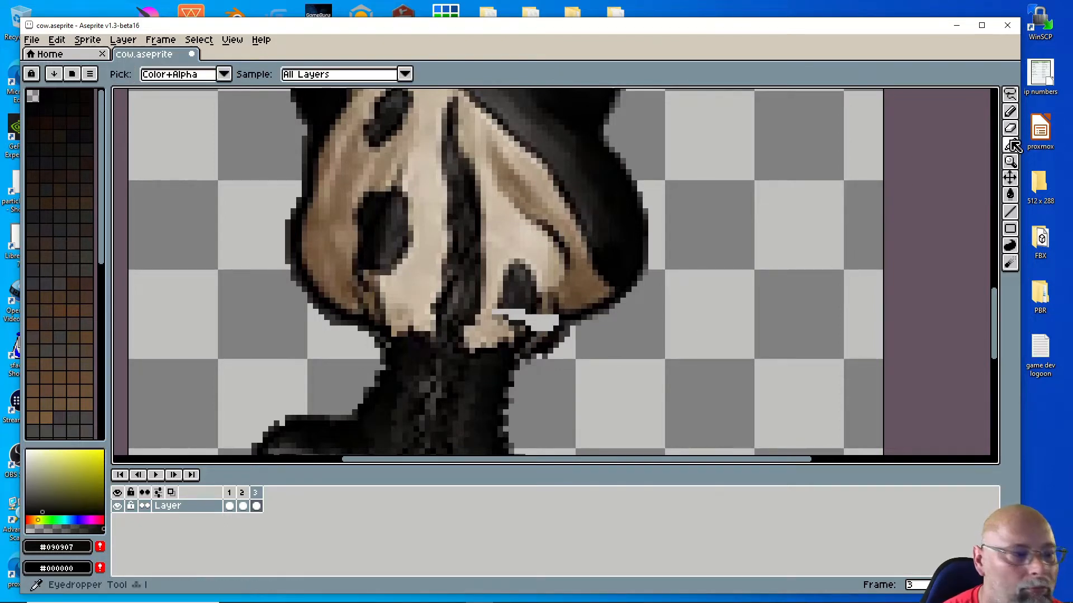
pyautogui.click(526, 326)
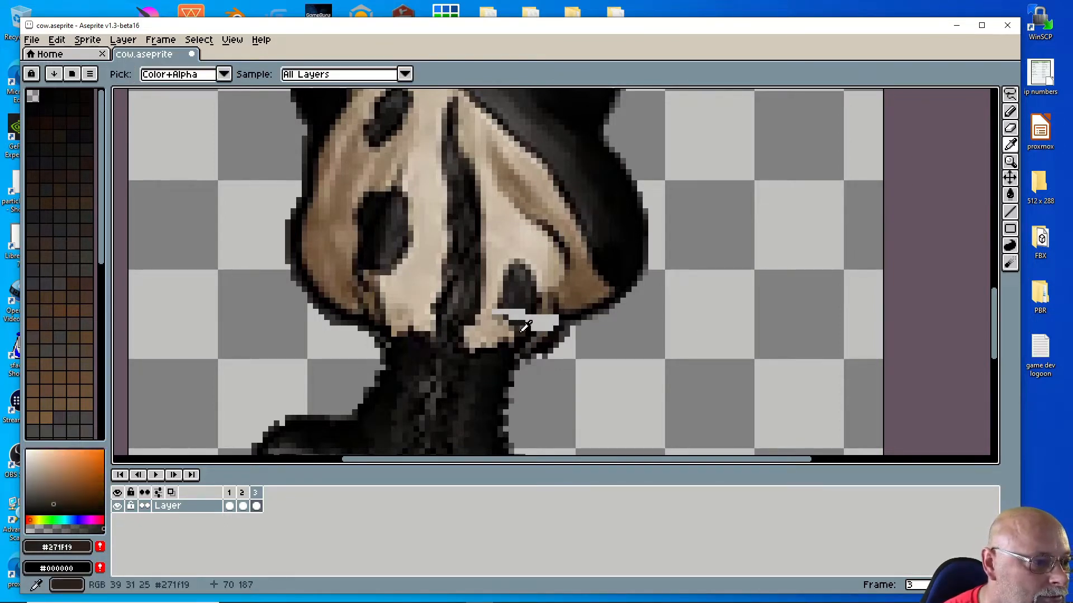
pyautogui.click(1009, 111)
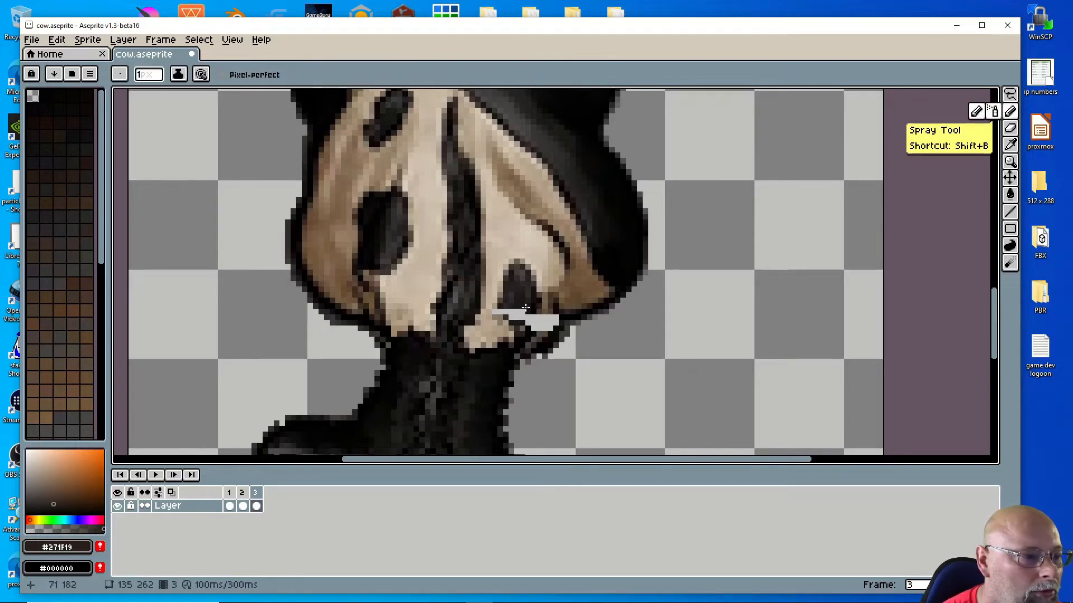
pyautogui.click(543, 332)
pyautogui.moveTo(553, 323); pyautogui.dragTo(555, 321)
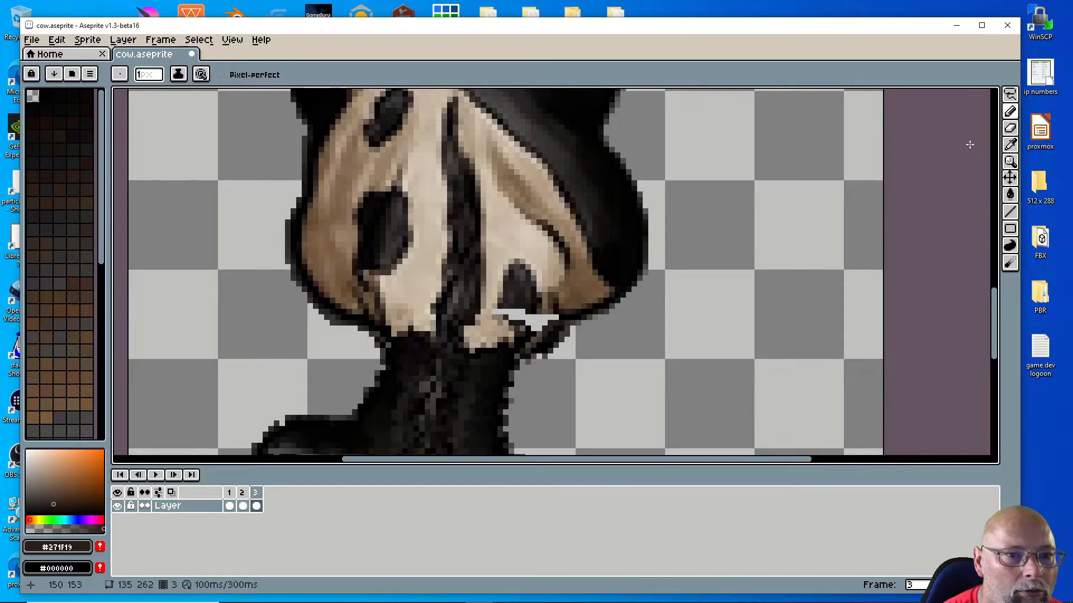
pyautogui.click(1010, 144)
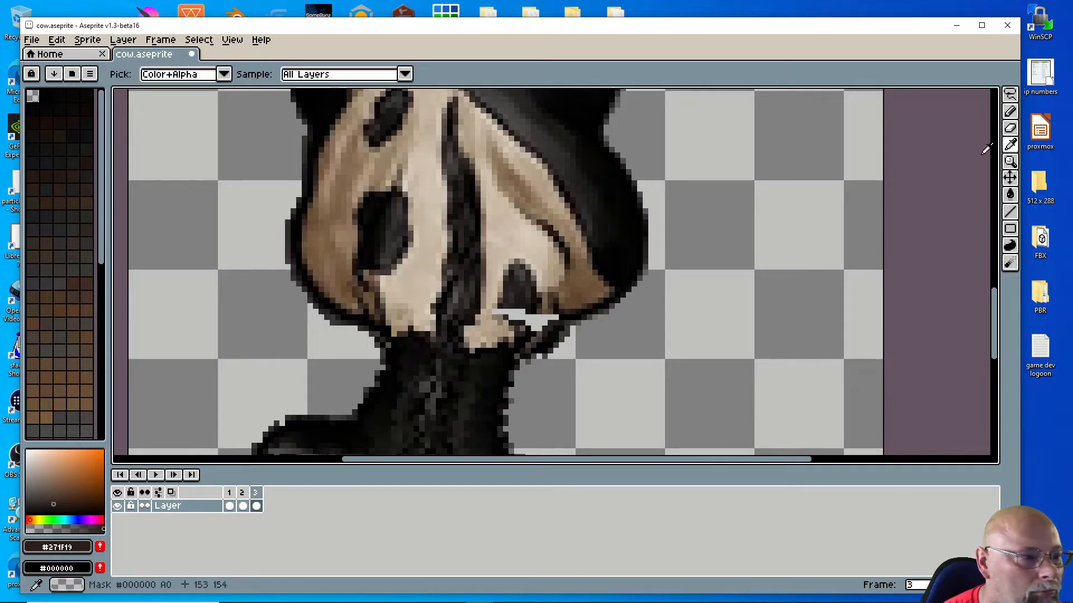
pyautogui.click(575, 301)
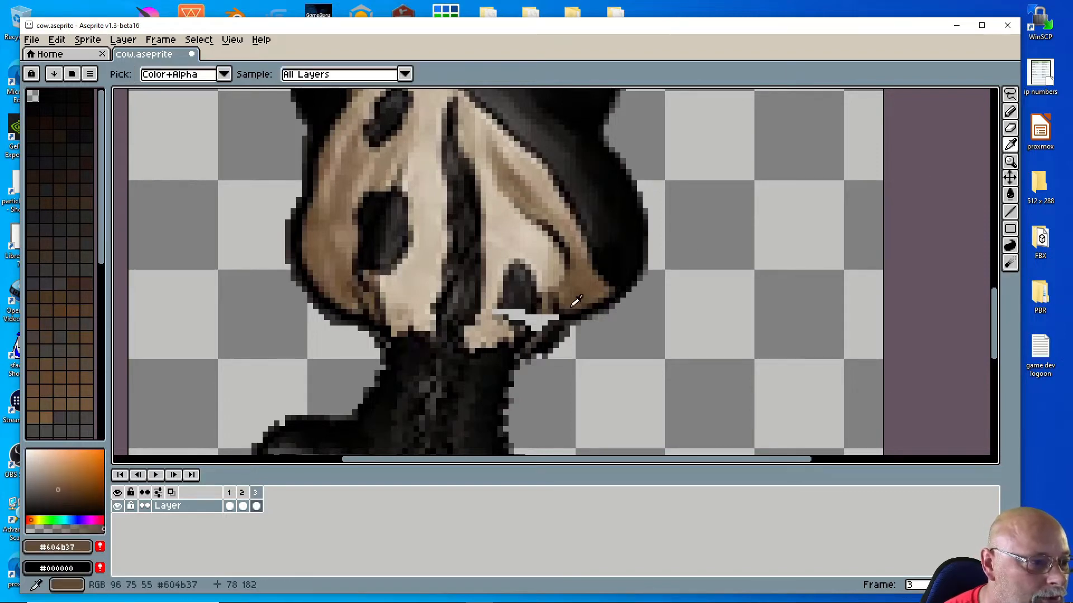
pyautogui.click(1012, 112)
pyautogui.click(560, 313)
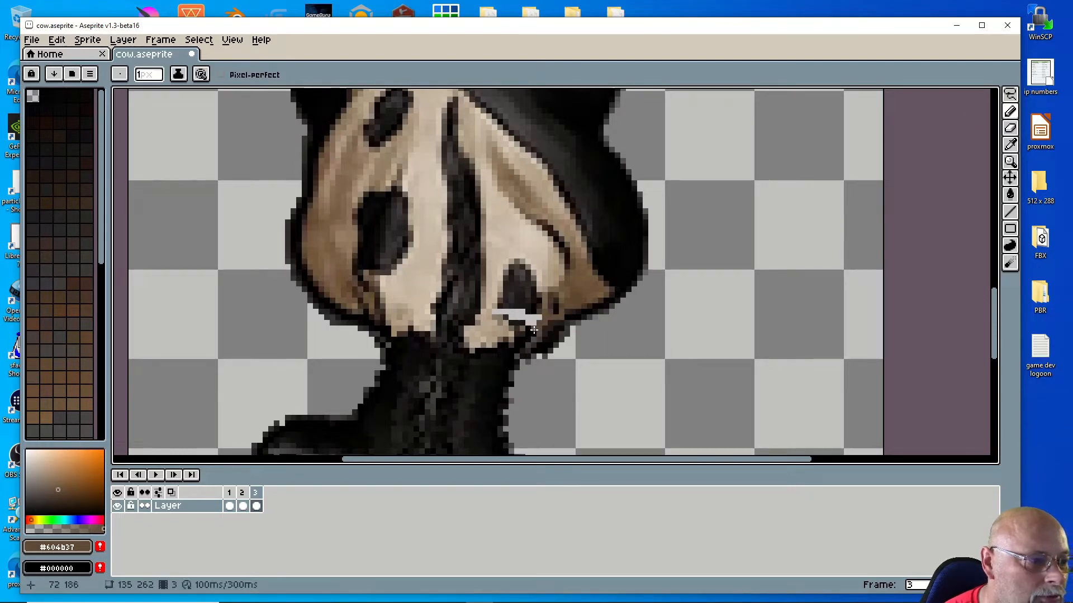
# Step: Cover the white patch by the chin with near-black, then pick a light tan
pyautogui.press('shift')
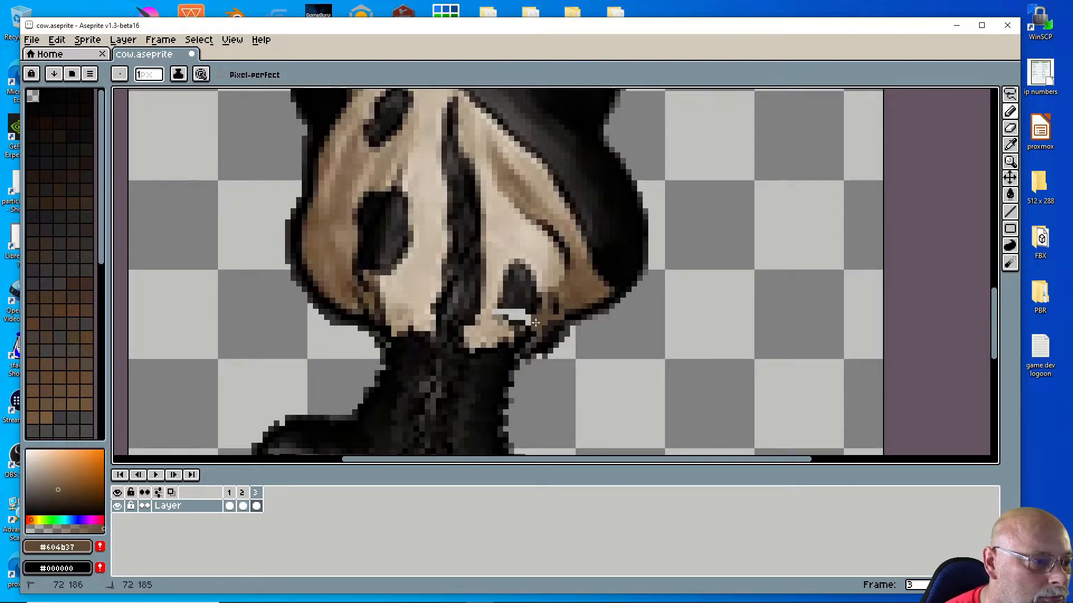
pyautogui.press('i')
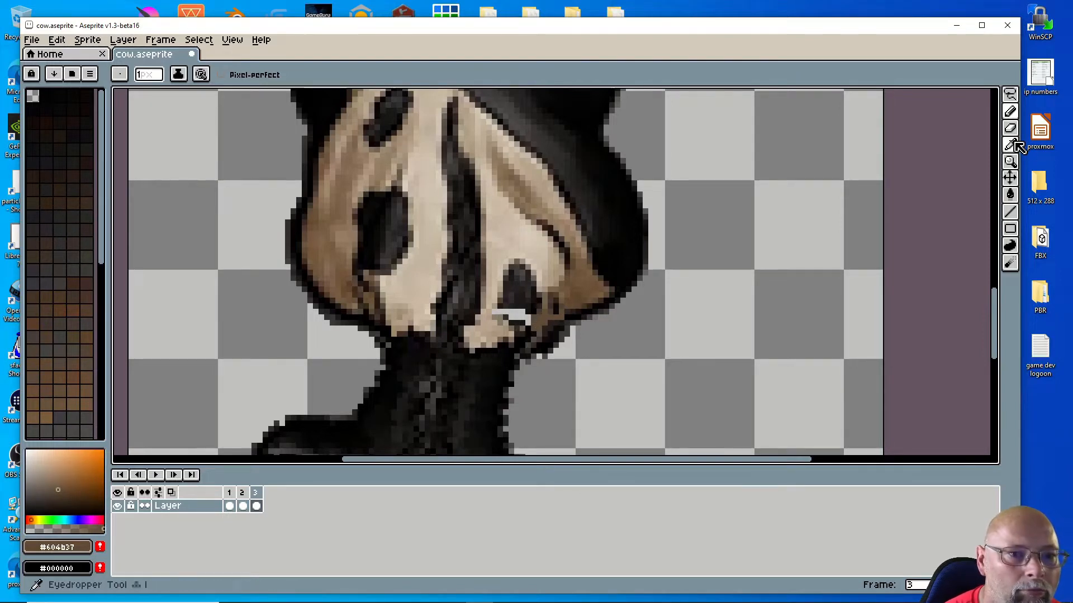
pyautogui.click(529, 302)
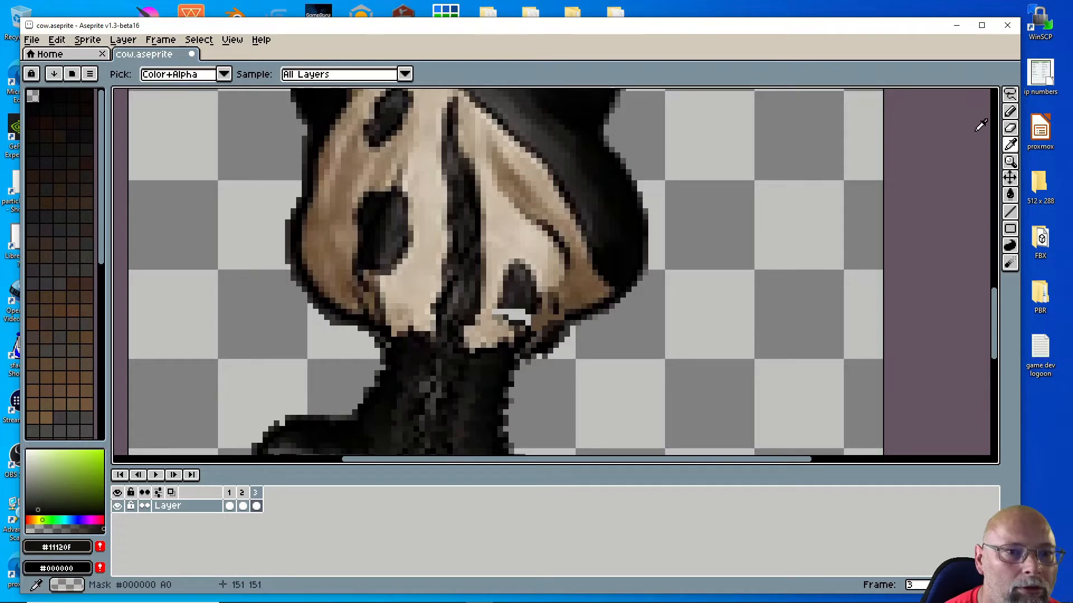
pyautogui.click(1012, 112)
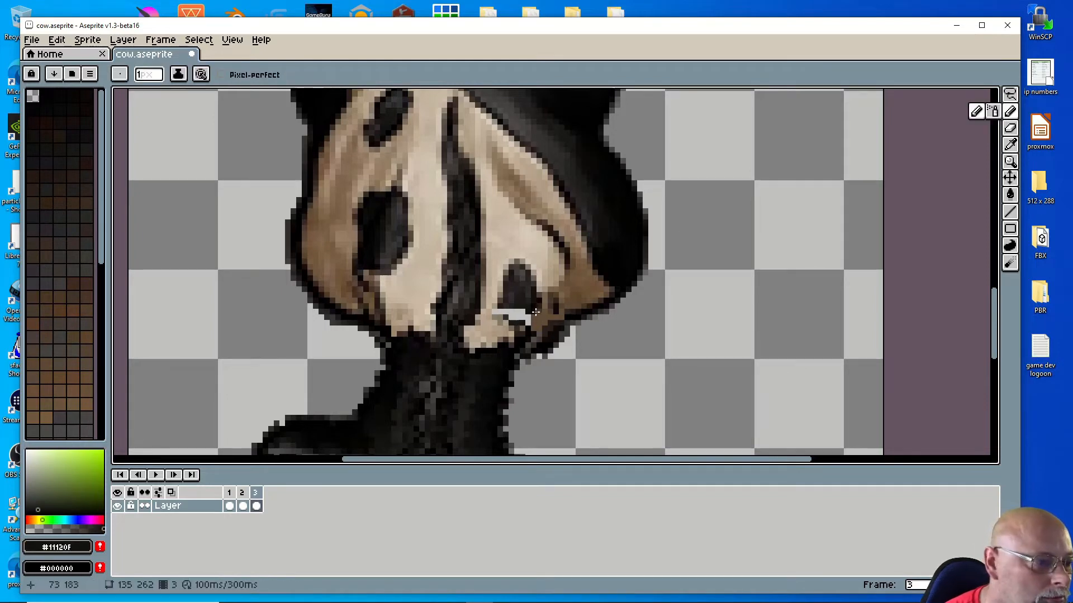
pyautogui.moveTo(532, 317); pyautogui.dragTo(512, 315)
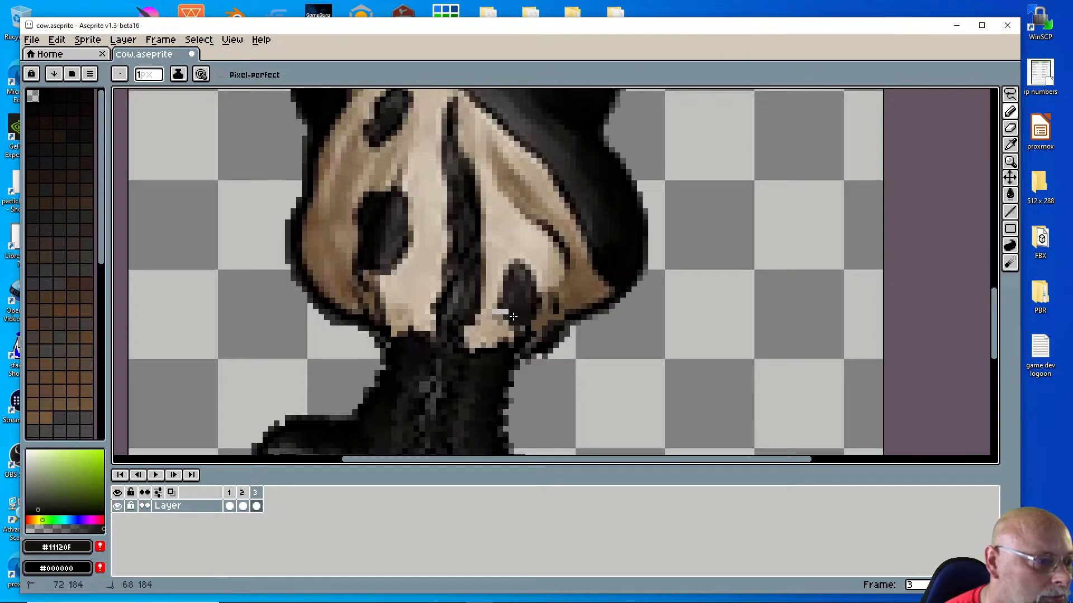
pyautogui.click(1010, 144)
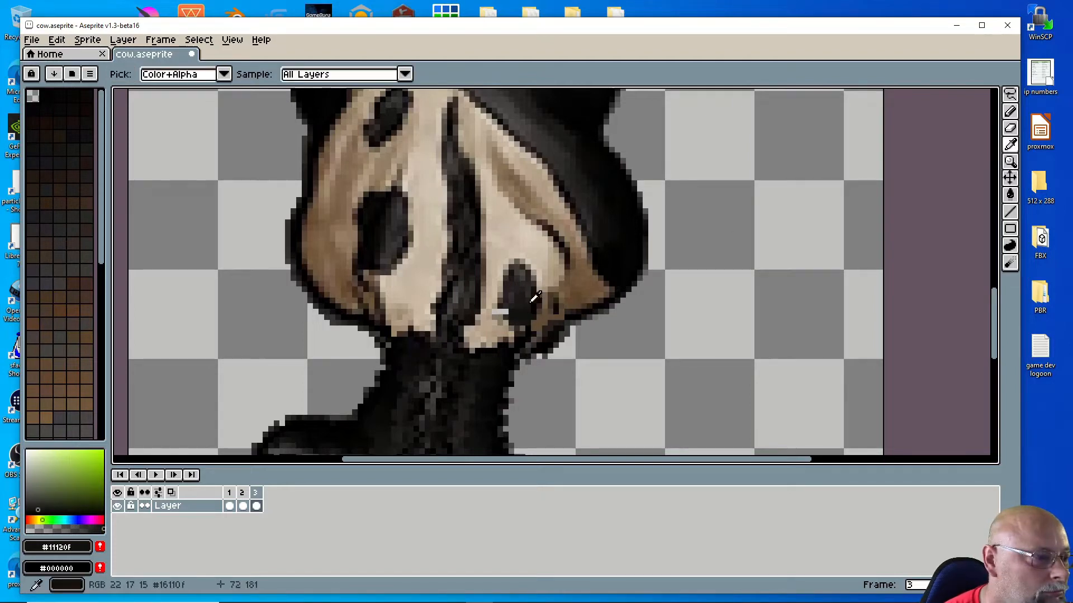
pyautogui.click(497, 312)
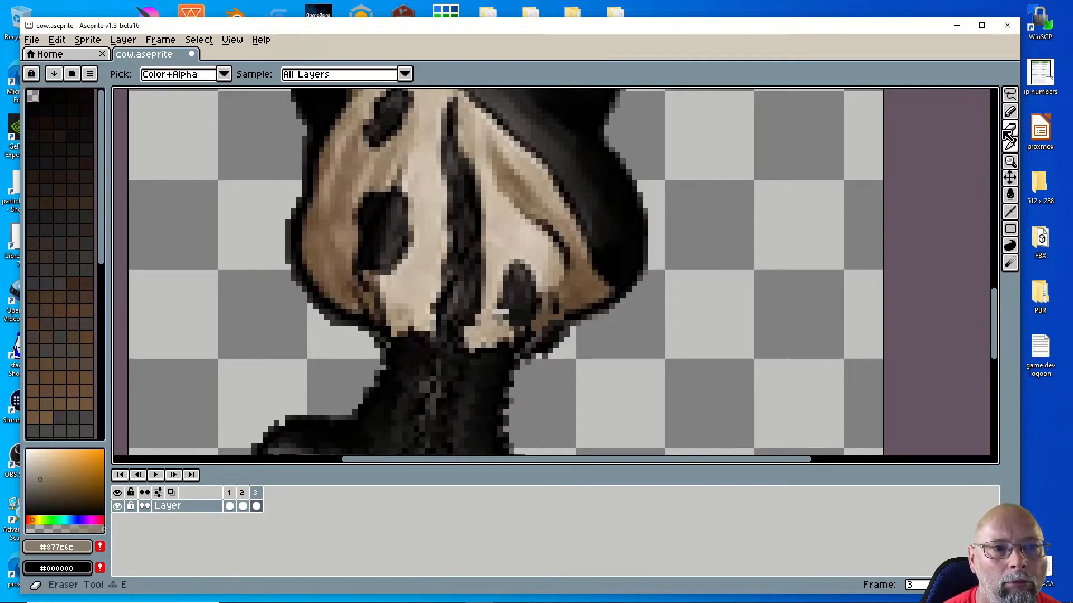
pyautogui.click(1010, 112)
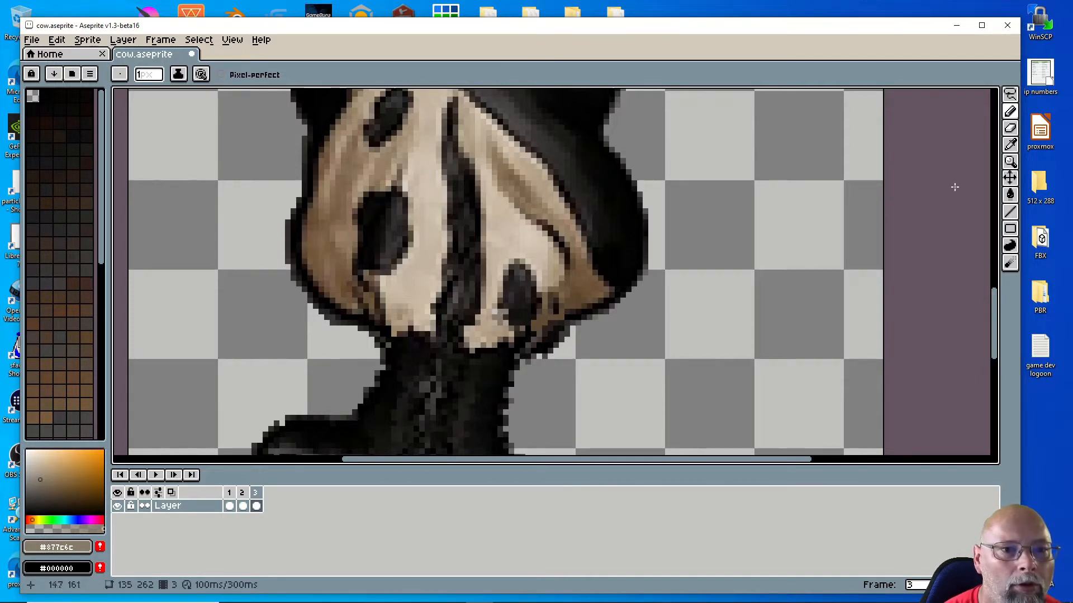
# Step: Sample the cow's tan hide colour #b8a48e for drawing, then zoom out
pyautogui.click(1010, 144)
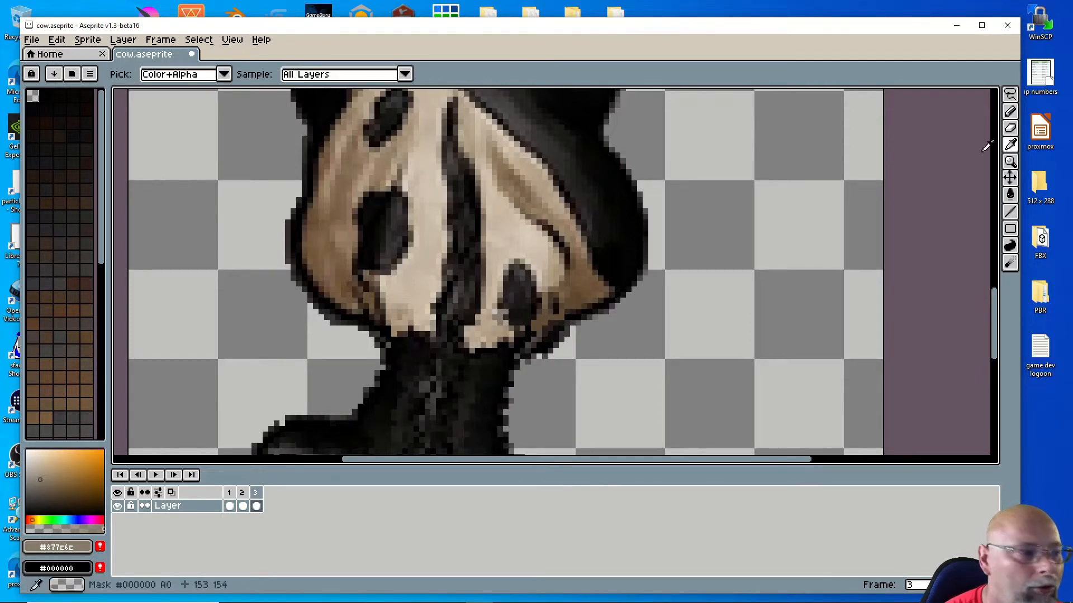
pyautogui.click(491, 304)
pyautogui.press('b')
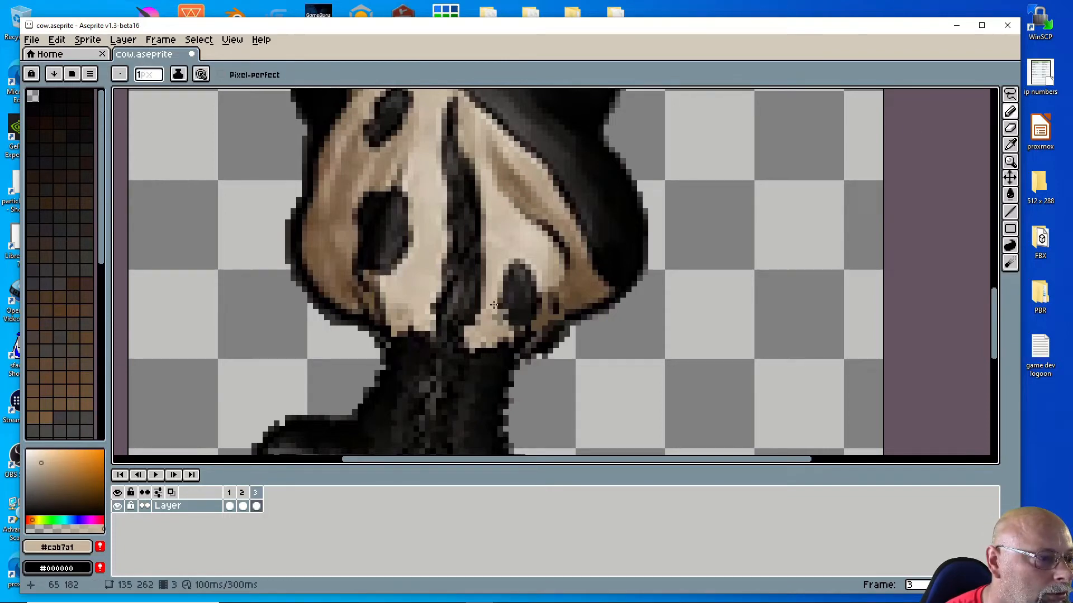
pyautogui.scroll(-5, 497, 309)
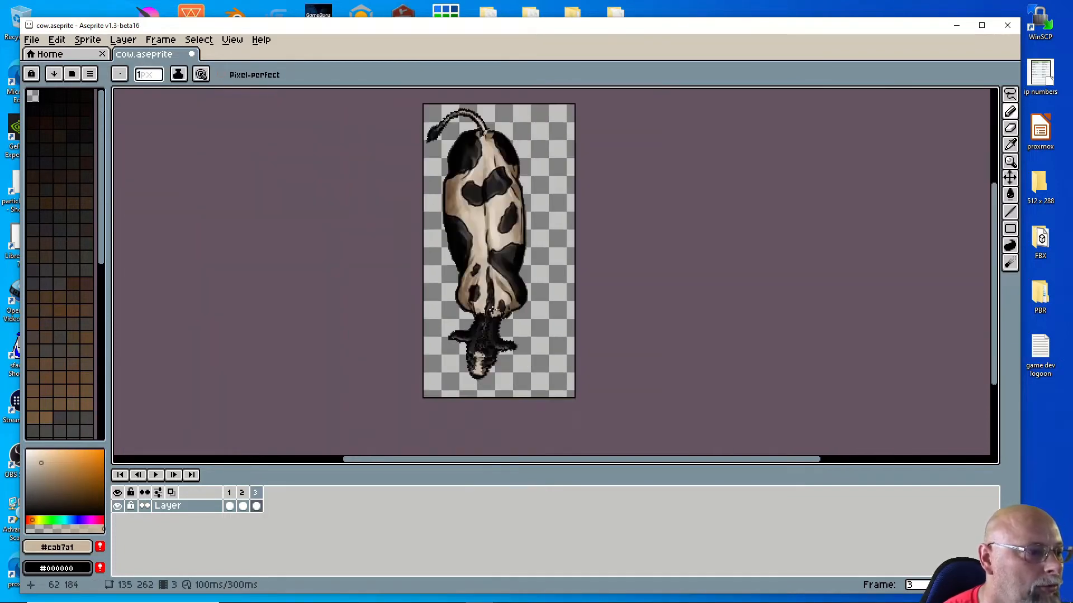
pyautogui.scroll(5, 560, 328)
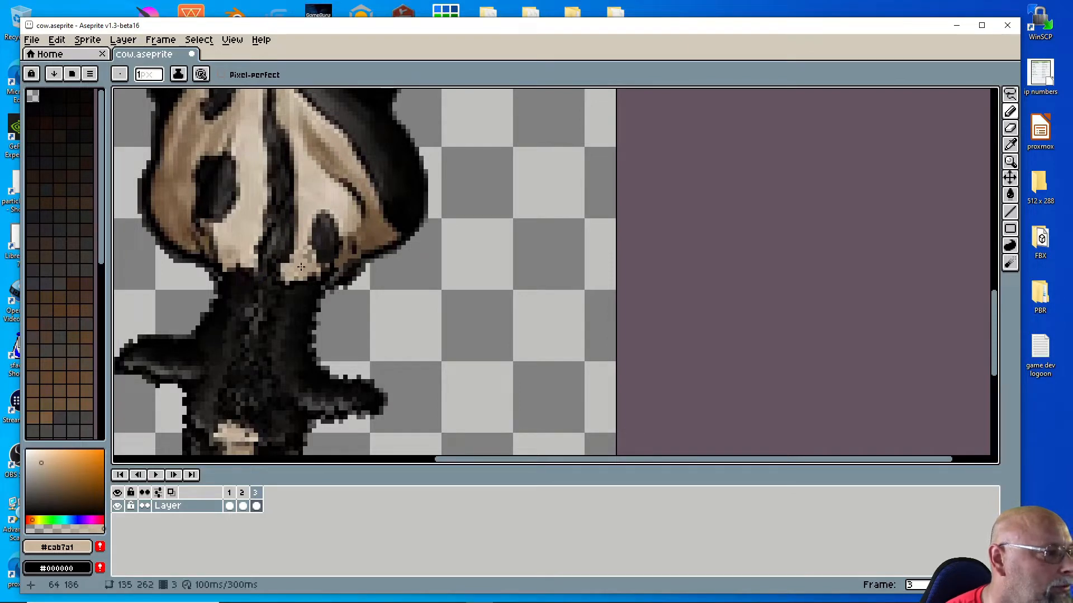
pyautogui.scroll(-5, 302, 264)
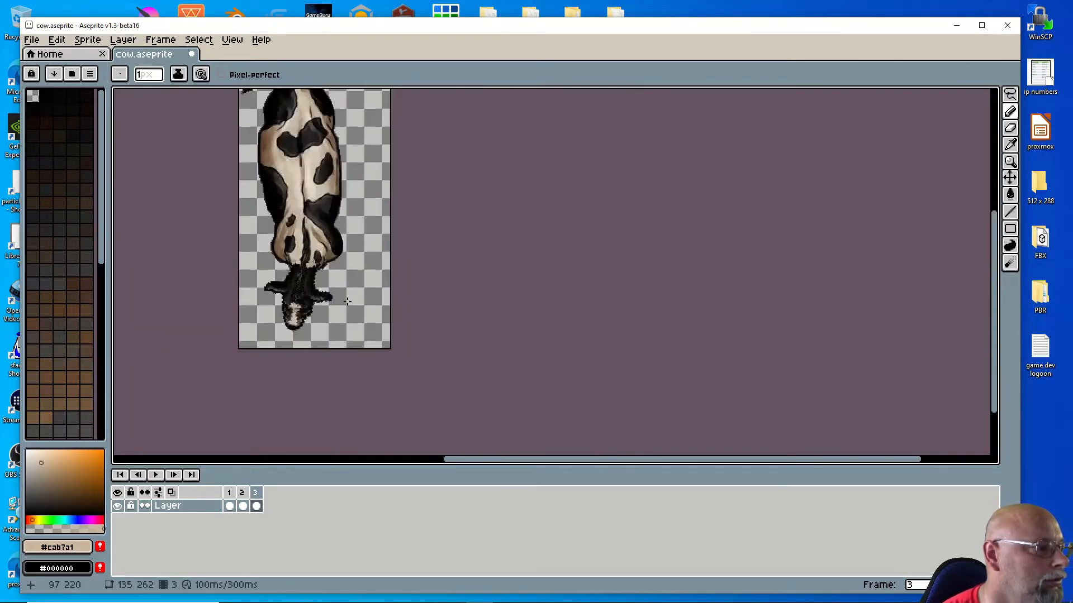
pyautogui.scroll(2, 347, 301)
pyautogui.scroll(1, 347, 300)
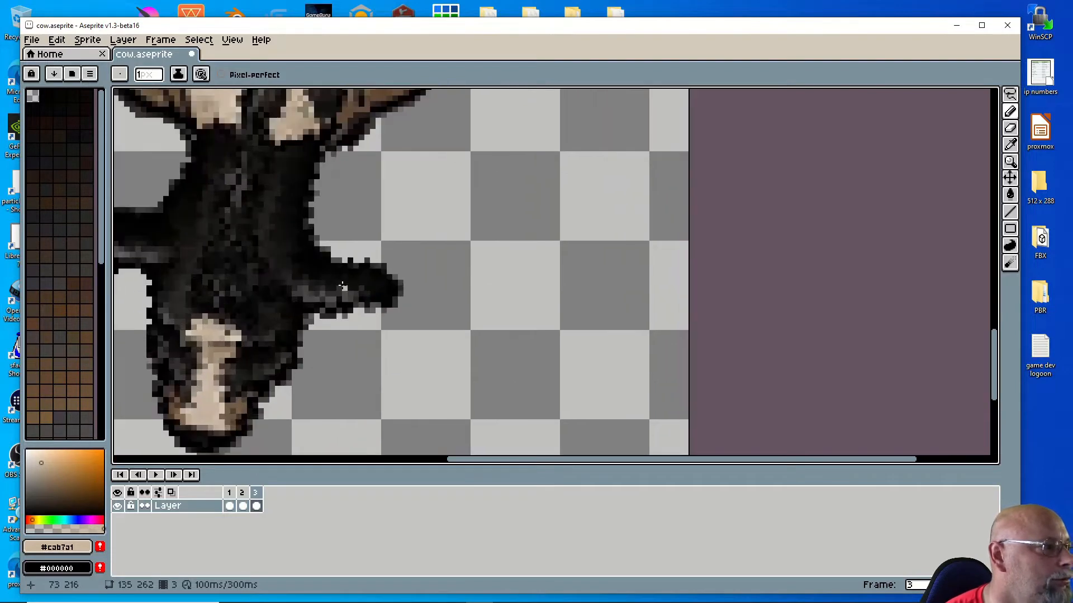
pyautogui.scroll(-3, 332, 255)
pyautogui.scroll(3, 281, 148)
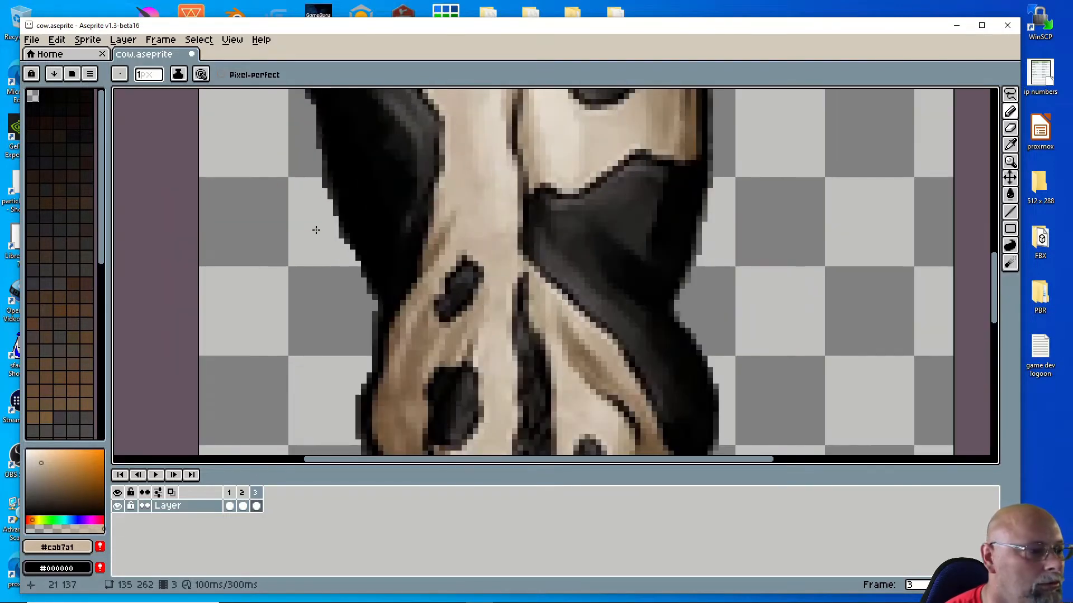
pyautogui.scroll(-2, 401, 292)
pyautogui.scroll(2, 426, 413)
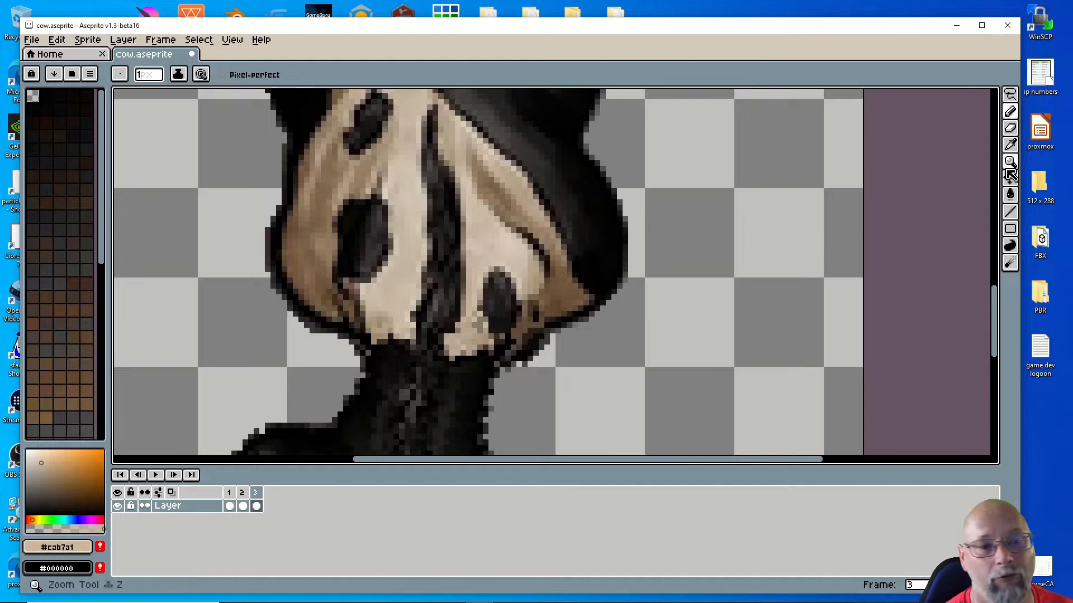
pyautogui.click(1010, 144)
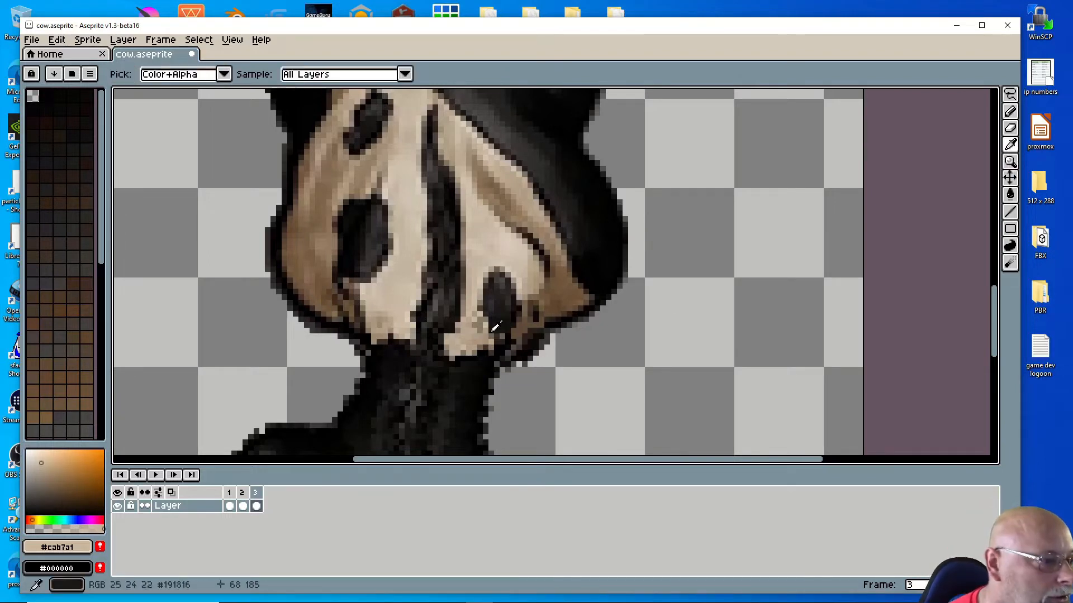
pyautogui.click(476, 315)
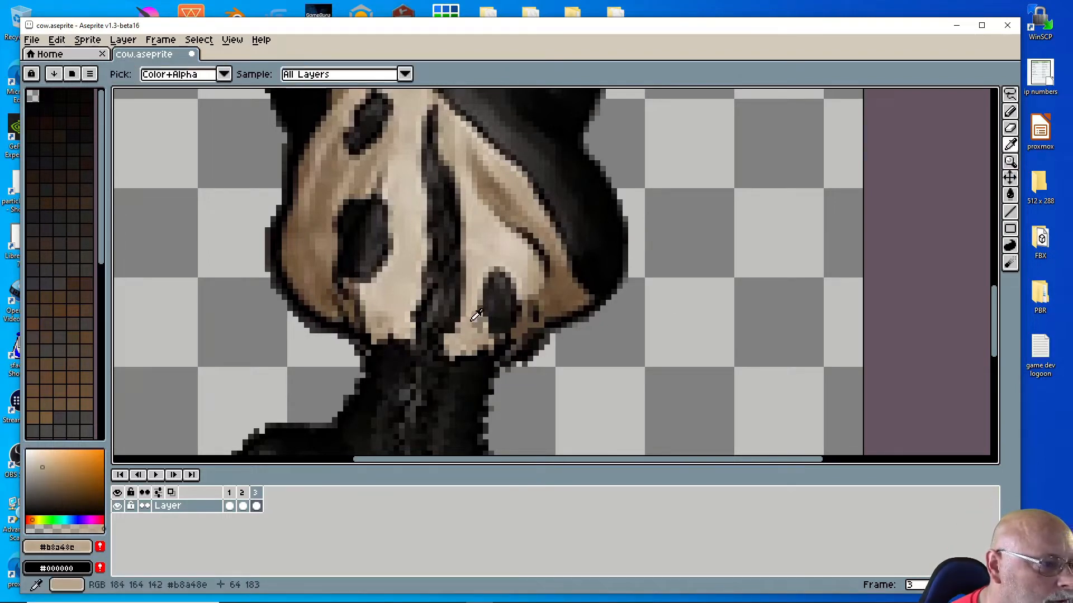
pyautogui.click(1010, 115)
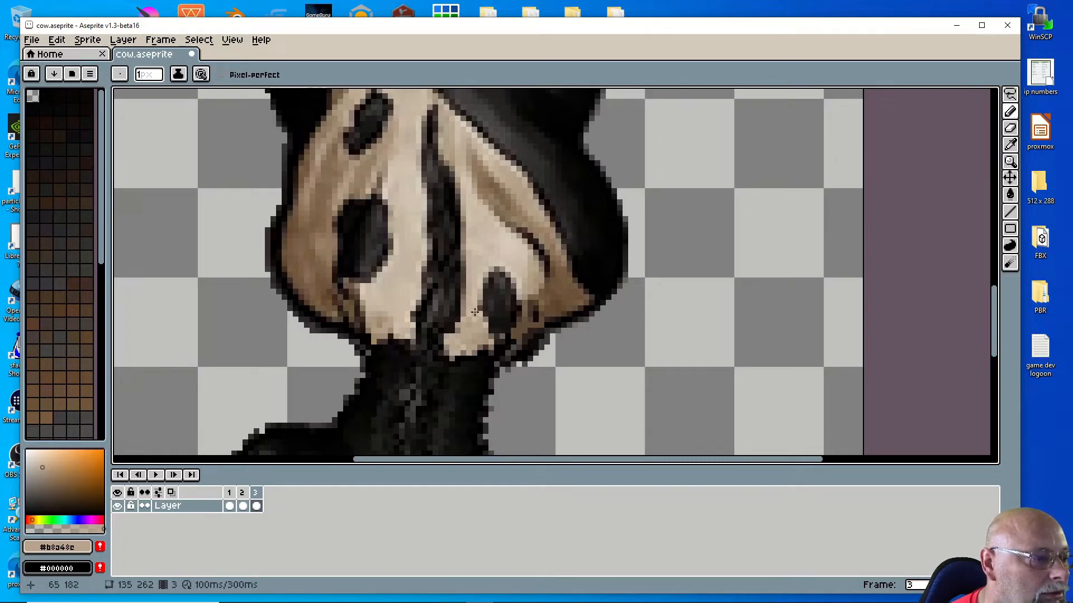
pyautogui.scroll(-4, 561, 293)
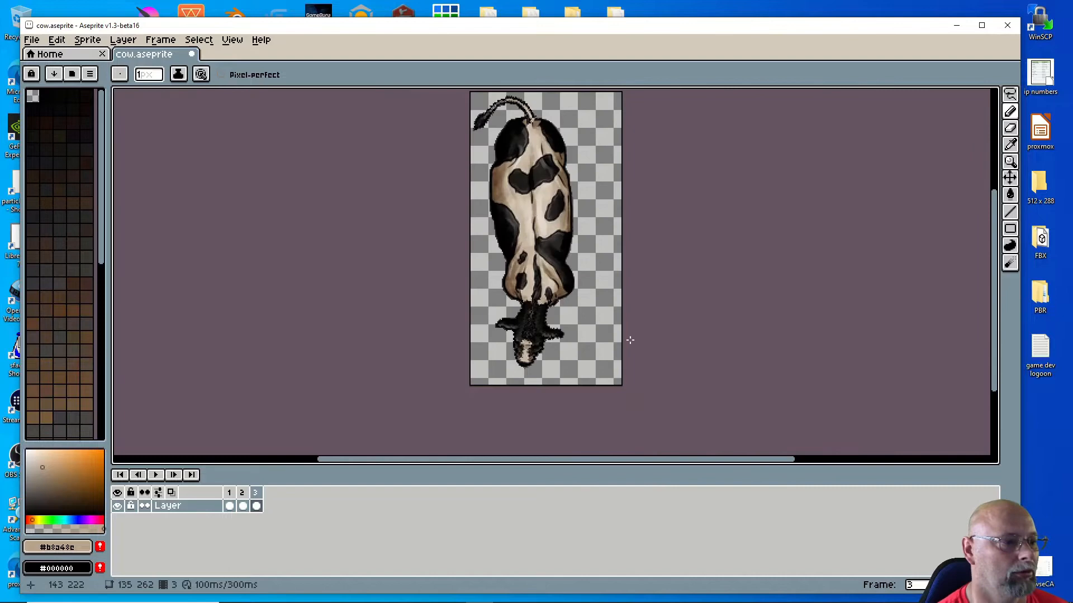
pyautogui.scroll(2, 630, 339)
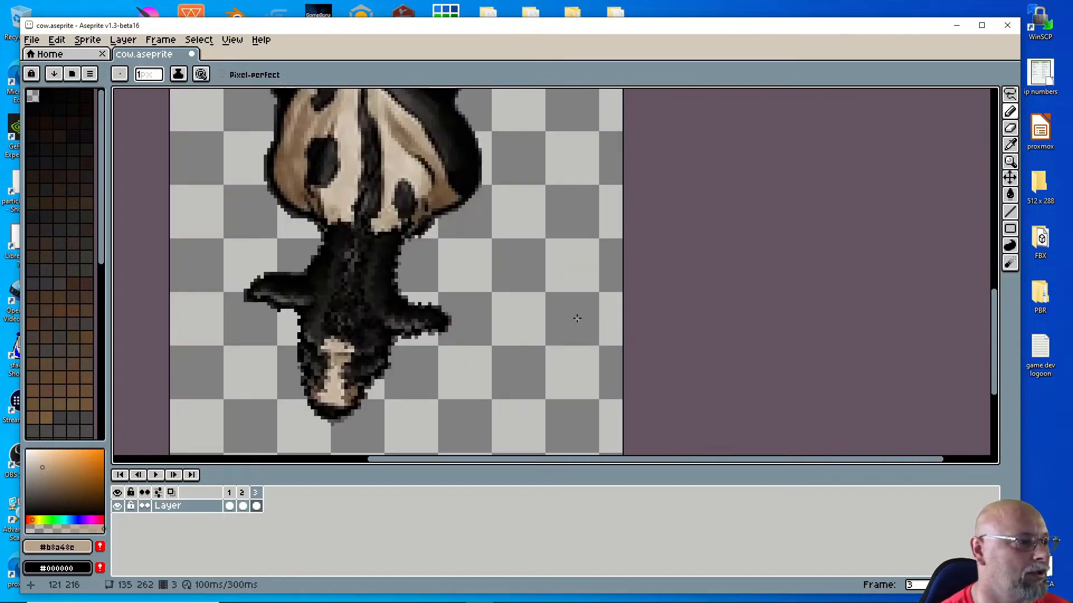
pyautogui.scroll(-3, 579, 311)
pyautogui.scroll(1, 580, 311)
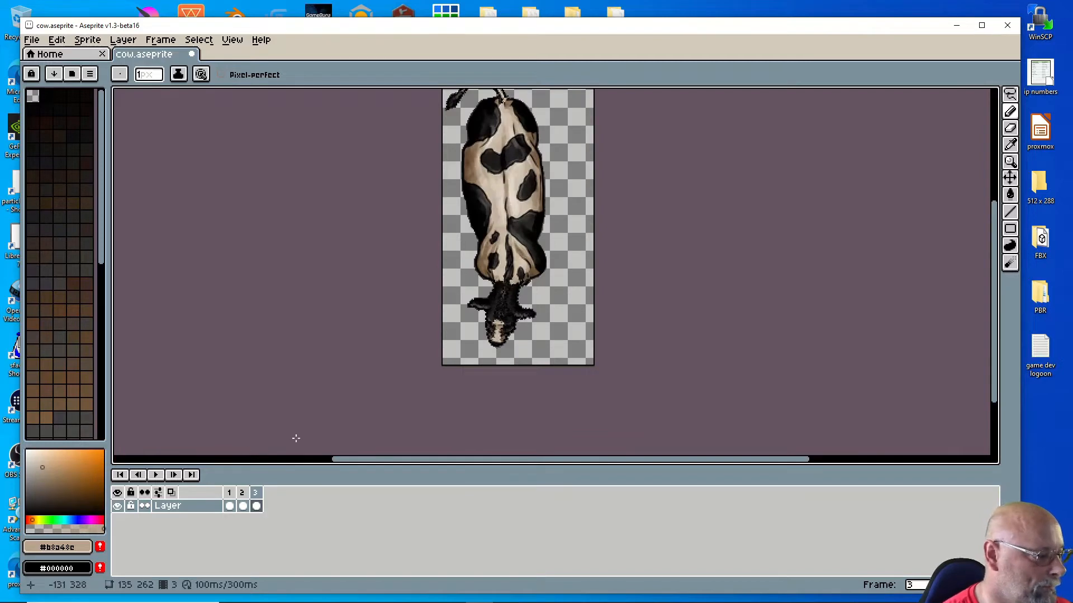
pyautogui.scroll(-1, 388, 414)
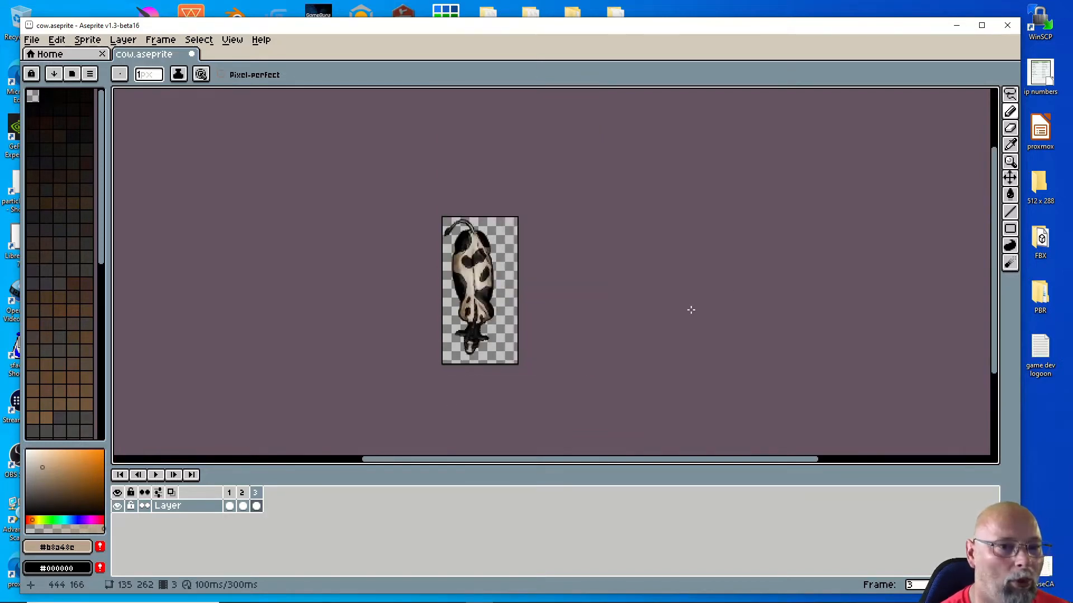
pyautogui.scroll(3, 689, 309)
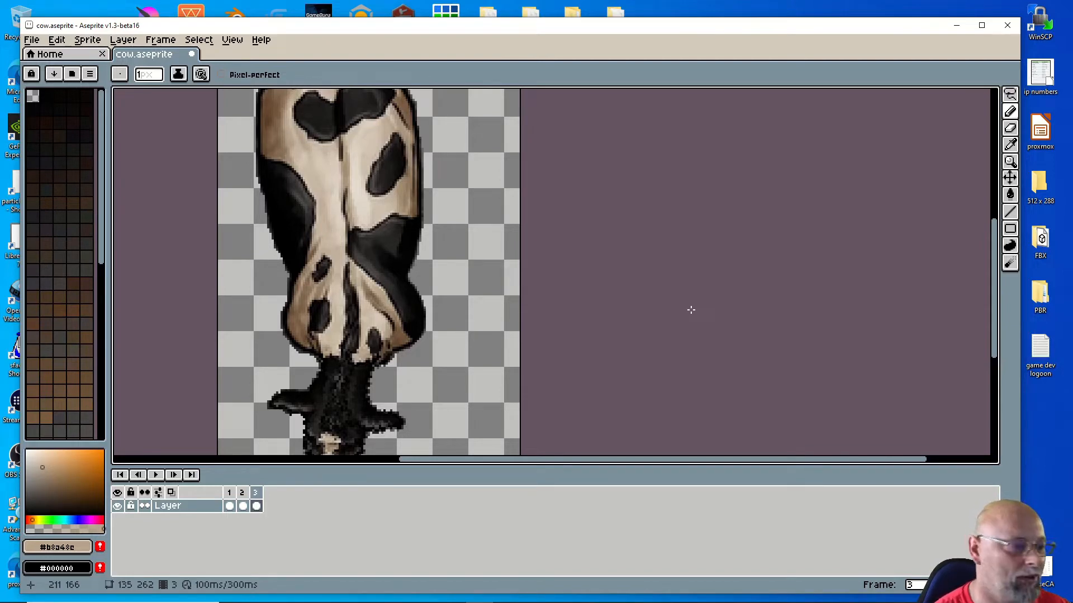
pyautogui.scroll(-3, 683, 309)
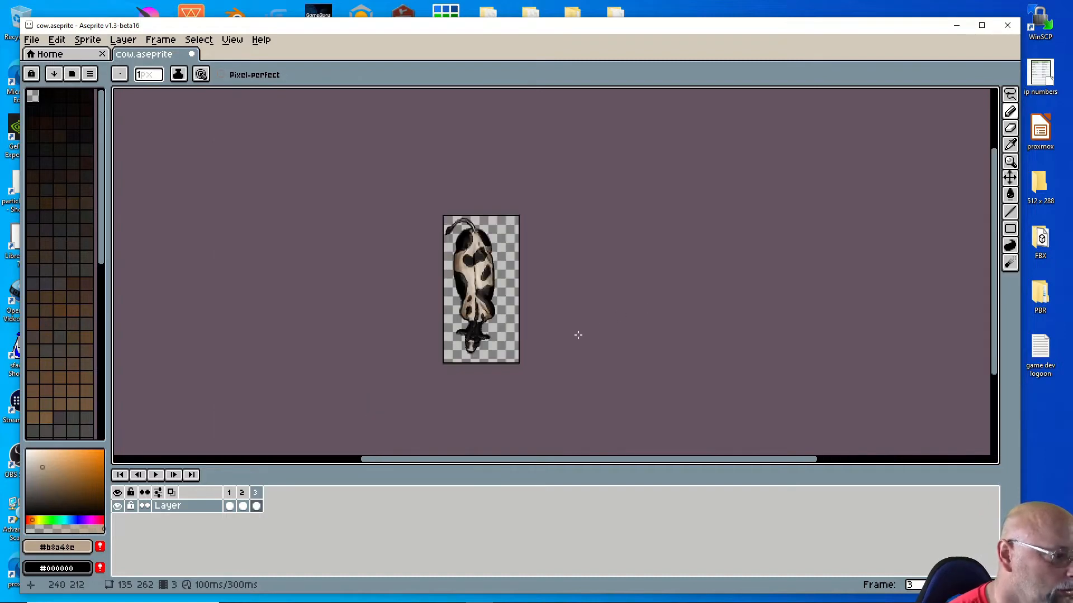
pyautogui.scroll(1, 577, 333)
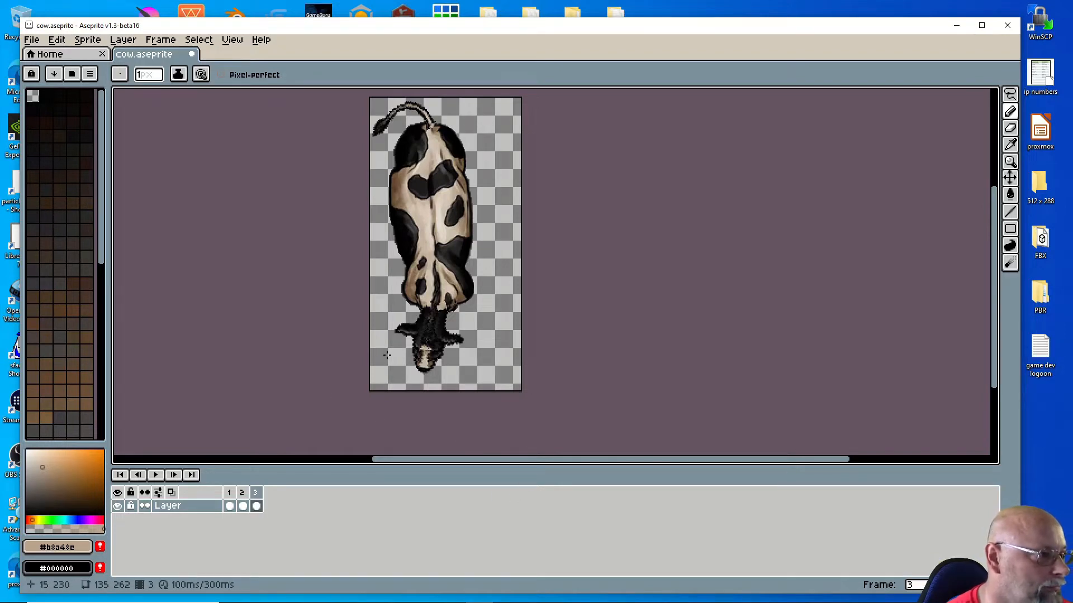
# Step: Copy frame 2 as a new frame 4 after frame 3, then step through frames 1–3 to compare poses
pyautogui.click(244, 493)
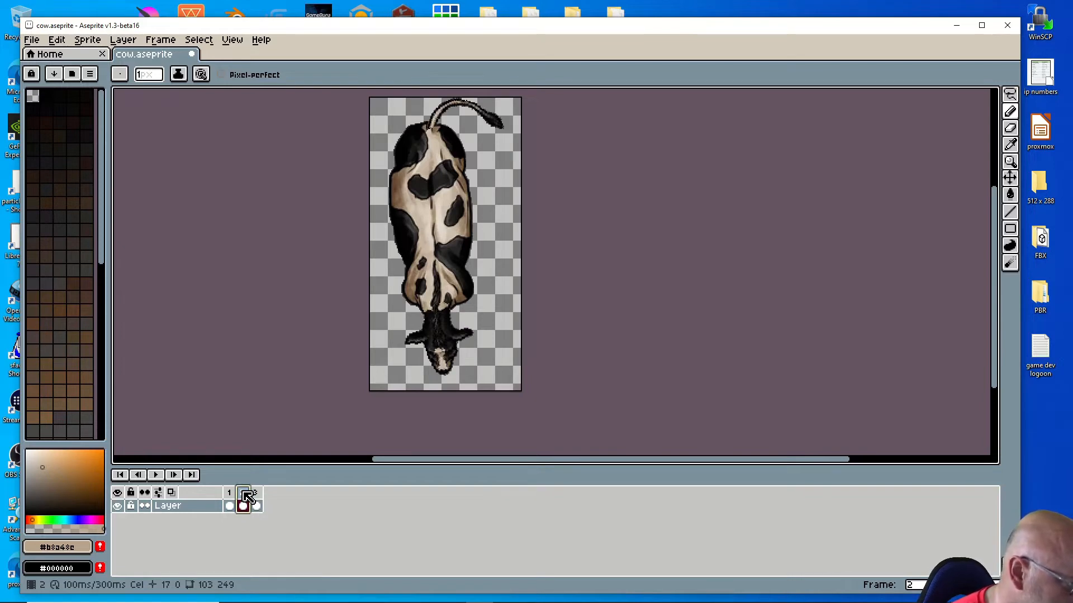
pyautogui.moveTo(244, 493); pyautogui.dragTo(279, 498)
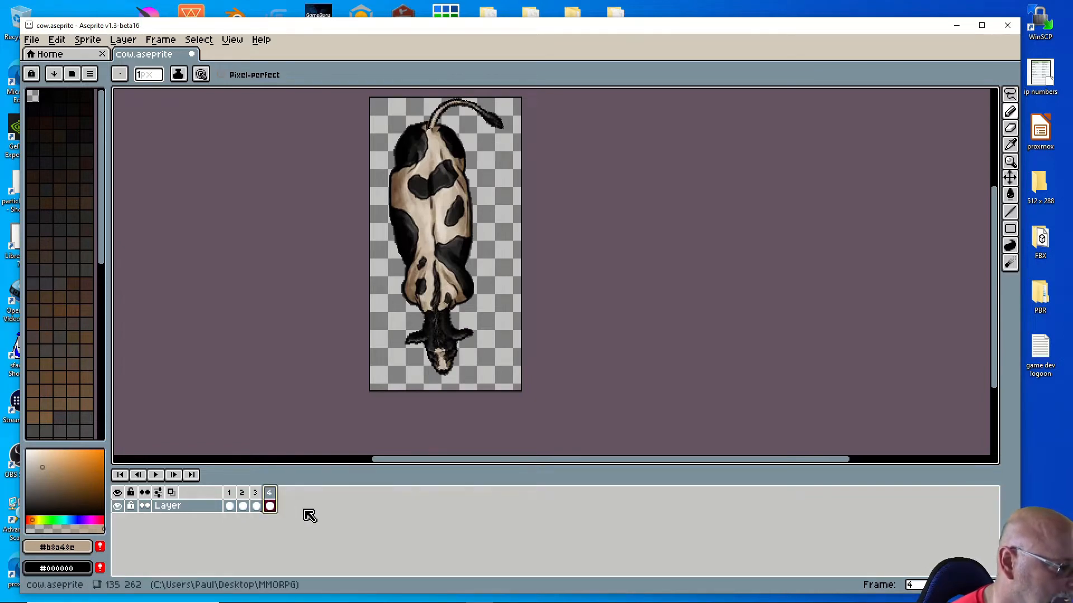
pyautogui.click(246, 497)
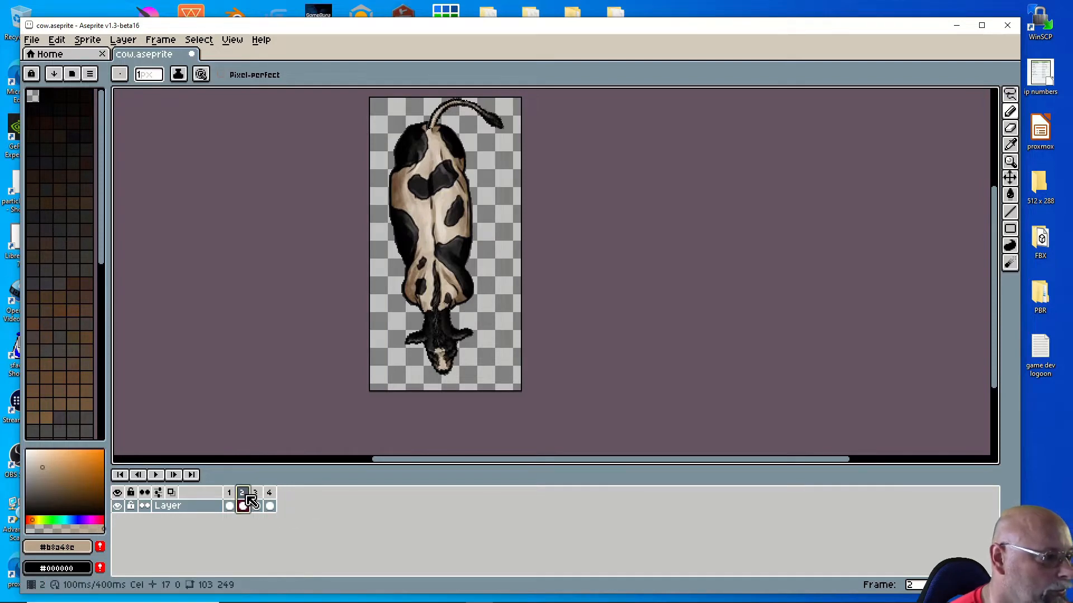
pyautogui.click(256, 505)
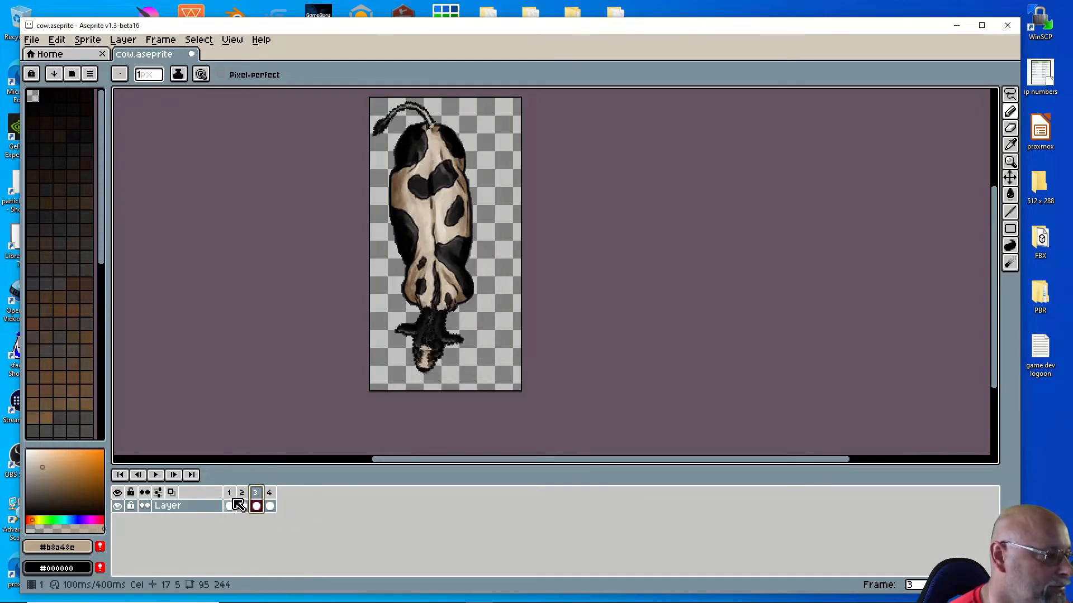
pyautogui.click(231, 494)
pyautogui.click(243, 503)
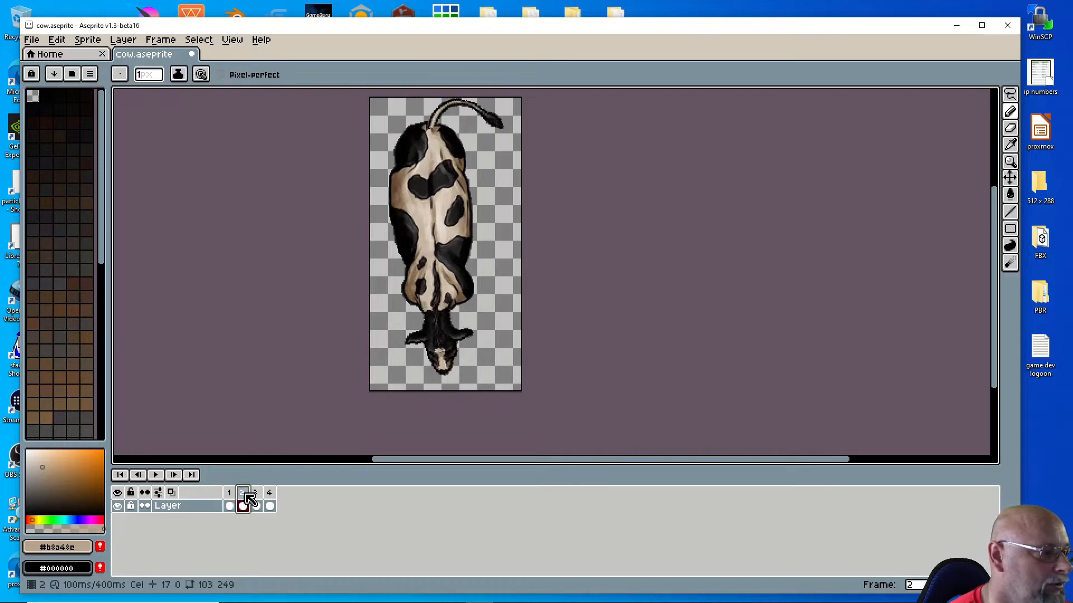
pyautogui.click(256, 505)
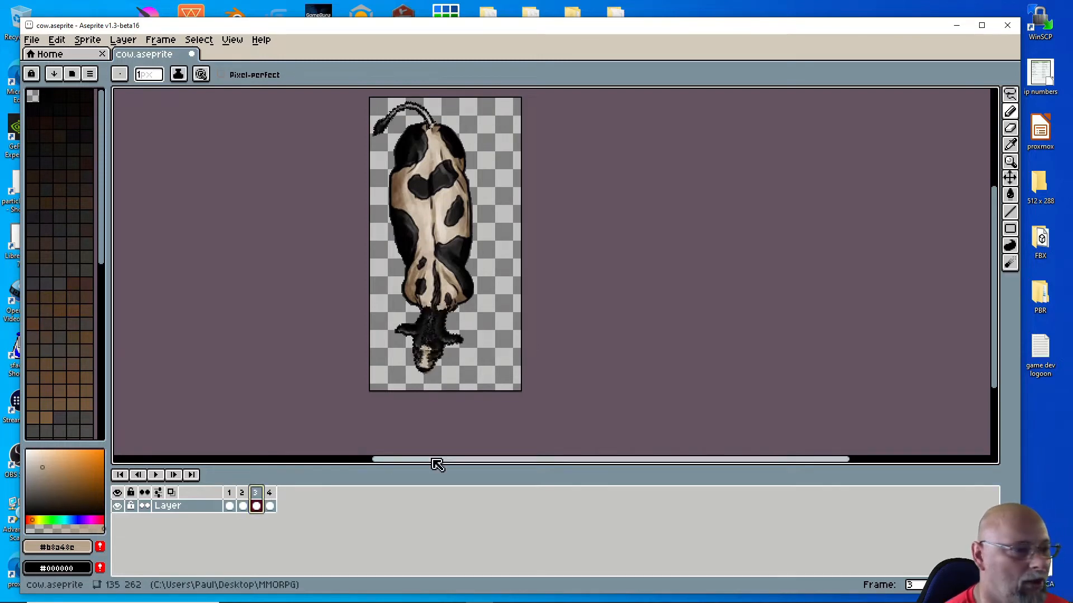
pyautogui.click(229, 494)
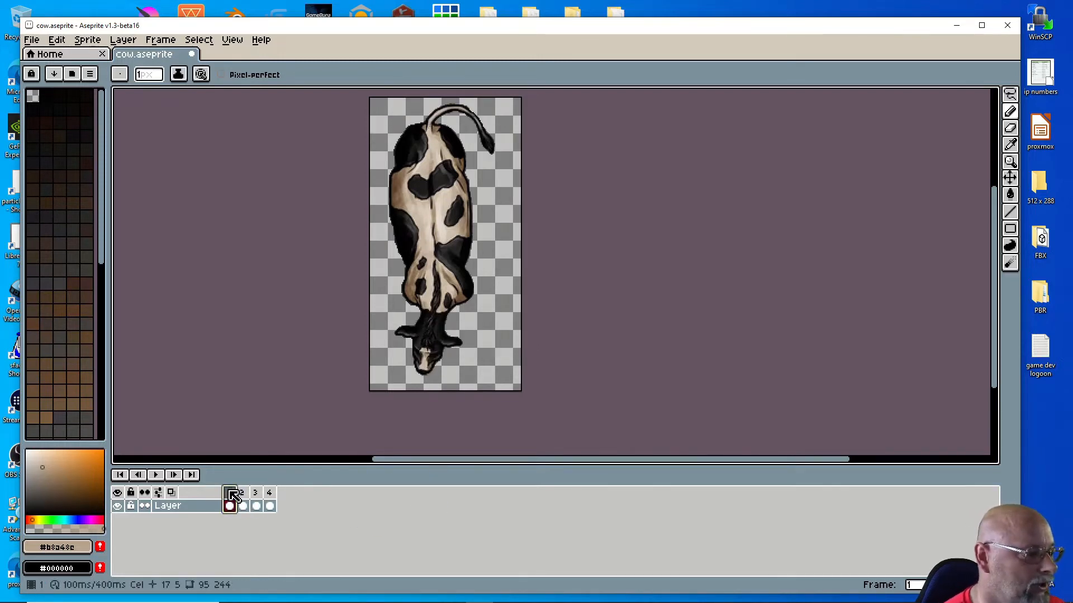
# Step: Save the cow animation, then open and cancel the Export dialog
pyautogui.click(33, 40)
pyautogui.click(50, 99)
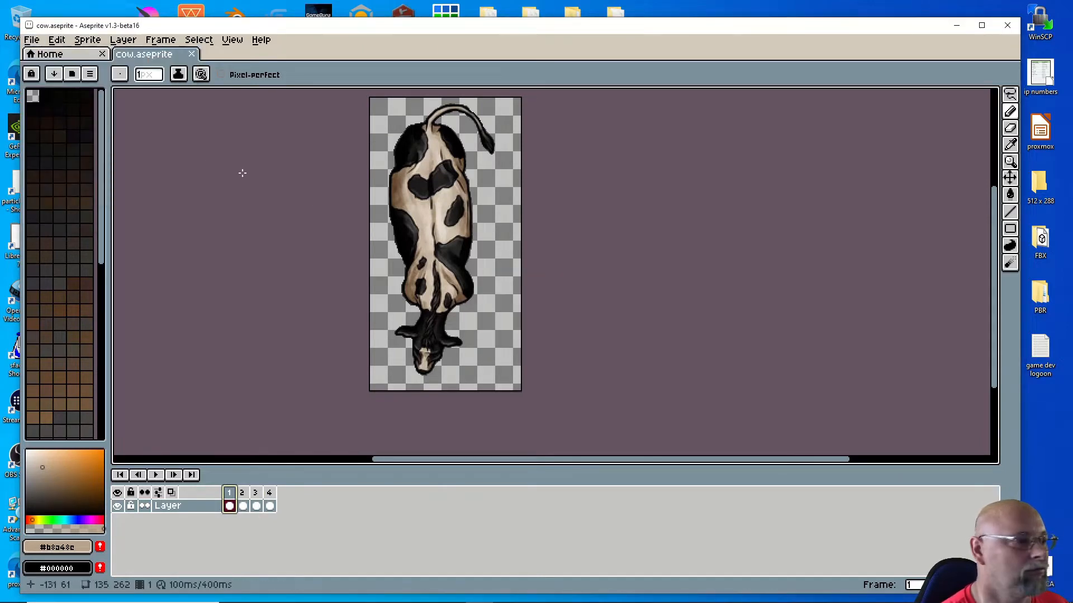
pyautogui.click(32, 44)
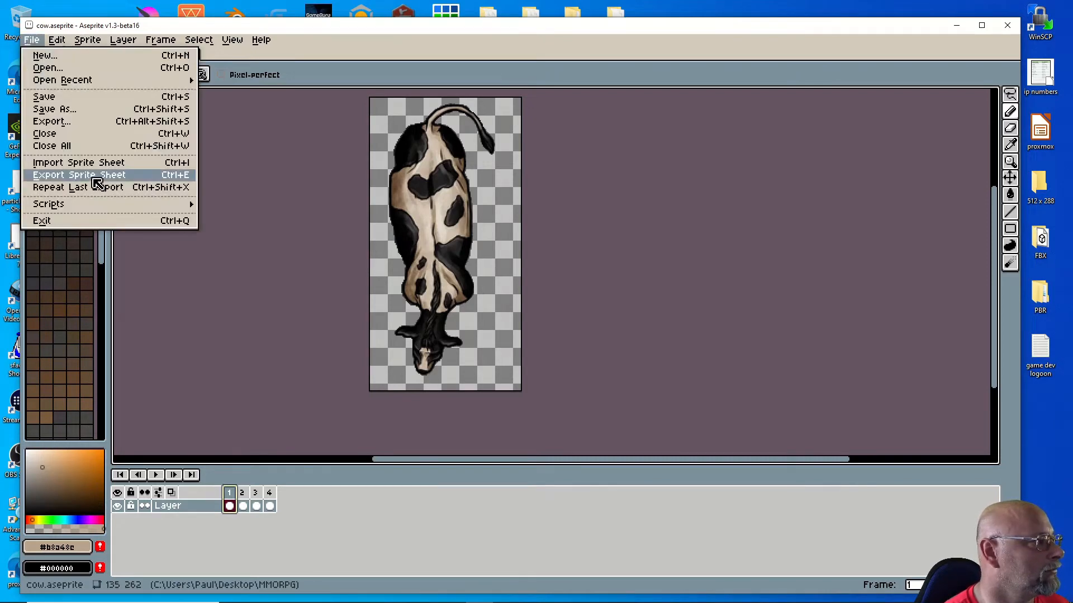
pyautogui.click(89, 122)
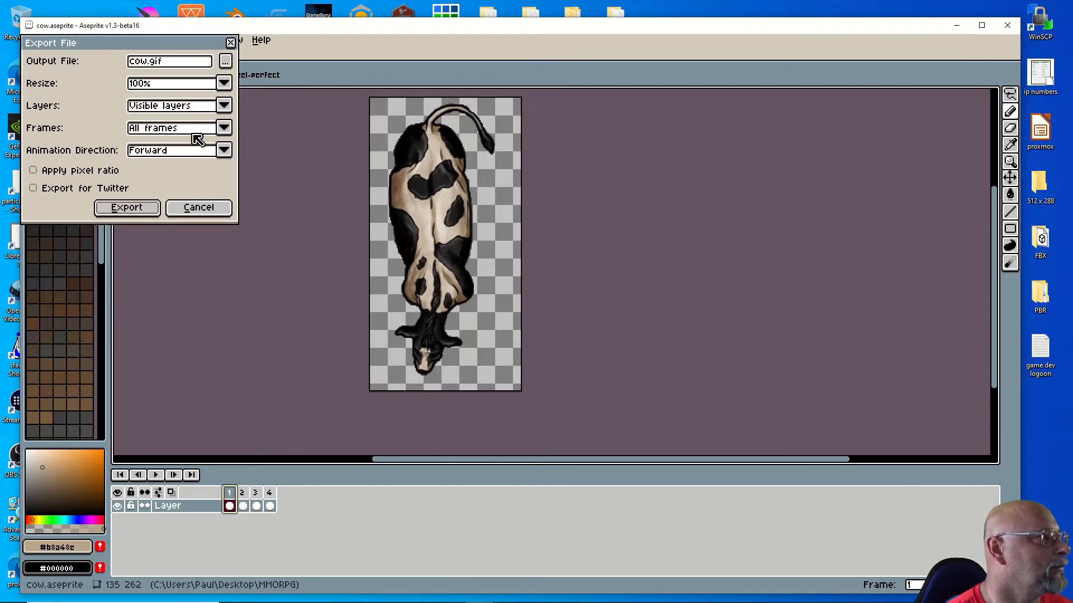
pyautogui.click(189, 208)
# Step: Open Export Sprite Sheet to preview the four cow frames side by side
pyautogui.click(57, 39)
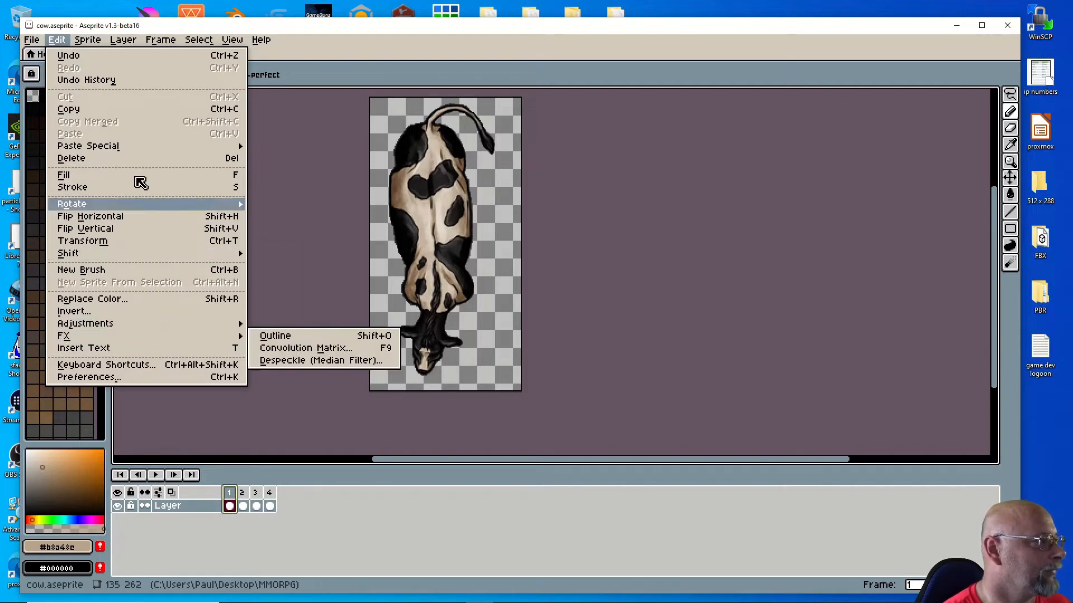
pyautogui.moveTo(35, 40)
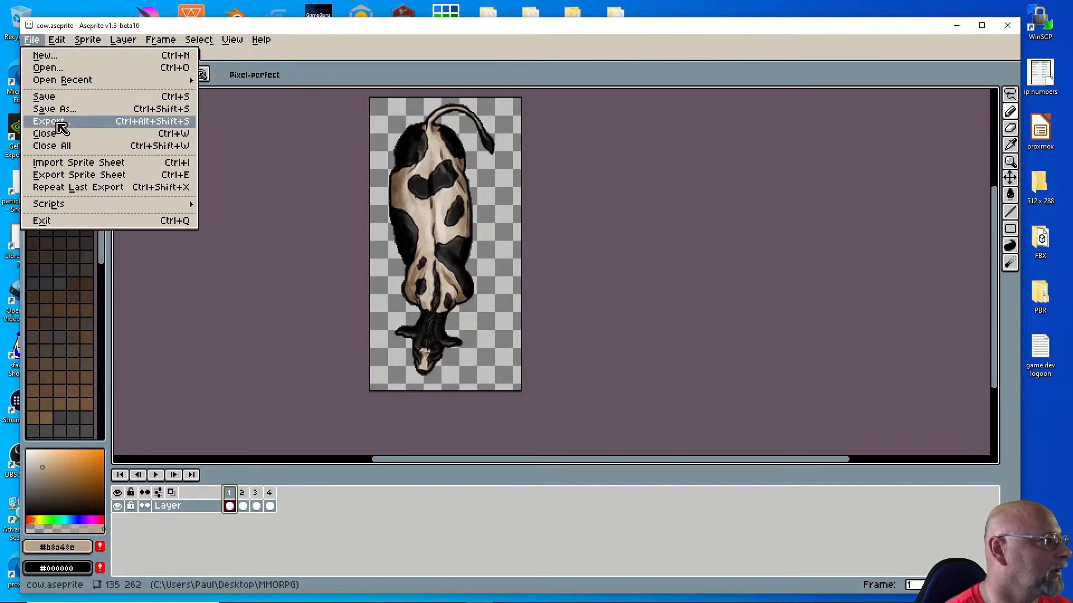
pyautogui.click(100, 179)
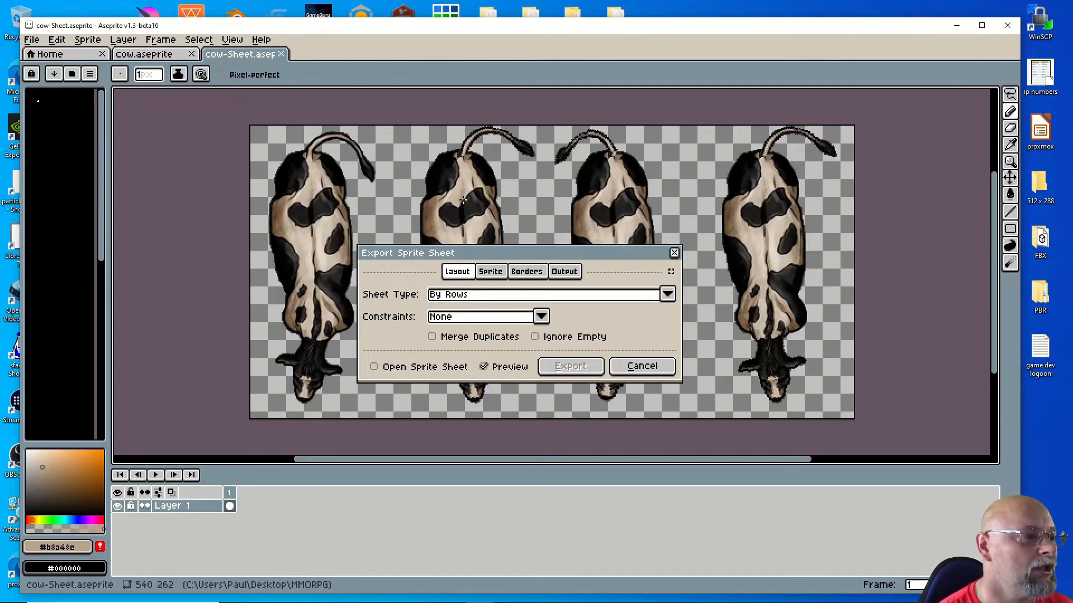
# Step: Try a By Rows sheet with a fixed 4 columns, then cancel the export
pyautogui.click(481, 294)
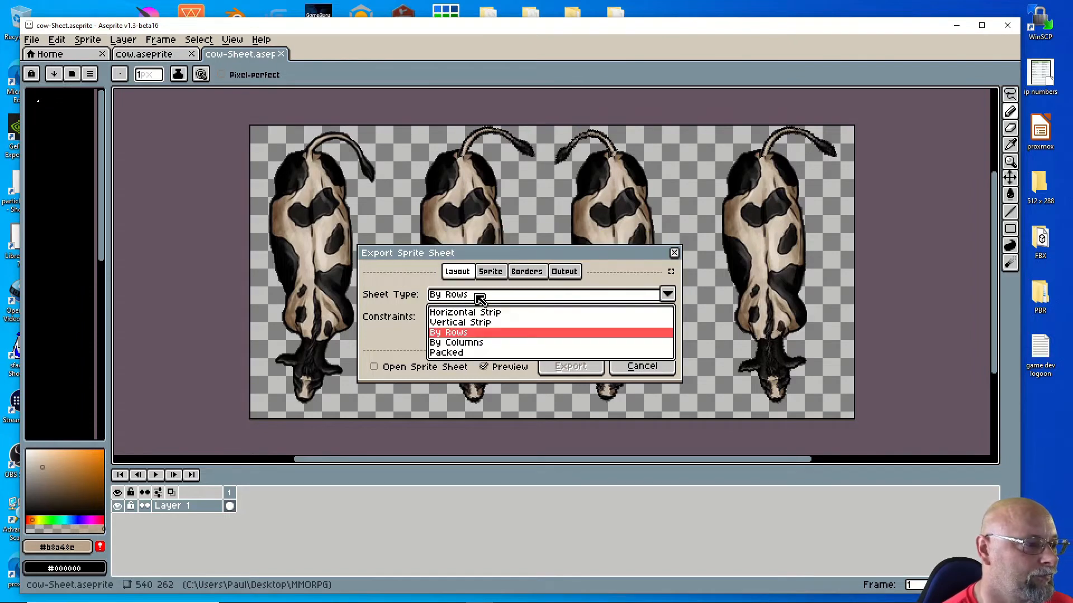
pyautogui.click(463, 335)
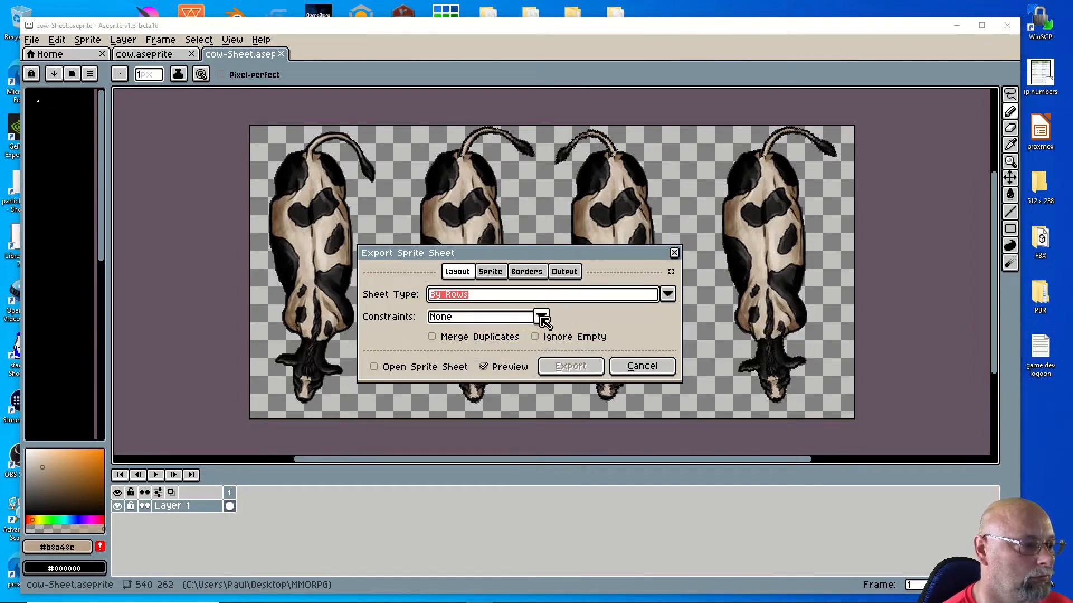
pyautogui.click(540, 316)
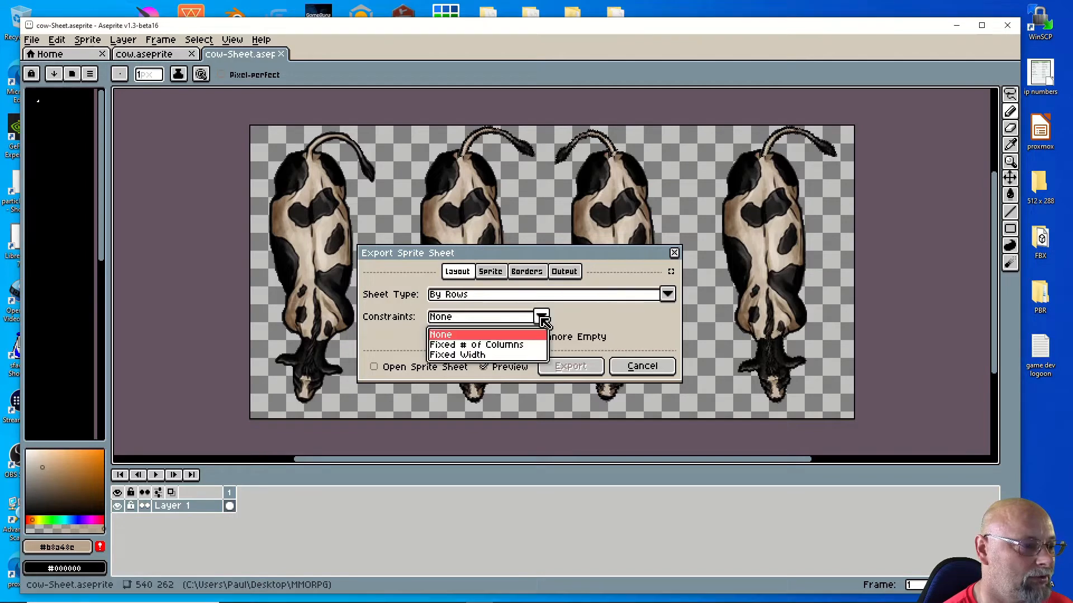
pyautogui.click(467, 345)
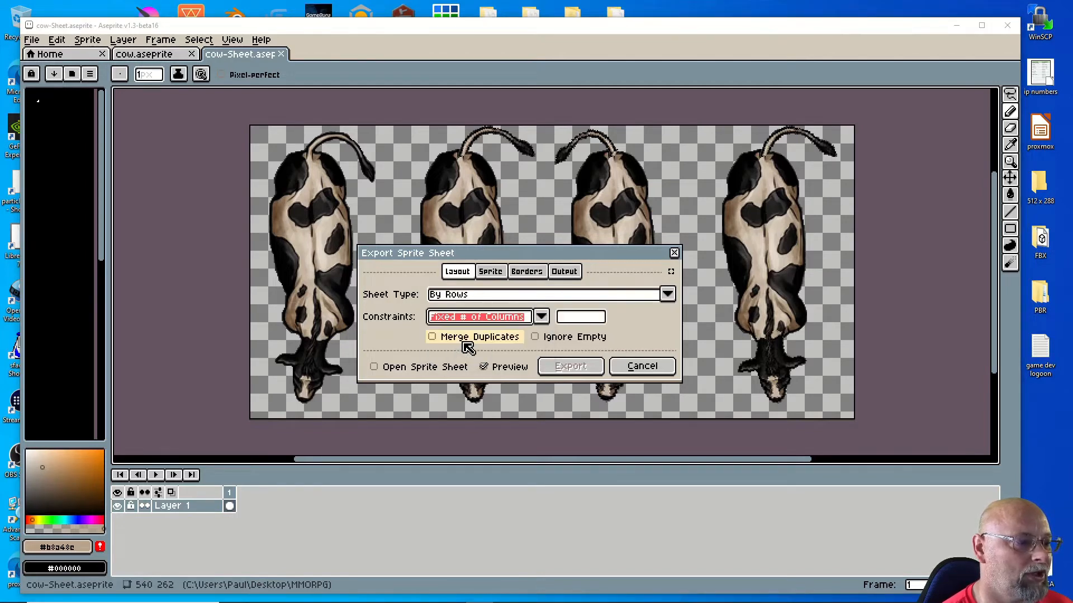
pyautogui.click(575, 318)
pyautogui.write('4')
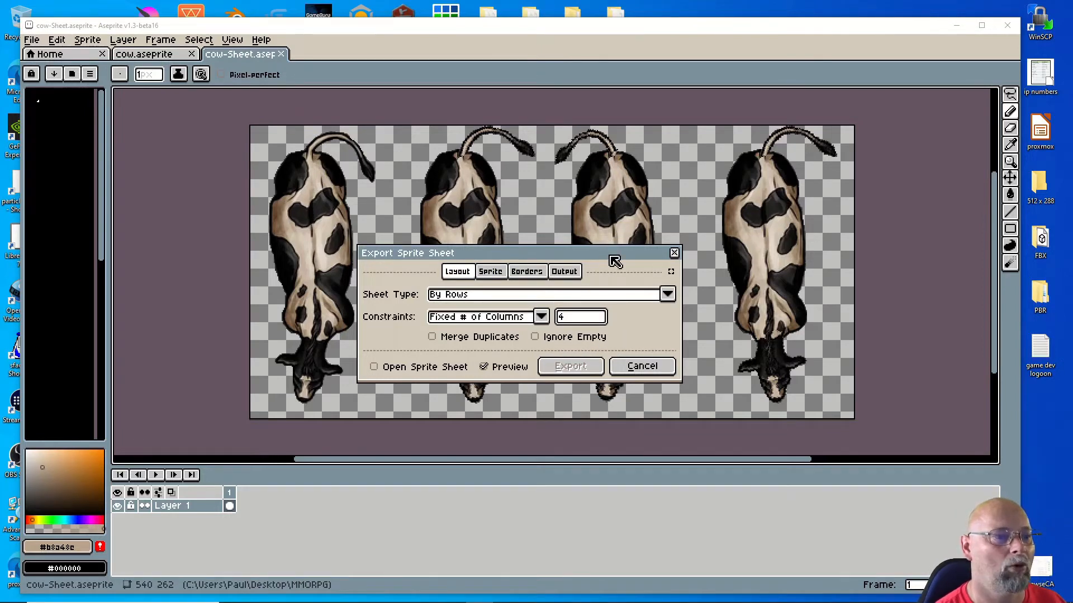
pyautogui.moveTo(614, 255); pyautogui.dragTo(636, 261)
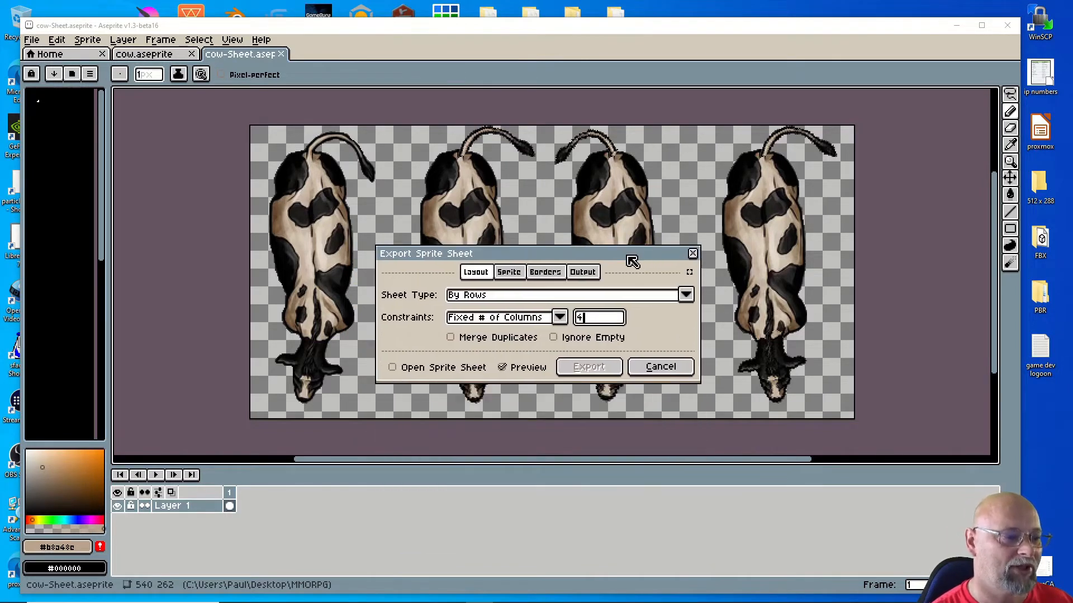
pyautogui.click(653, 369)
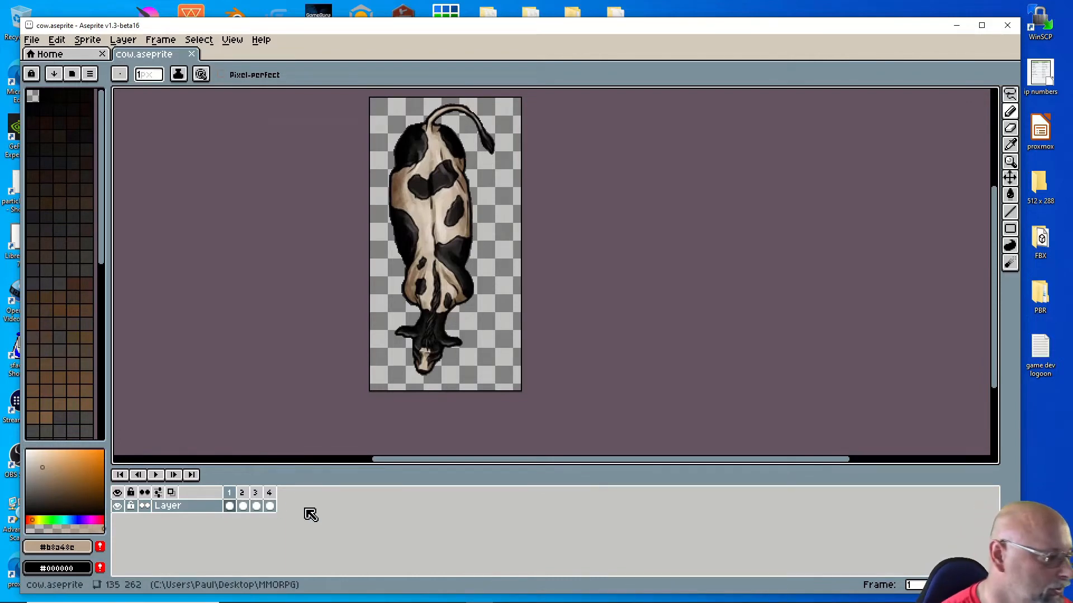
pyautogui.click(233, 495)
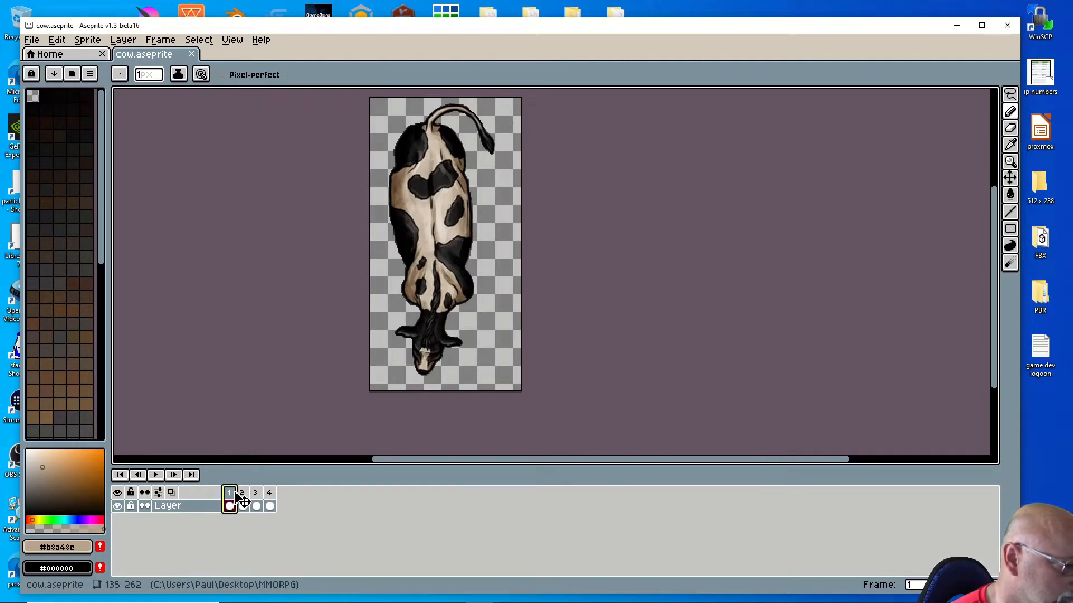
pyautogui.moveTo(242, 499); pyautogui.dragTo(329, 506)
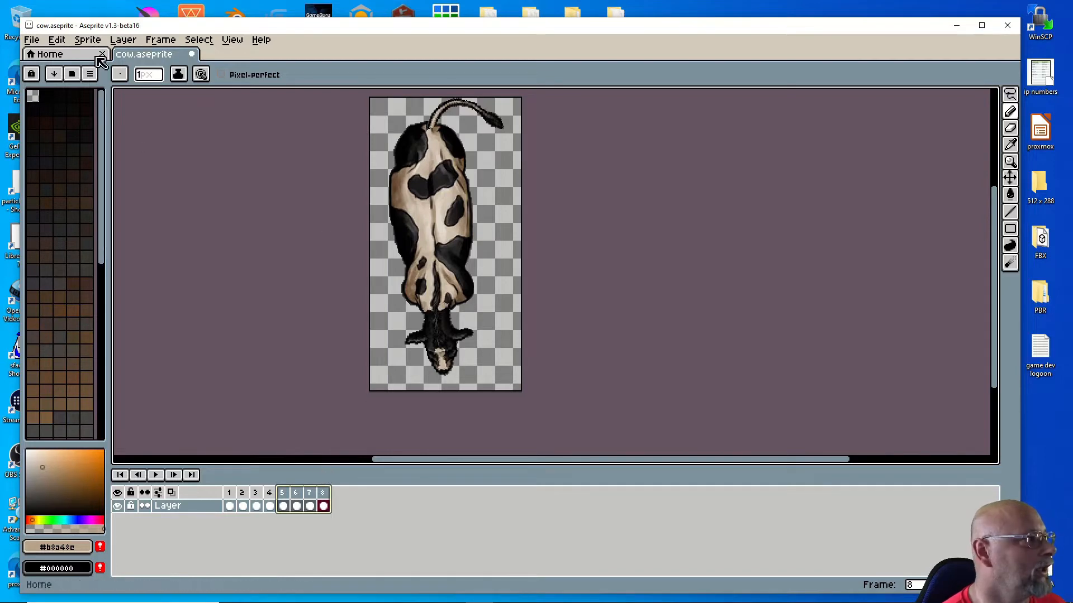
pyautogui.click(58, 41)
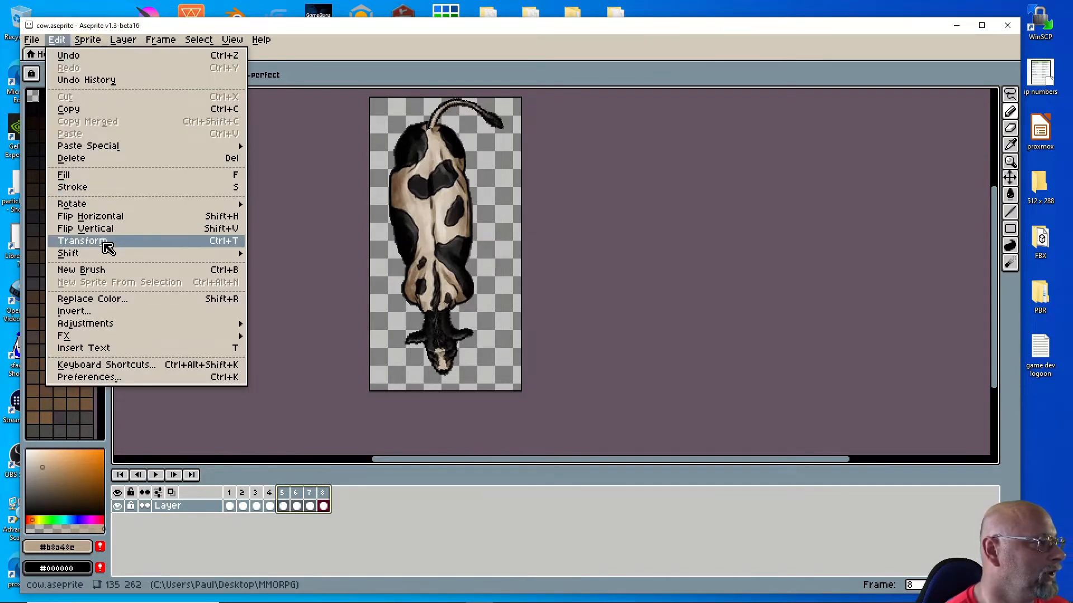
pyautogui.moveTo(117, 208)
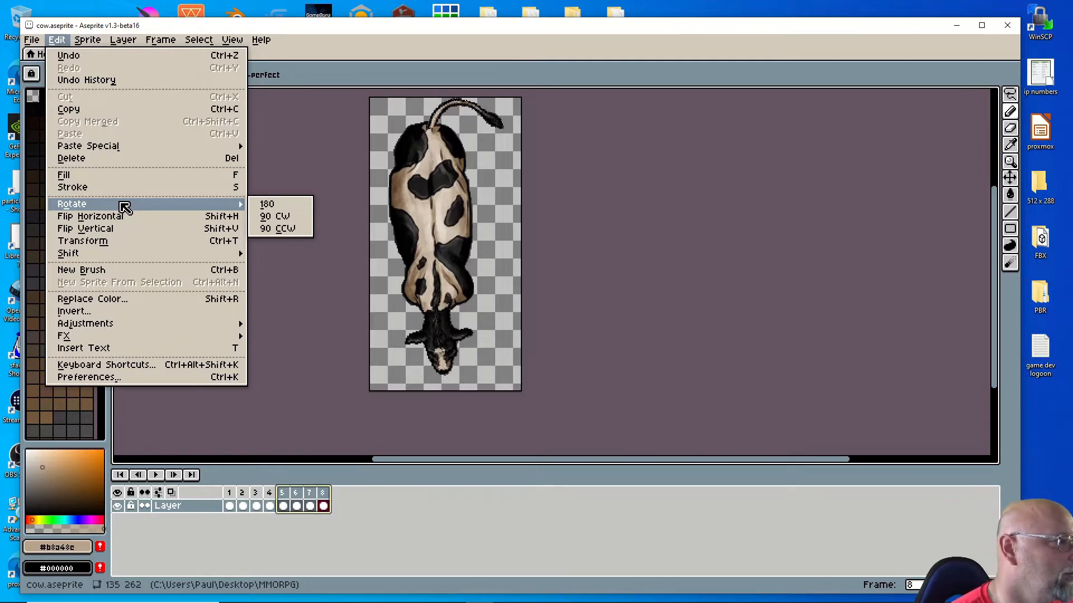
pyautogui.click(281, 218)
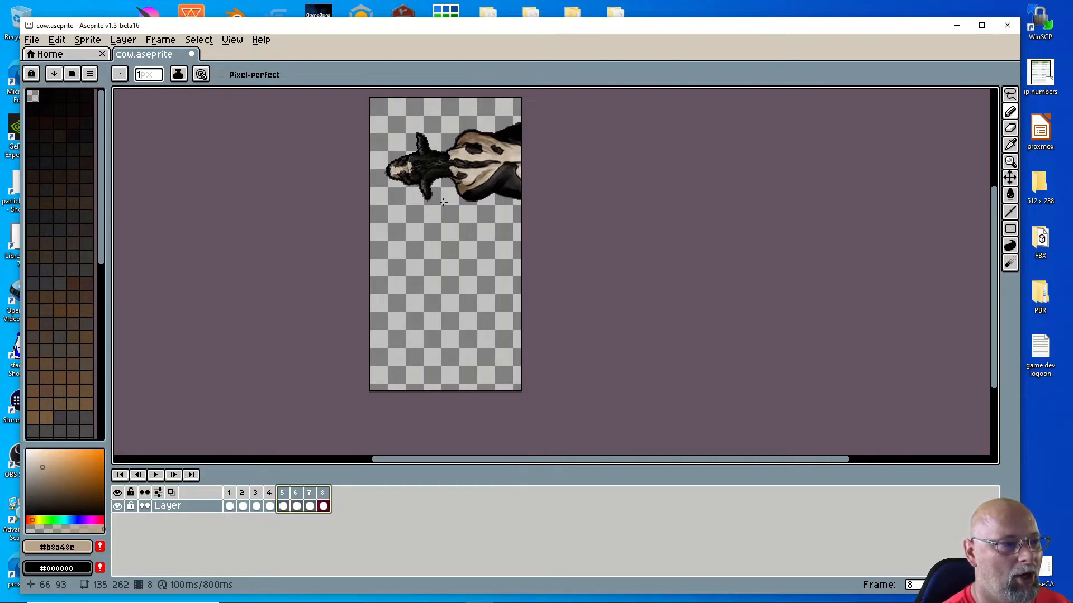
pyautogui.click(61, 43)
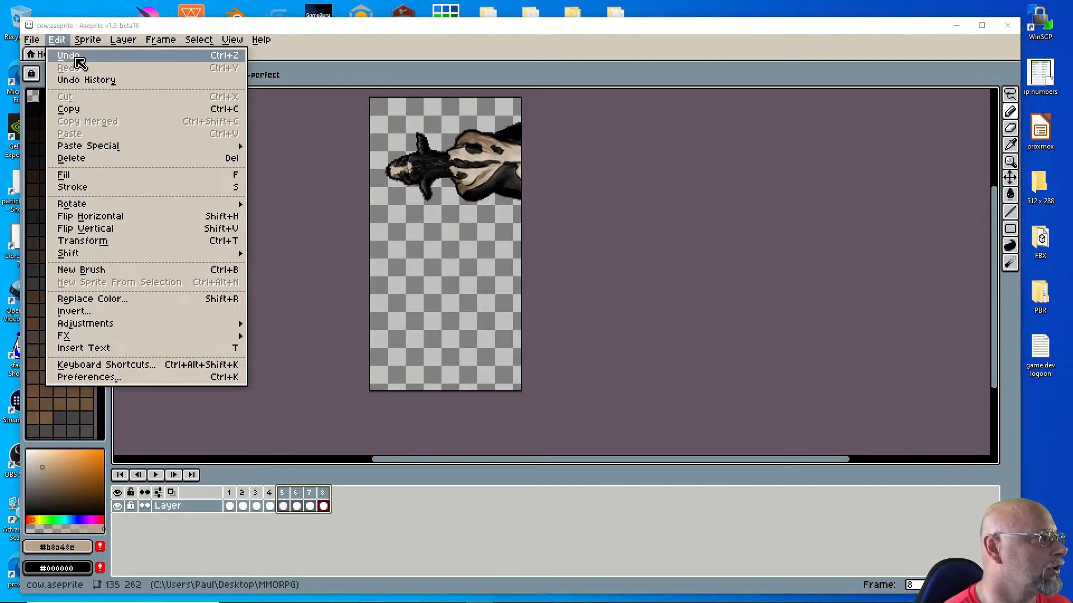
pyautogui.click(77, 57)
pyautogui.click(57, 41)
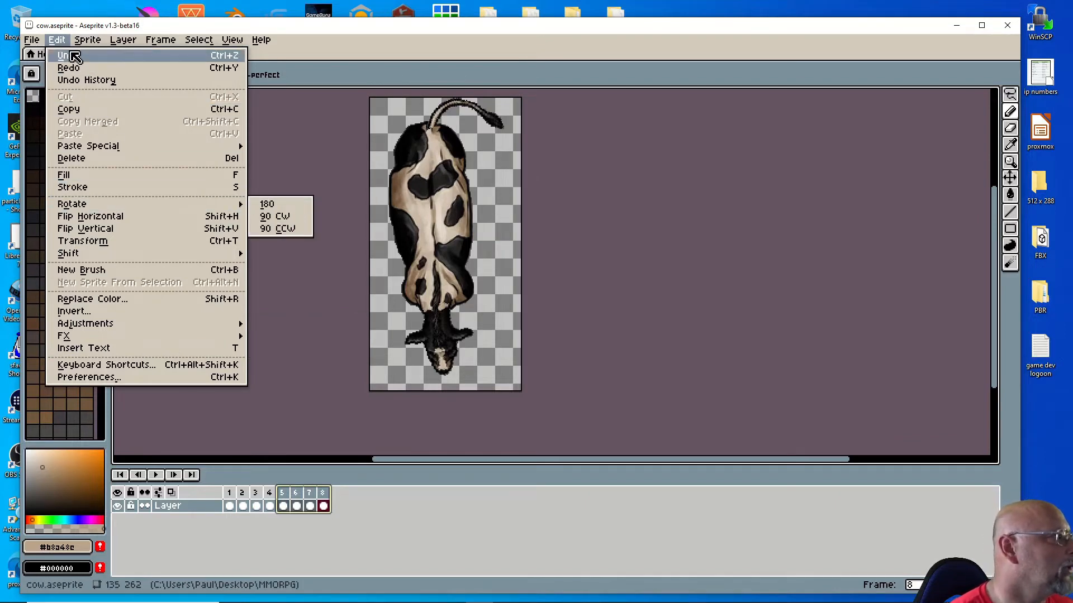
pyautogui.moveTo(43, 41)
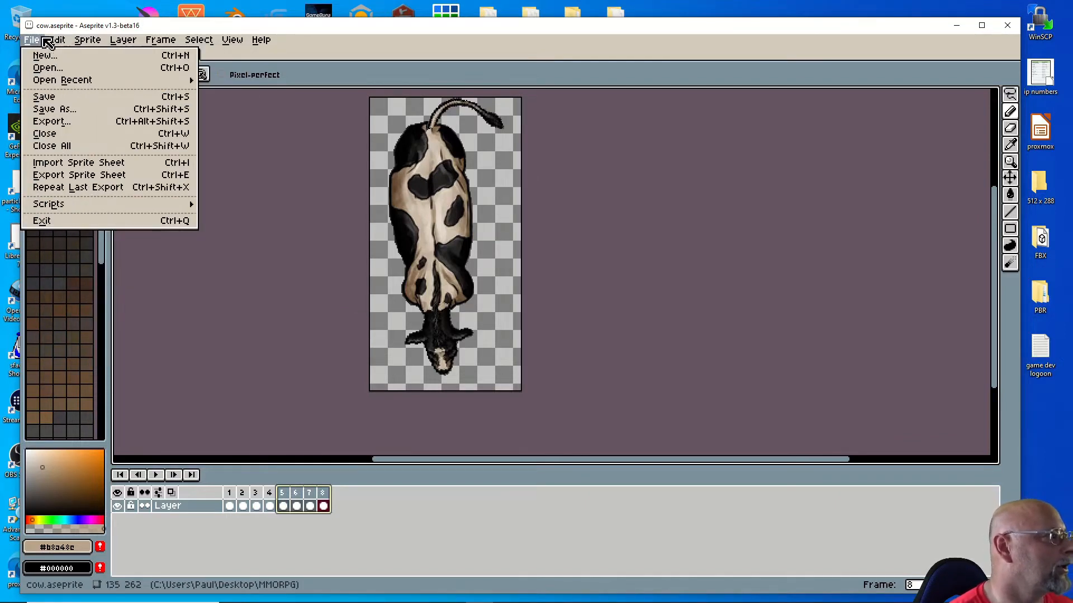
# Step: Enter a canvas width of 262 in Canvas Size, with height staying 262
pyautogui.moveTo(100, 45)
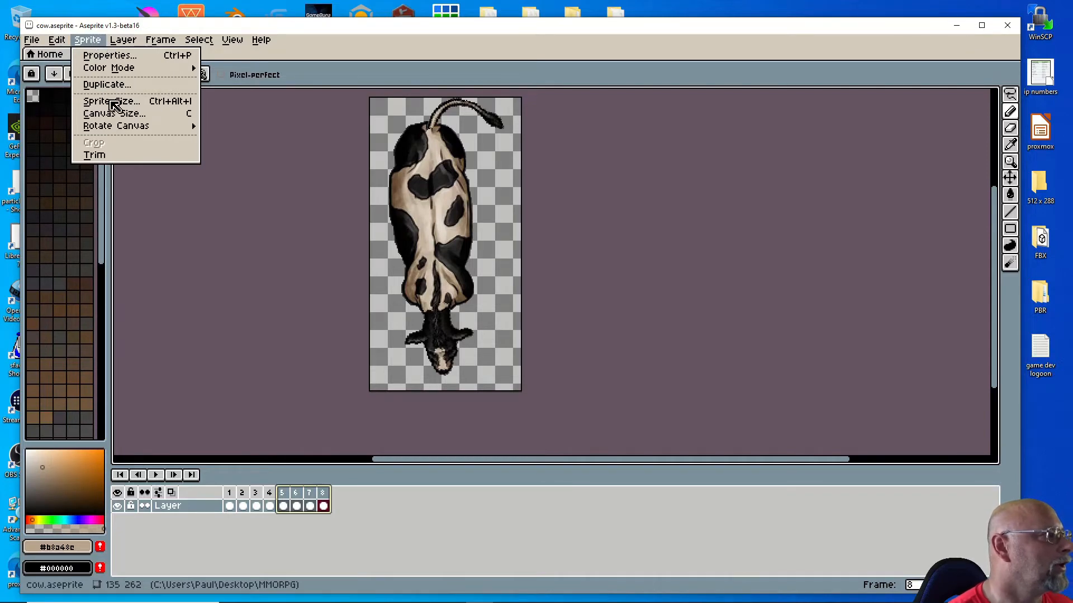
pyautogui.click(117, 114)
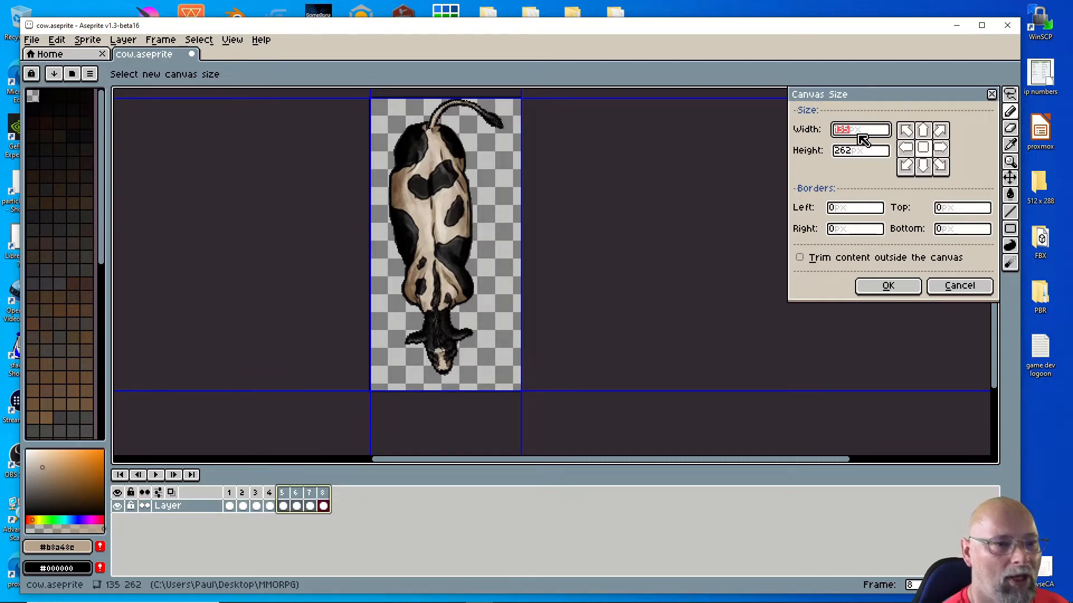
pyautogui.press('BackSpace')
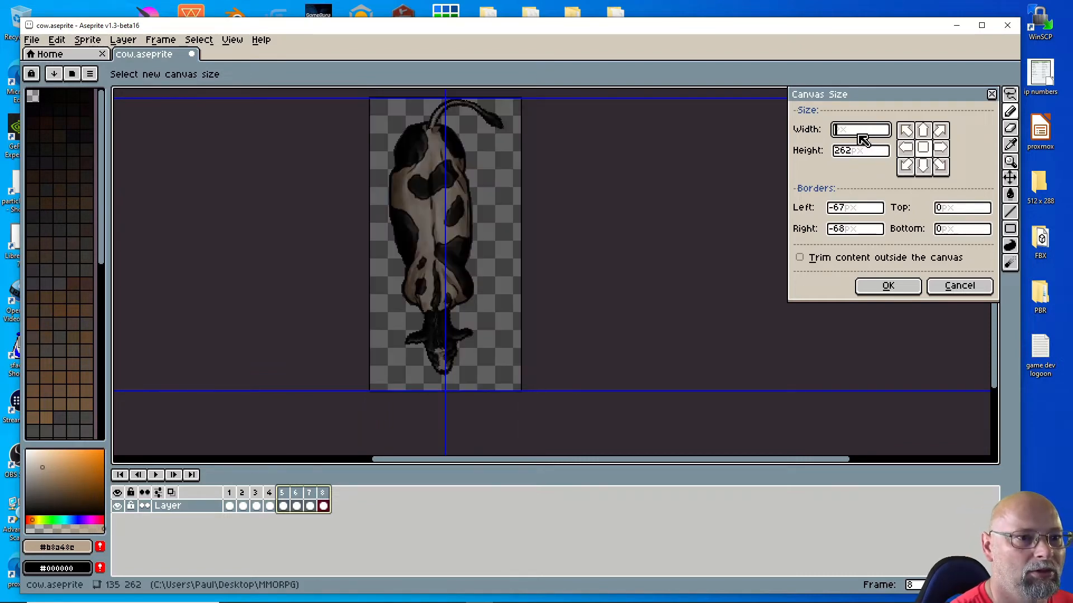
pyautogui.write('162')
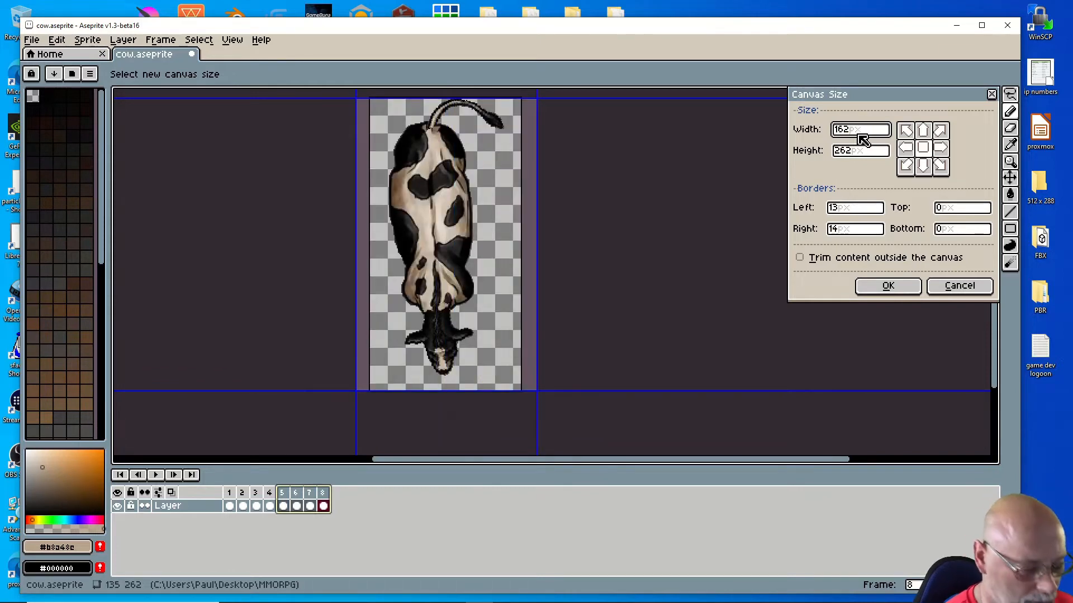
pyautogui.press('BackSpace')
pyautogui.press('BackSpace')
pyautogui.press('BackSpace')
pyautogui.write('262')
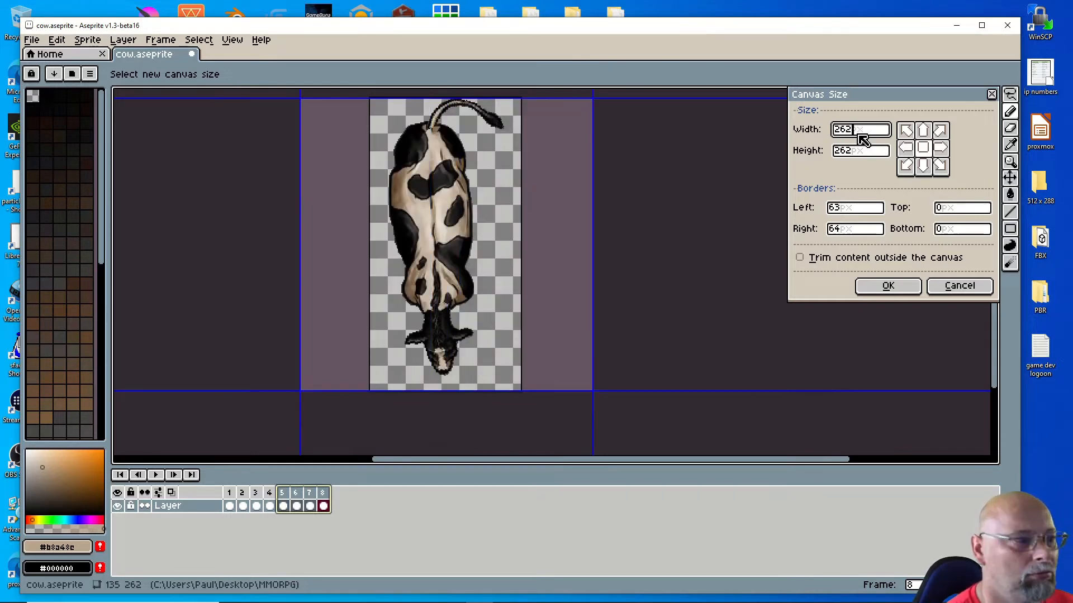
# Step: Apply the 262×262 canvas and rotate frames 5–8 90° CW so the cow faces left
pyautogui.click(905, 291)
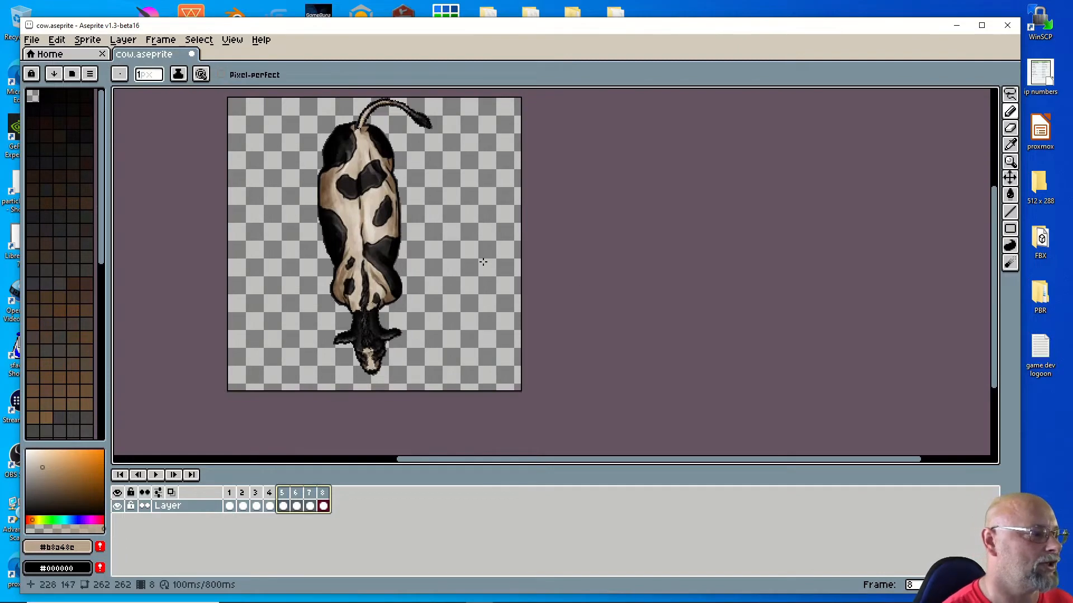
pyautogui.click(260, 493)
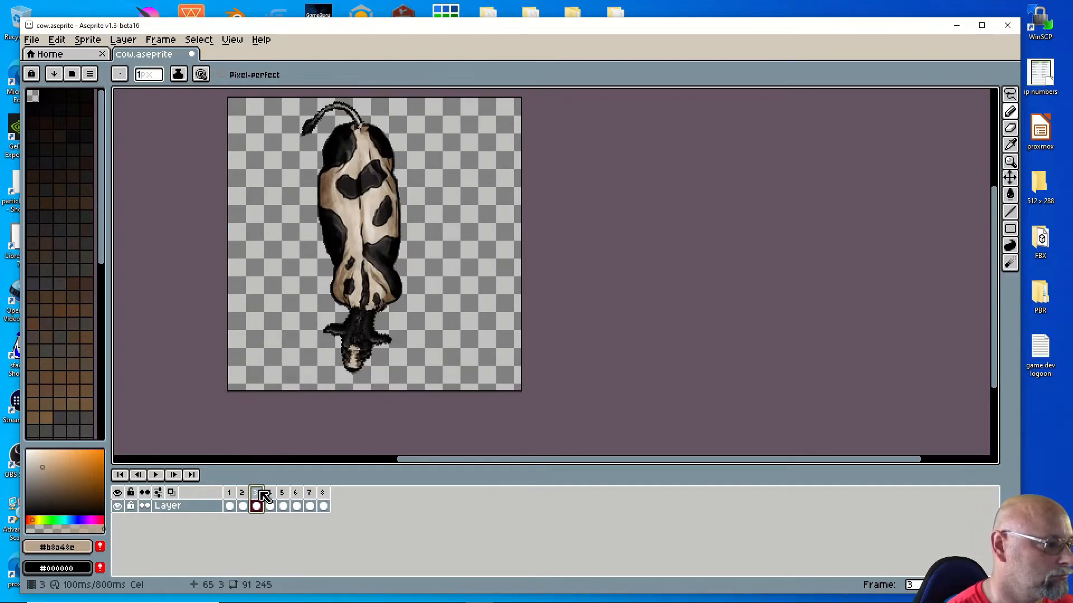
pyautogui.click(285, 503)
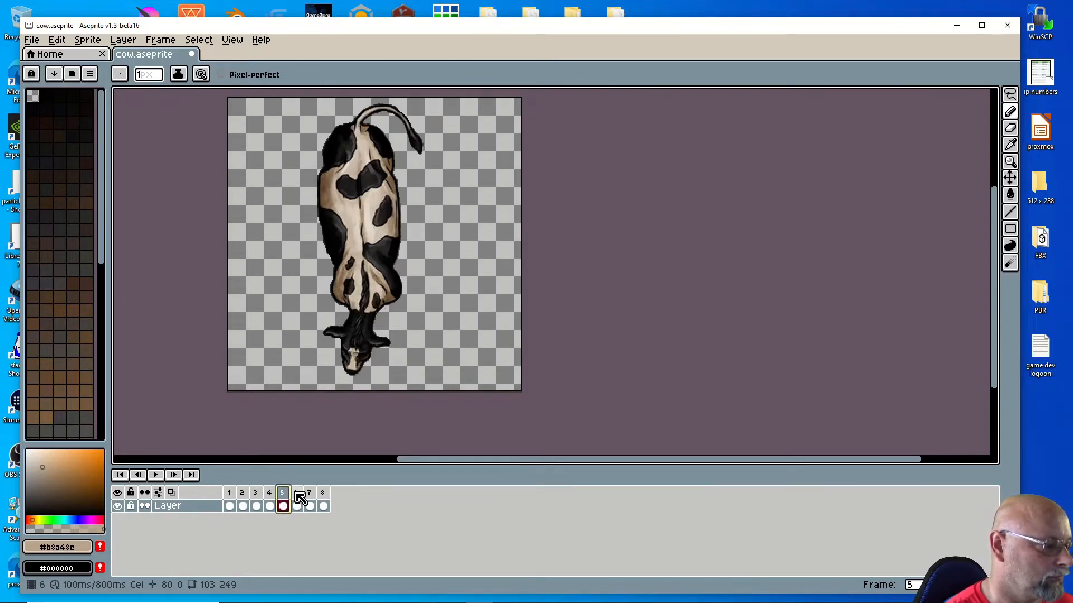
pyautogui.moveTo(292, 500); pyautogui.dragTo(323, 503)
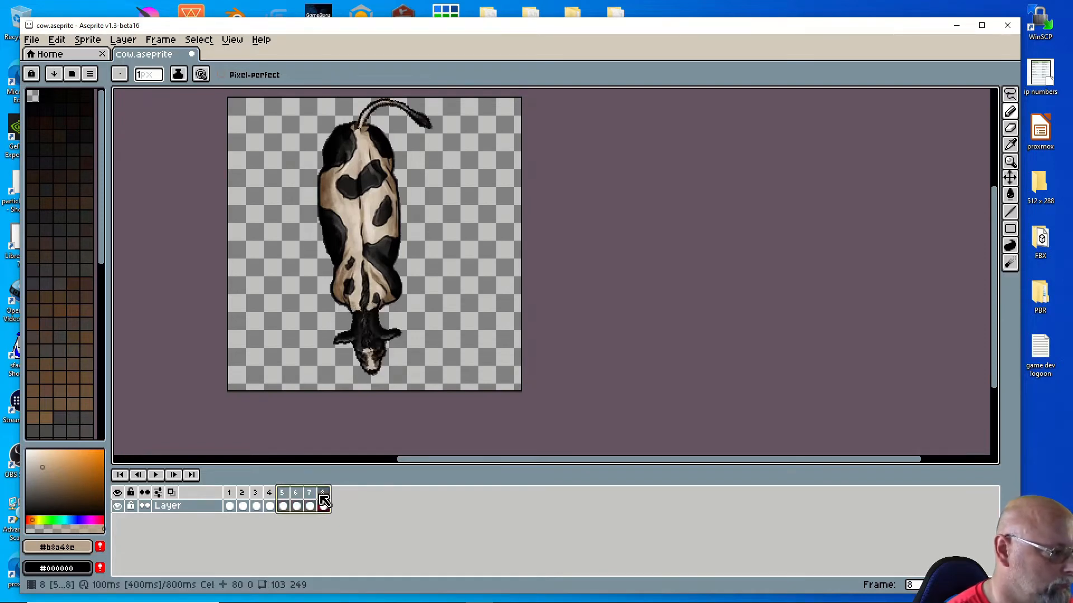
pyautogui.click(57, 40)
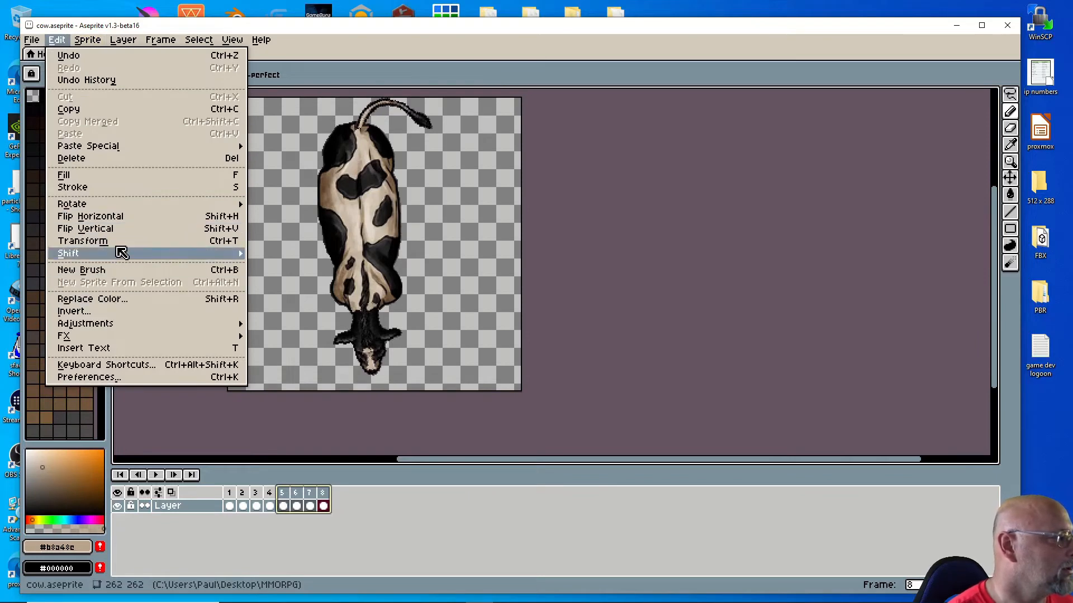
pyautogui.moveTo(118, 210)
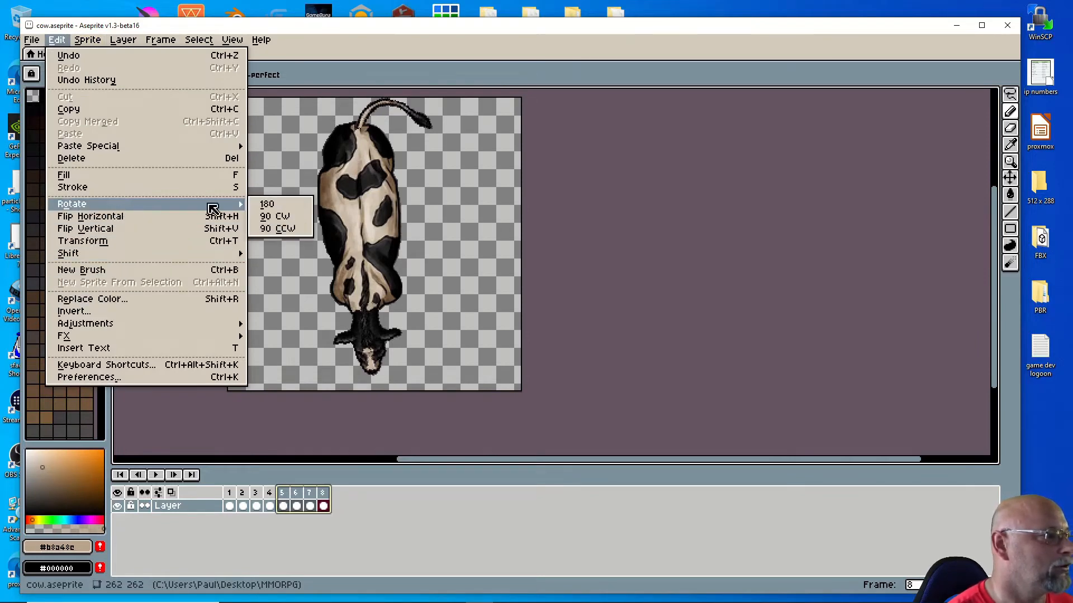
pyautogui.click(260, 217)
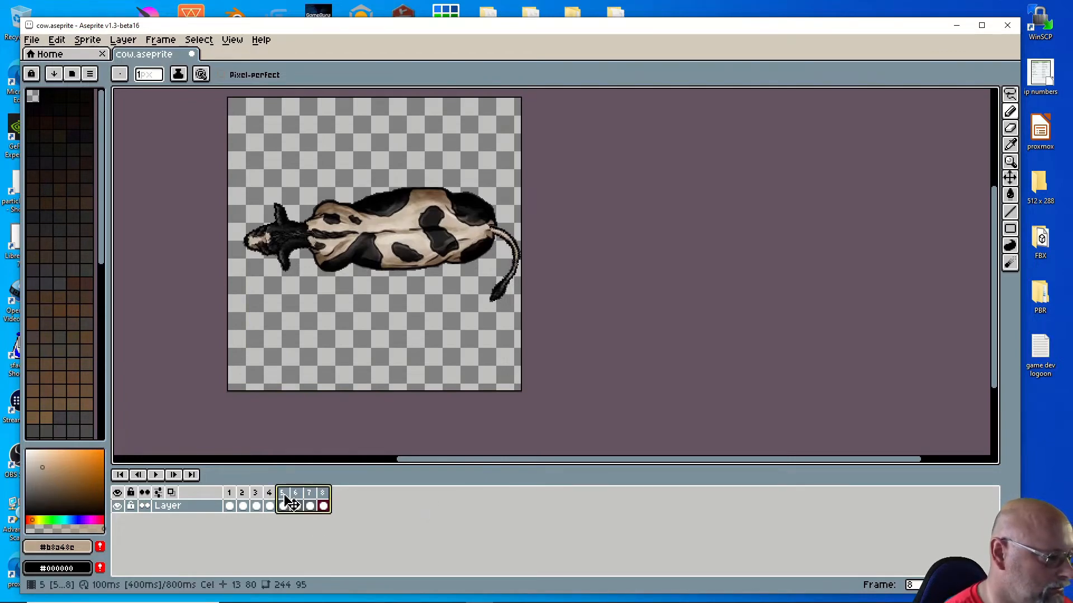
# Step: Copy frames 5–8 as frames 9–12 and flip them horizontally so the cow faces right
pyautogui.moveTo(286, 499); pyautogui.dragTo(374, 506)
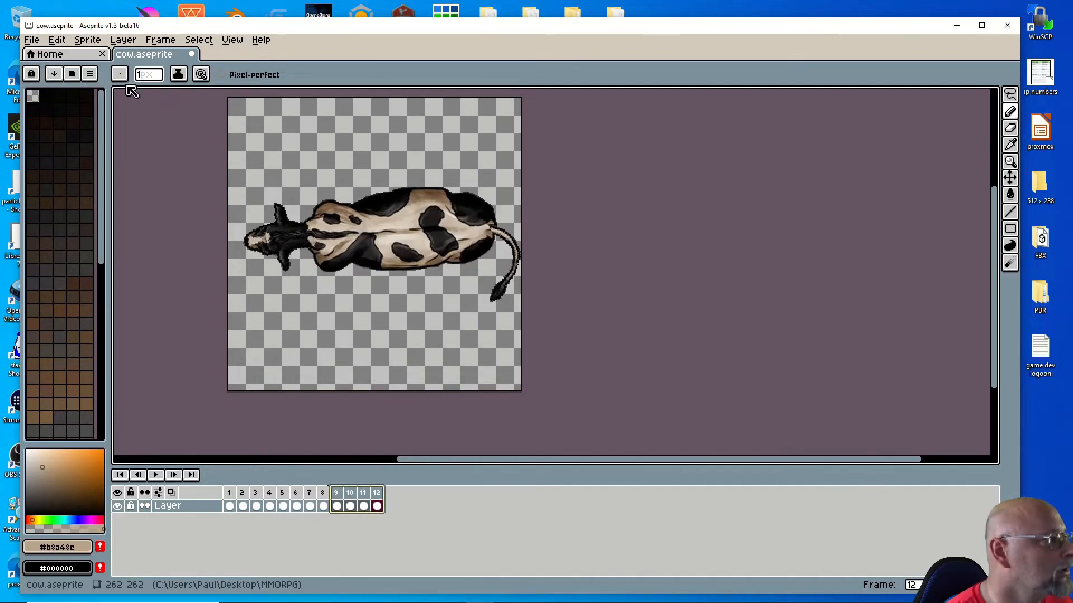
pyautogui.click(57, 40)
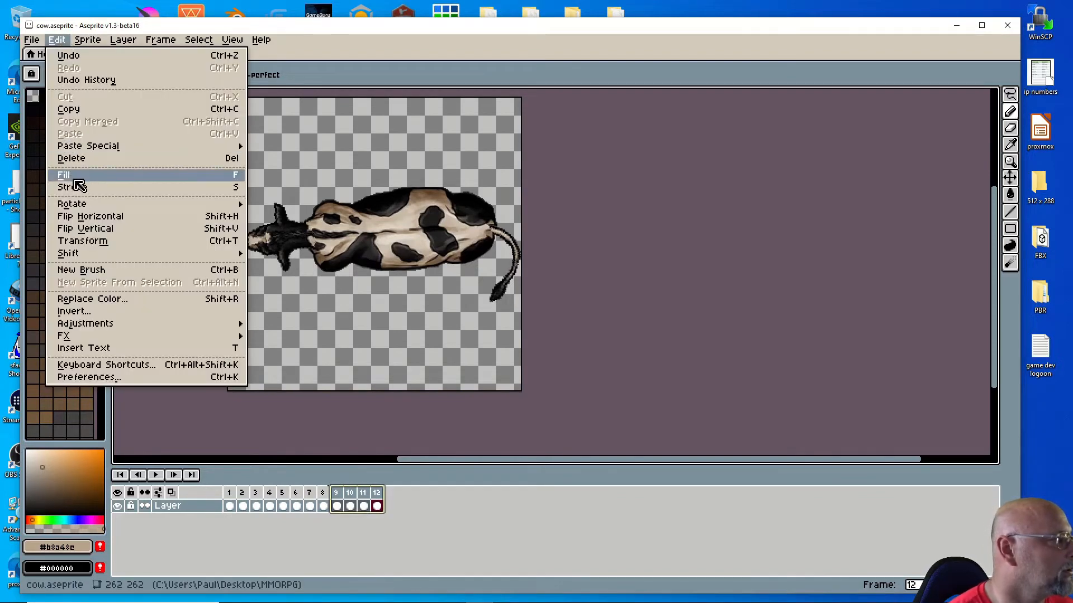
pyautogui.click(108, 222)
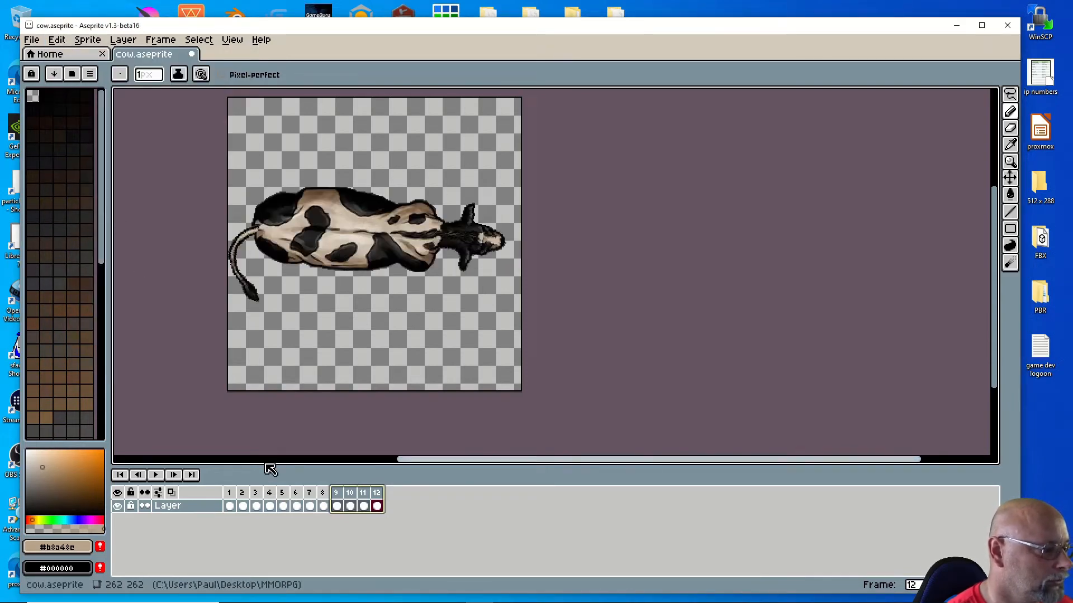
pyautogui.click(234, 504)
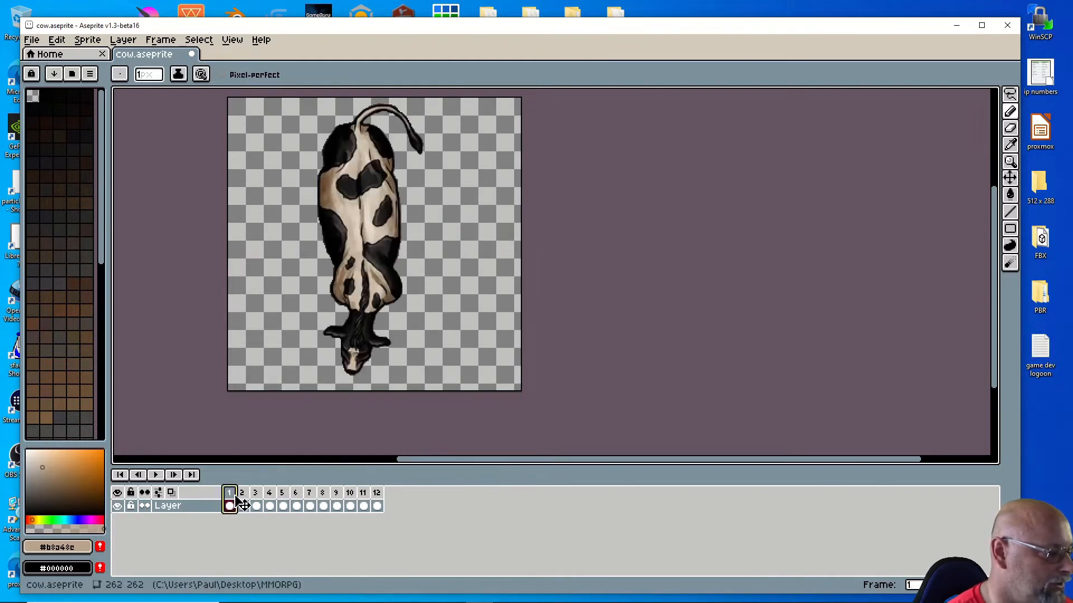
# Step: Add frames 13–16 flipped so the cow faces up, undoing a mistaken horizontal flip
pyautogui.moveTo(236, 503); pyautogui.dragTo(433, 509)
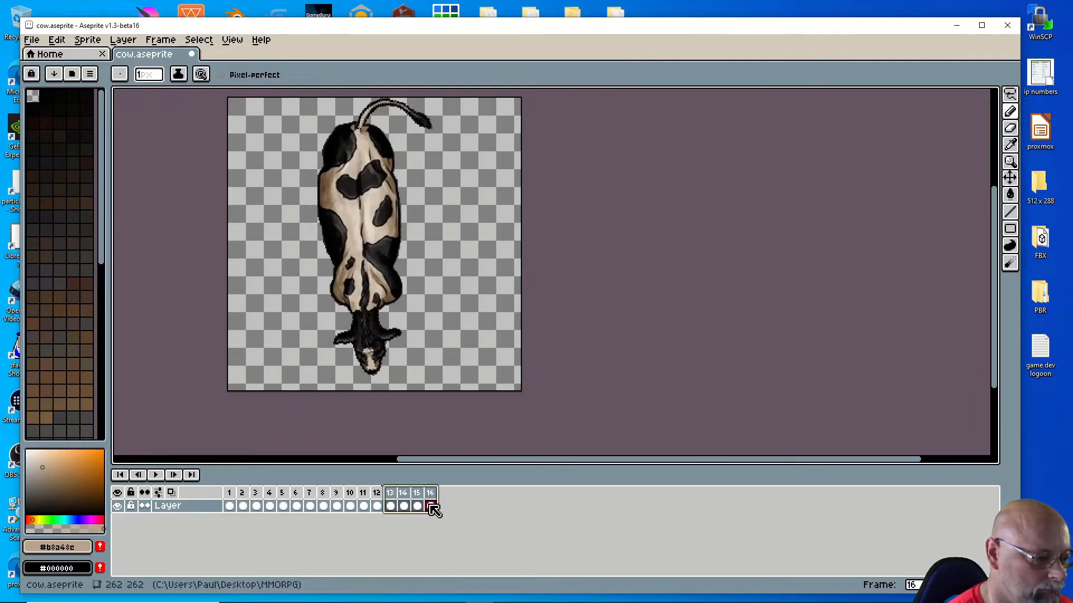
pyautogui.click(61, 42)
pyautogui.click(73, 218)
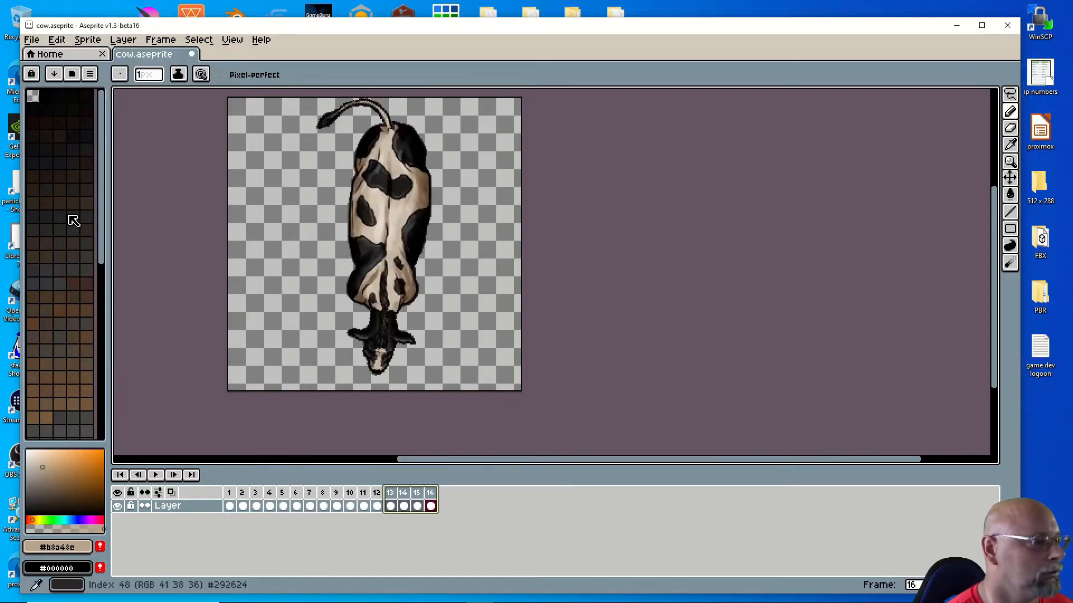
pyautogui.click(57, 40)
pyautogui.click(67, 56)
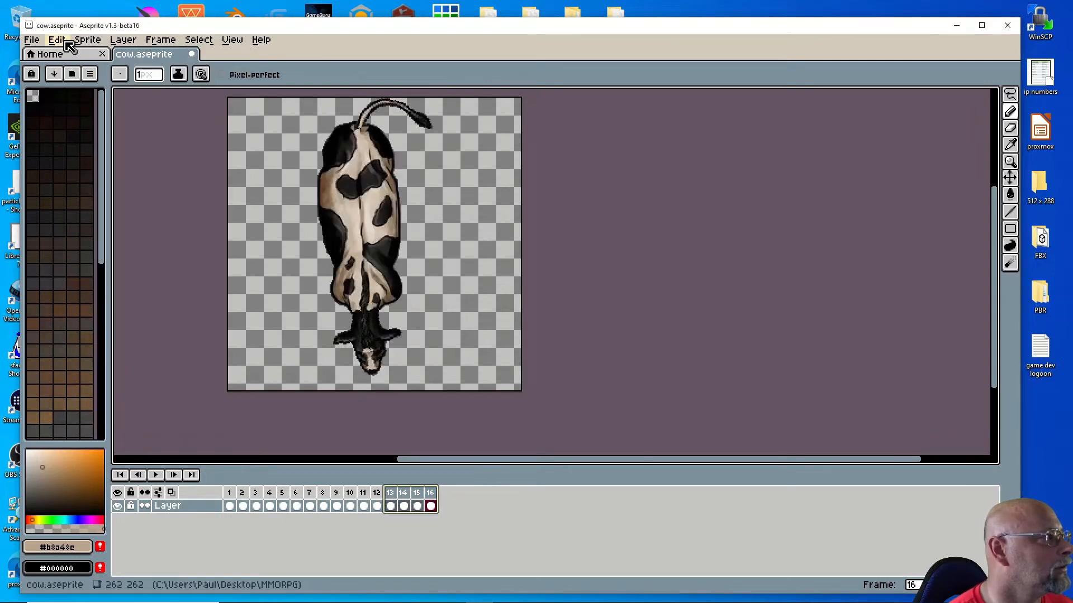
pyautogui.click(57, 40)
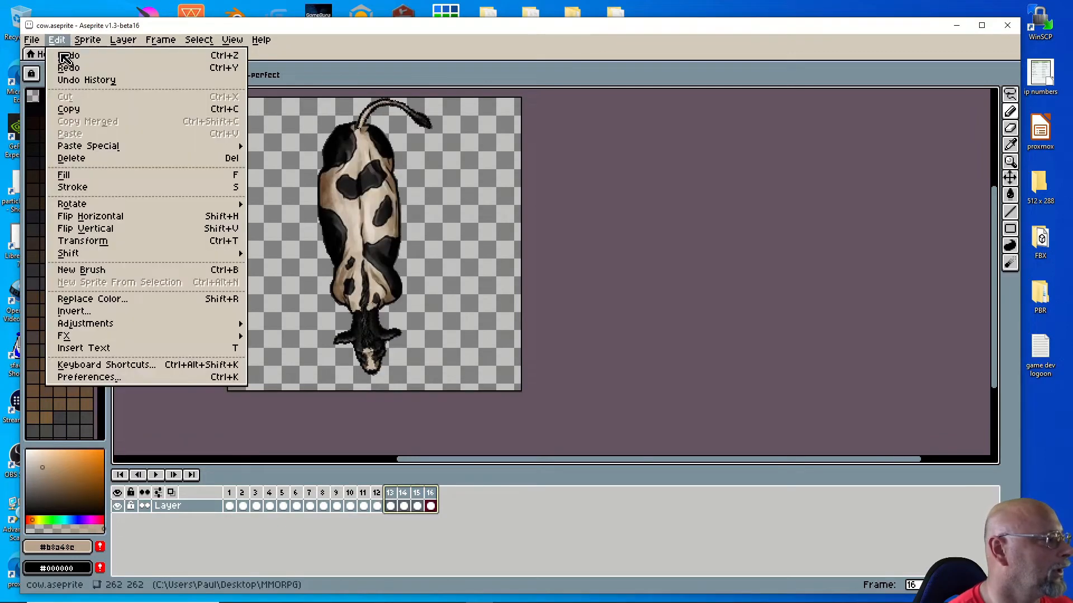
pyautogui.click(104, 233)
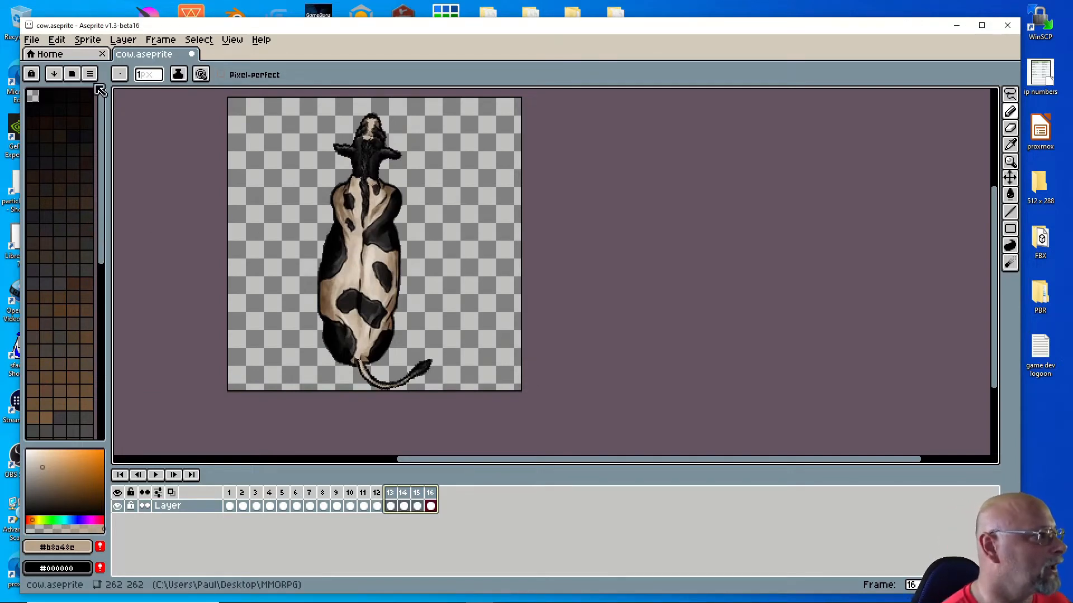
# Step: Save cow.aseprite and return to frame 1
pyautogui.click(32, 40)
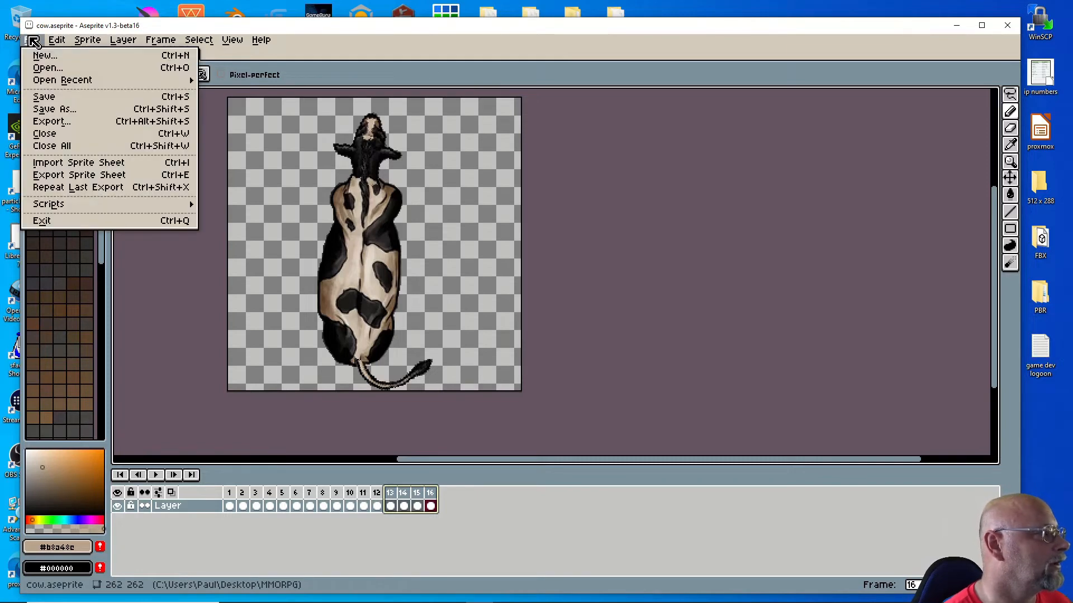
pyautogui.click(38, 98)
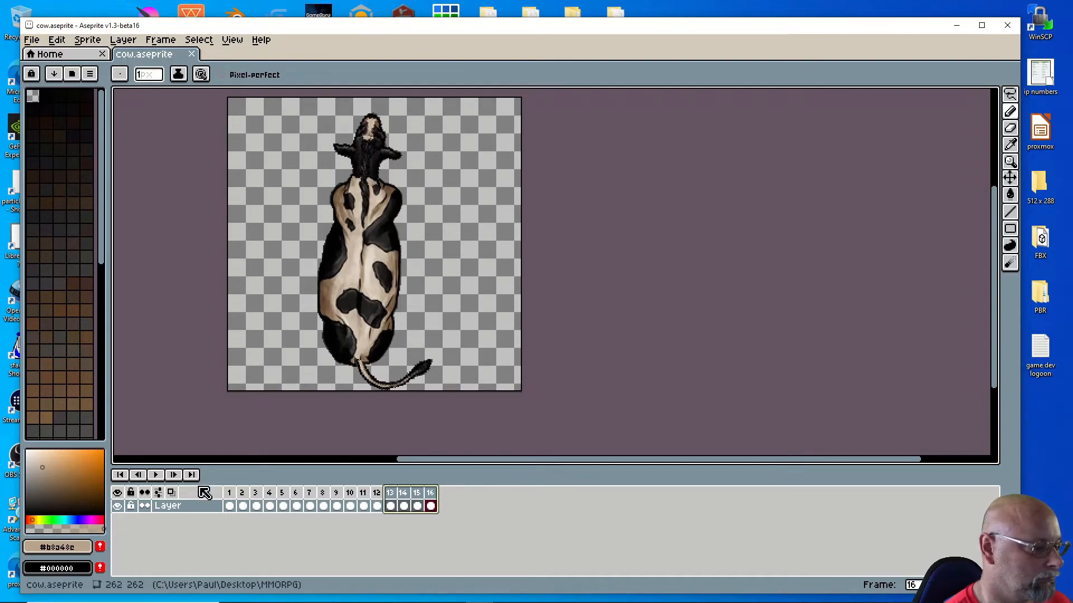
pyautogui.click(231, 502)
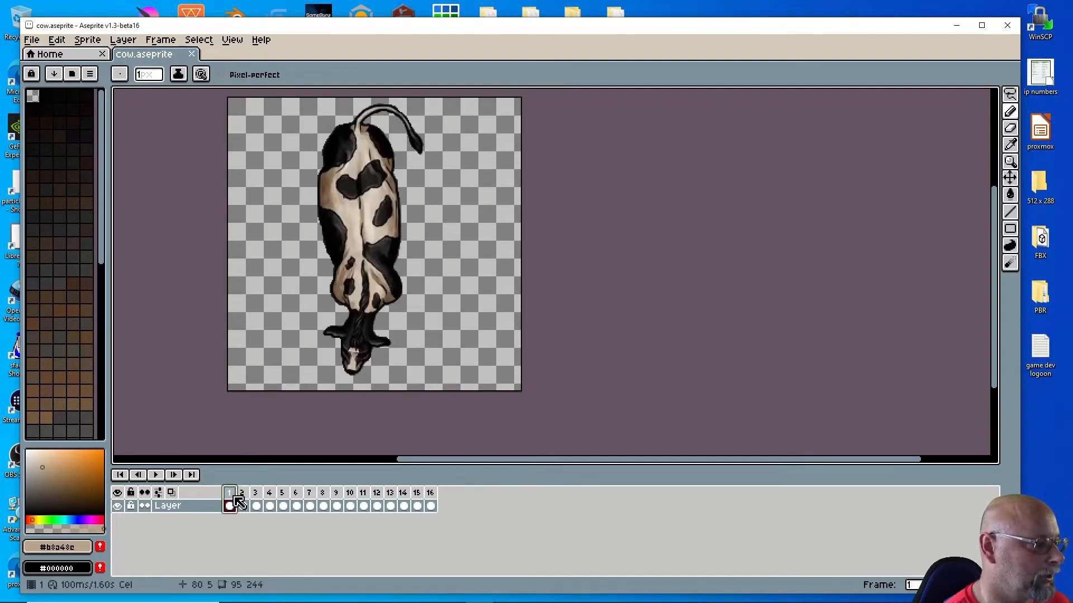
pyautogui.click(32, 39)
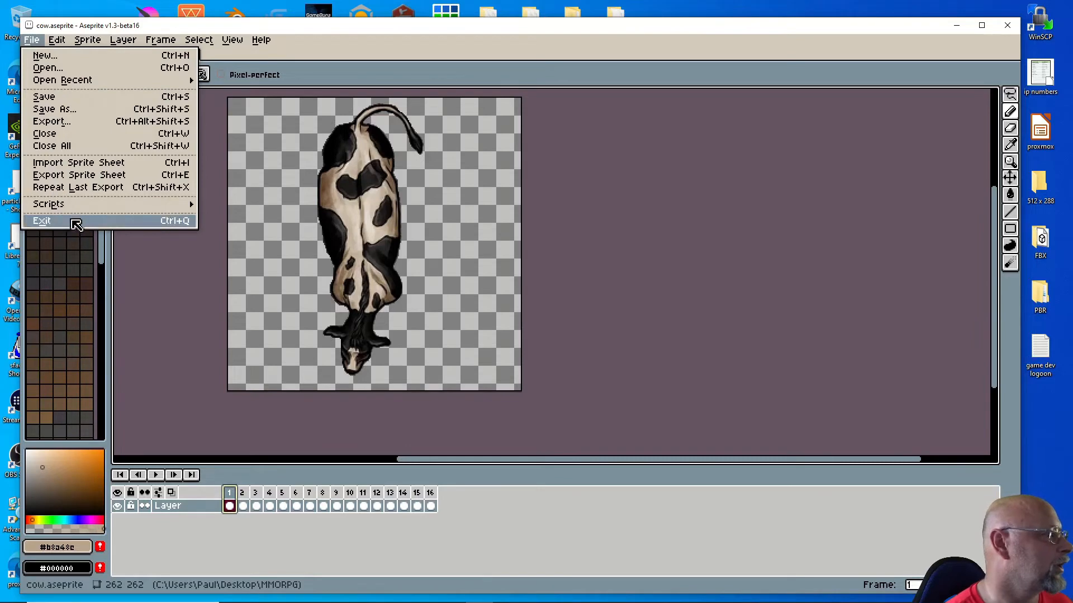
# Step: Start a sprite sheet export constrained to a fixed 4 columns, moving the dialog off the preview
pyautogui.click(88, 180)
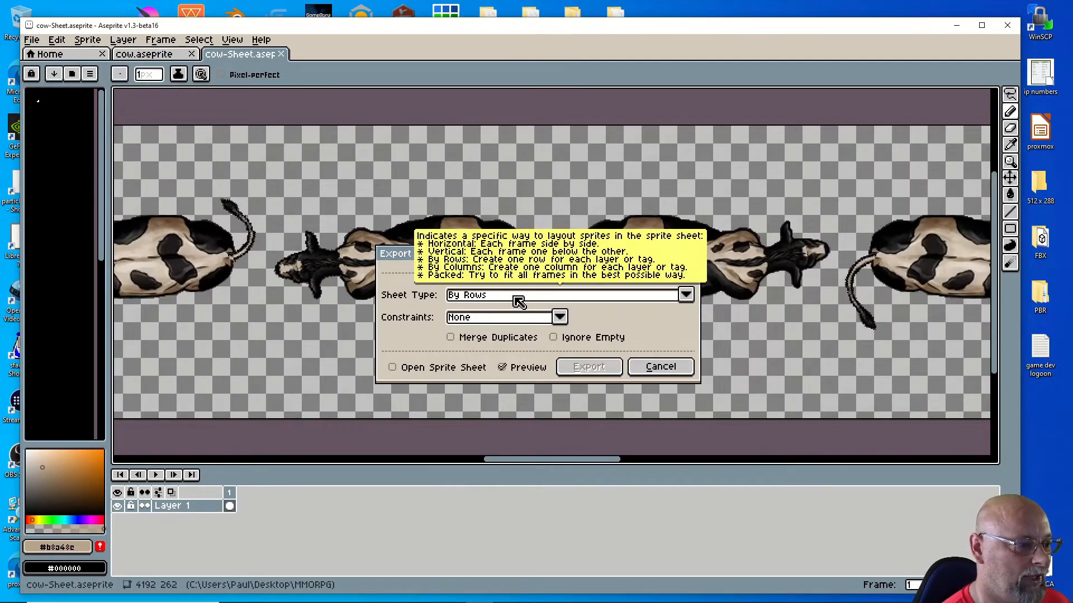
pyautogui.click(559, 318)
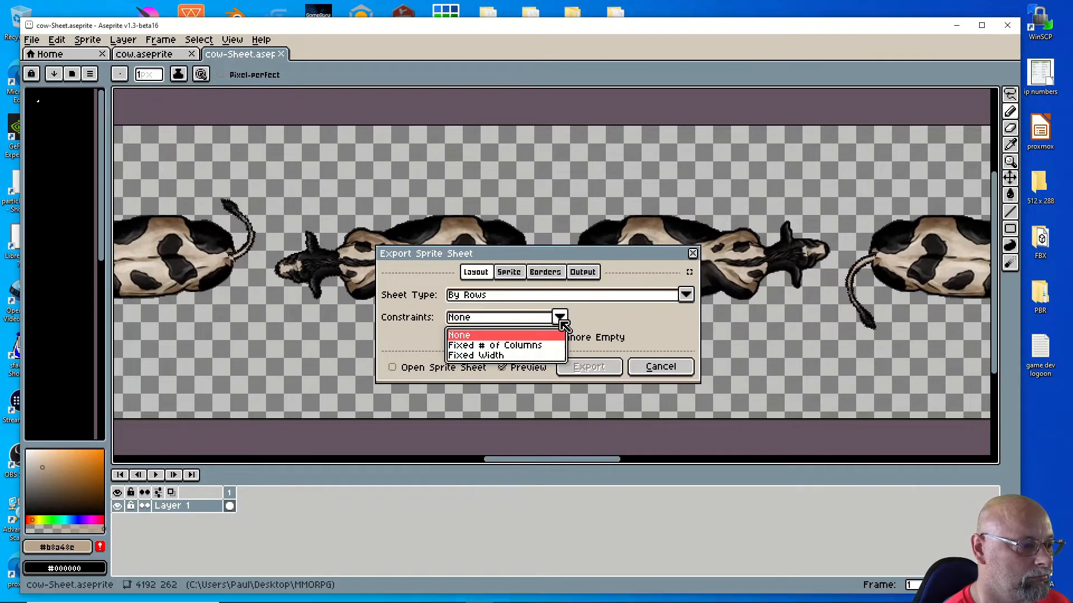
pyautogui.click(501, 345)
pyautogui.click(605, 323)
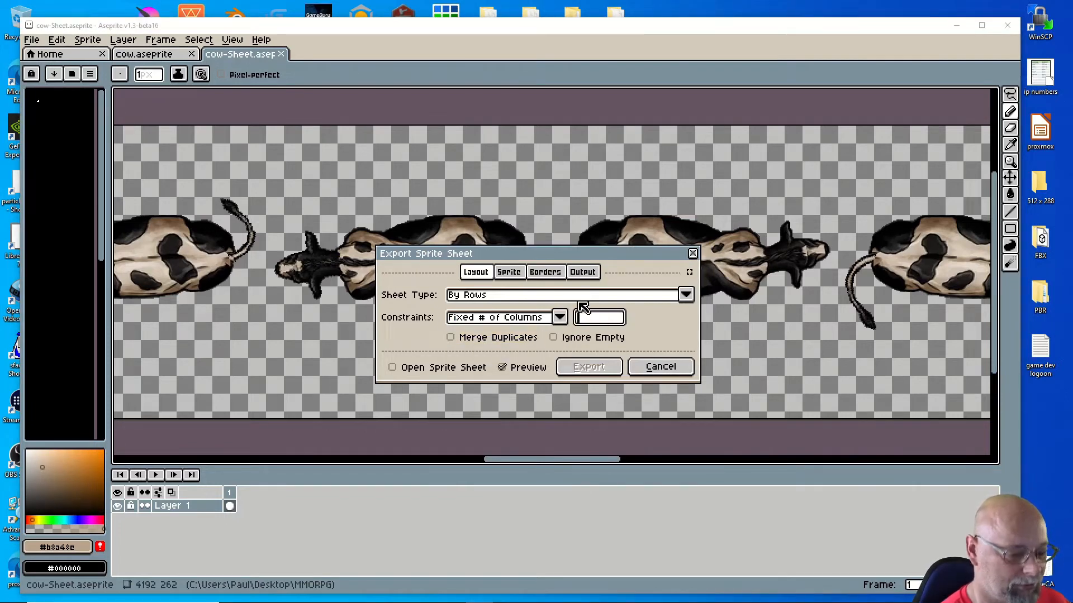
pyautogui.write('4')
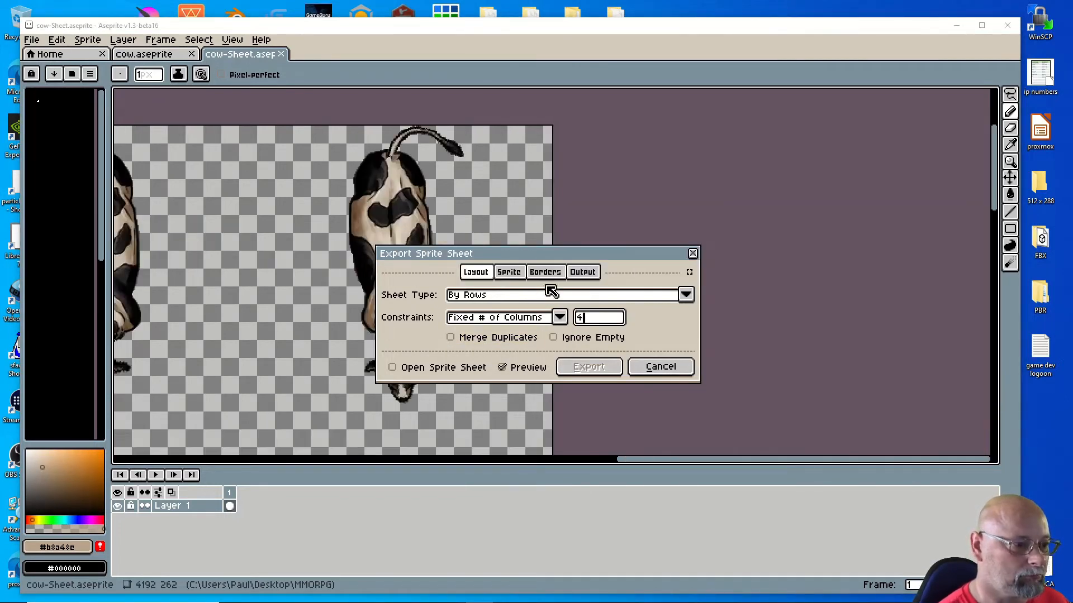
pyautogui.scroll(-2, 310, 247)
pyautogui.scroll(-2, 310, 247)
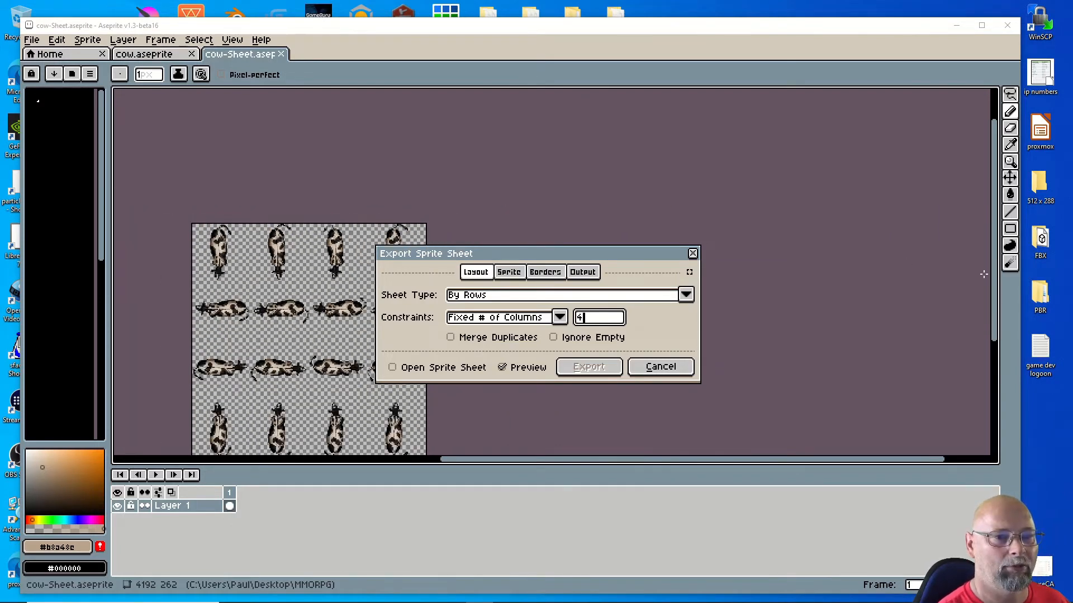
pyautogui.moveTo(994, 279); pyautogui.dragTo(1004, 330)
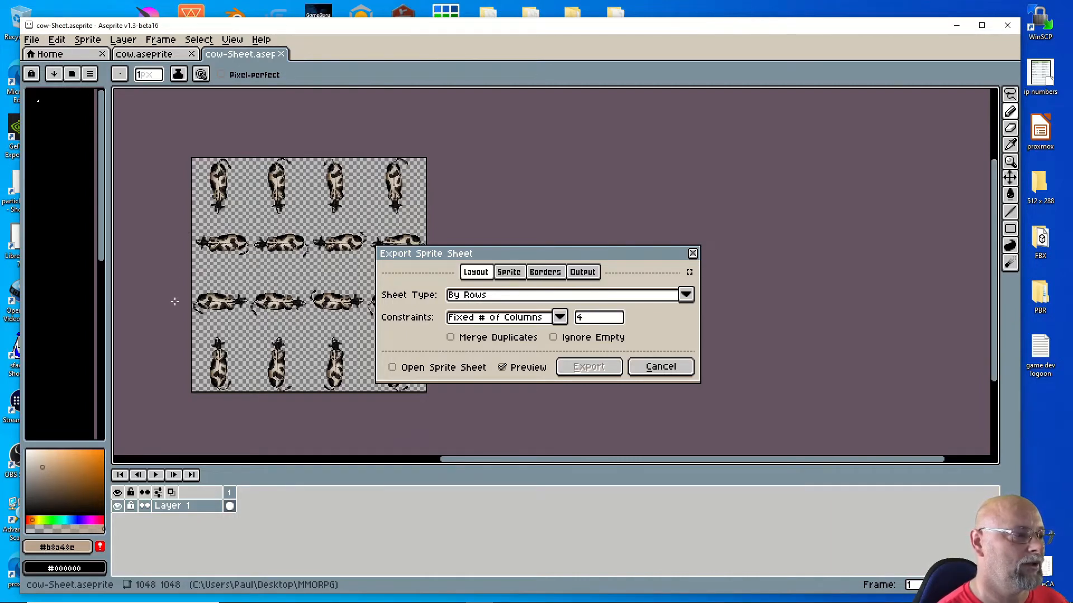
pyautogui.moveTo(536, 256); pyautogui.dragTo(600, 248)
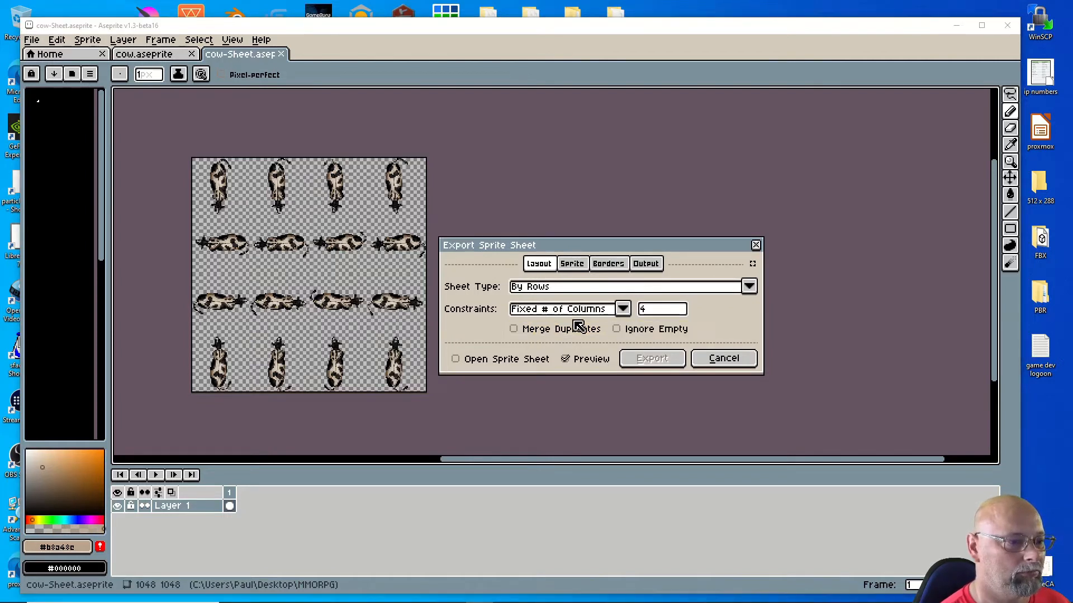
# Step: Enable Output File on the Output tab so the sheet is written to cow.png
pyautogui.click(573, 266)
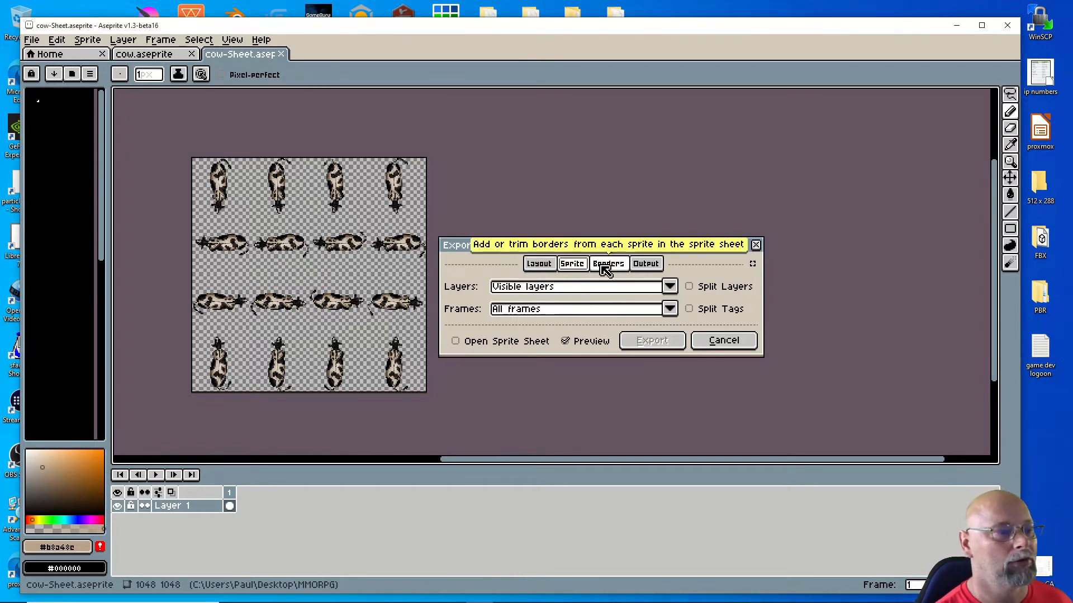
pyautogui.click(621, 274)
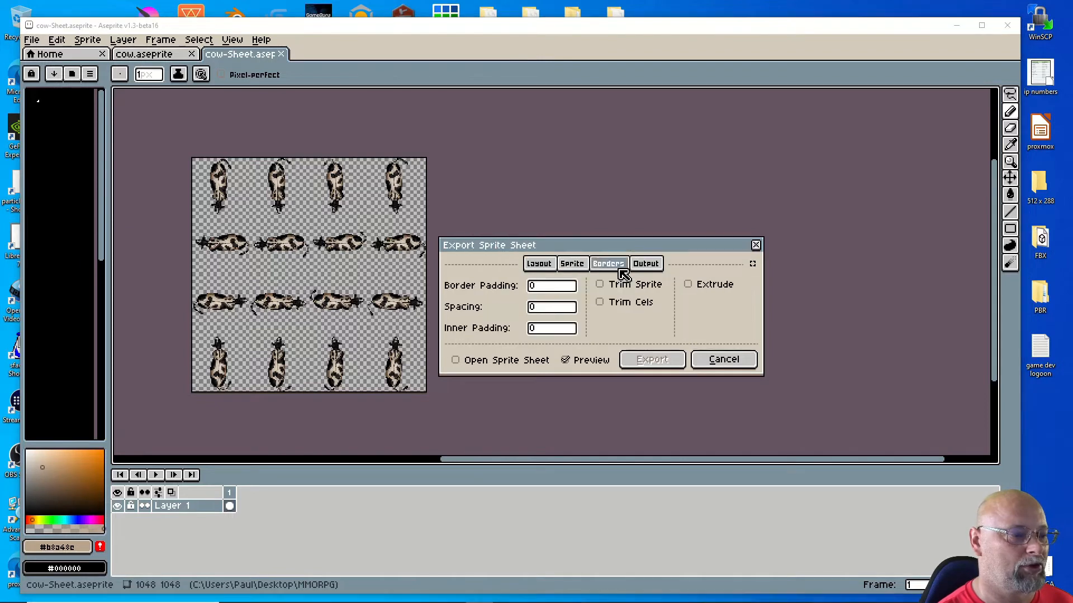
pyautogui.click(645, 264)
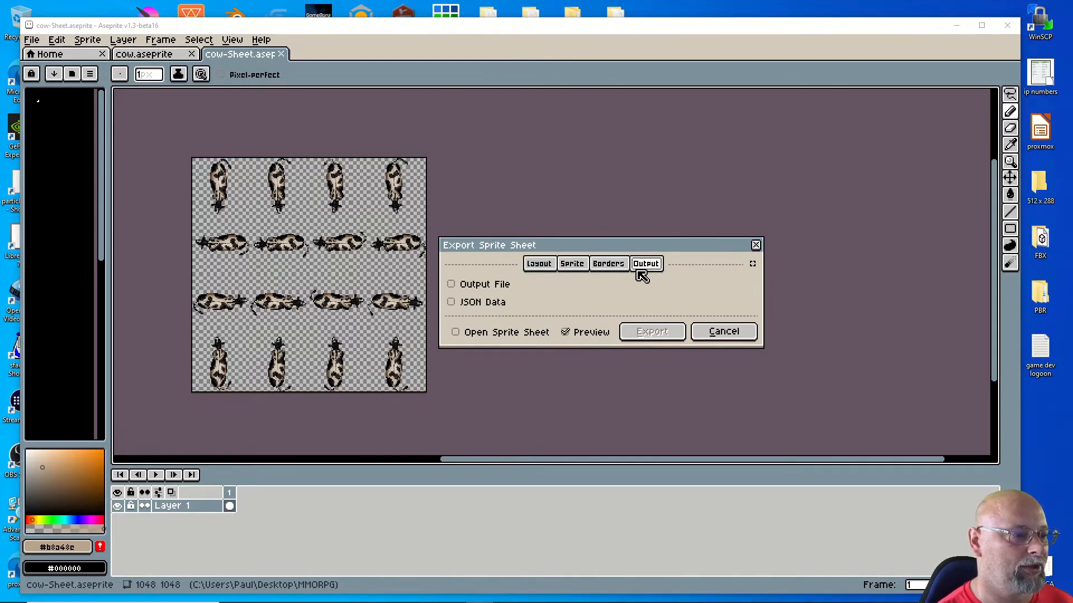
pyautogui.click(452, 285)
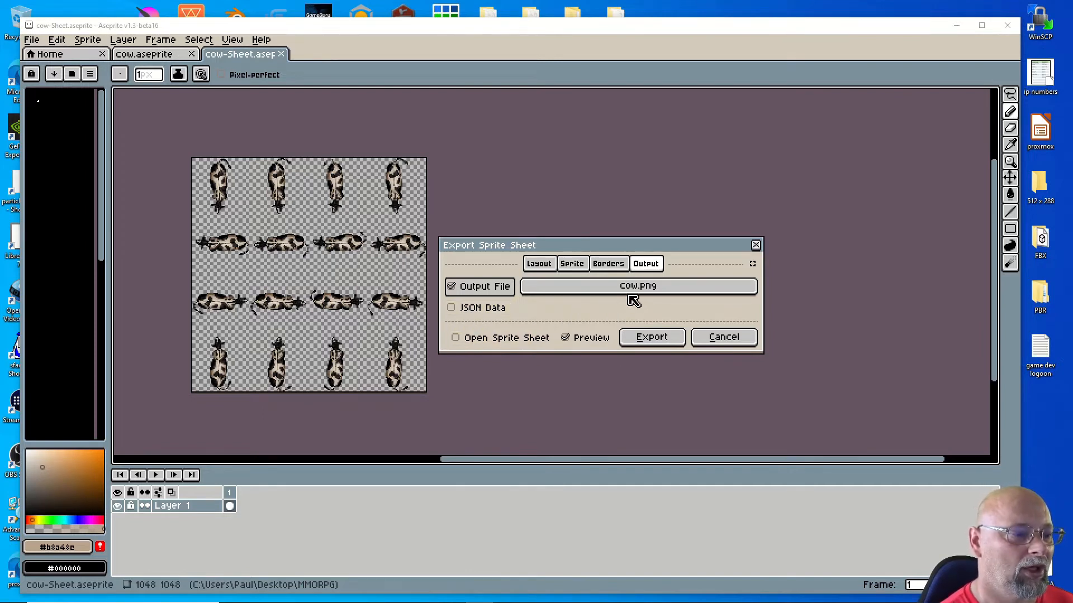
# Step: Export the sprite sheet to cow.png and save cow.aseprite
pyautogui.click(652, 338)
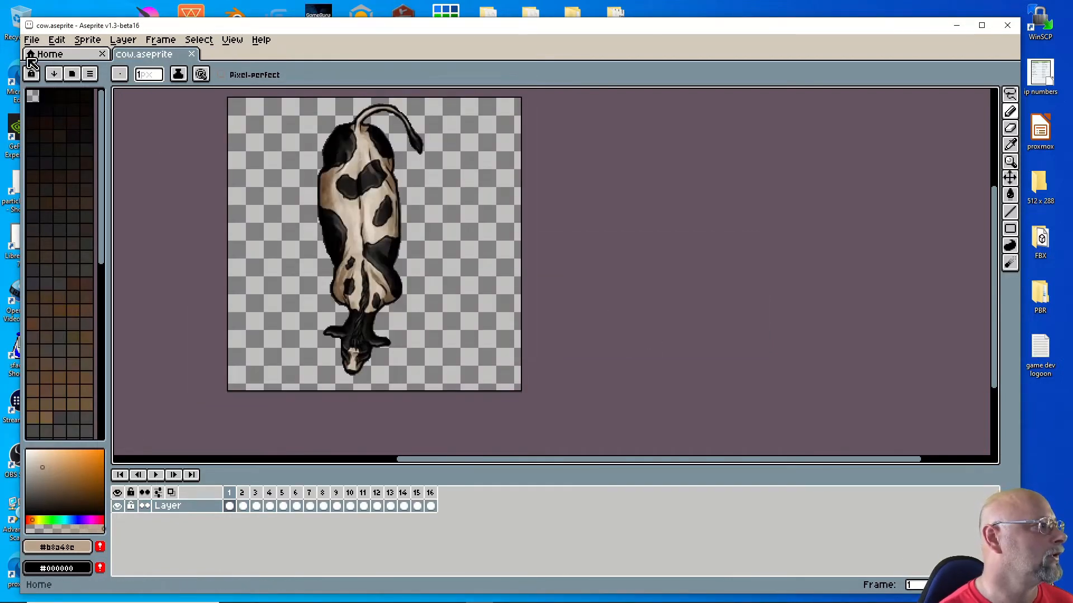
pyautogui.click(31, 40)
pyautogui.click(44, 99)
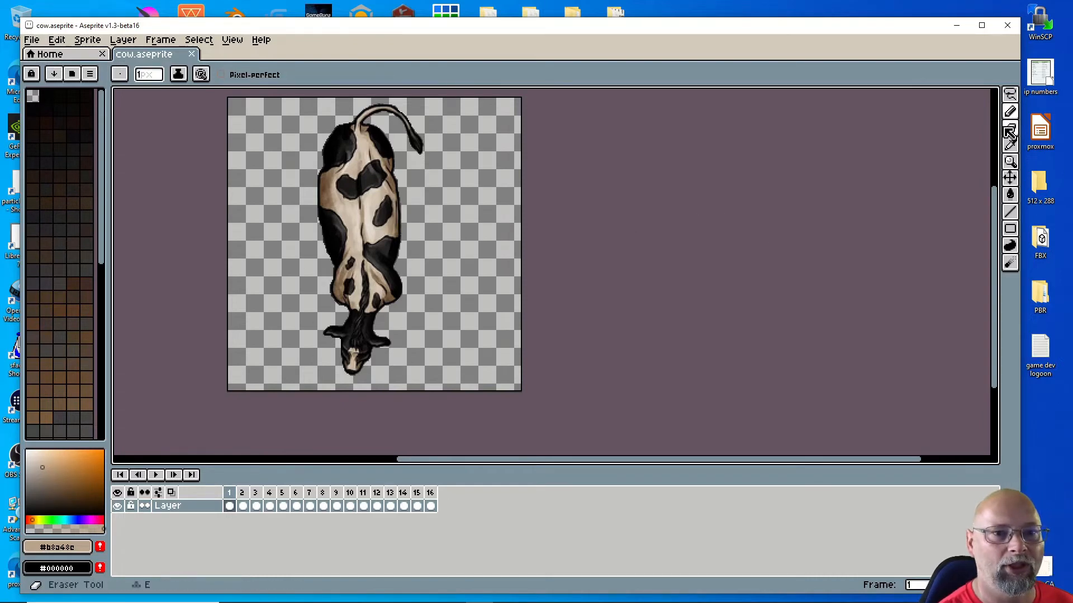
# Step: Close Aseprite and relaunch it from Aseprite.exe in its program folder
pyautogui.click(1007, 27)
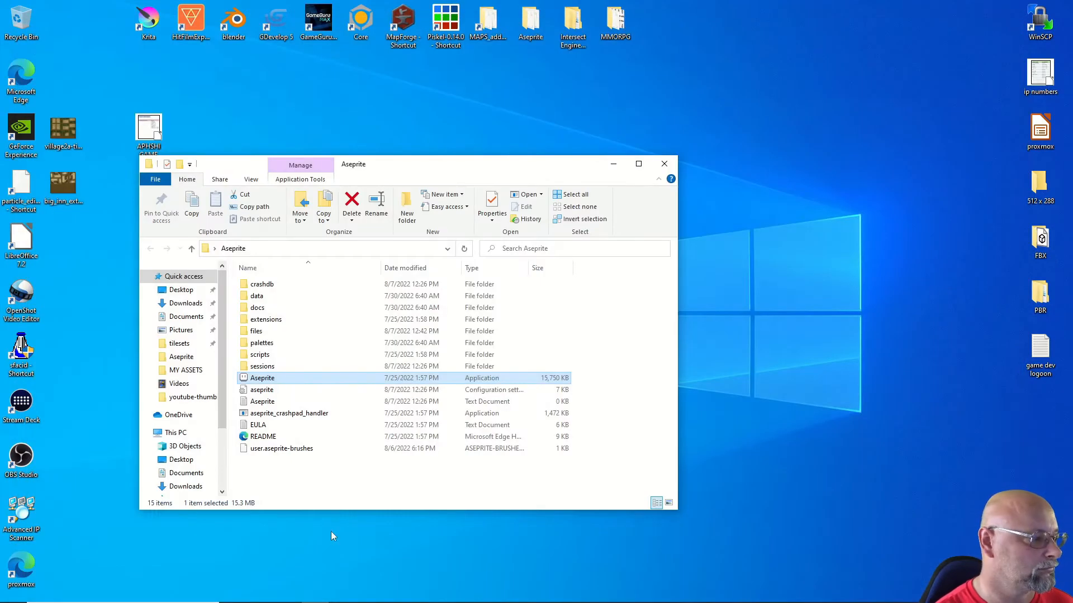
pyautogui.click(330, 491)
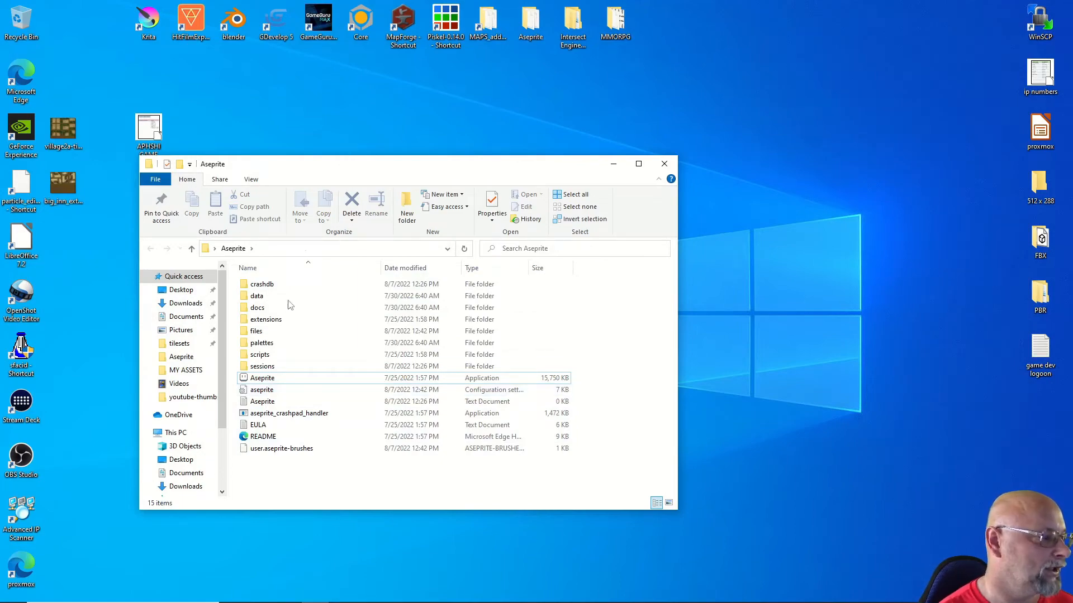
pyautogui.doubleClick(259, 379)
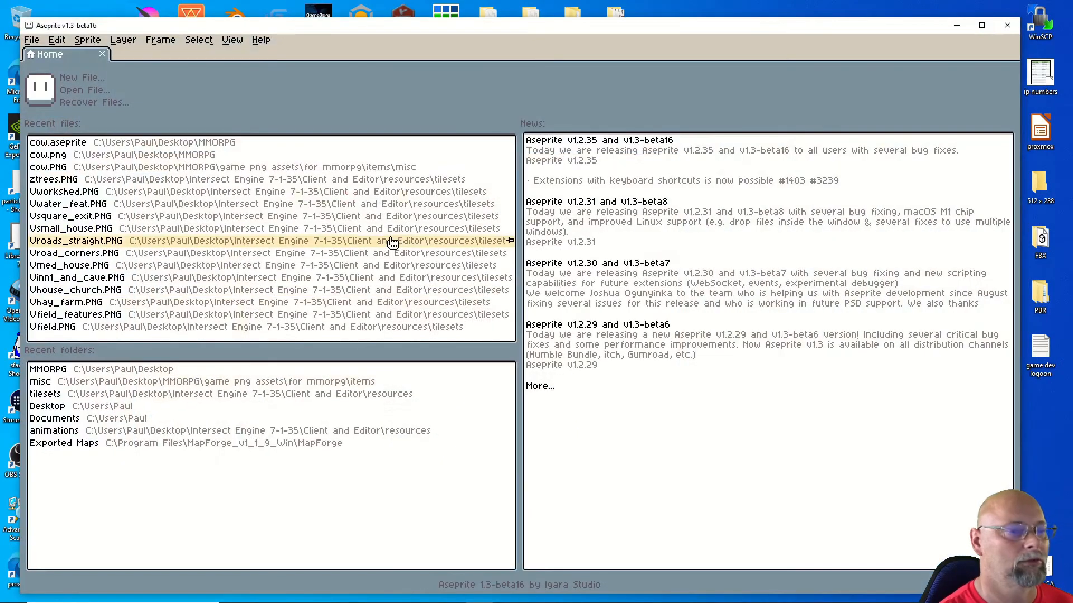
# Step: Dismiss the Open file dialog and exit Aseprite
pyautogui.hotkey('ctrl', 'o')
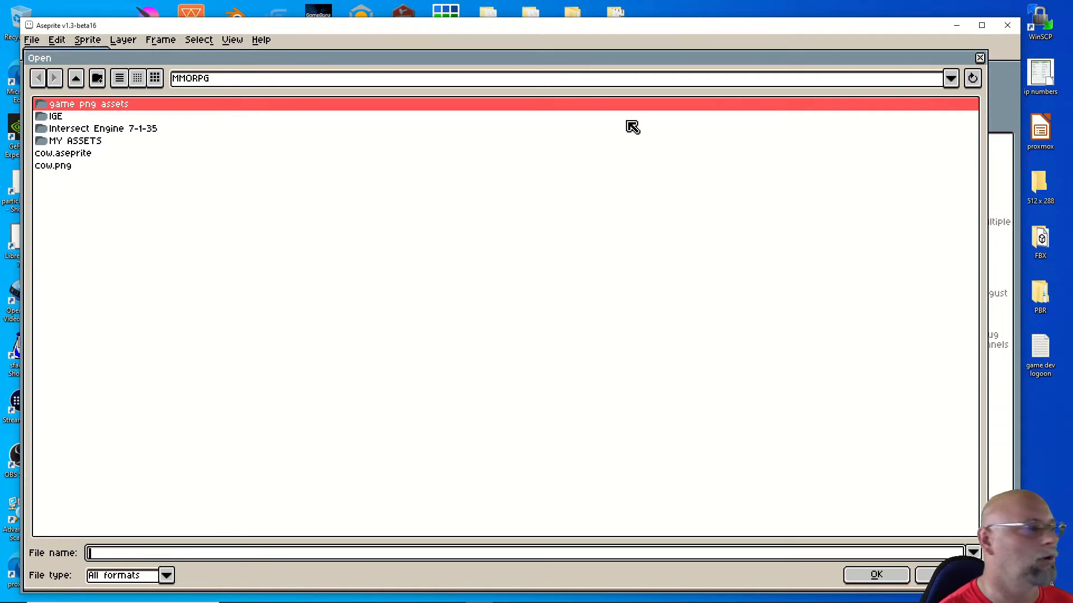
pyautogui.click(980, 59)
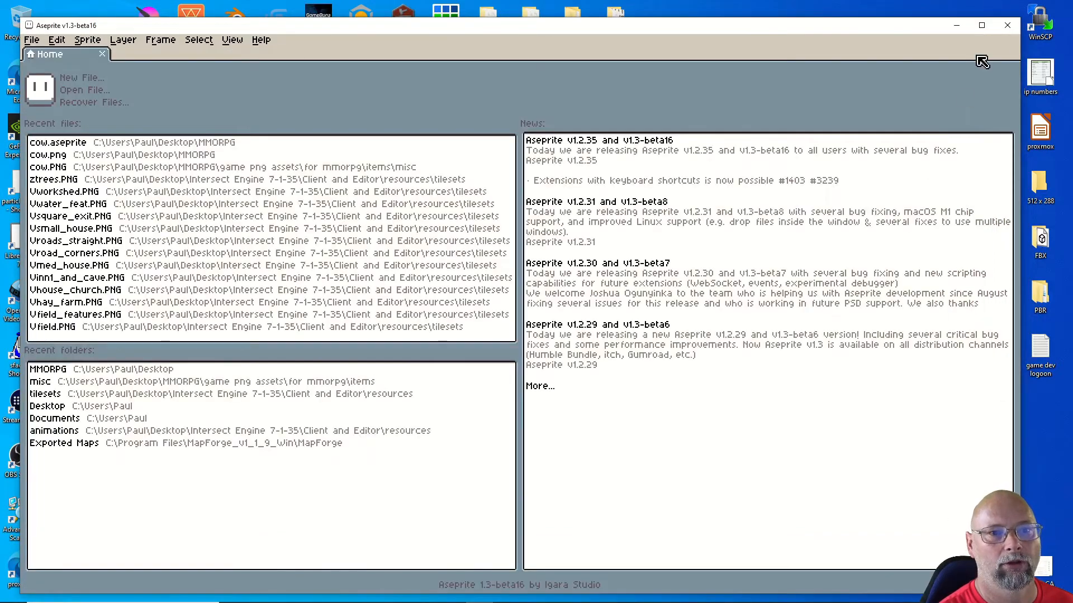
pyautogui.click(1006, 25)
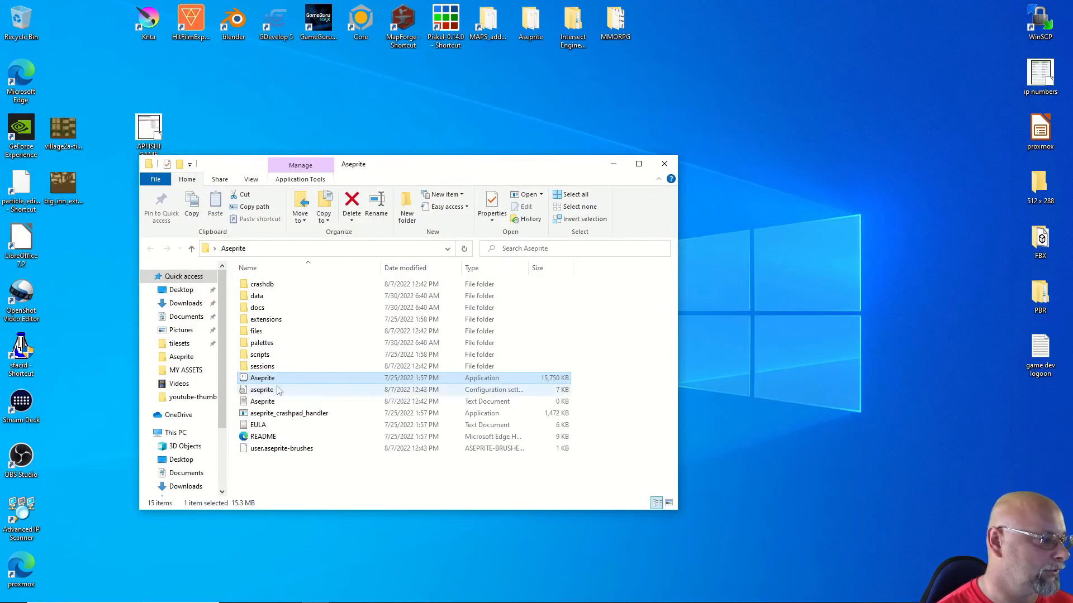
# Step: Open the MMORPG folder and preview cow.png's 4×4 grid of cow poses in Photos
pyautogui.click(665, 165)
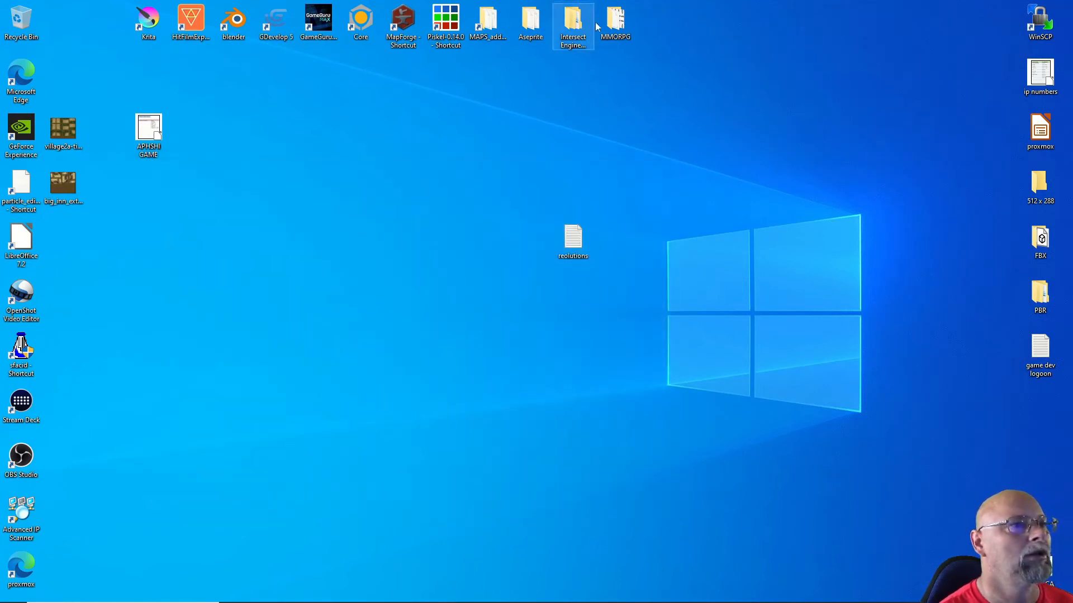
pyautogui.doubleClick(615, 21)
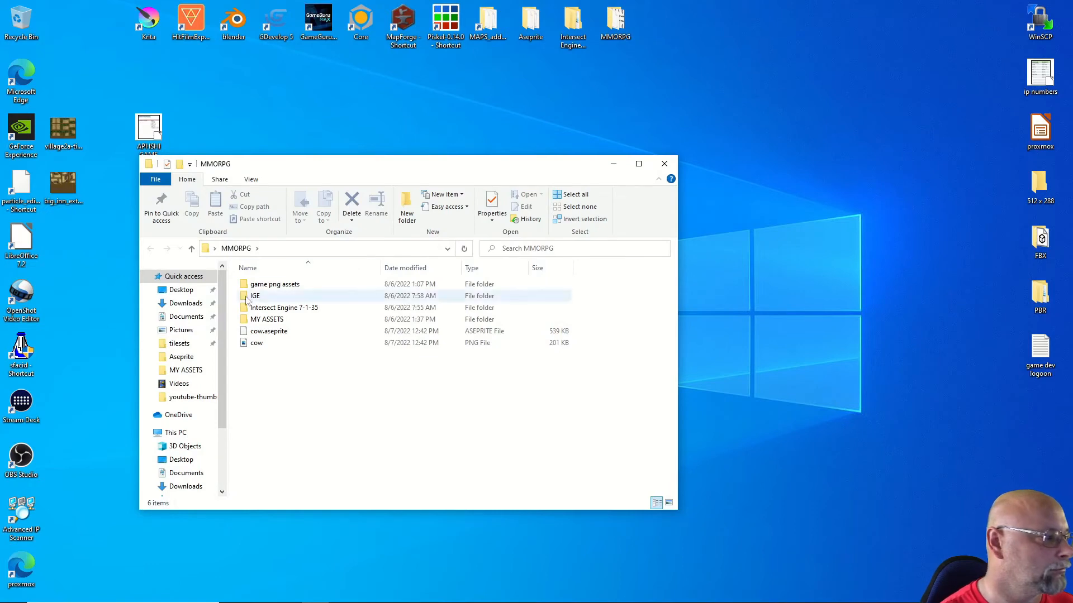
pyautogui.doubleClick(254, 342)
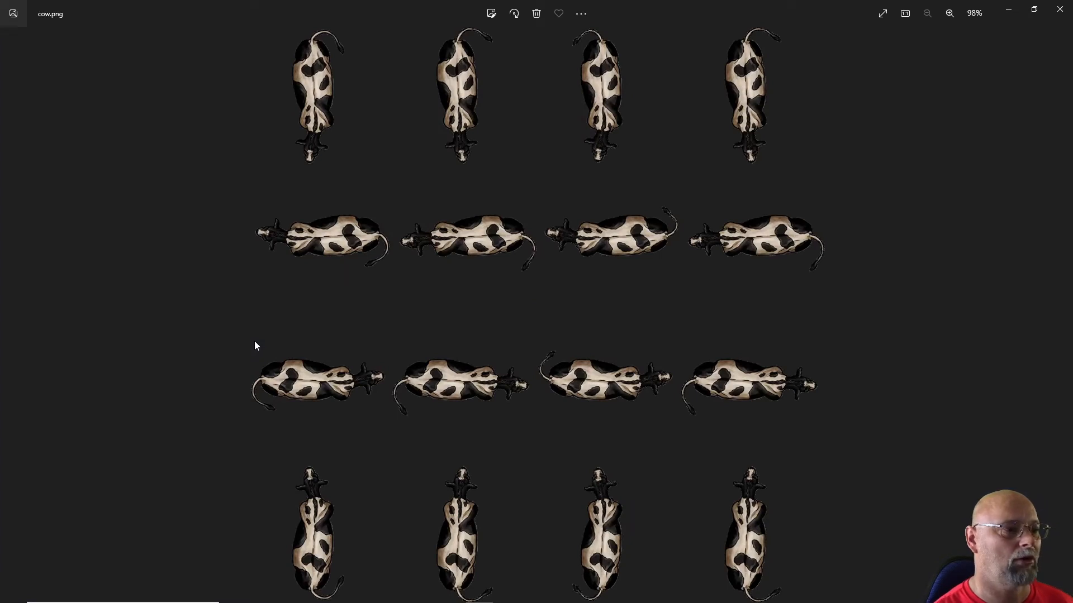
pyautogui.click(1060, 9)
pyautogui.click(423, 411)
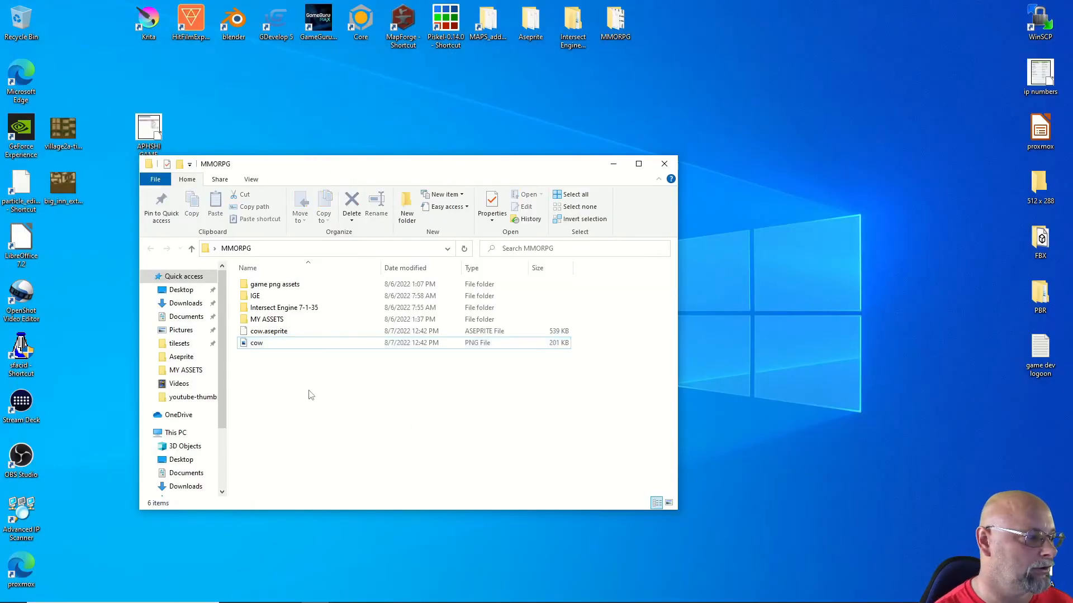
pyautogui.click(257, 343)
pyautogui.rightClick(258, 344)
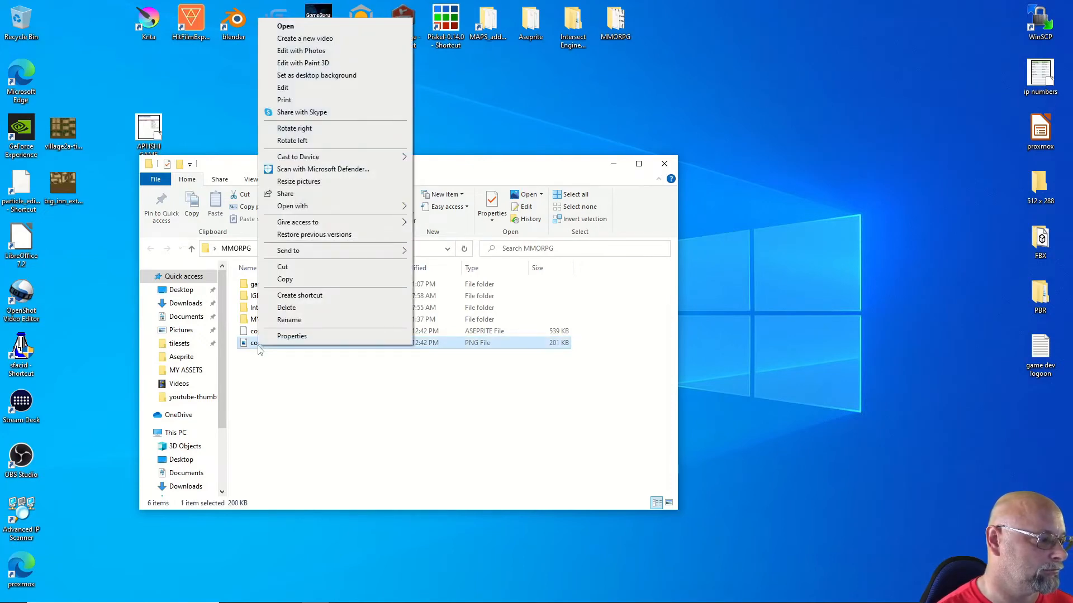
pyautogui.click(291, 336)
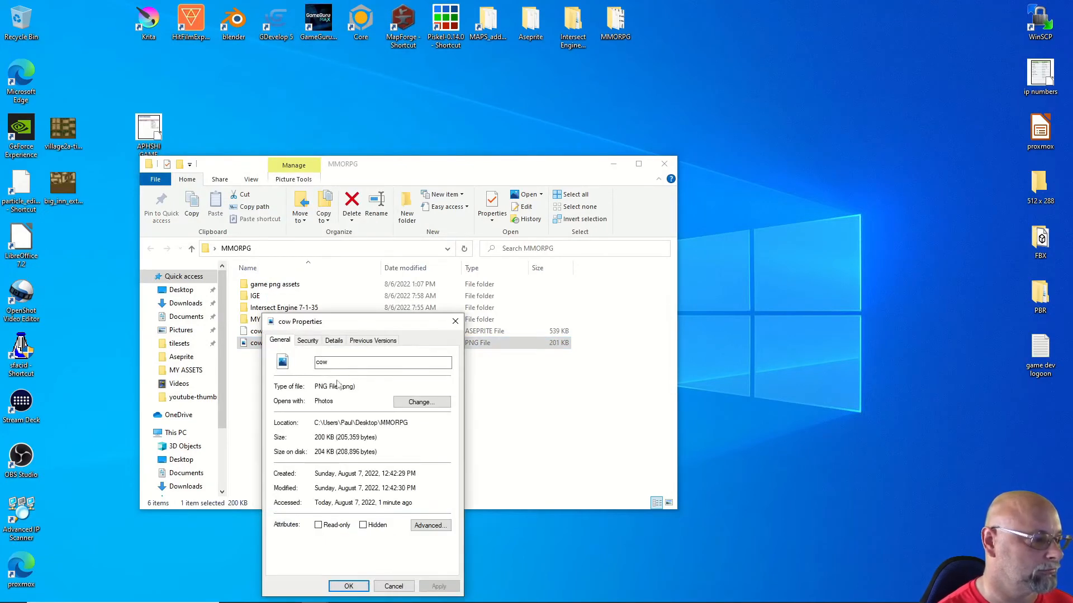
pyautogui.click(334, 341)
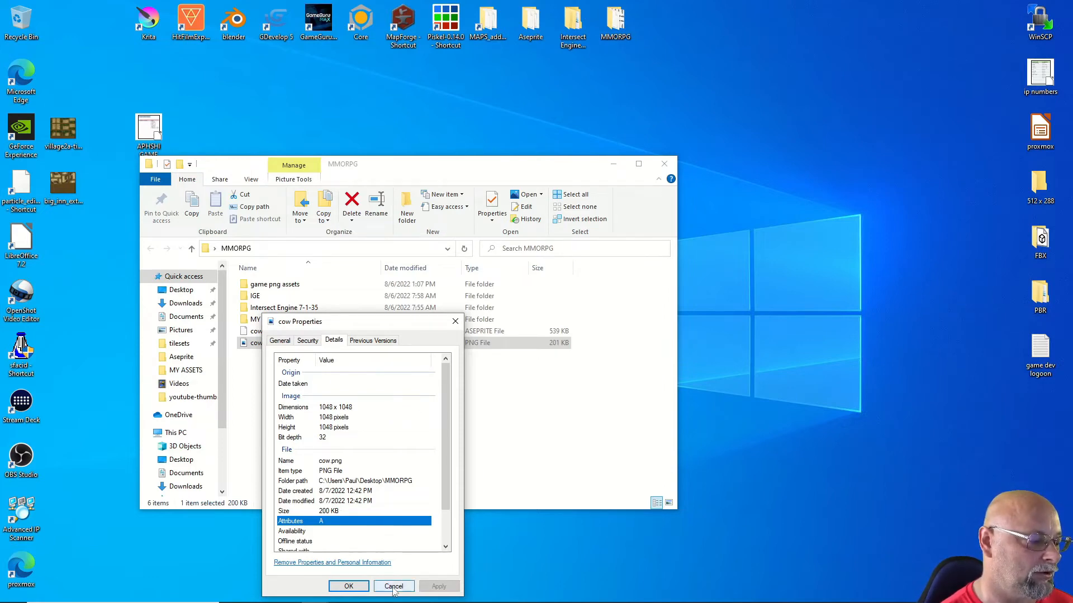
pyautogui.click(348, 587)
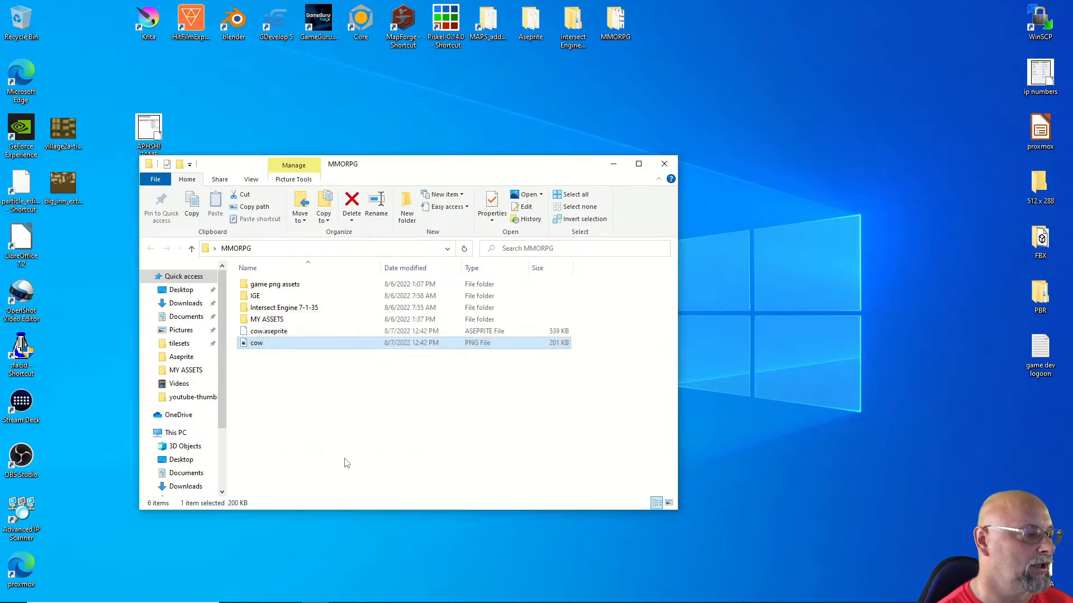
# Step: Open Resize pictures for cow.png and place the Image Resizer window beside the folder
pyautogui.rightClick(258, 344)
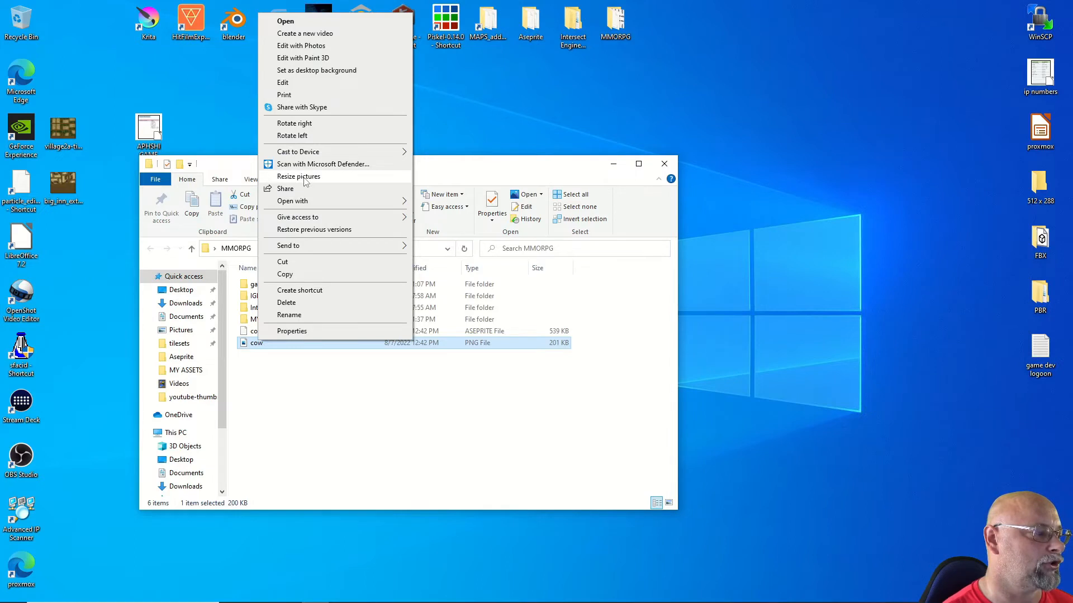
pyautogui.click(305, 177)
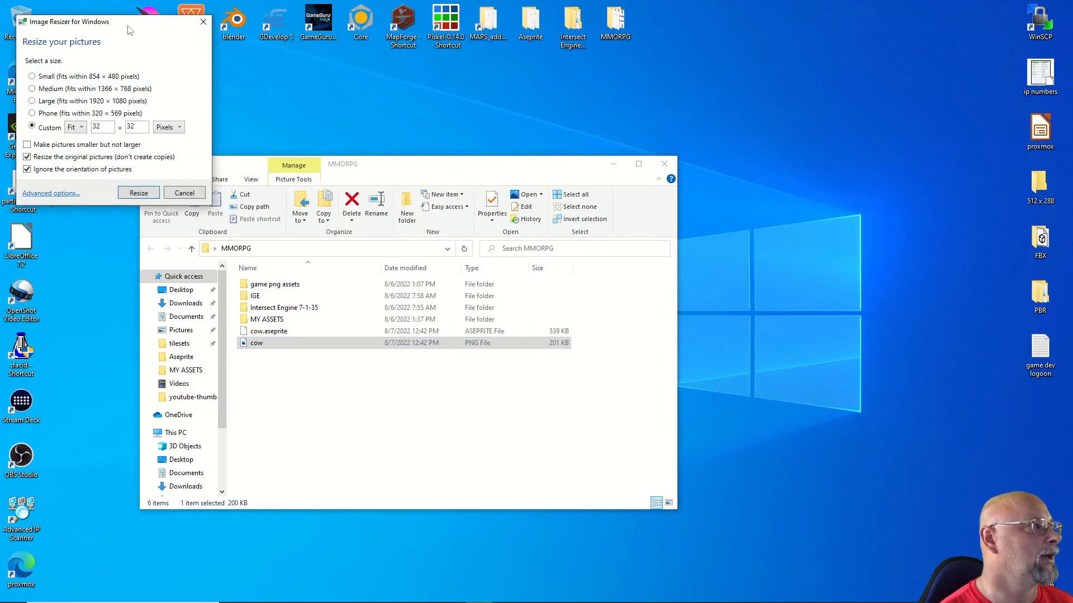
pyautogui.moveTo(134, 30); pyautogui.dragTo(746, 86)
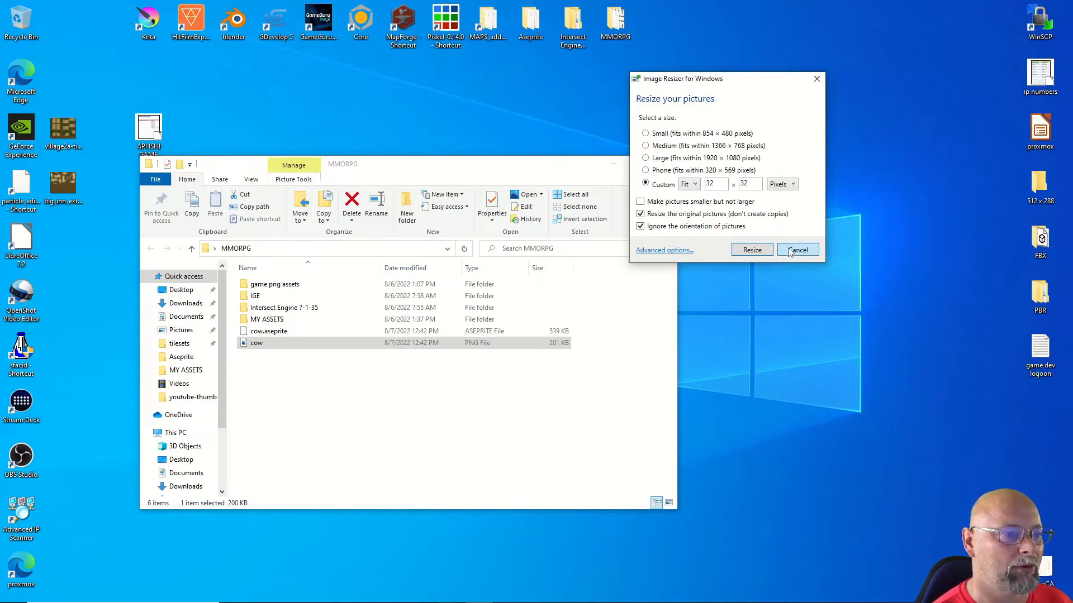
# Step: View cow.png's Properties Details, showing a 1048 × 1048, 32-bit, 200 KB image
pyautogui.rightClick(257, 343)
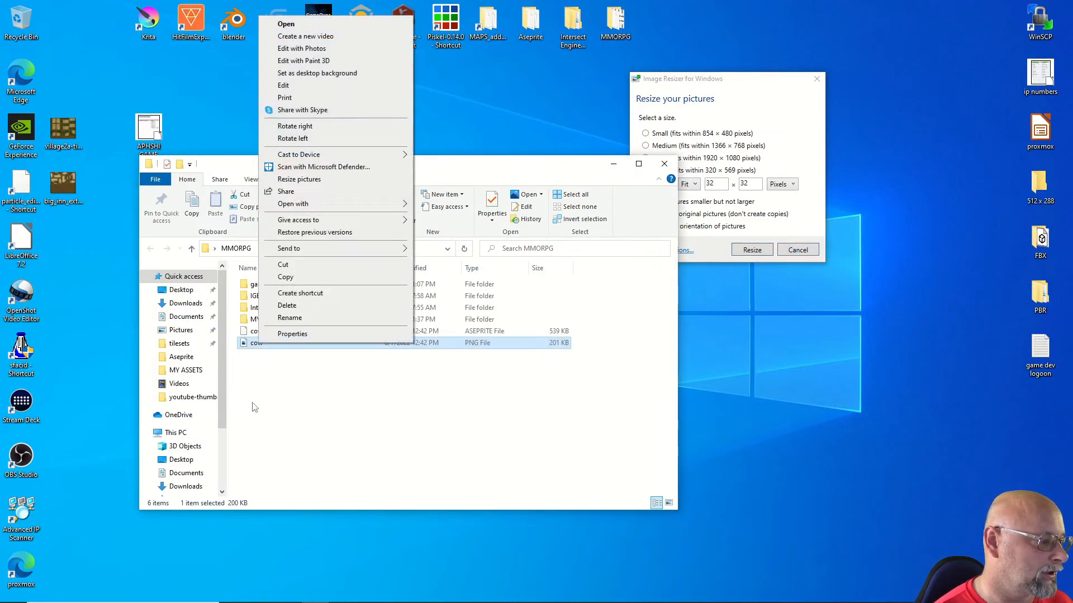
pyautogui.click(287, 335)
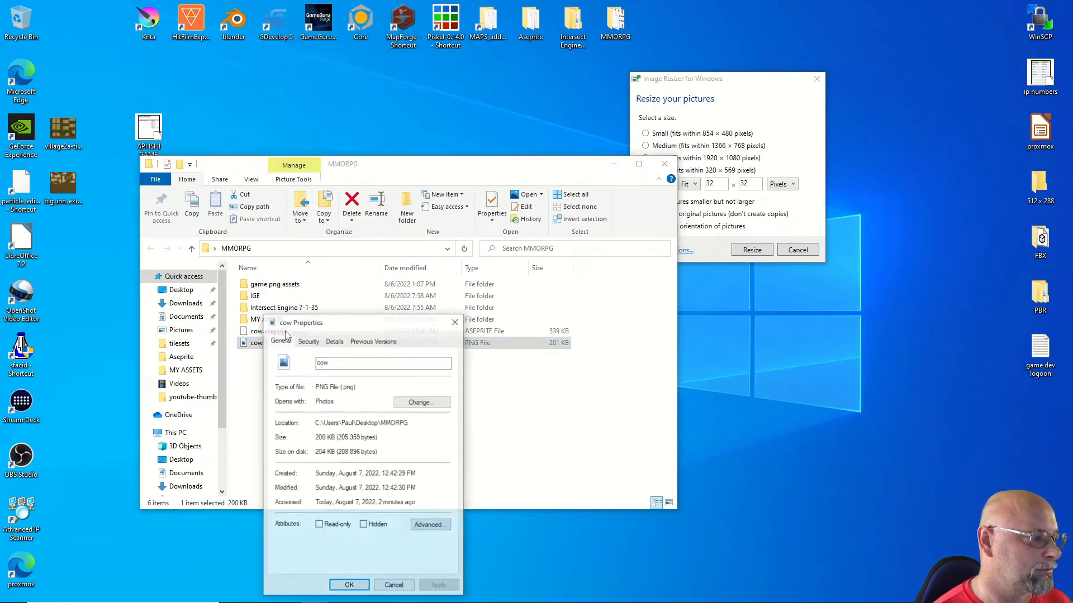
pyautogui.click(333, 341)
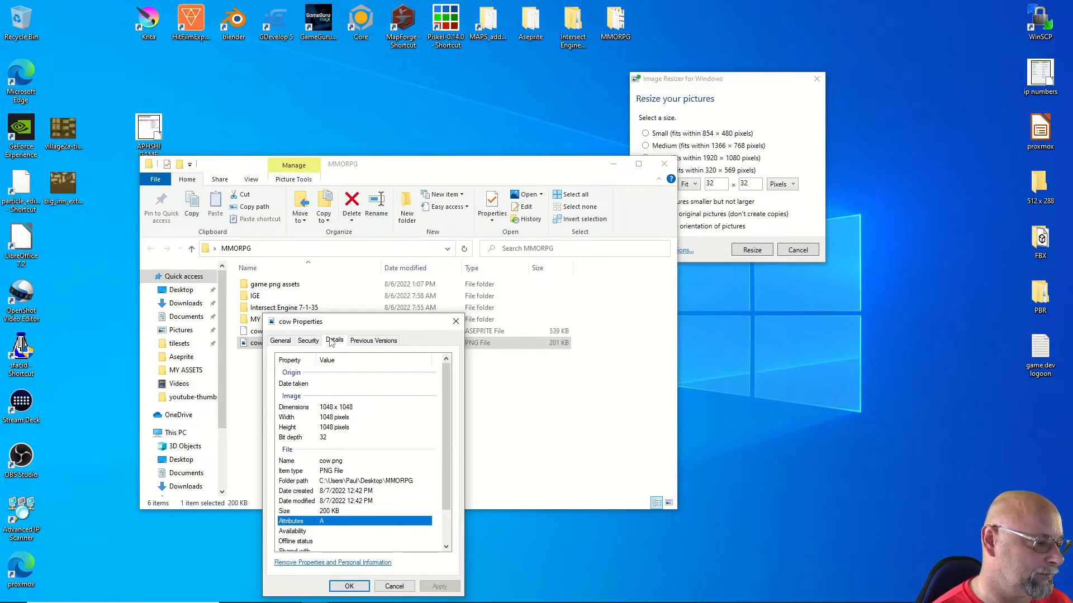
pyautogui.click(386, 588)
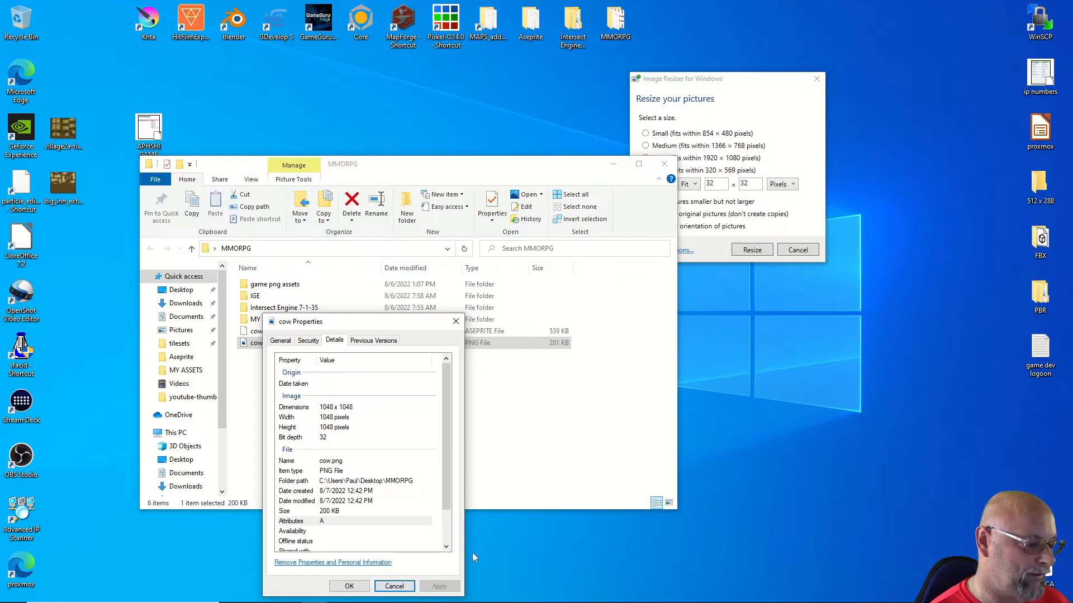
pyautogui.moveTo(391, 602)
pyautogui.click(422, 594)
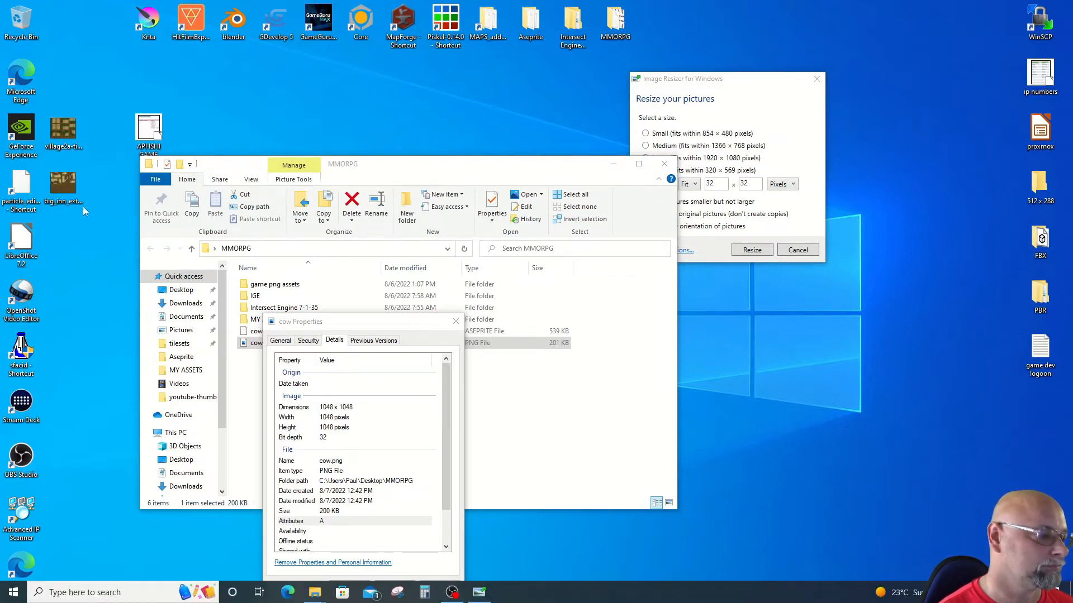
# Step: Resize cow.png to a custom 500 × 500 fit, reducing it to 66 KB
pyautogui.click(456, 322)
pyautogui.click(712, 188)
pyautogui.doubleClick(709, 185)
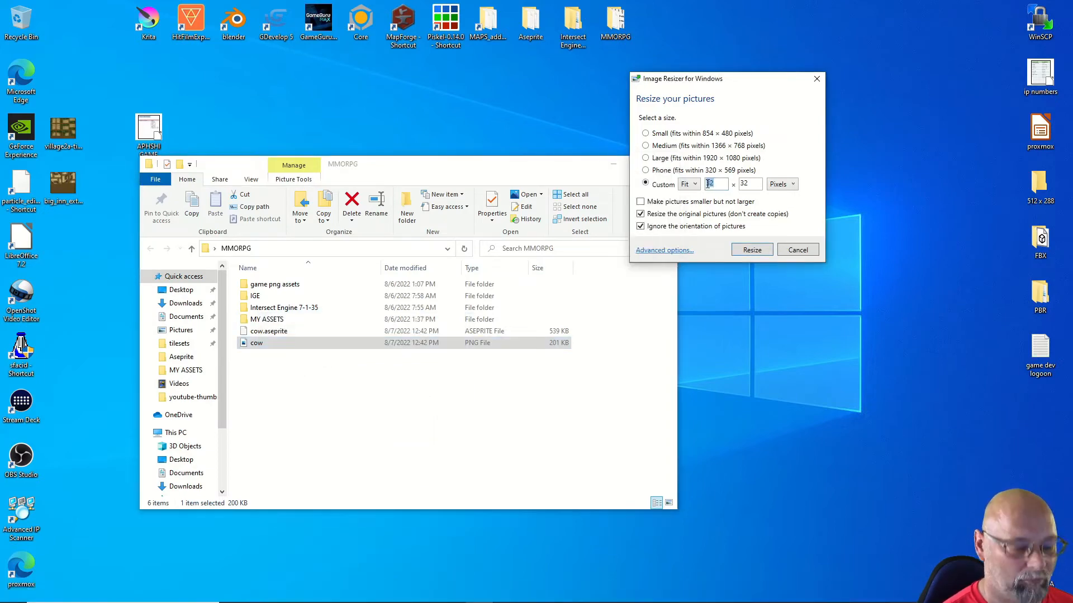
pyautogui.write('500')
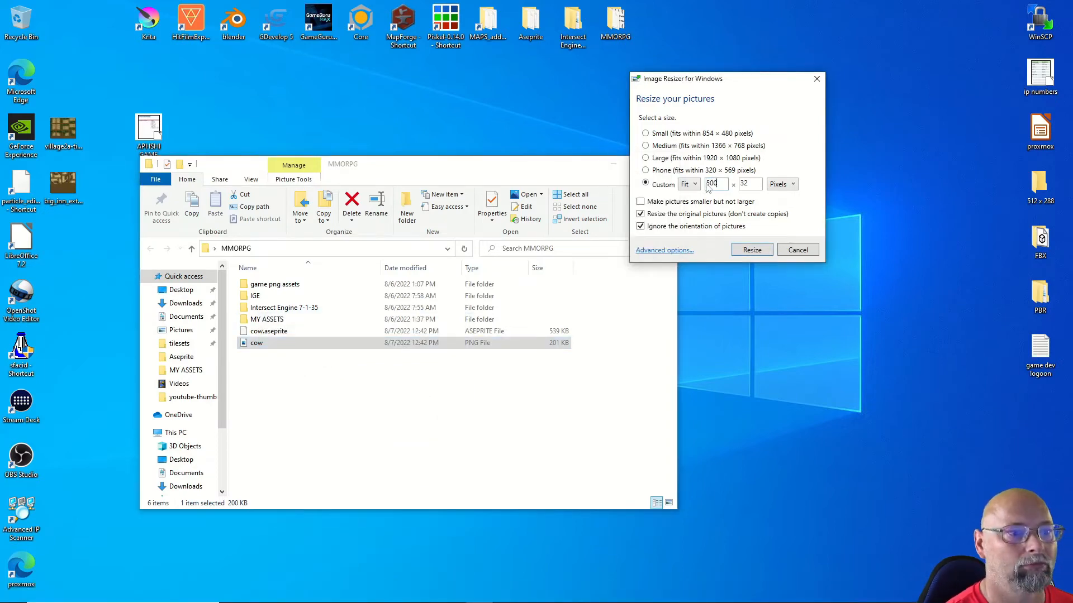
pyautogui.doubleClick(745, 183)
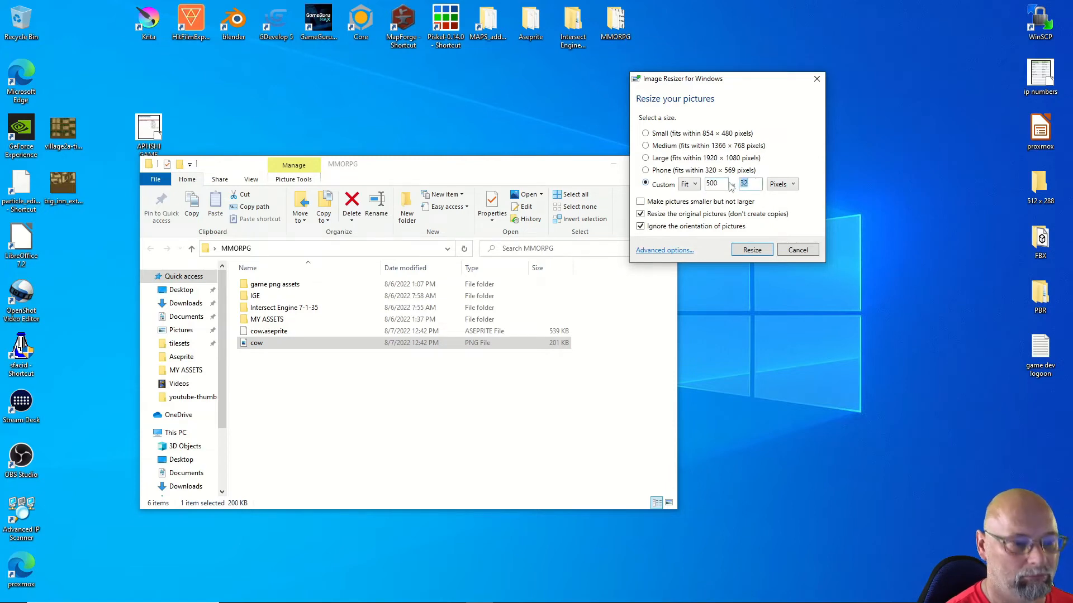
pyautogui.write('500')
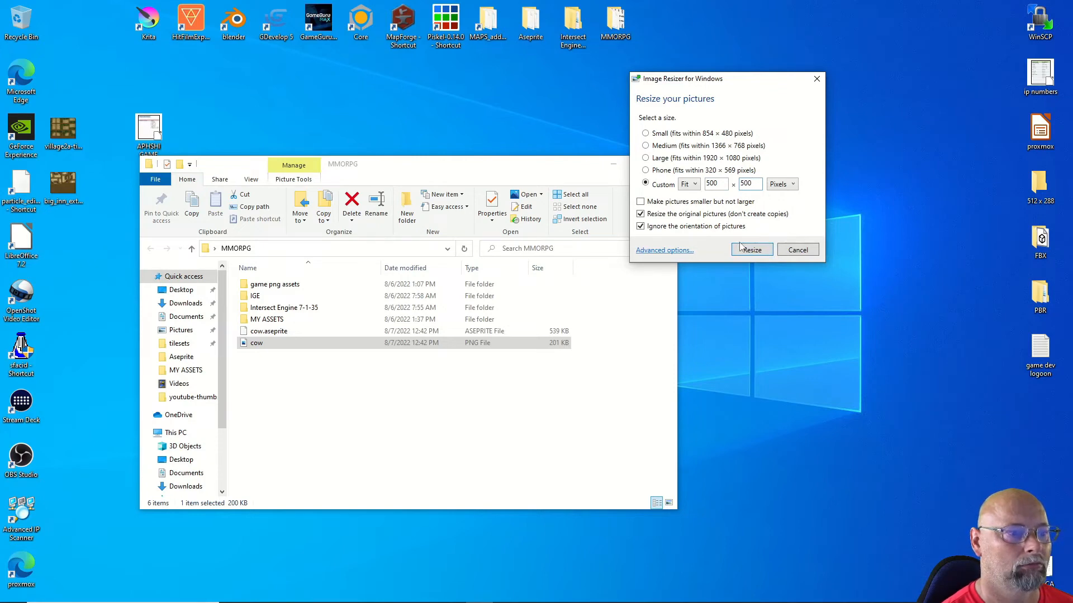
pyautogui.click(751, 249)
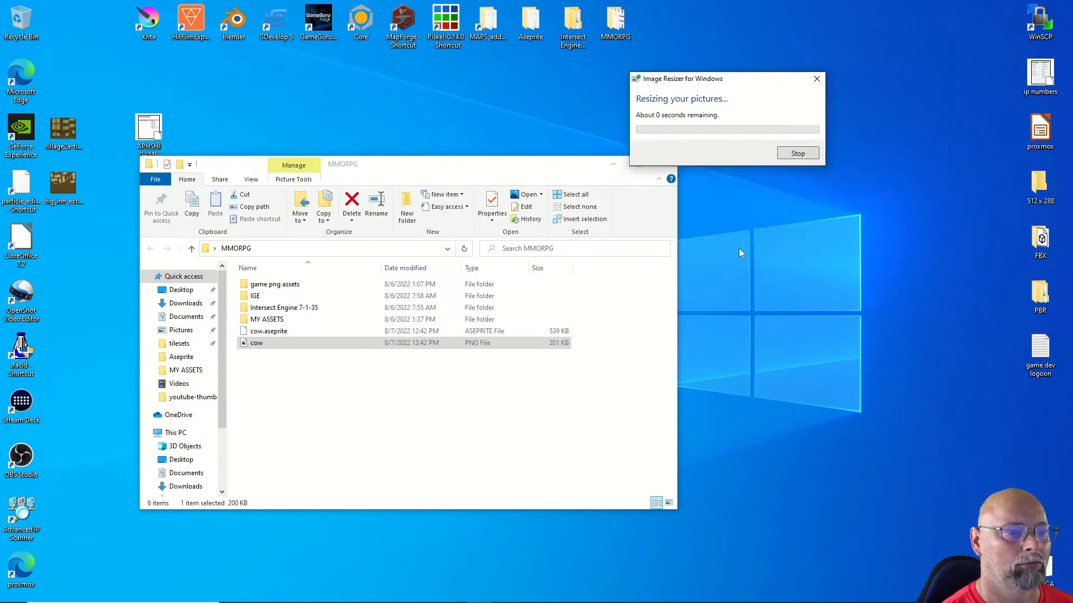
pyautogui.click(352, 456)
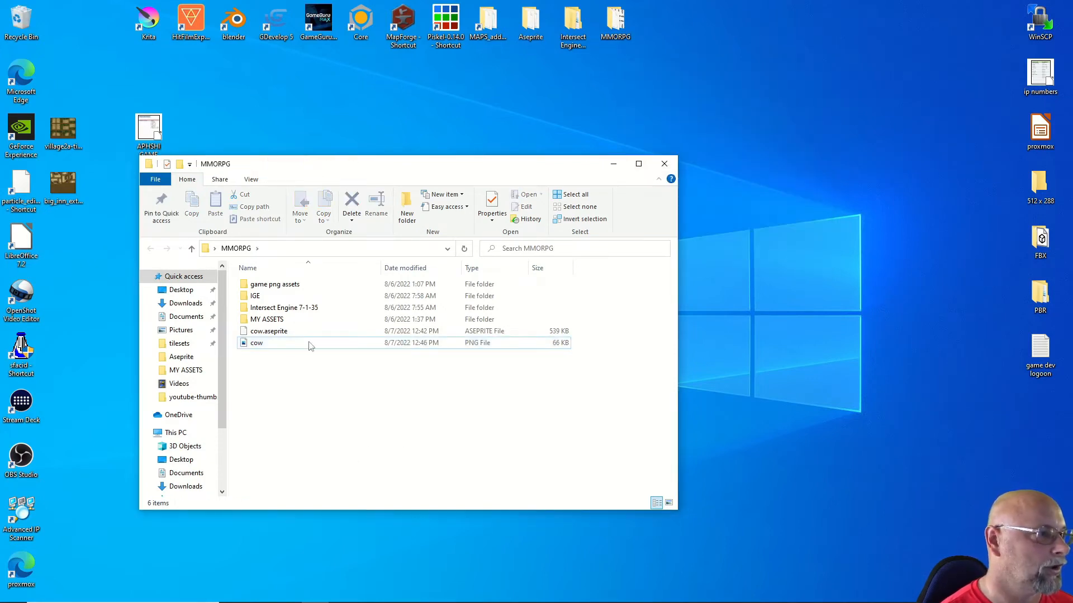
# Step: Copy cow.png into Intersect Engine 7-1-35's Client and Editor\resources\entities folder
pyautogui.rightClick(249, 345)
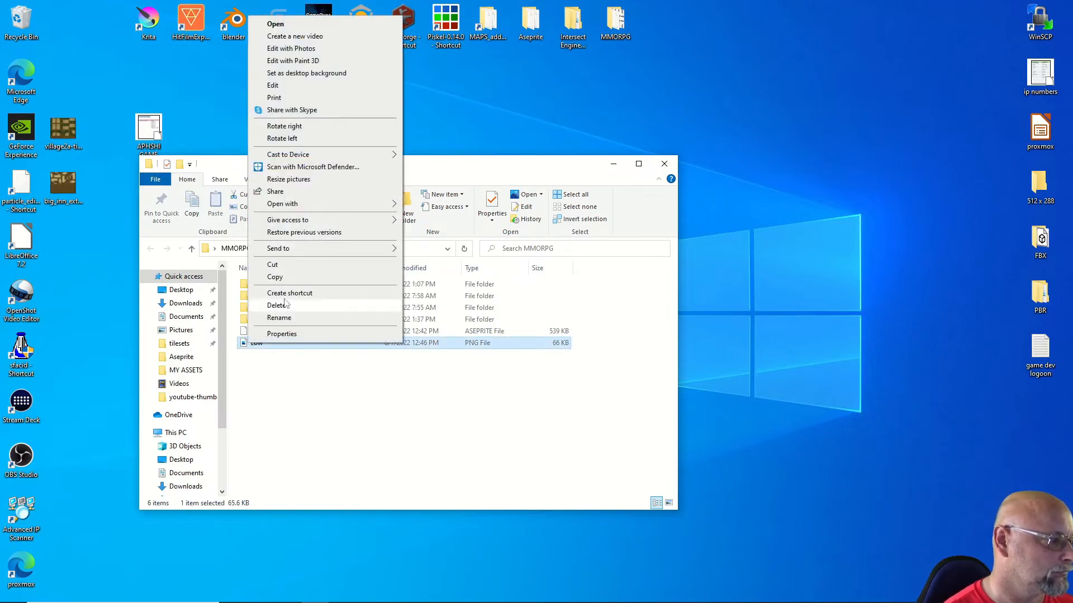
pyautogui.click(274, 277)
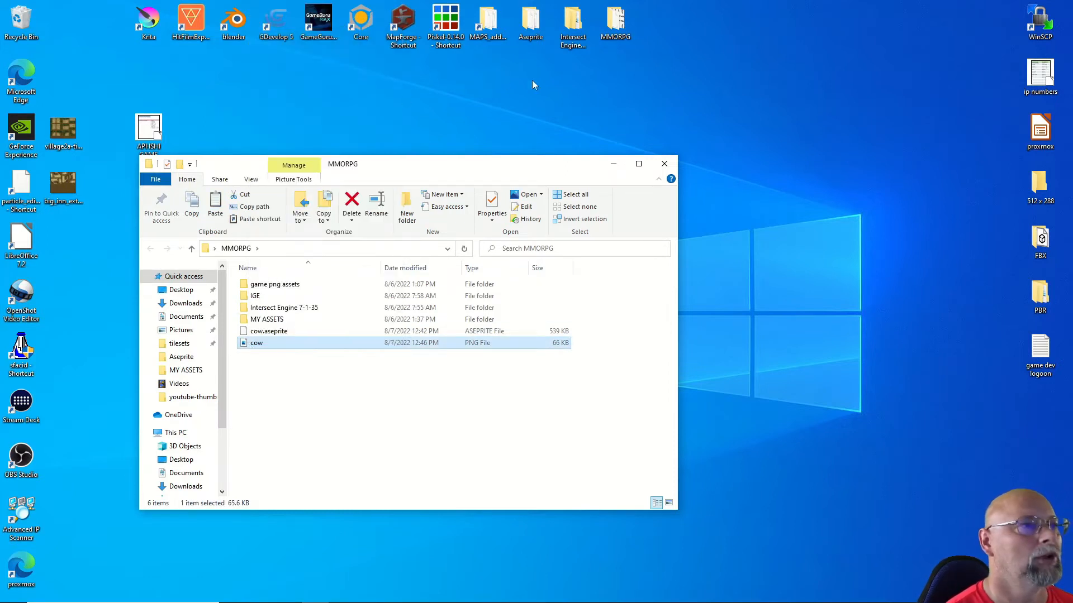
pyautogui.doubleClick(573, 25)
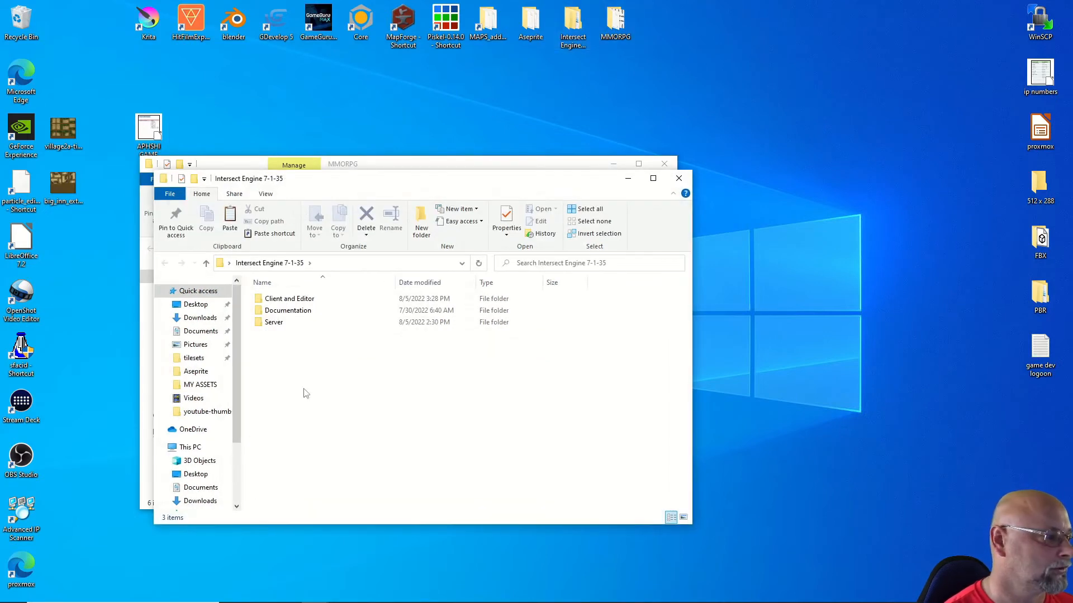
pyautogui.doubleClick(276, 299)
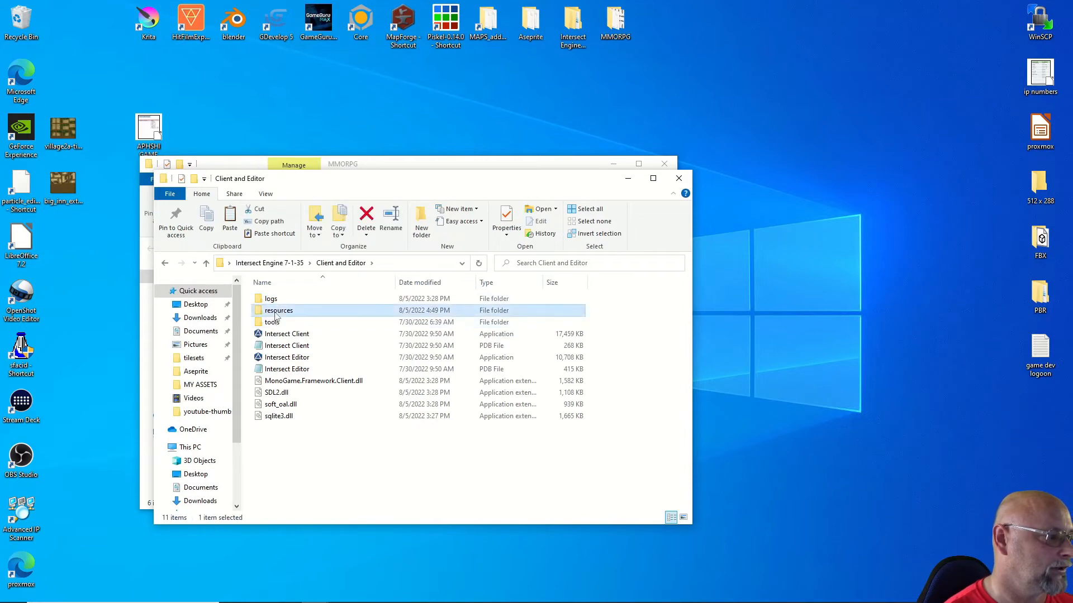
pyautogui.doubleClick(277, 311)
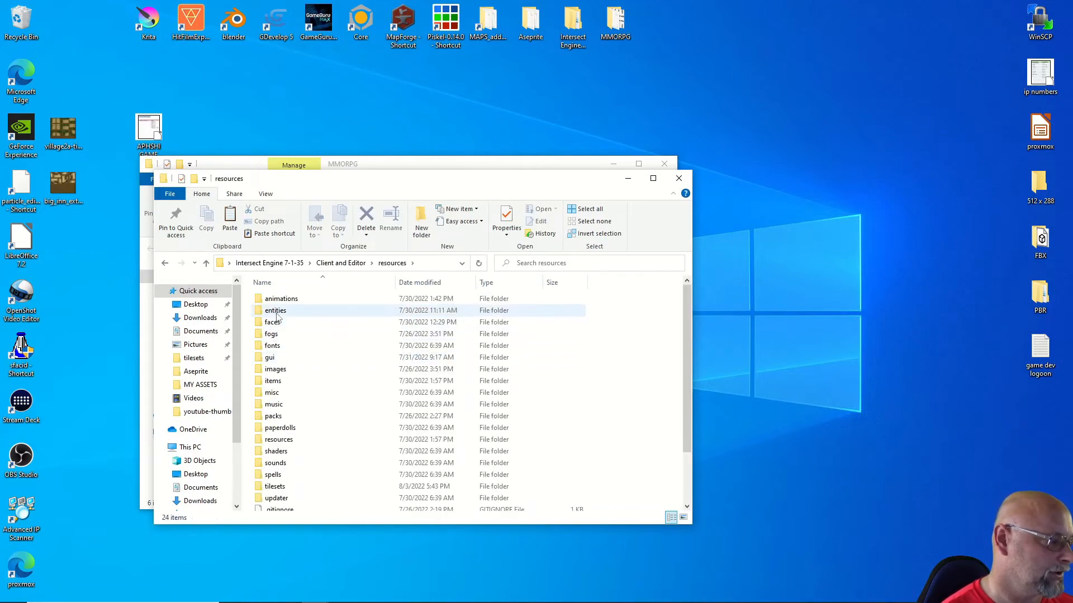
pyautogui.doubleClick(277, 315)
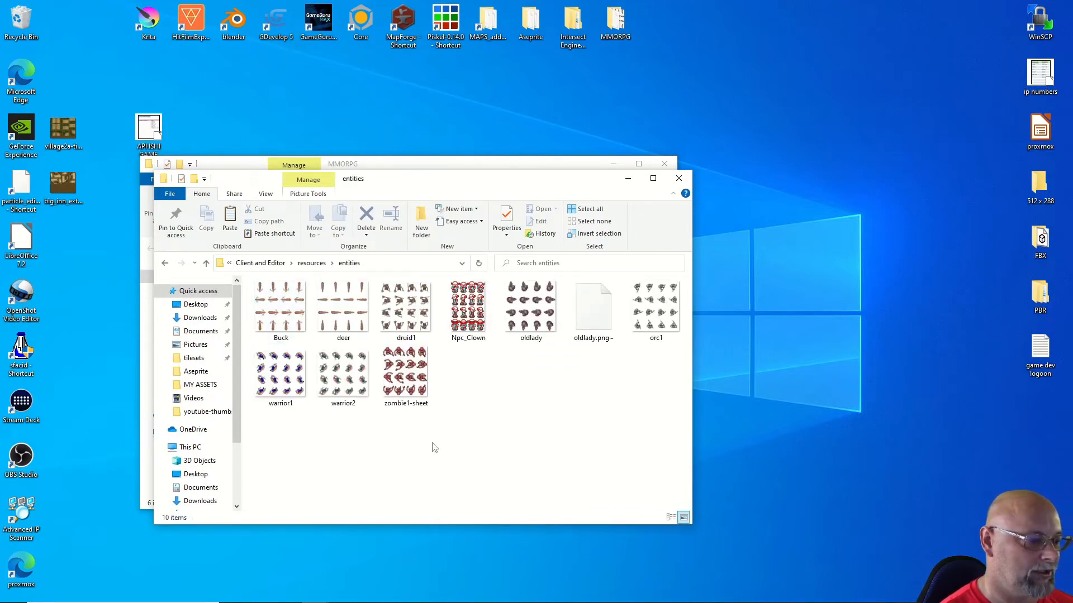
pyautogui.rightClick(433, 447)
pyautogui.click(463, 521)
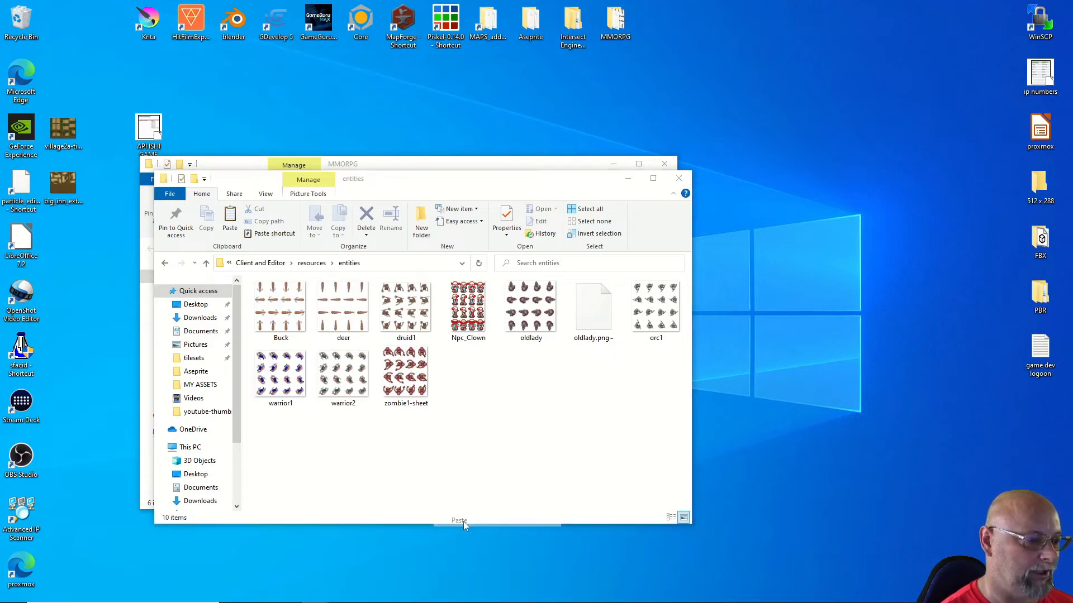
pyautogui.click(536, 438)
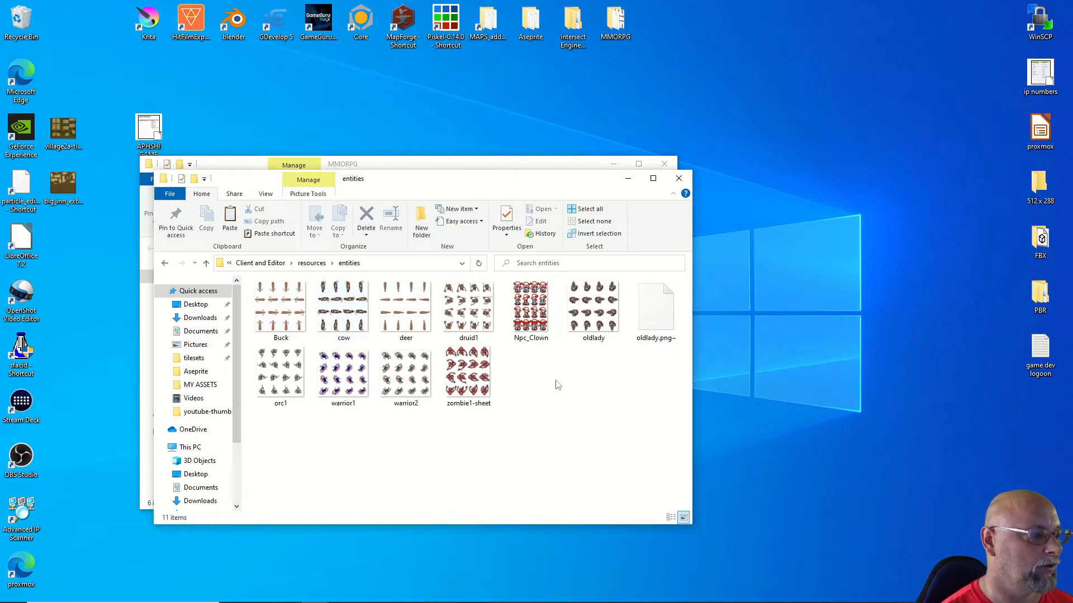
pyautogui.click(679, 178)
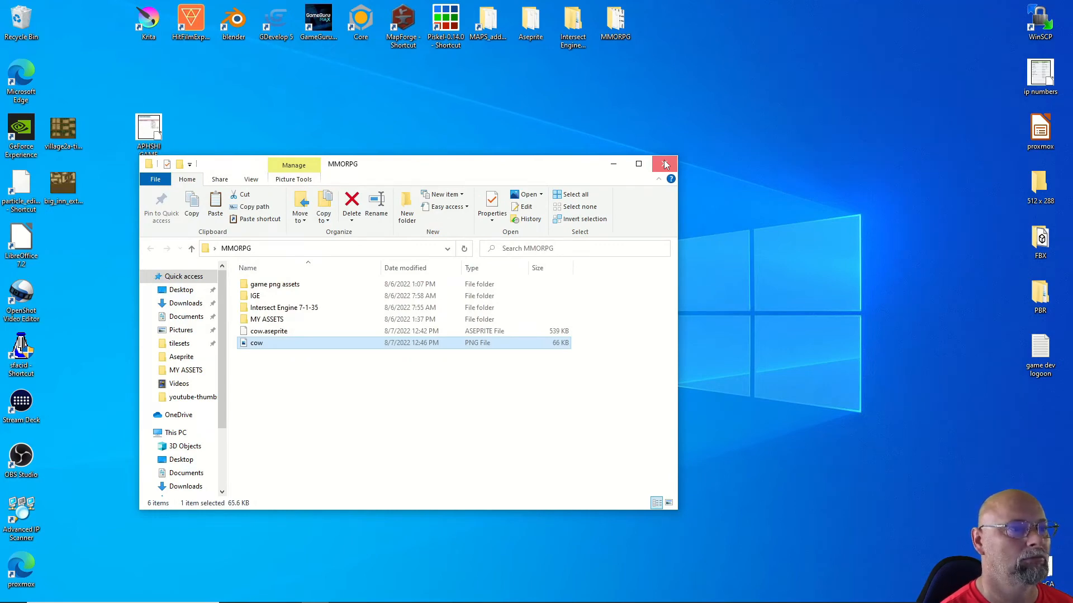
# Step: Move cow.png into the game png assets folder and open that folder
pyautogui.moveTo(531, 169); pyautogui.dragTo(563, 155)
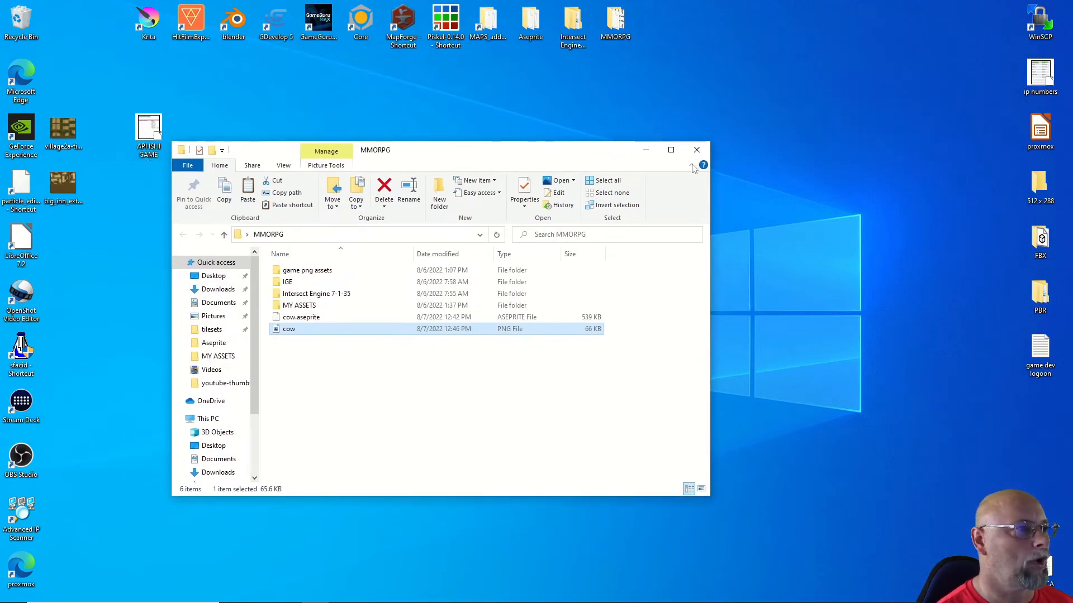
pyautogui.moveTo(276, 334); pyautogui.dragTo(286, 271)
pyautogui.doubleClick(285, 283)
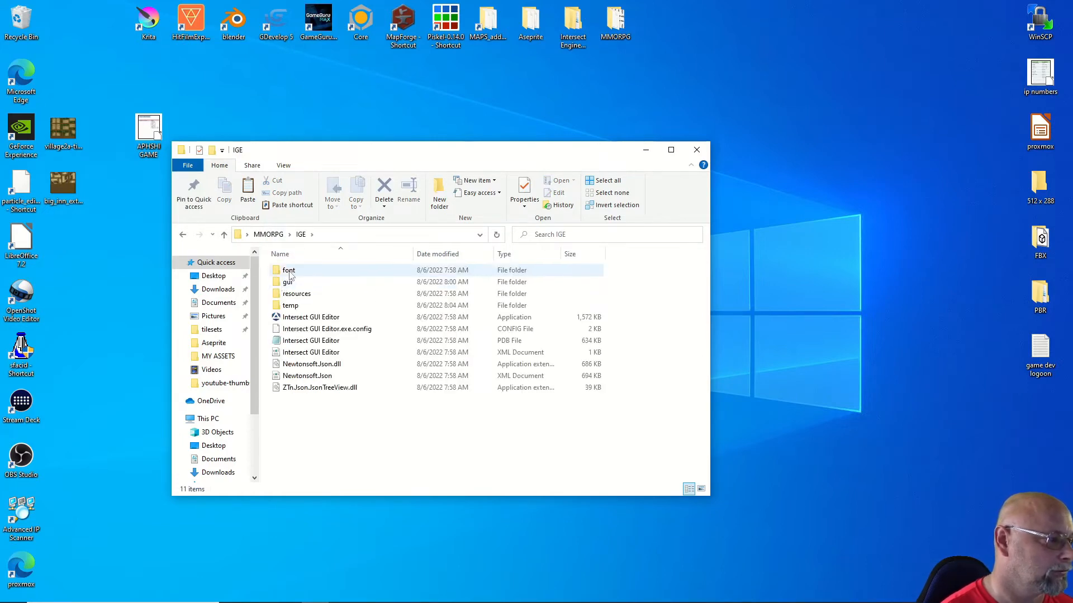
pyautogui.click(223, 234)
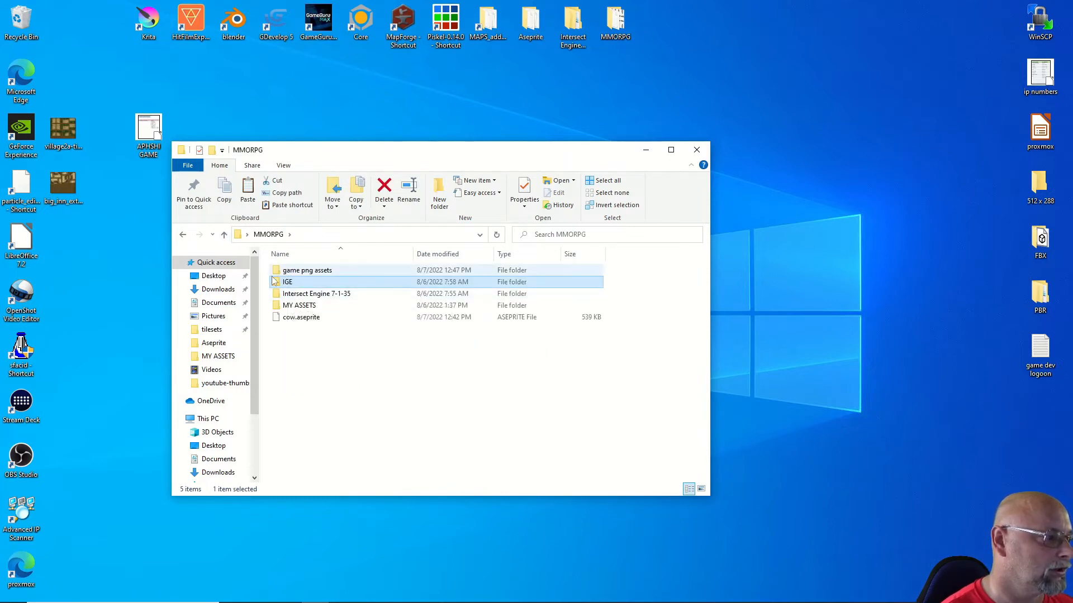
pyautogui.doubleClick(285, 271)
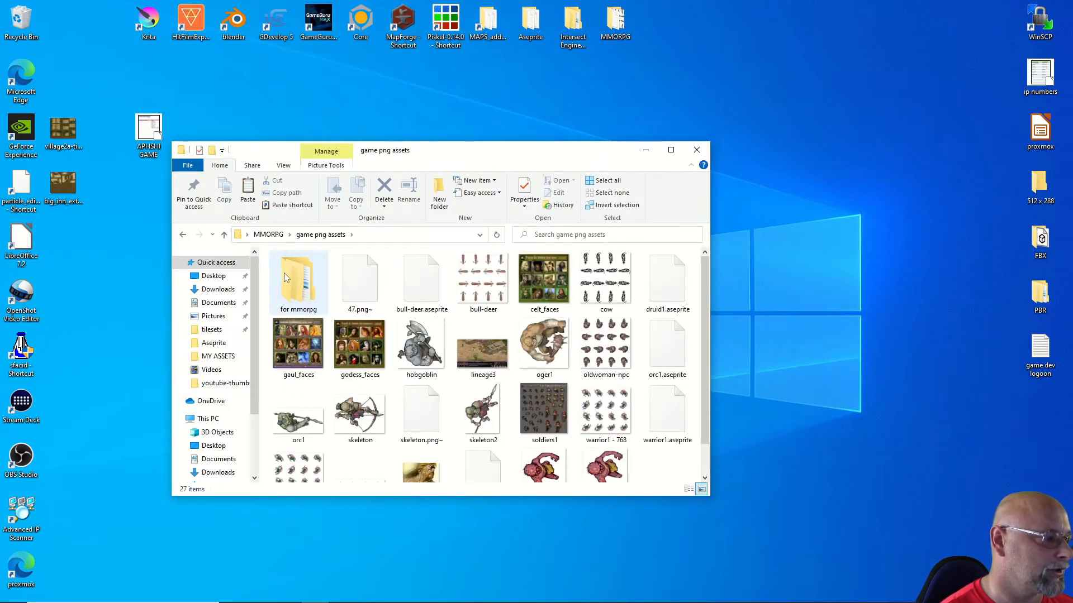
# Step: Copy Blanket_Brown_A_1x1 from the for mmorpg\items\crafting etc folder
pyautogui.doubleClick(303, 296)
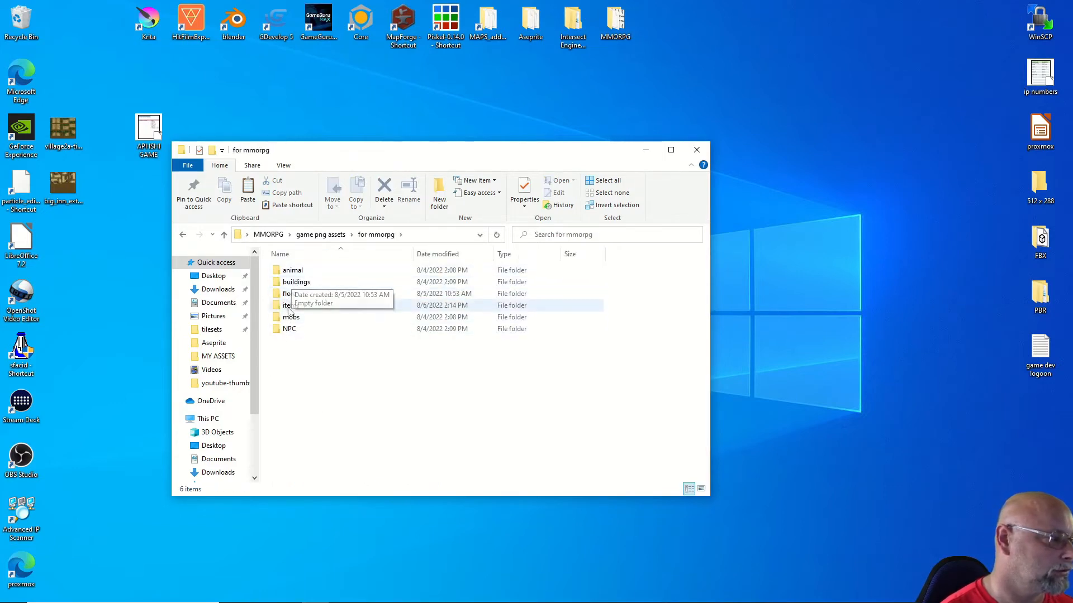
pyautogui.doubleClick(290, 305)
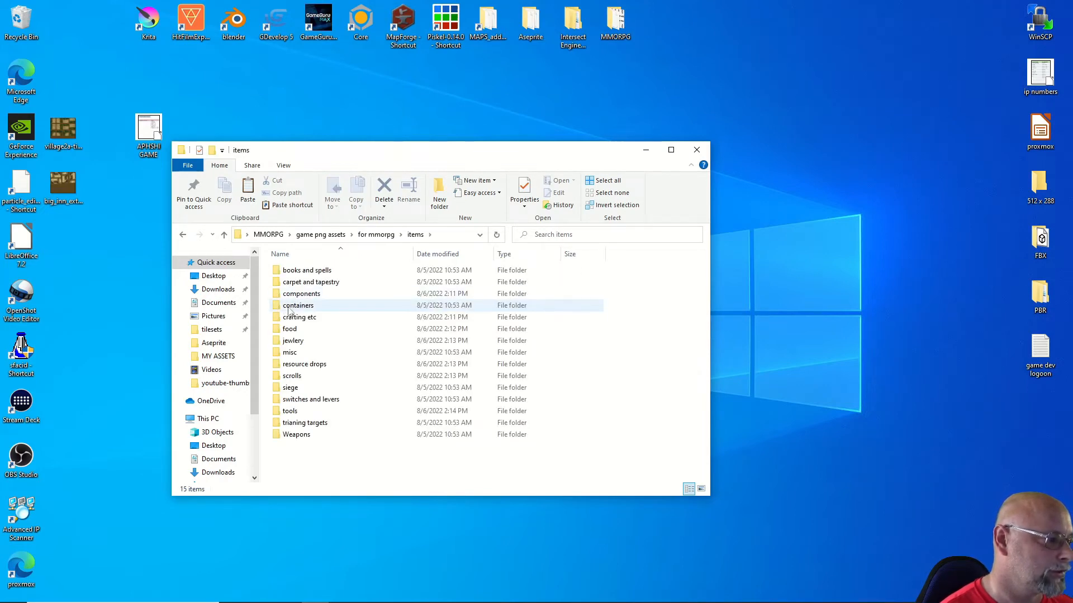
pyautogui.doubleClick(289, 329)
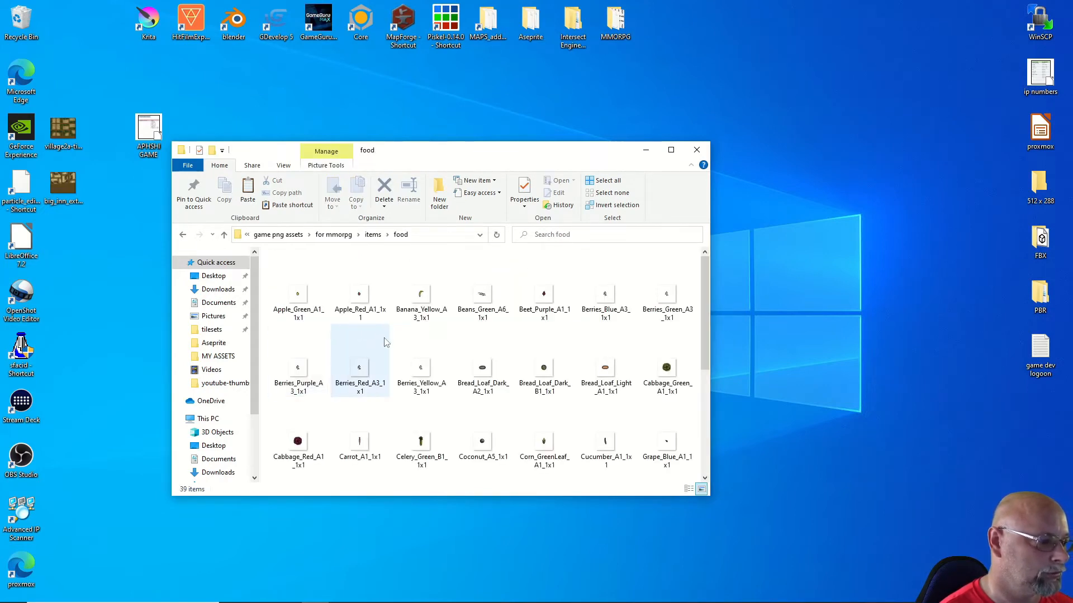
pyautogui.scroll(-3, 366, 398)
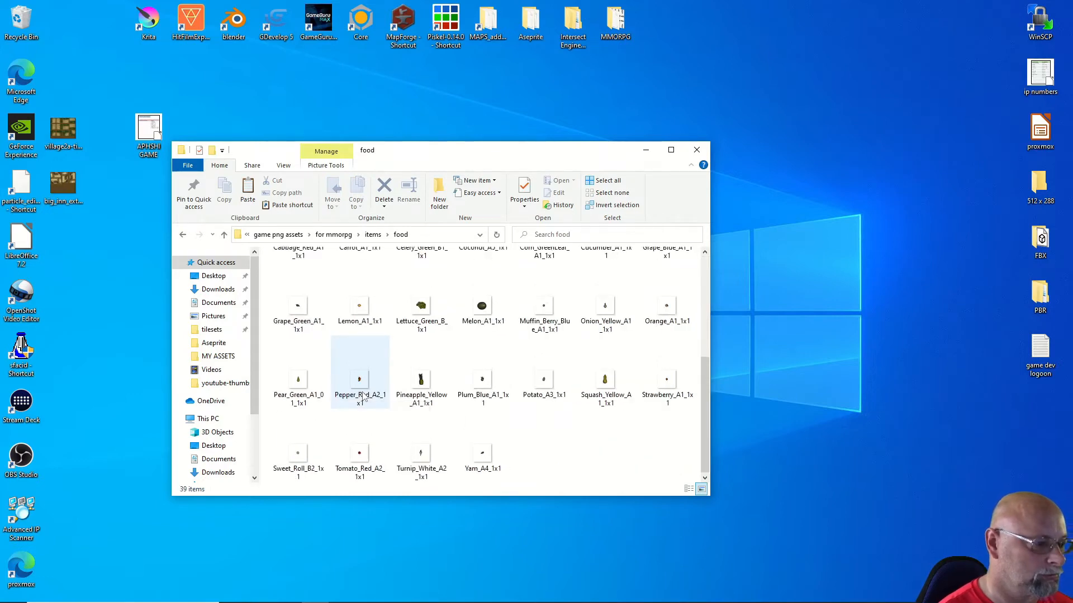
pyautogui.scroll(4, 361, 394)
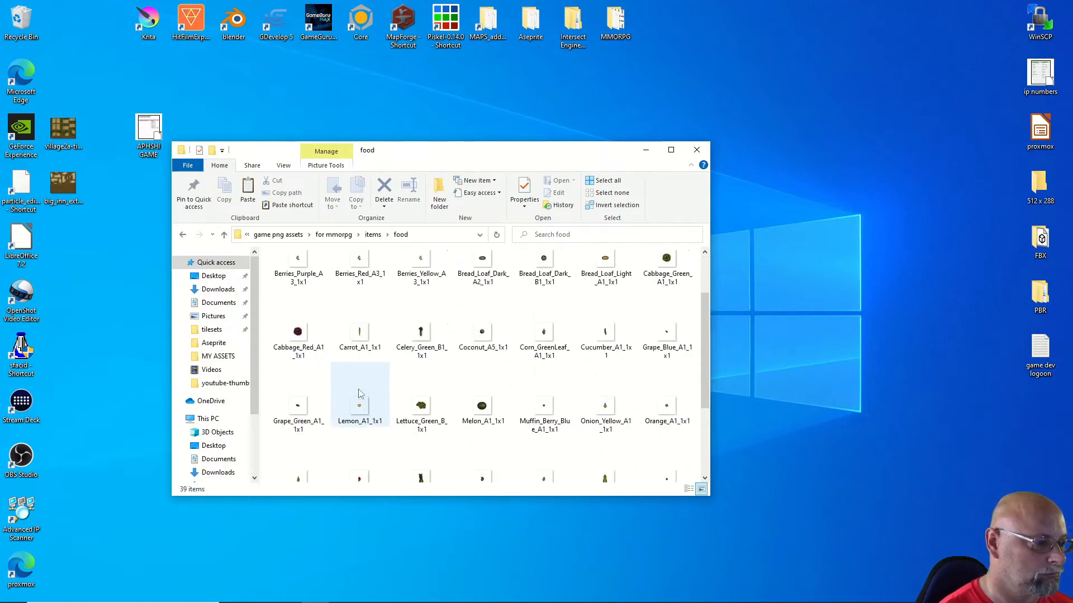
pyautogui.click(224, 234)
pyautogui.doubleClick(294, 323)
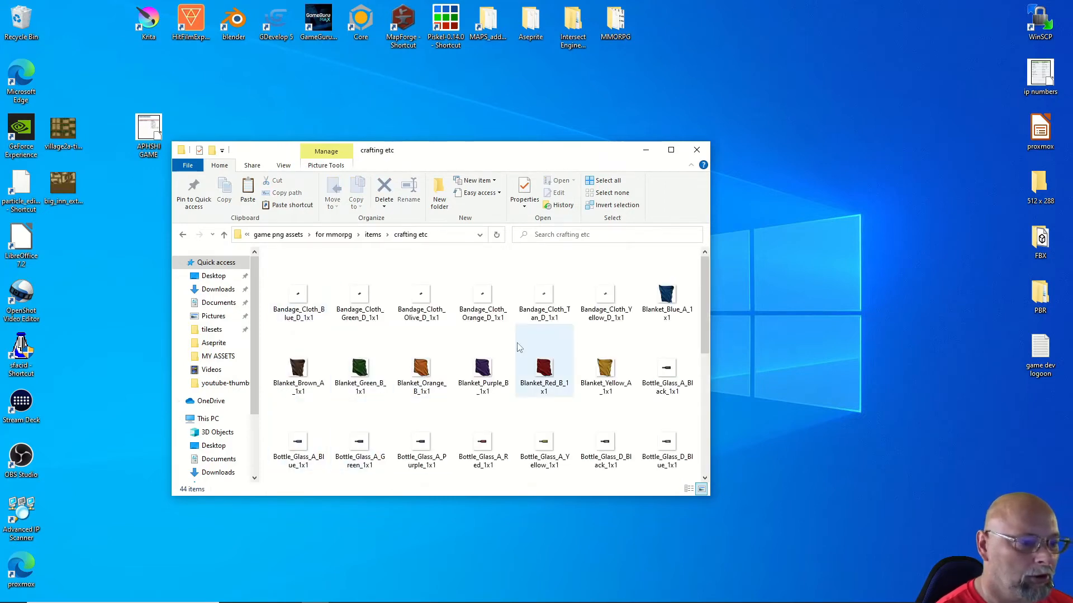
pyautogui.scroll(-5, 516, 352)
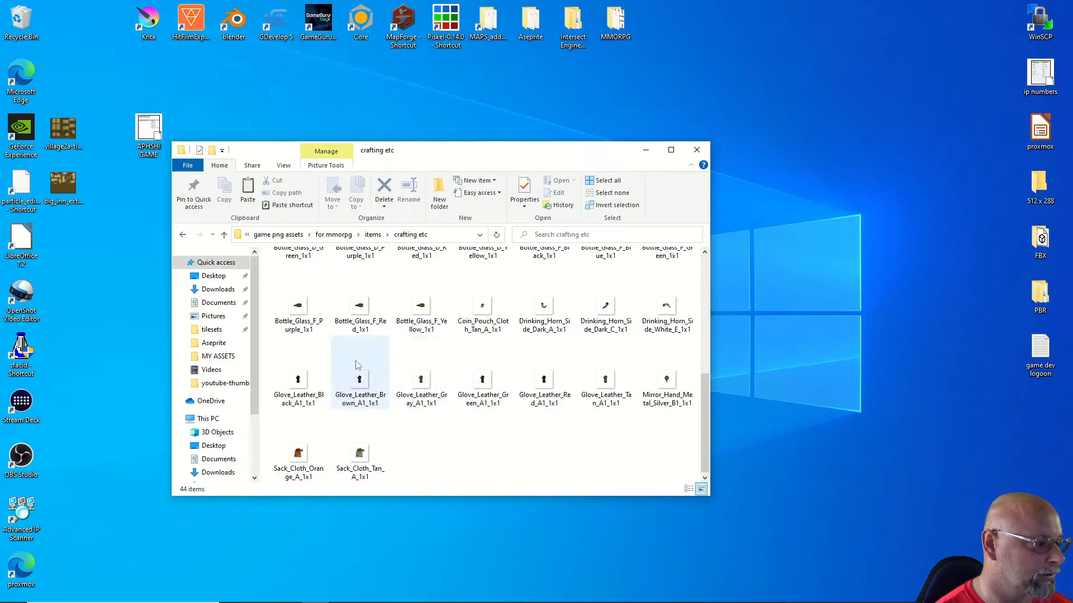
pyautogui.scroll(3, 425, 363)
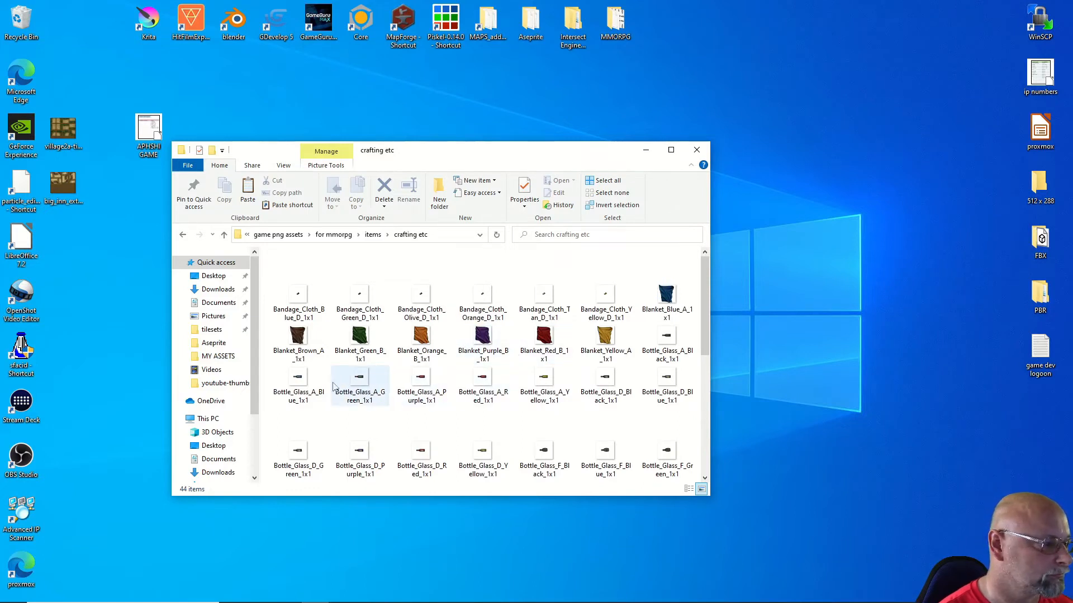
pyautogui.rightClick(297, 339)
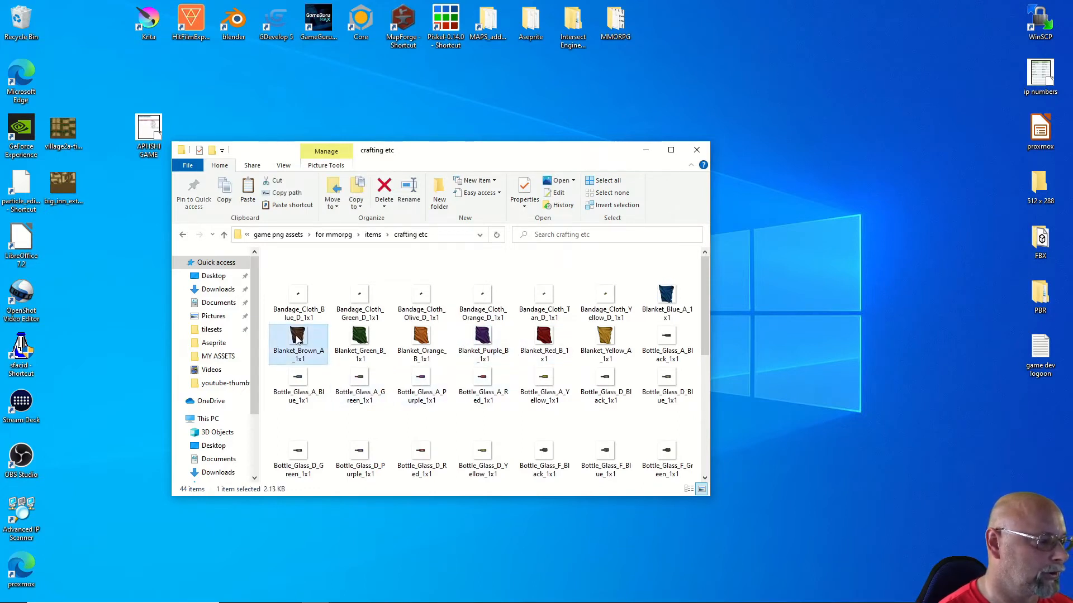
pyautogui.click(322, 269)
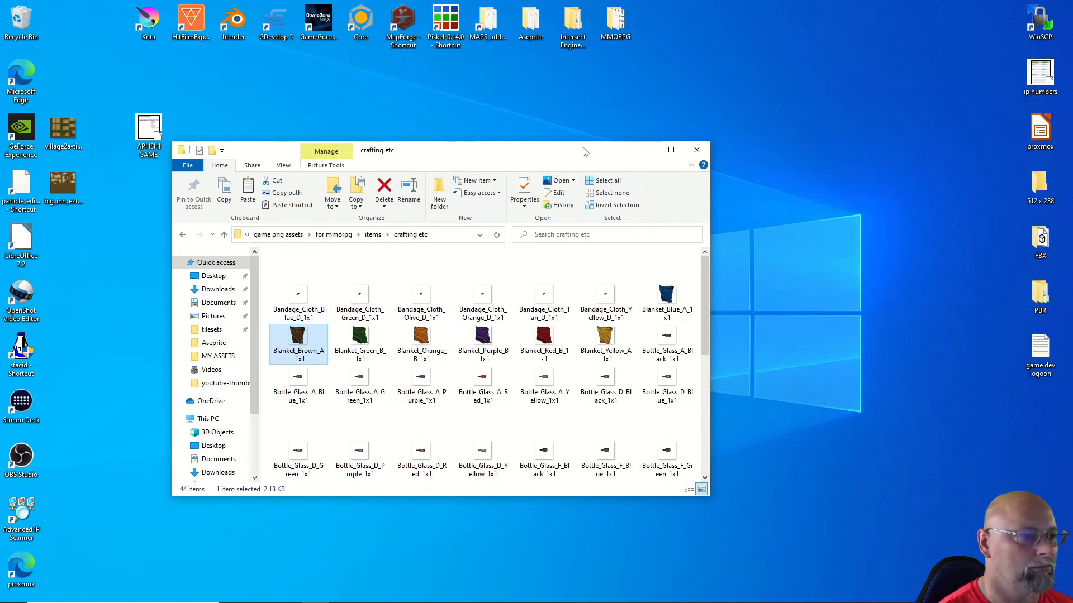
# Step: Return up to the game png assets folder
pyautogui.click(224, 235)
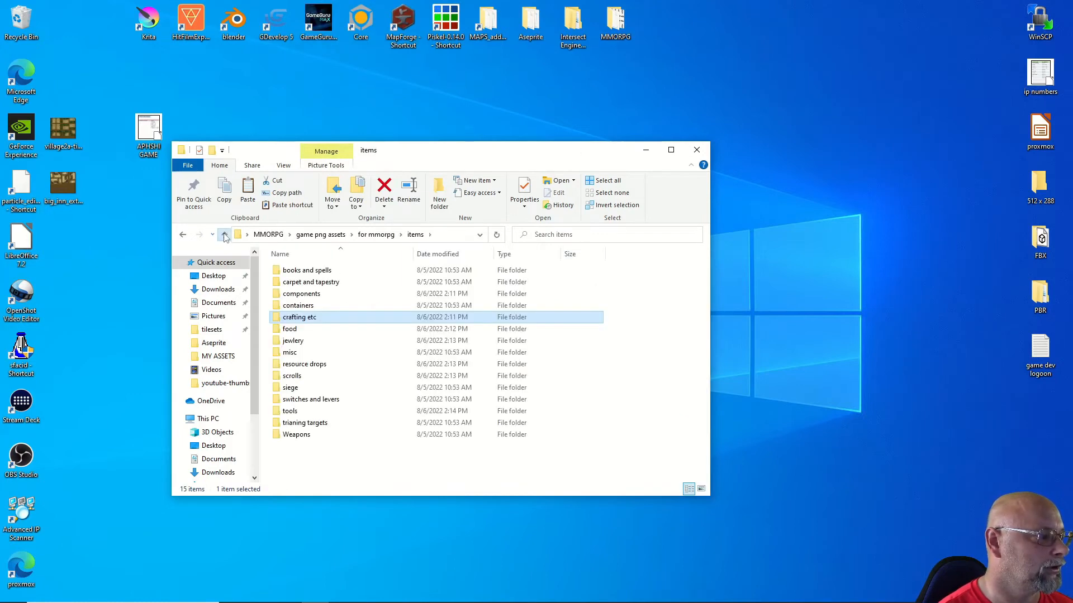
pyautogui.click(224, 234)
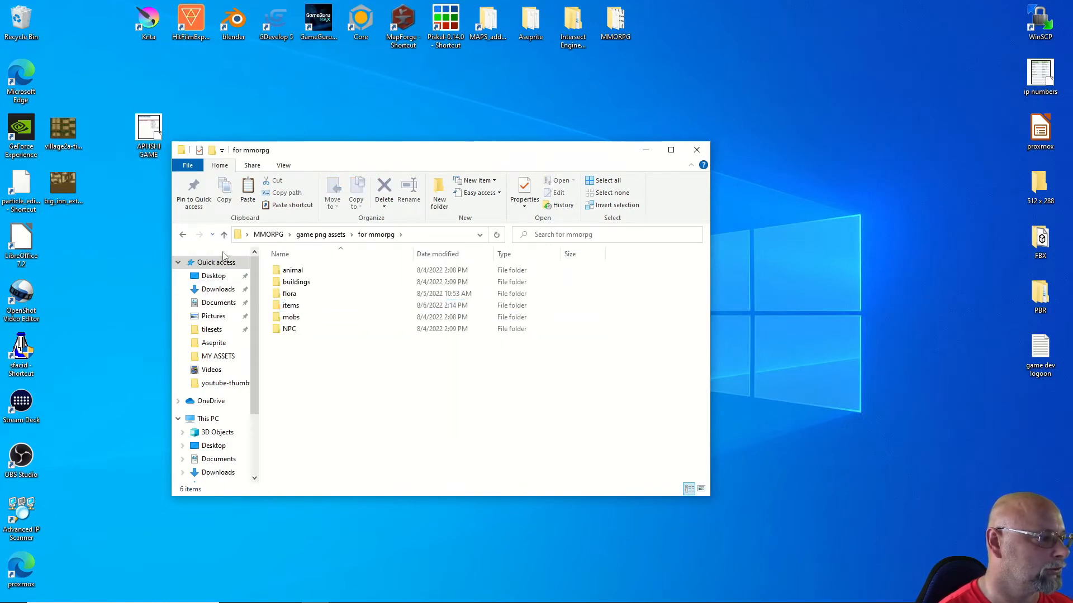
pyautogui.click(223, 235)
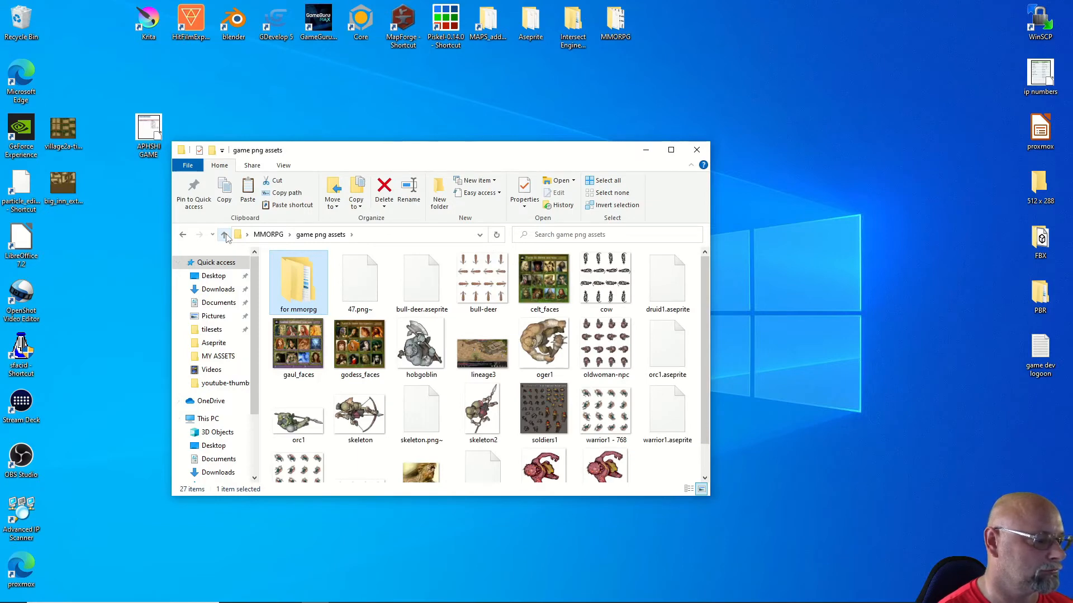
pyautogui.click(360, 472)
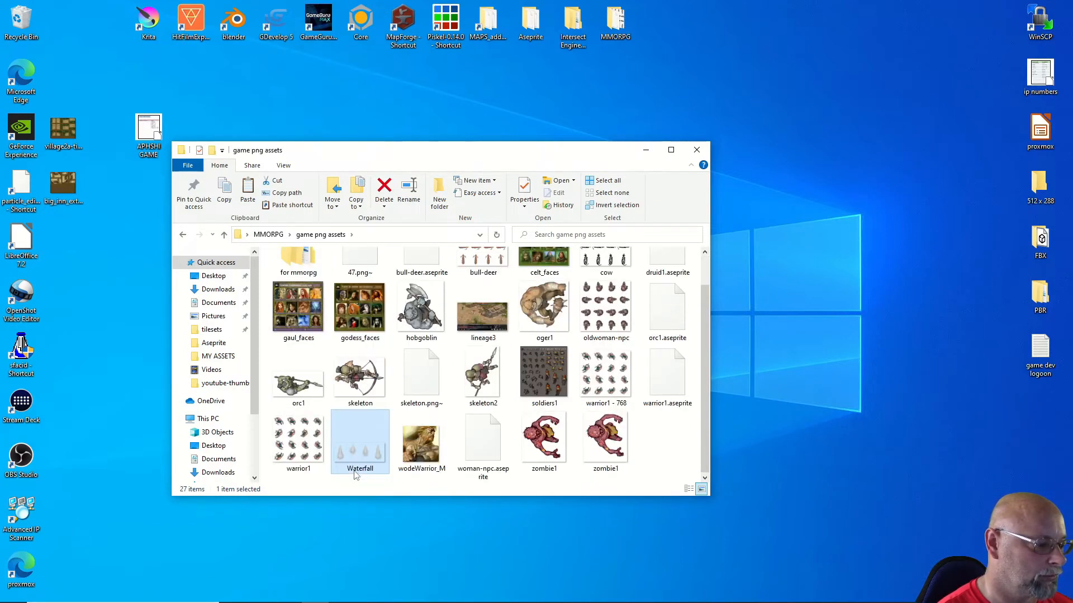
# Step: Paste the brown blanket into game png assets and resize it to 32 × 32 pixels
pyautogui.rightClick(657, 475)
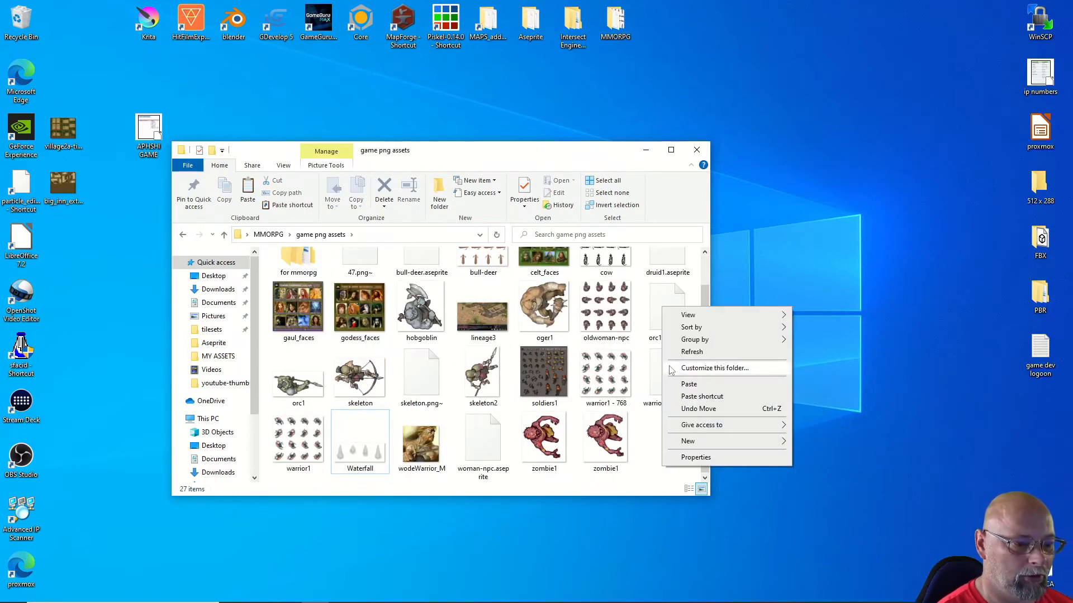
pyautogui.click(682, 384)
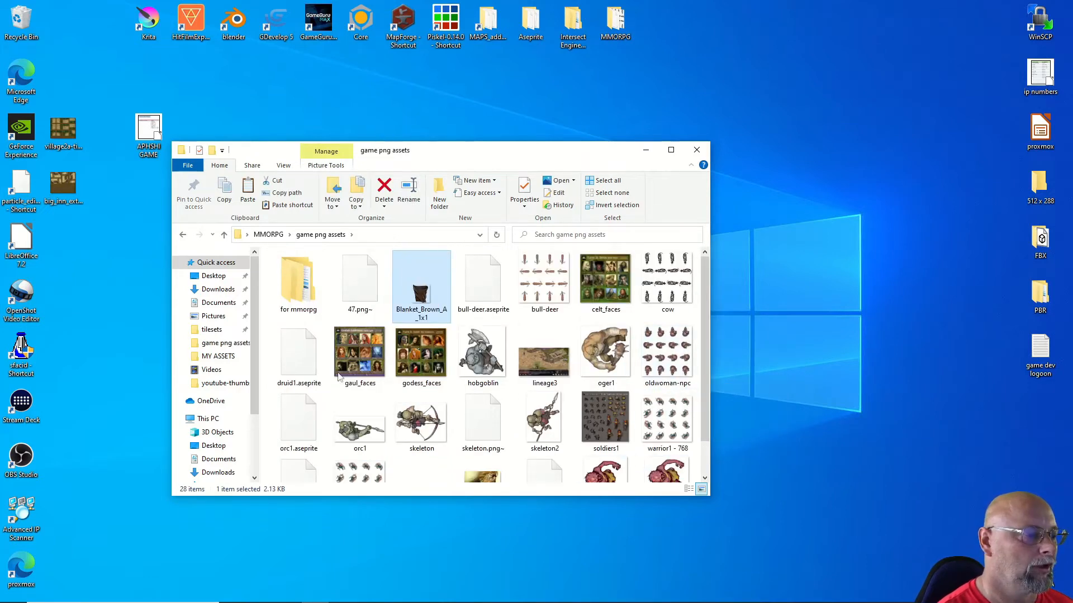
pyautogui.rightClick(427, 304)
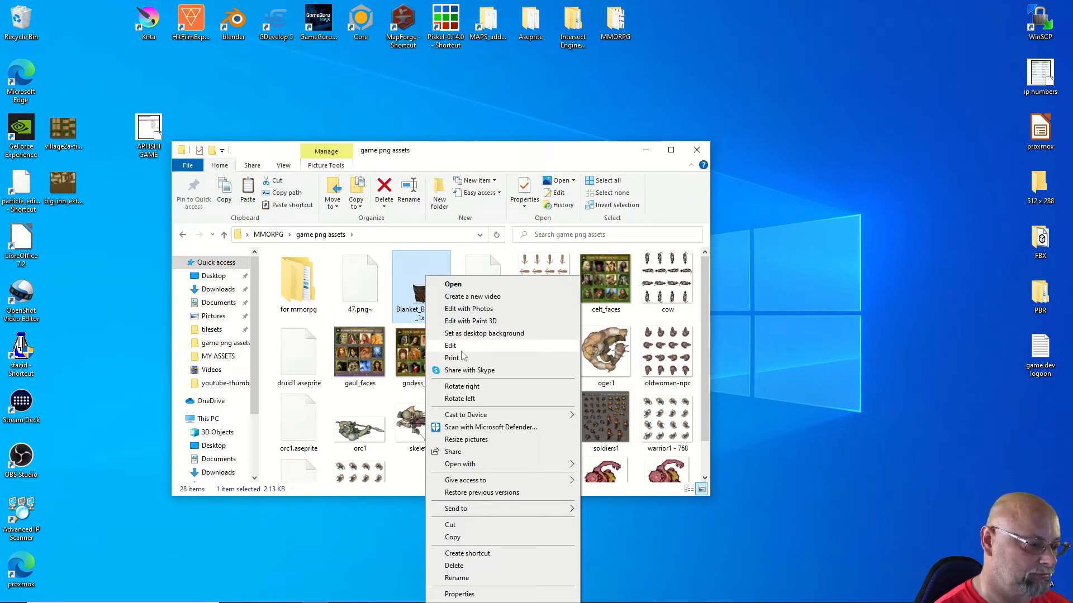
pyautogui.click(468, 440)
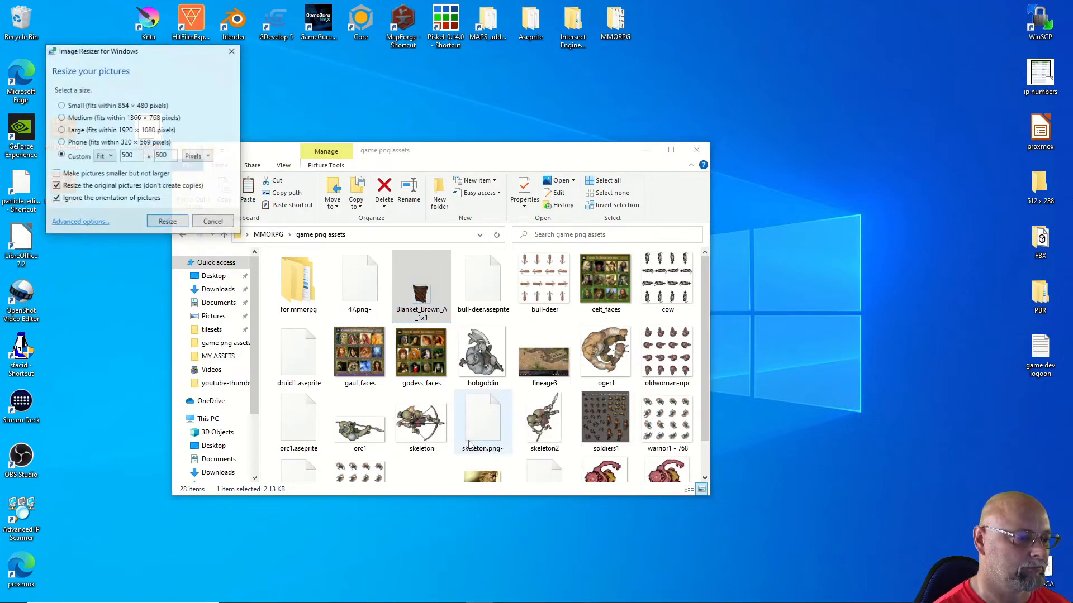
pyautogui.doubleClick(130, 157)
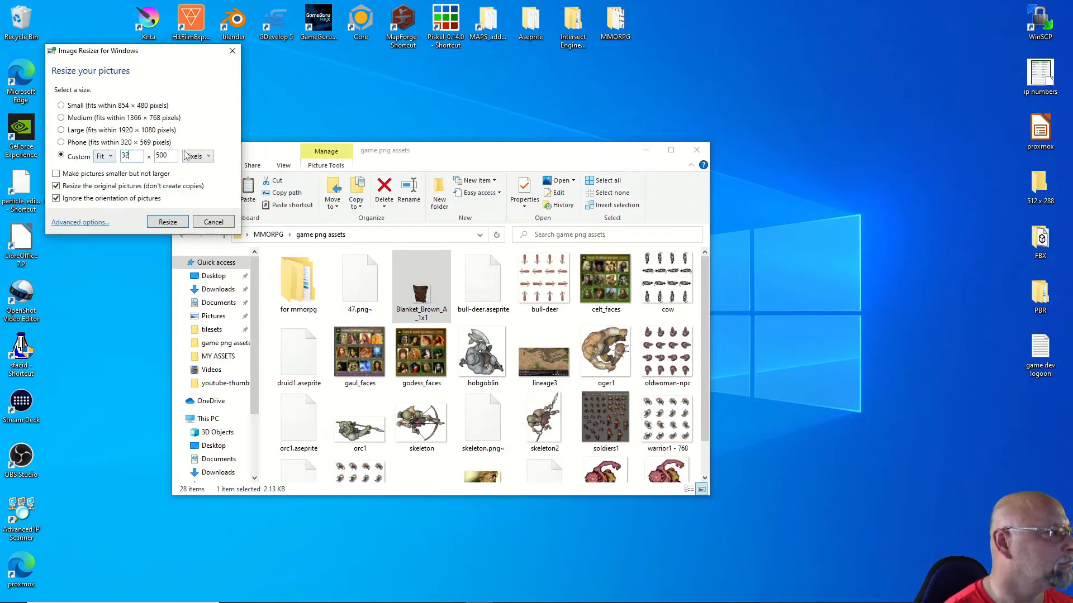
pyautogui.press('Tab')
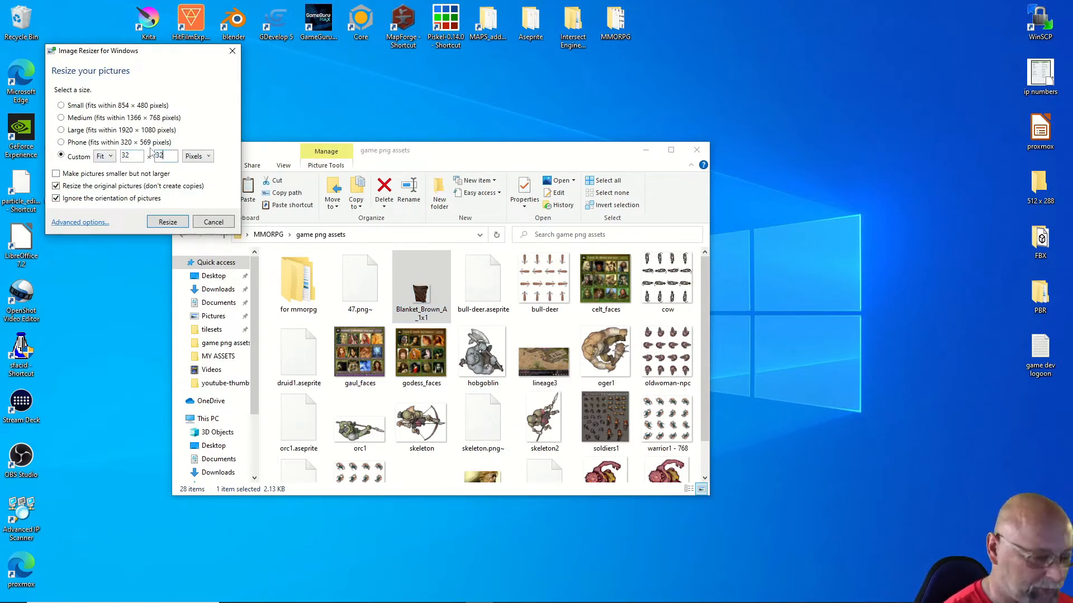
pyautogui.click(167, 222)
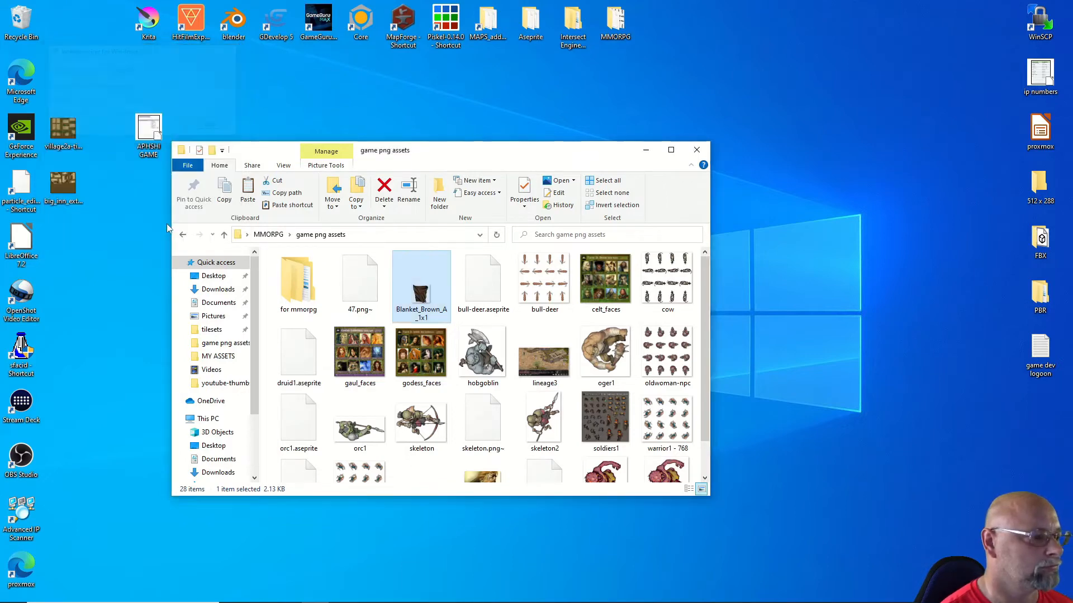
# Step: Rename the resized blanket image to cowhide and copy it
pyautogui.rightClick(411, 313)
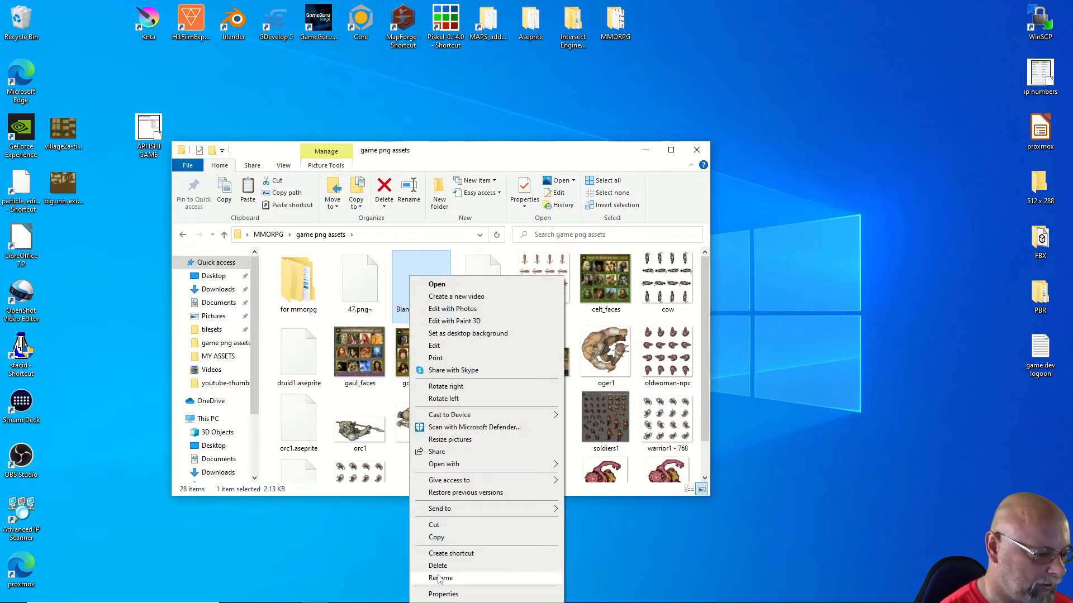
pyautogui.click(440, 578)
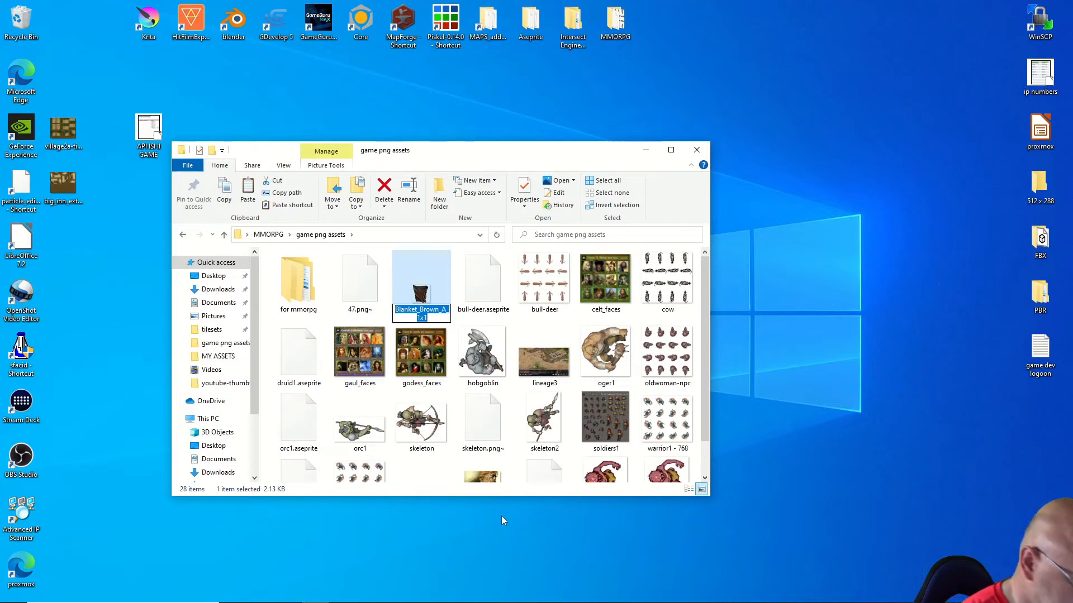
pyautogui.write('cowhide')
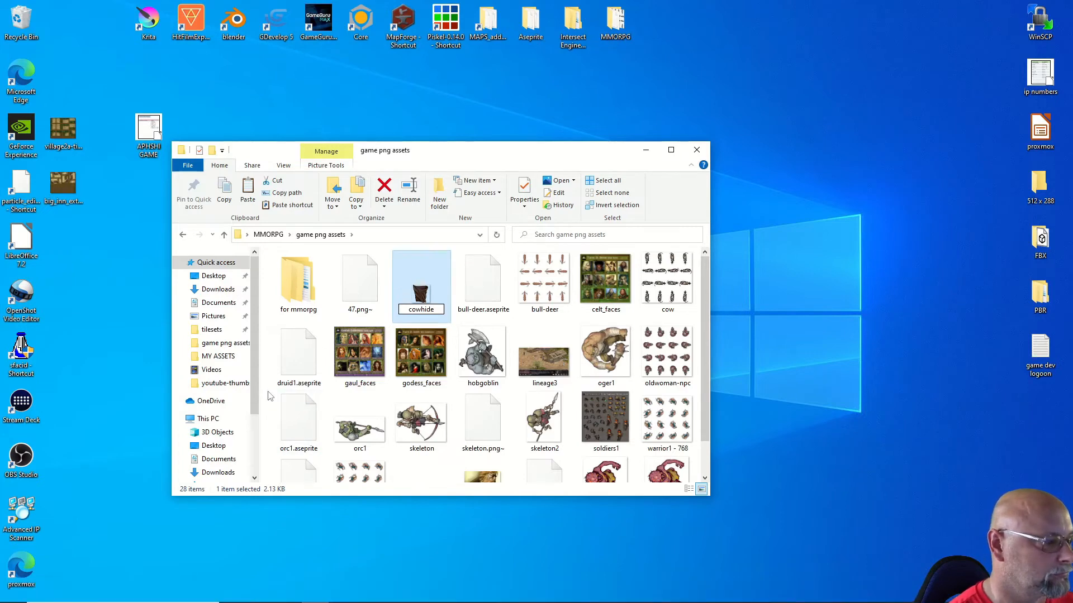
pyautogui.press('Return')
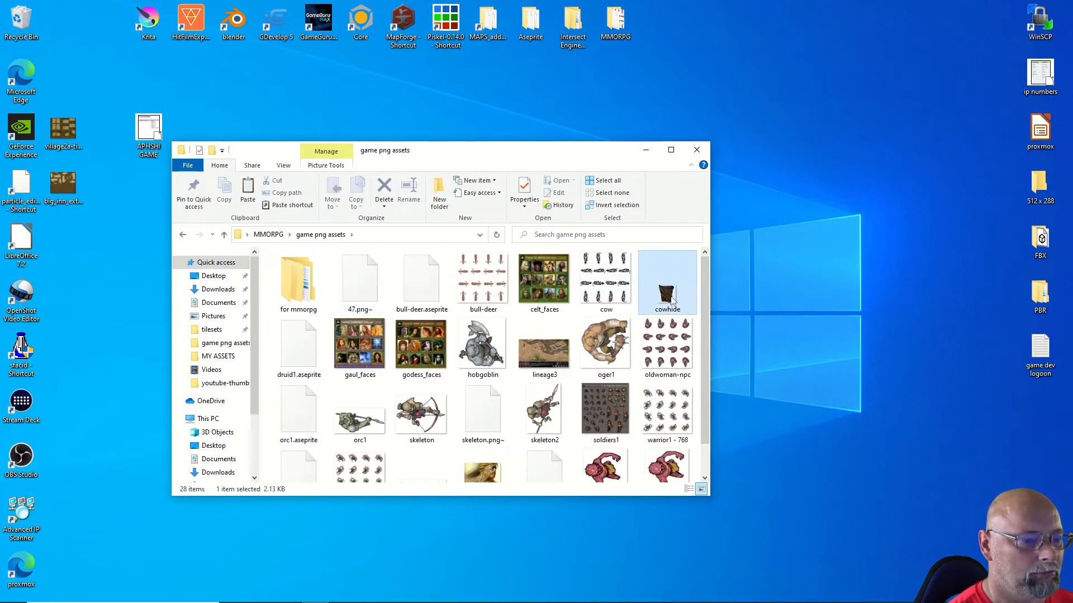
pyautogui.rightClick(671, 300)
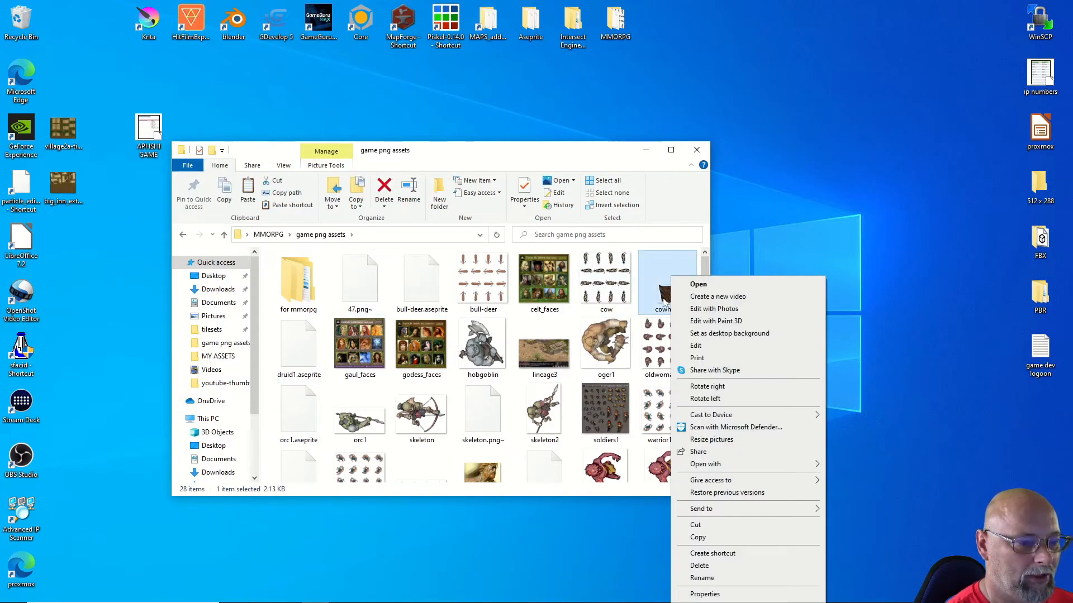
pyautogui.click(697, 537)
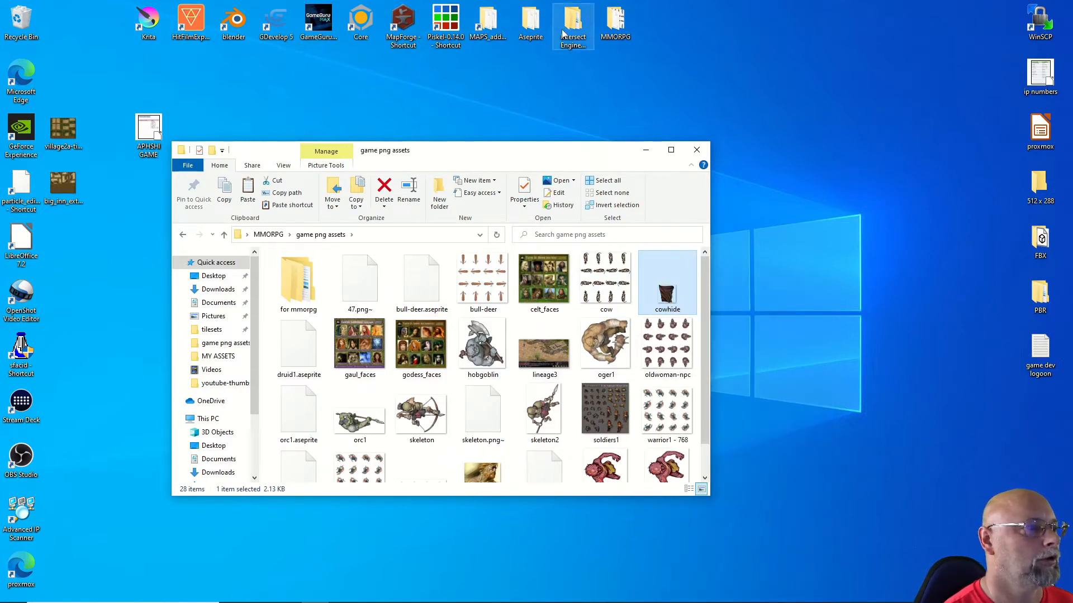
# Step: Paste cowhide into Intersect Engine's Client and Editor\resources\items folder and close Explorer
pyautogui.click(698, 150)
pyautogui.doubleClick(573, 25)
pyautogui.doubleClick(278, 272)
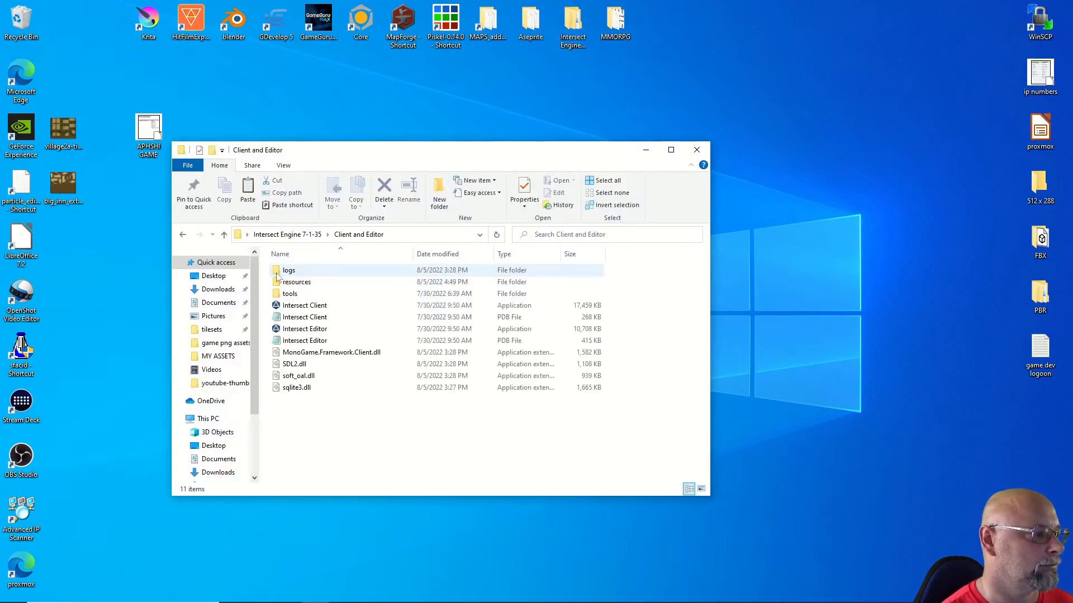
pyautogui.doubleClick(290, 282)
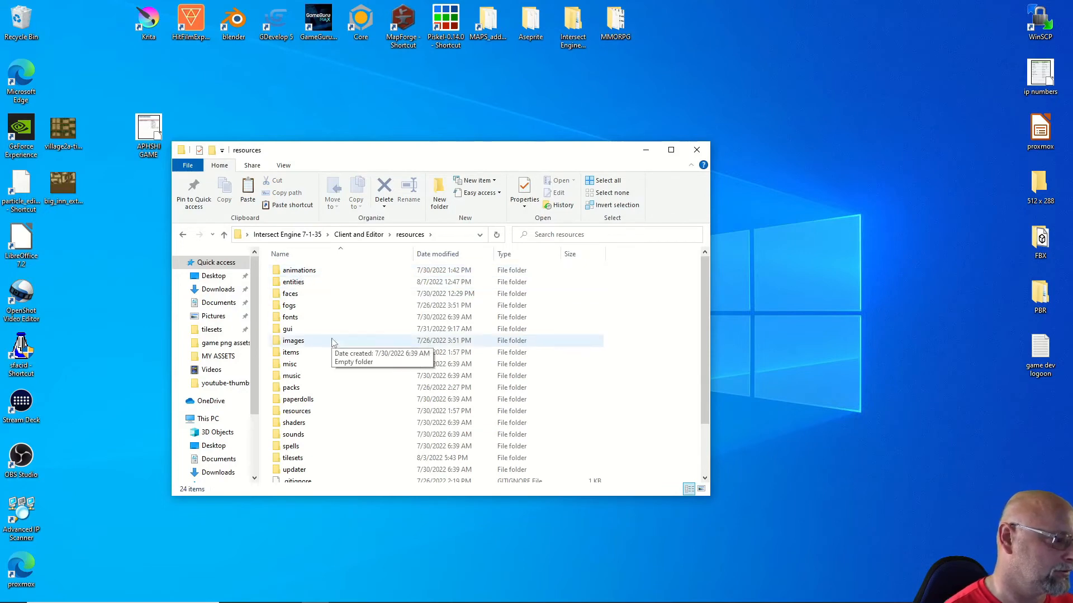
pyautogui.doubleClick(291, 352)
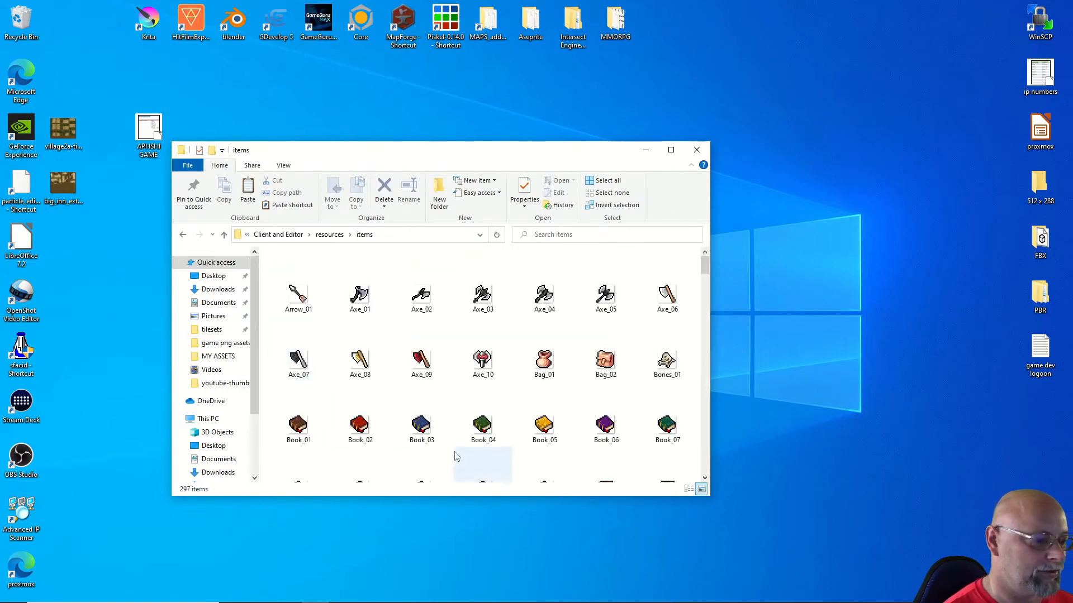
pyautogui.scroll(-1, 521, 465)
pyautogui.rightClick(521, 468)
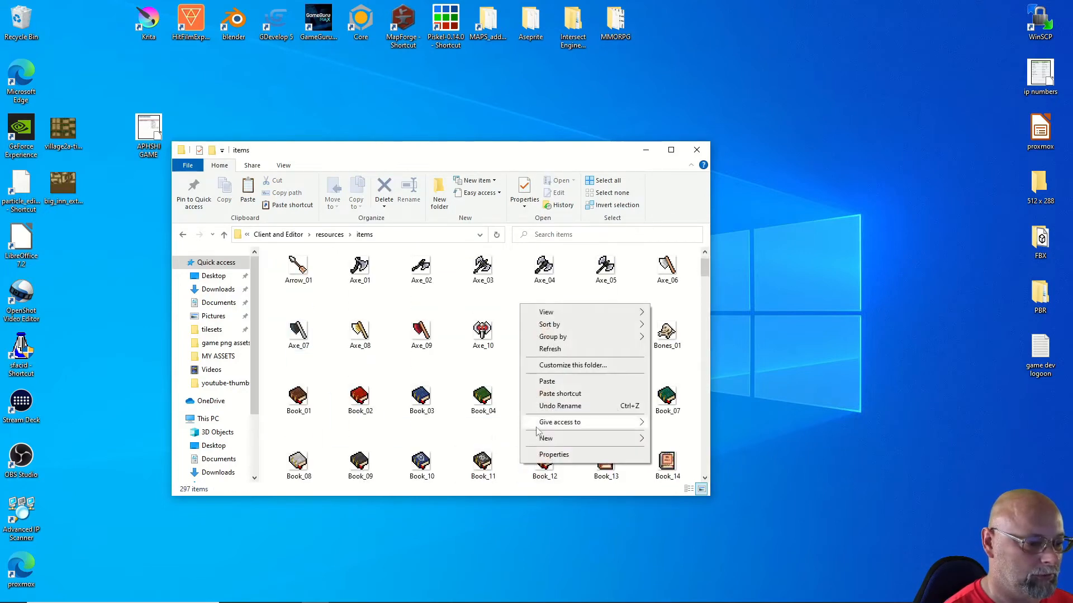
pyautogui.click(546, 382)
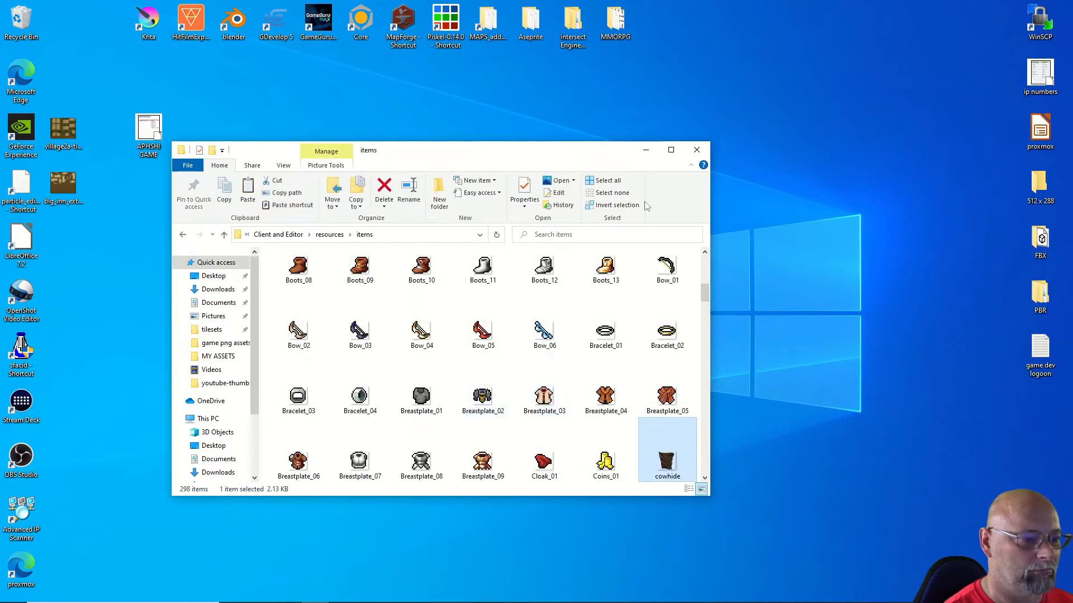
pyautogui.click(696, 151)
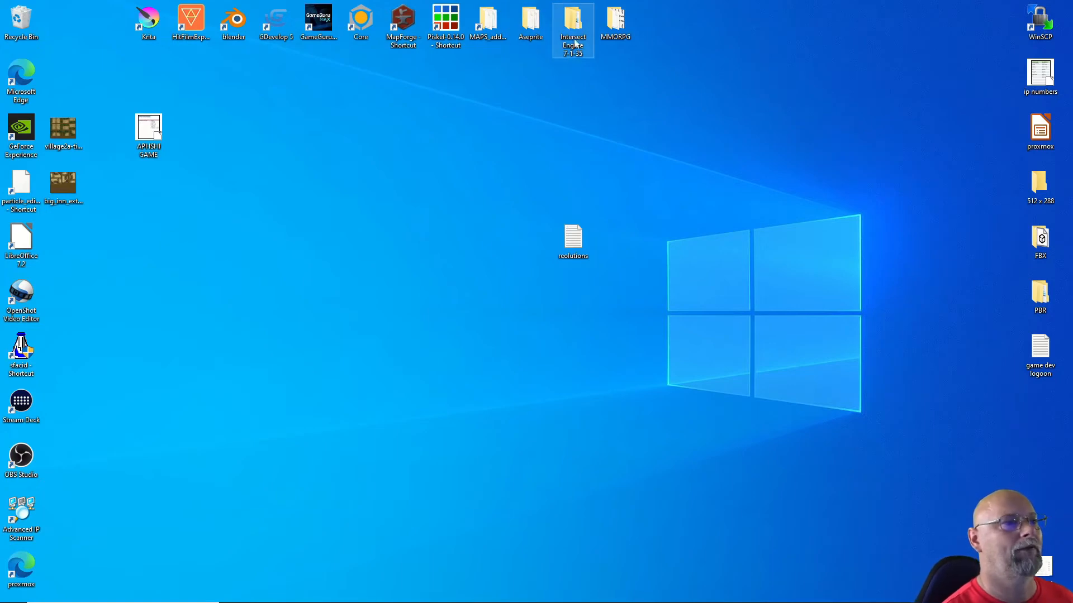
# Step: Start Intersect Server from the Intersect Engine Server folder and minimize its console
pyautogui.doubleClick(571, 36)
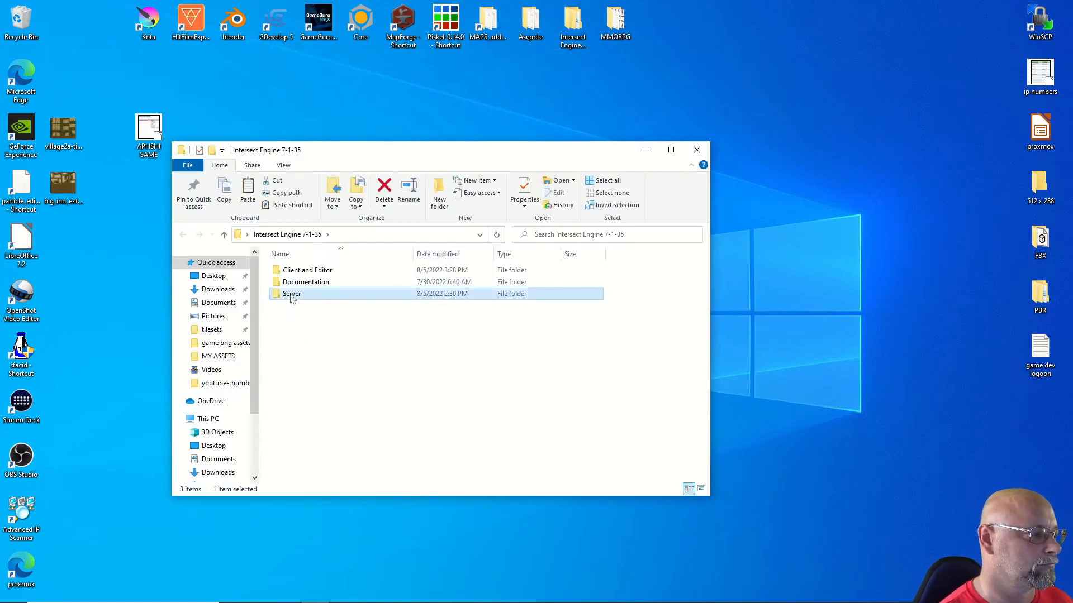
pyautogui.doubleClick(290, 294)
pyautogui.doubleClick(304, 306)
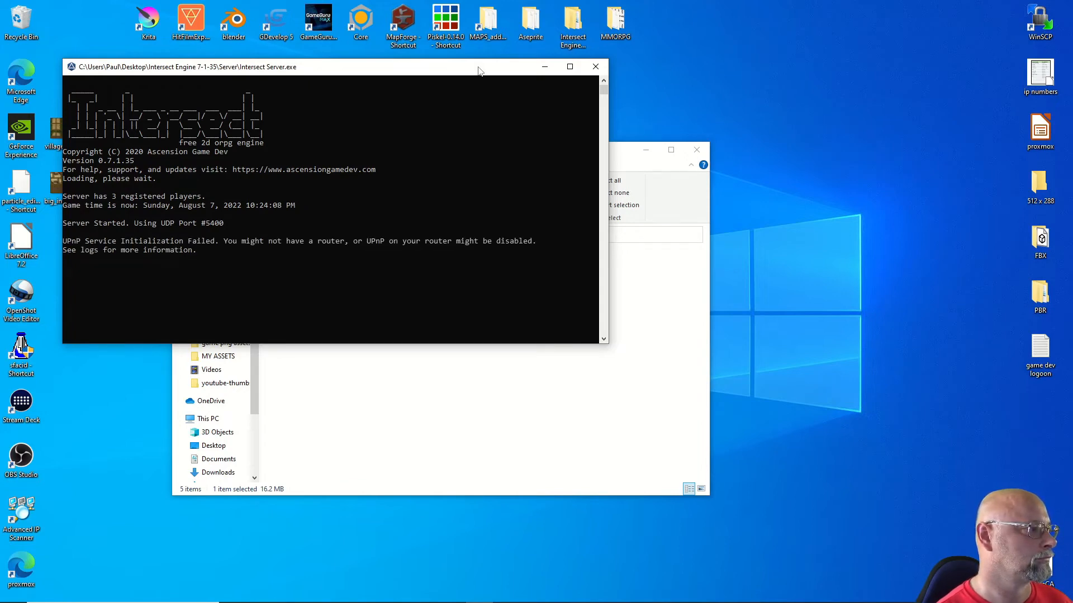
pyautogui.click(544, 66)
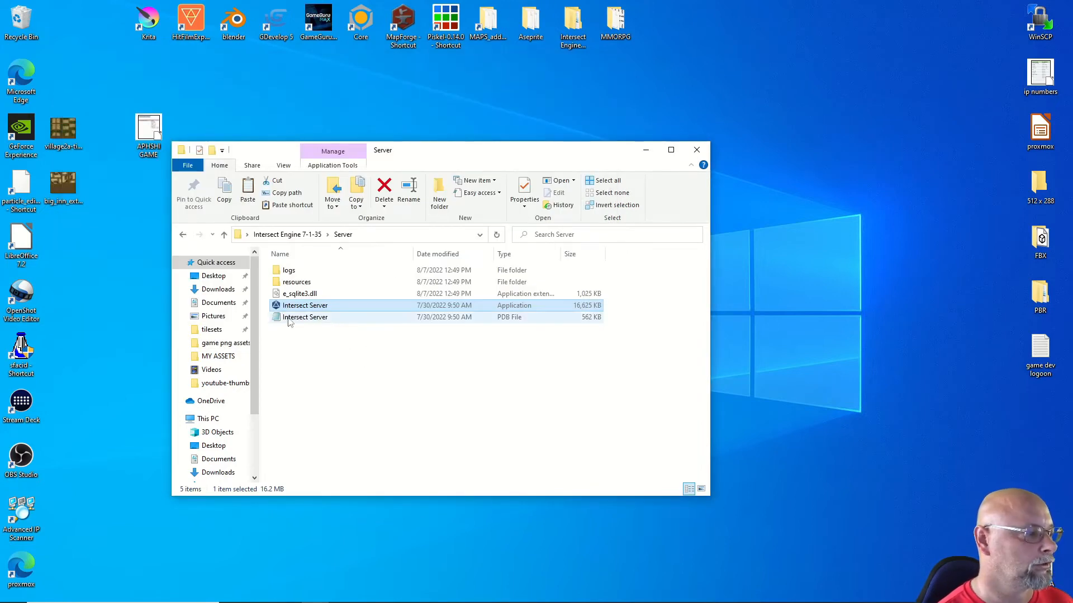
# Step: Run Intersect Editor from the Client and Editor folder and log in
pyautogui.doubleClick(289, 282)
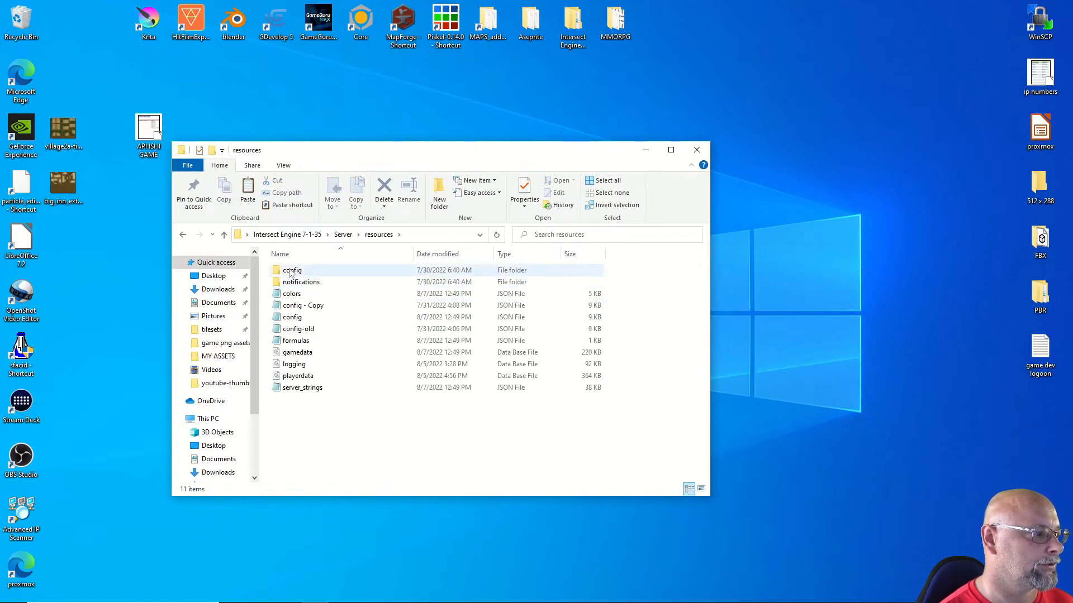
pyautogui.click(223, 235)
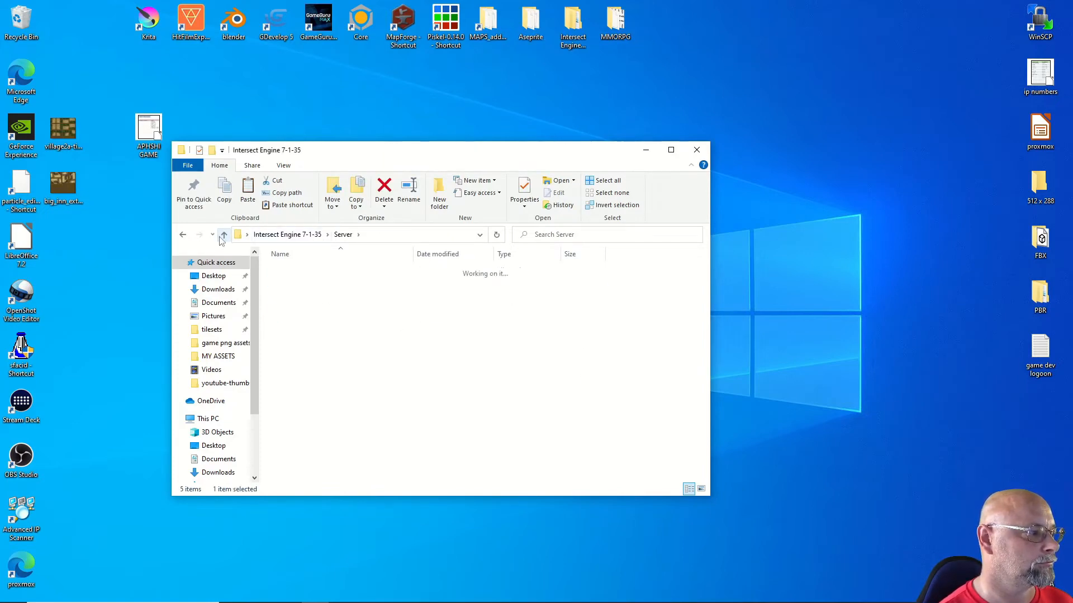
pyautogui.doubleClick(301, 271)
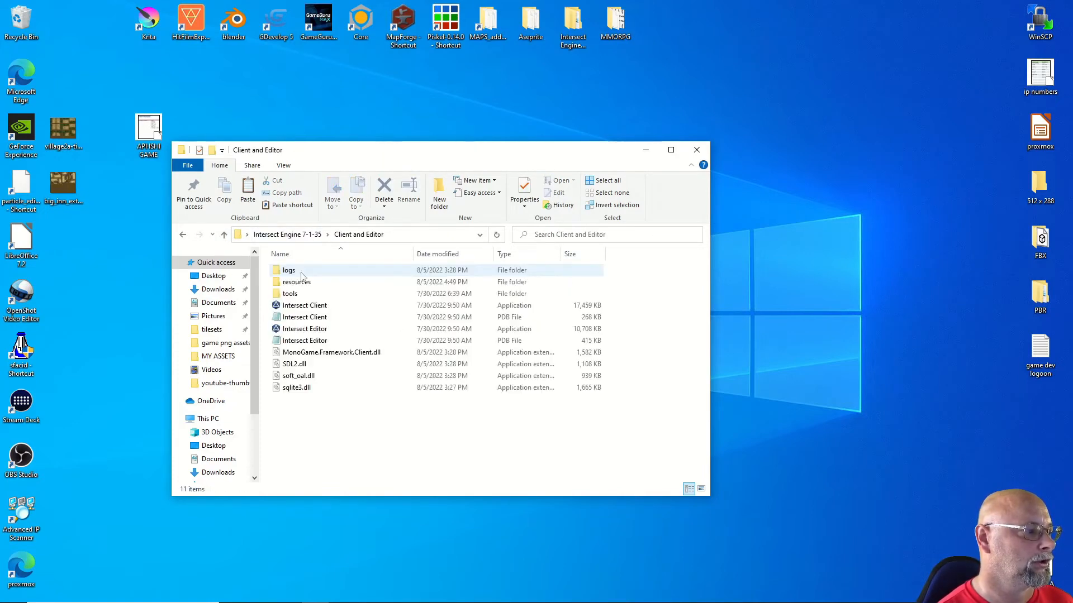
pyautogui.click(302, 329)
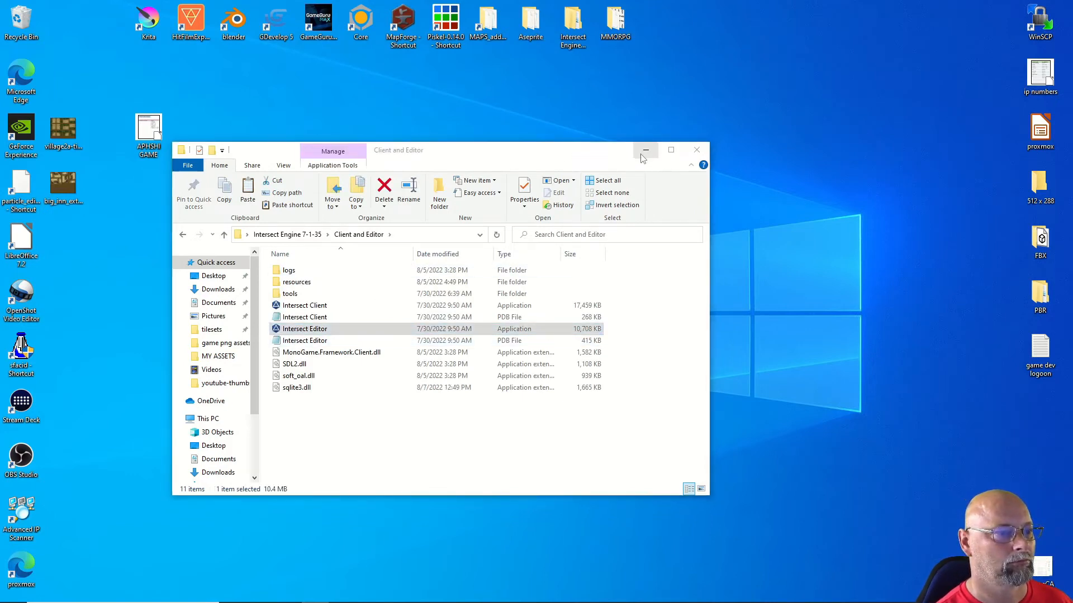
pyautogui.click(670, 379)
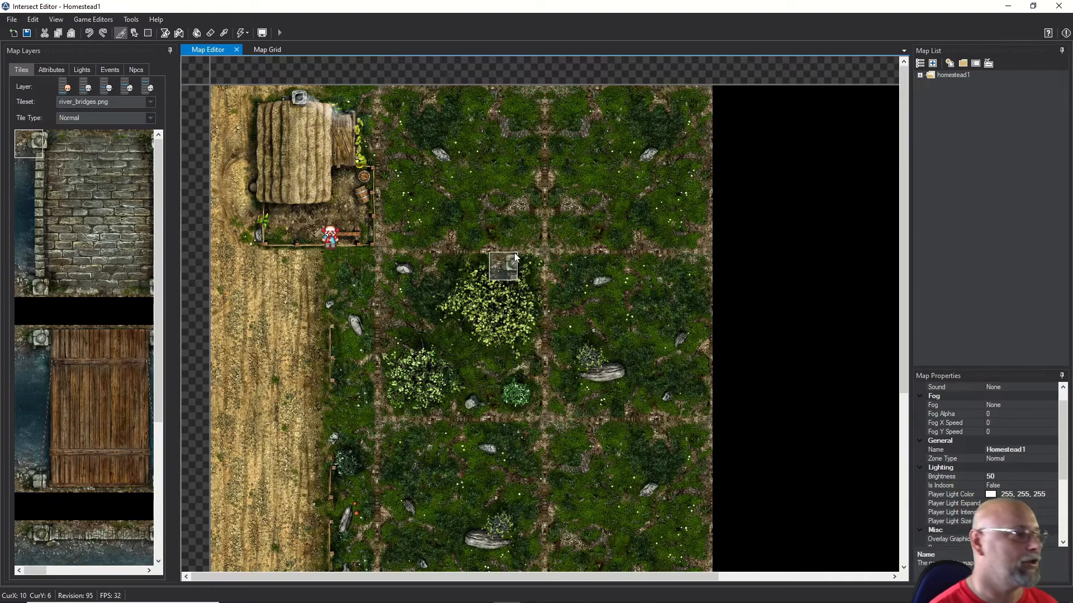
# Step: Add a new NPC in the Npc Editor and name it Cow
pyautogui.click(93, 20)
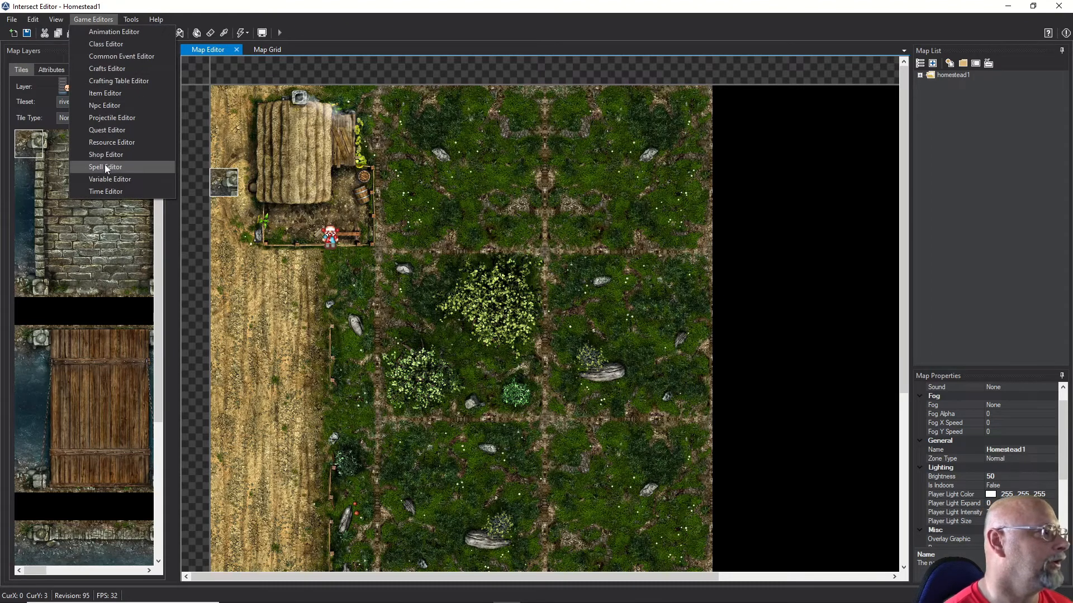
pyautogui.click(95, 106)
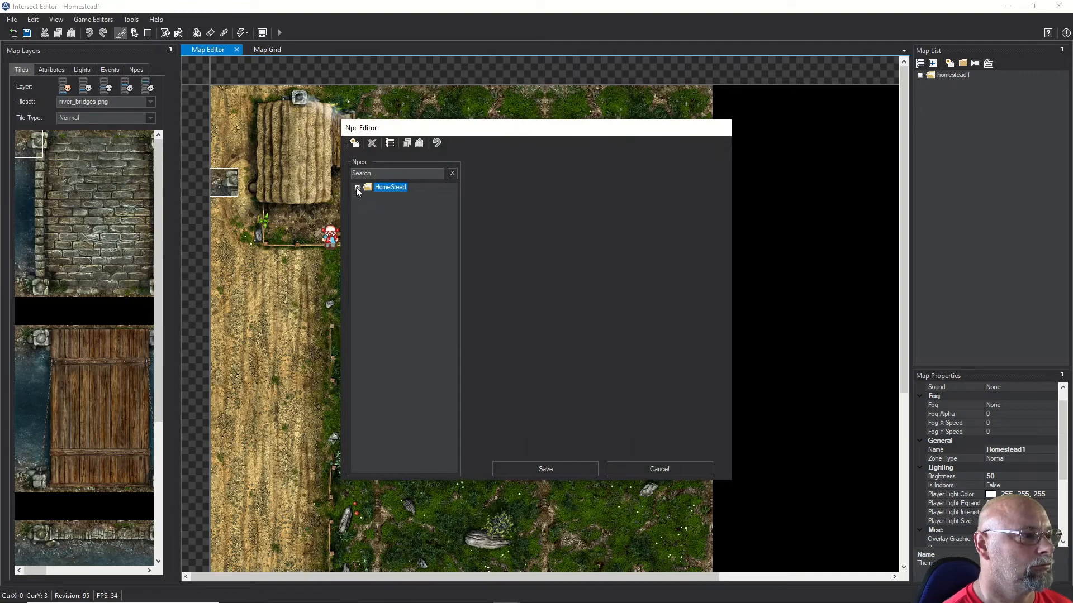
pyautogui.click(354, 144)
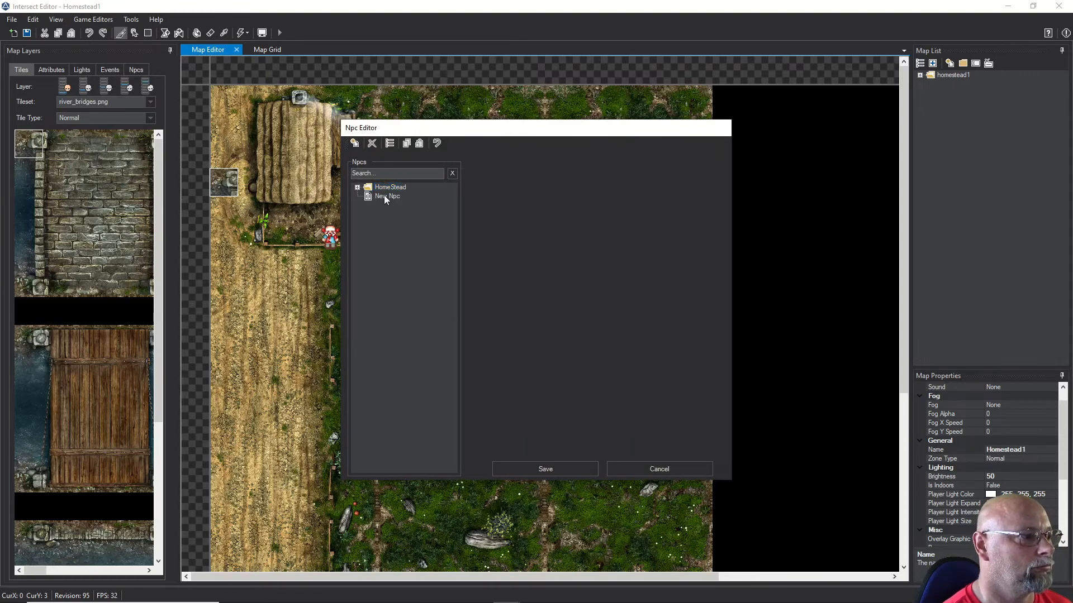
pyautogui.click(383, 197)
pyautogui.press('Tab')
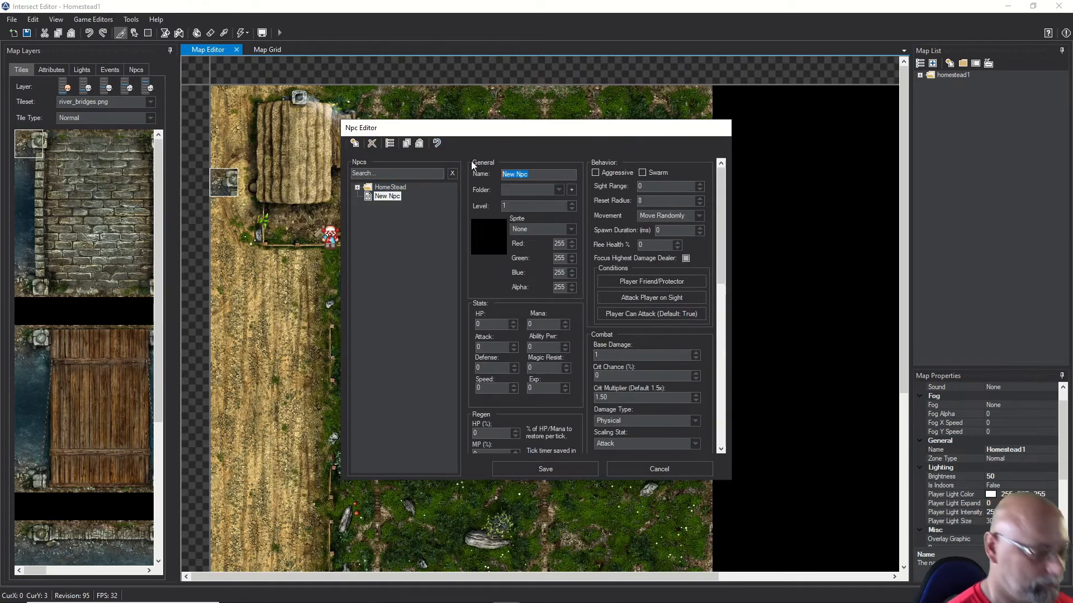
pyautogui.write('Cow')
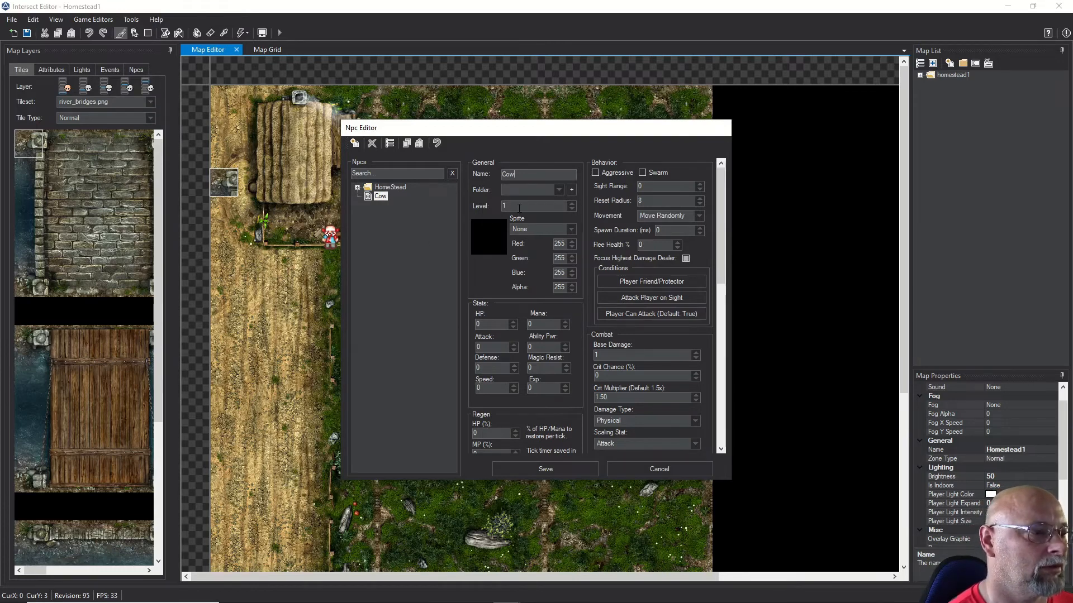
# Step: Give the Cow the cow.png sprite, HP 35, Attack and Defense 1, Speed 3, Exp 5
pyautogui.click(568, 230)
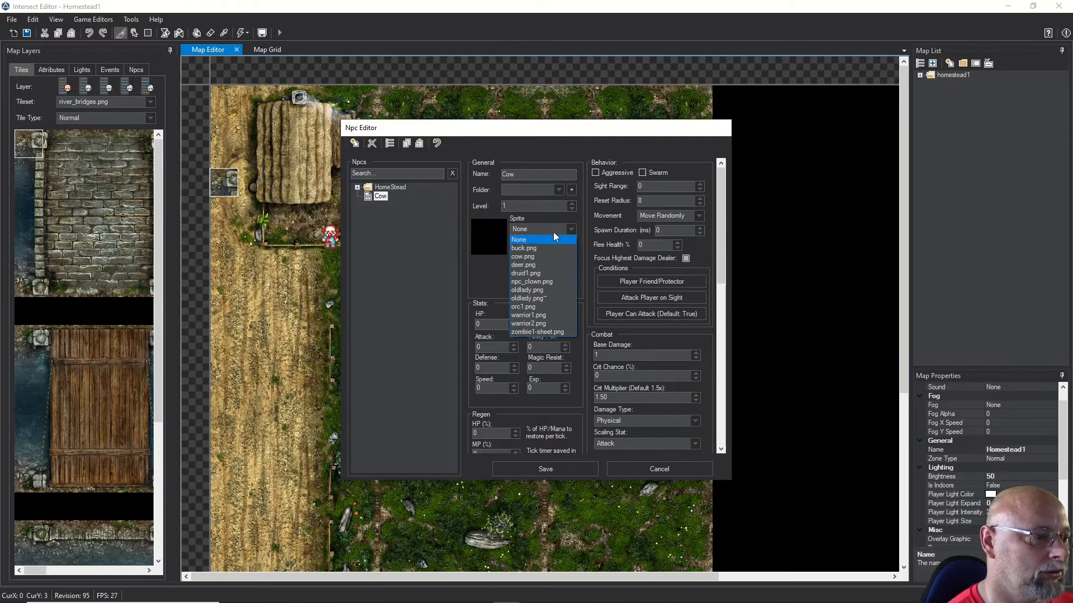
pyautogui.click(534, 255)
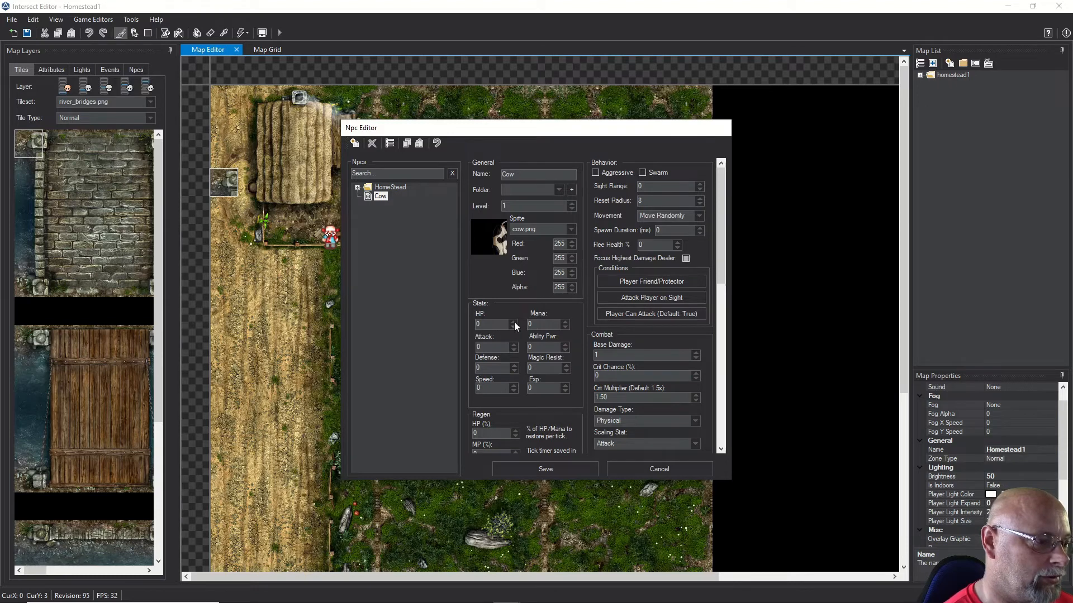
pyautogui.moveTo(508, 323); pyautogui.dragTo(449, 317)
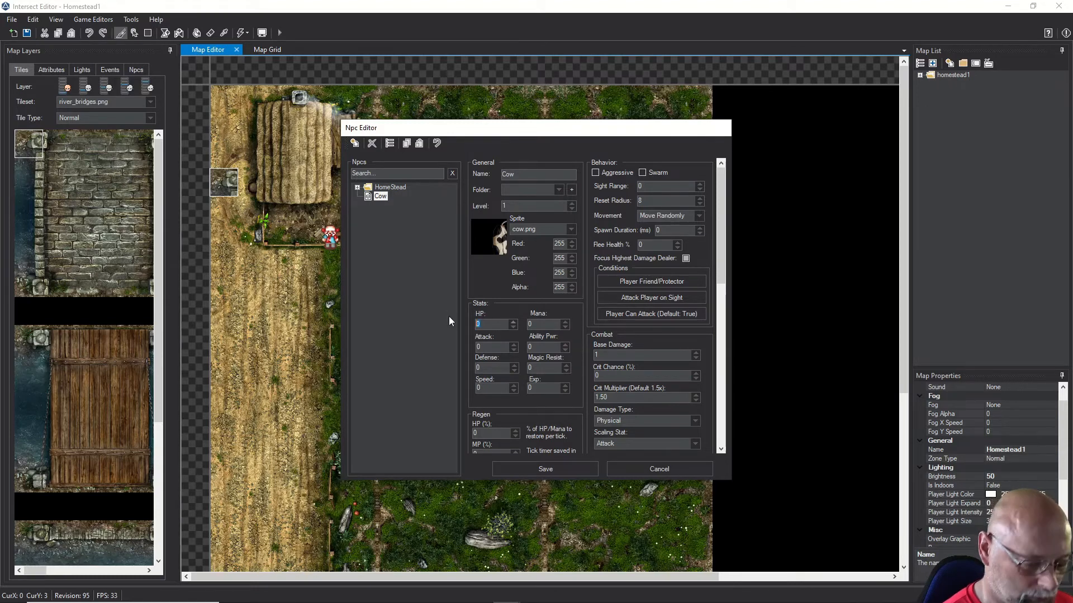
pyautogui.write('35')
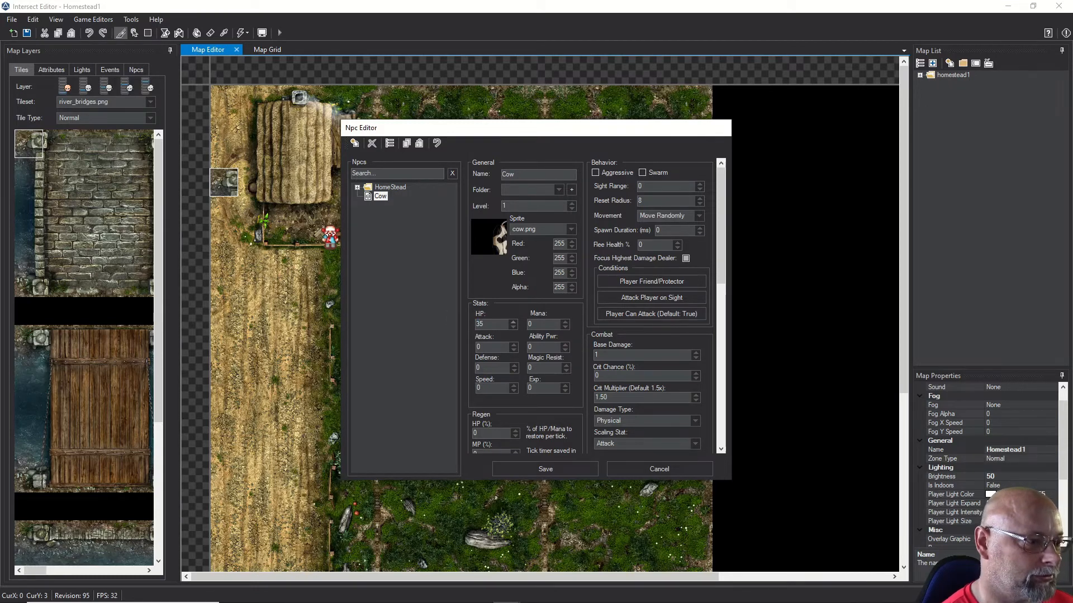
pyautogui.click(515, 366)
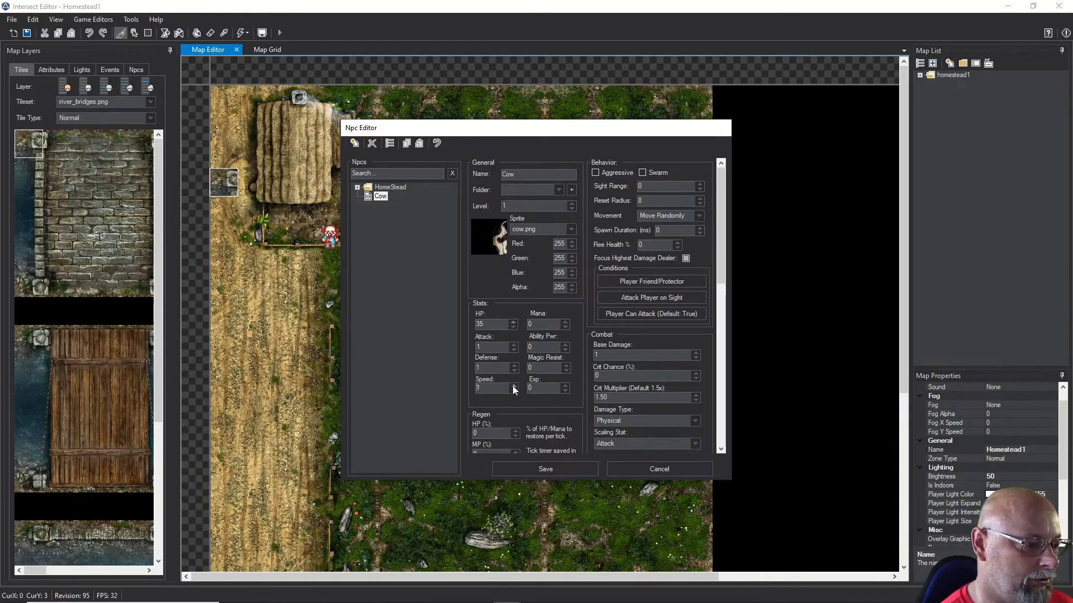
pyautogui.doubleClick(563, 385)
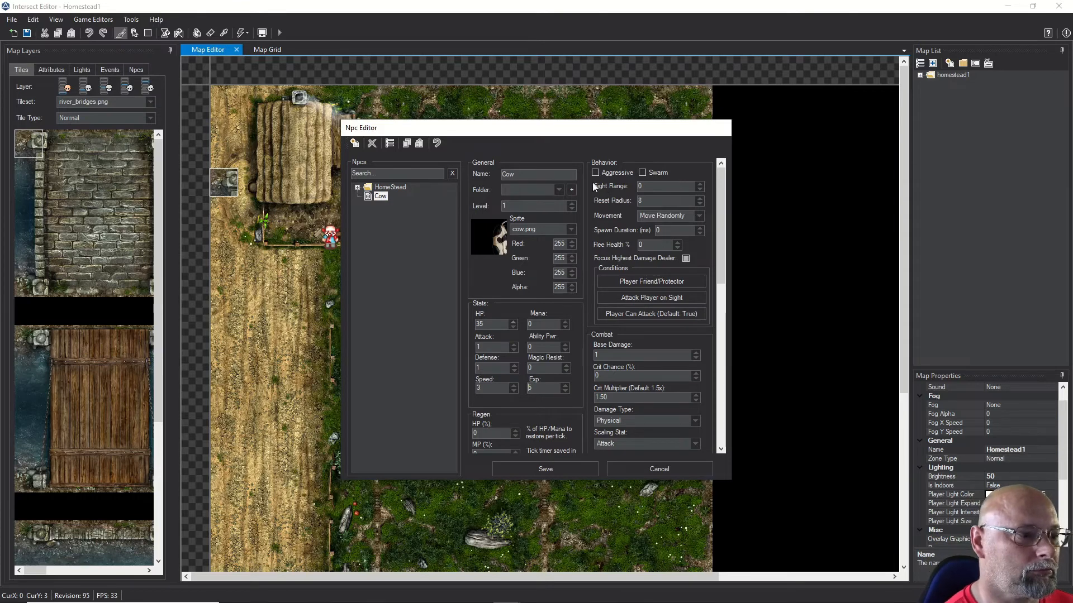
# Step: Set the Cow's Flee Health to 75% and HP regen to 2%
pyautogui.moveTo(665, 244); pyautogui.dragTo(629, 245)
pyautogui.write('70')
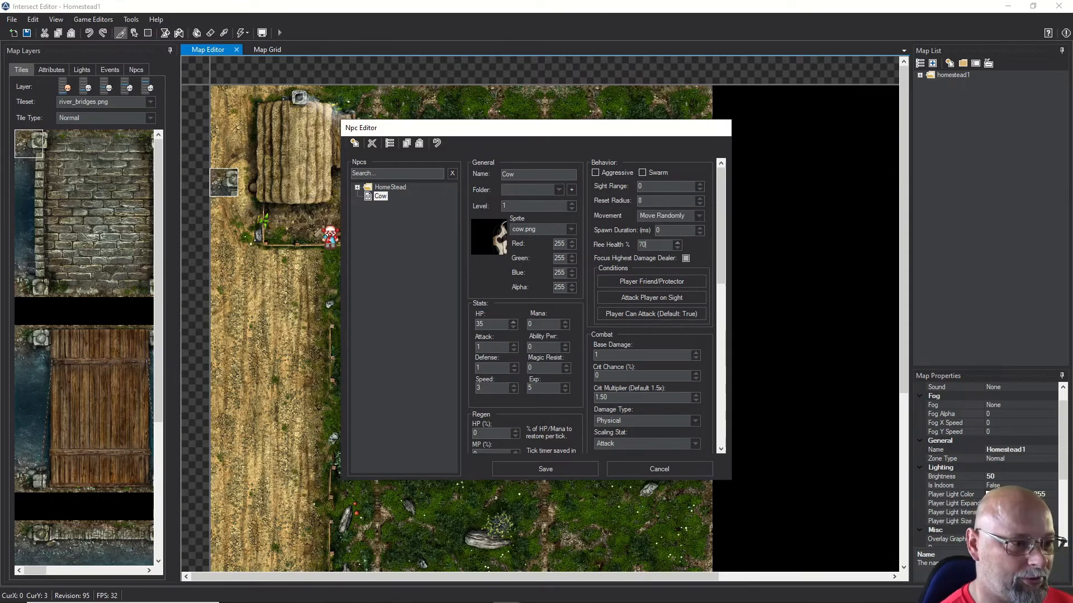
pyautogui.write('5')
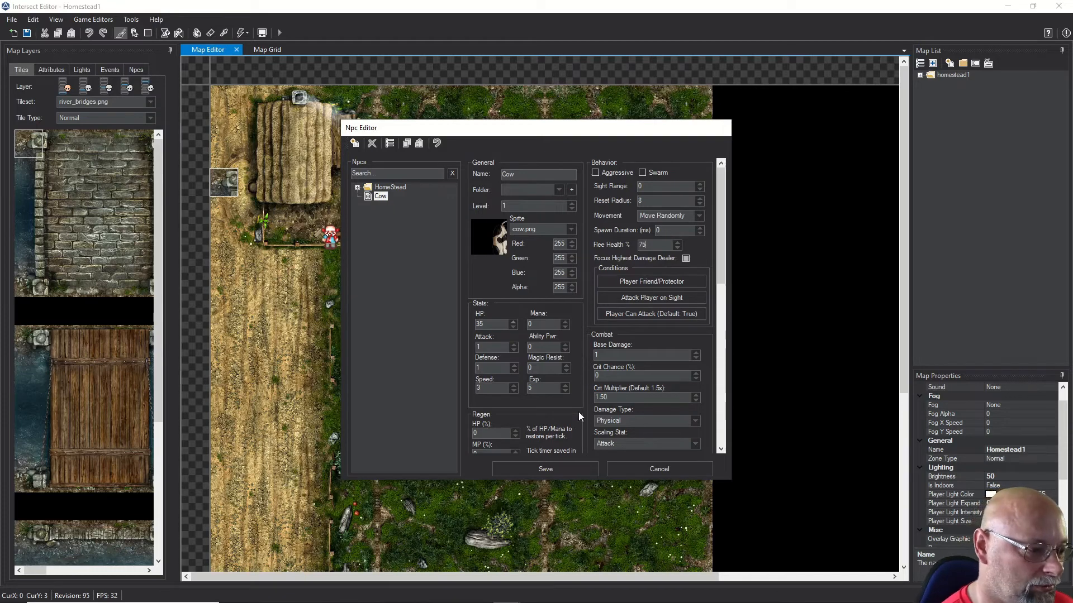
pyautogui.scroll(-1, 570, 427)
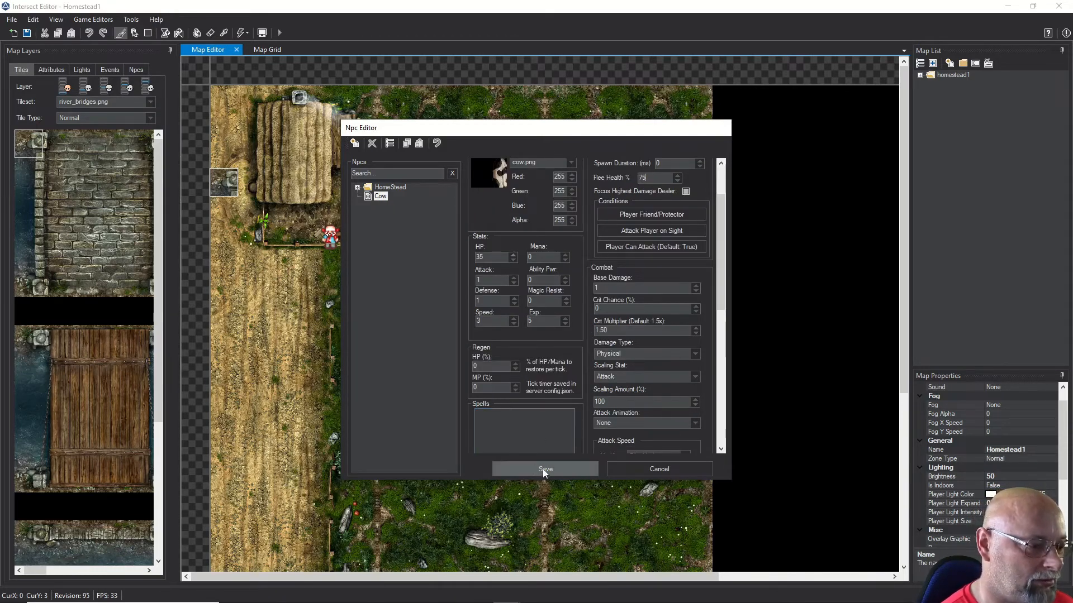
pyautogui.click(514, 364)
pyautogui.click(515, 364)
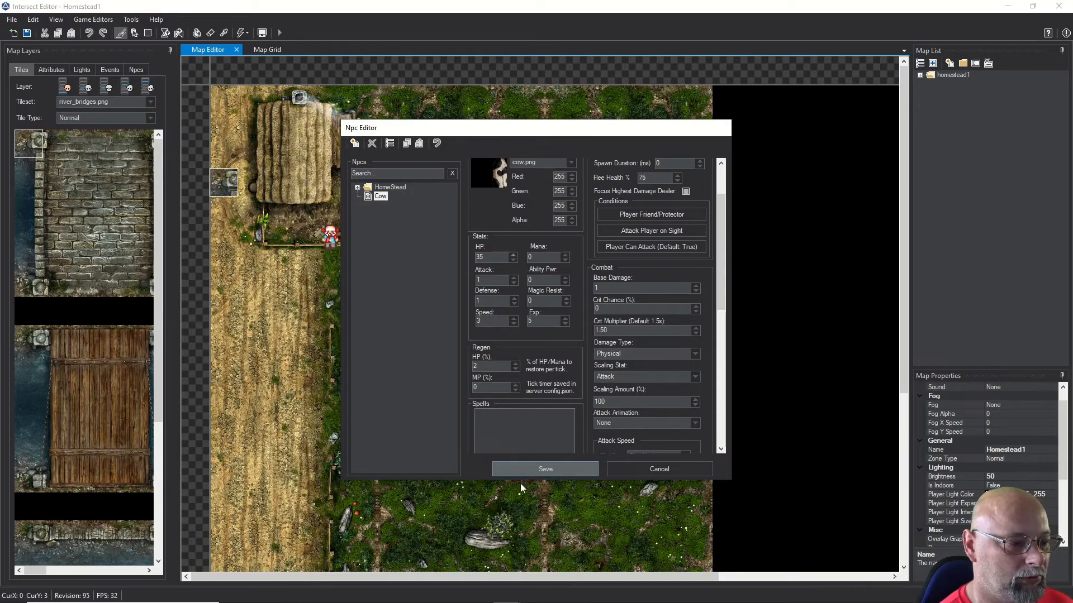
# Step: Make the Cow immune to knockback and save the NPC
pyautogui.moveTo(720, 309); pyautogui.dragTo(723, 424)
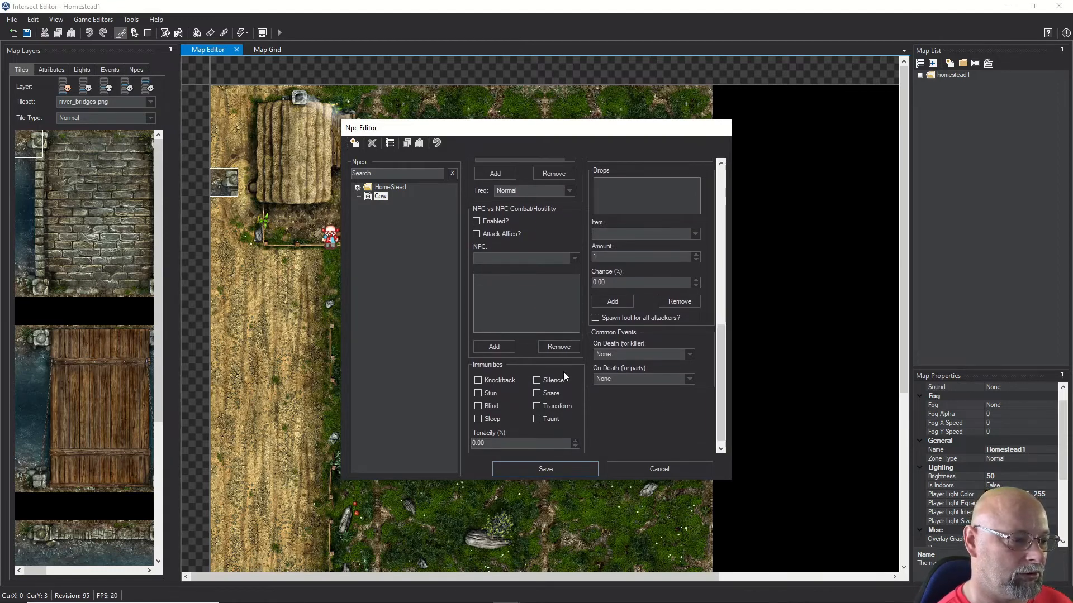
pyautogui.click(479, 382)
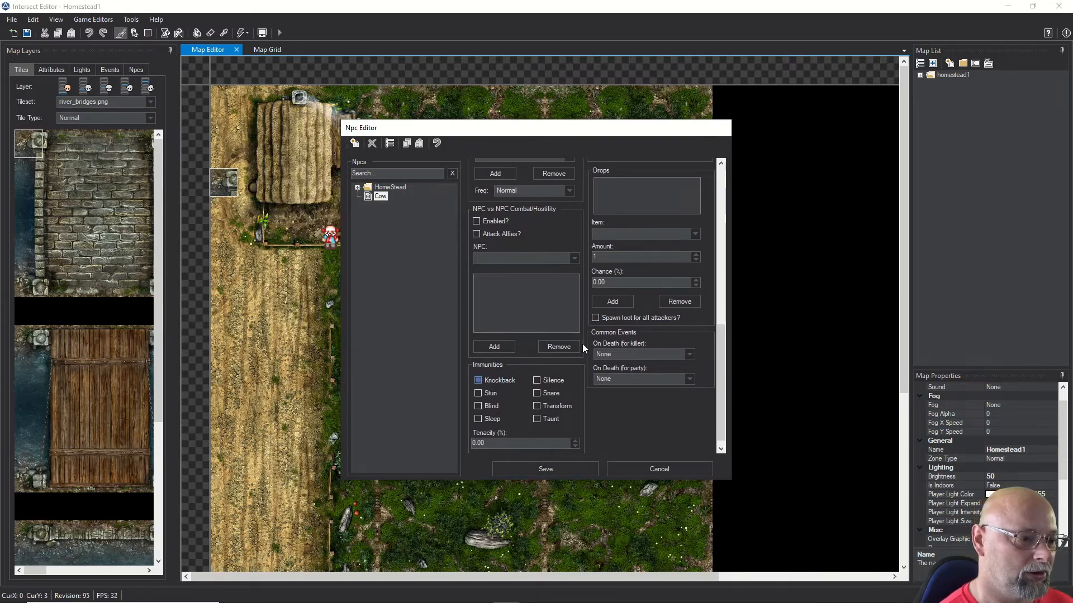
pyautogui.click(542, 468)
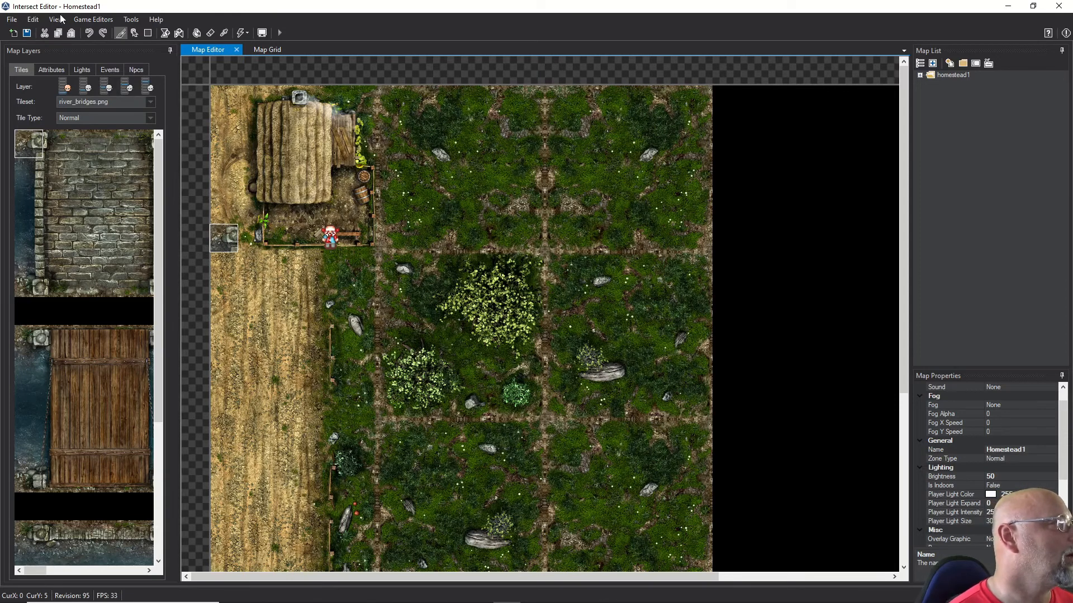
# Step: Create a new item named 'Cow hide' in the Item Editor
pyautogui.click(86, 20)
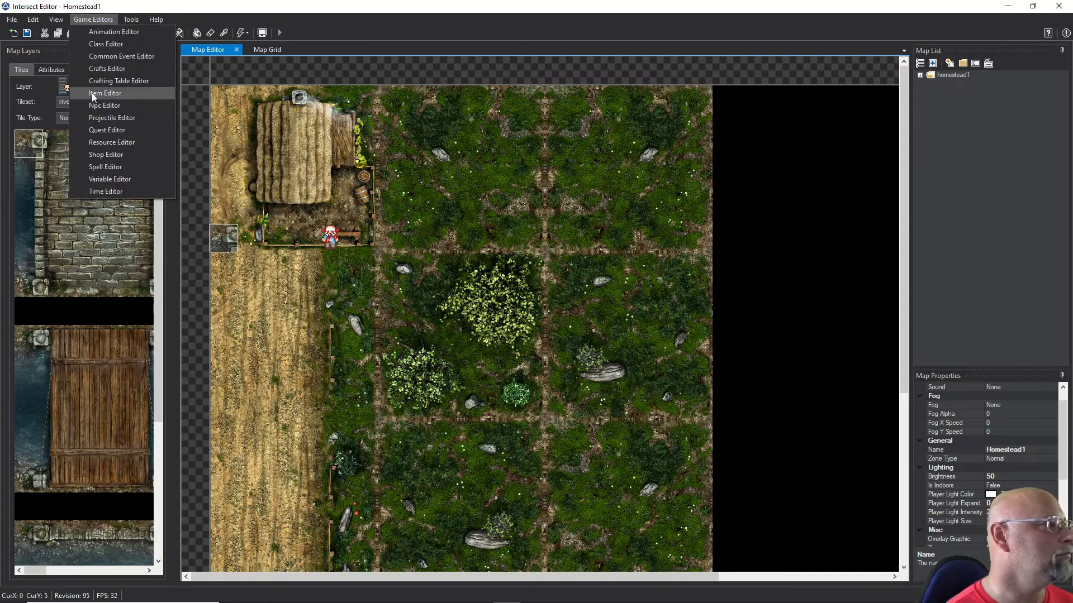
pyautogui.click(92, 93)
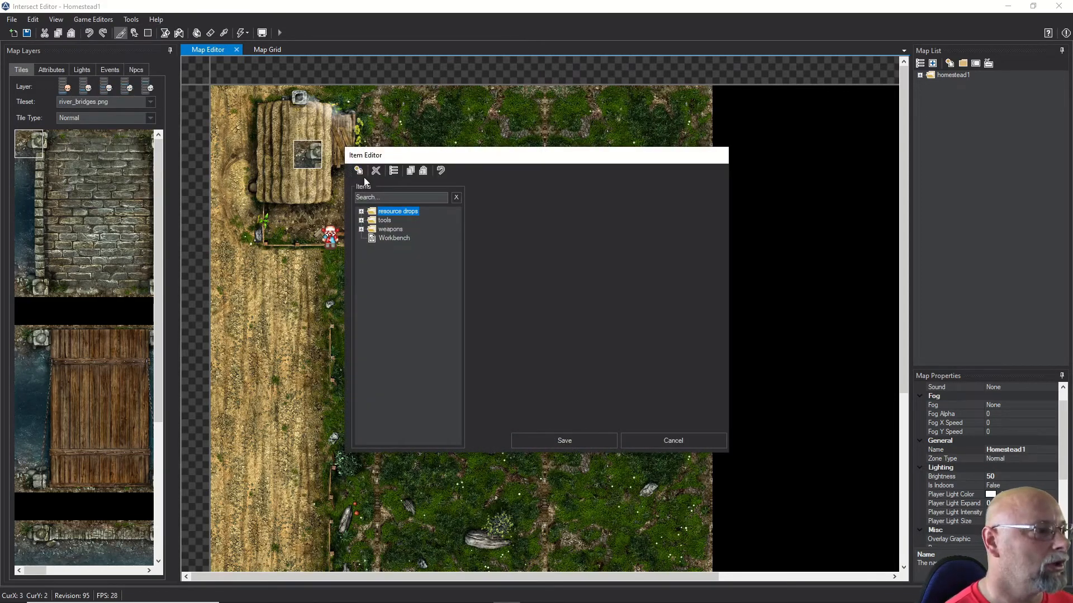
pyautogui.click(359, 171)
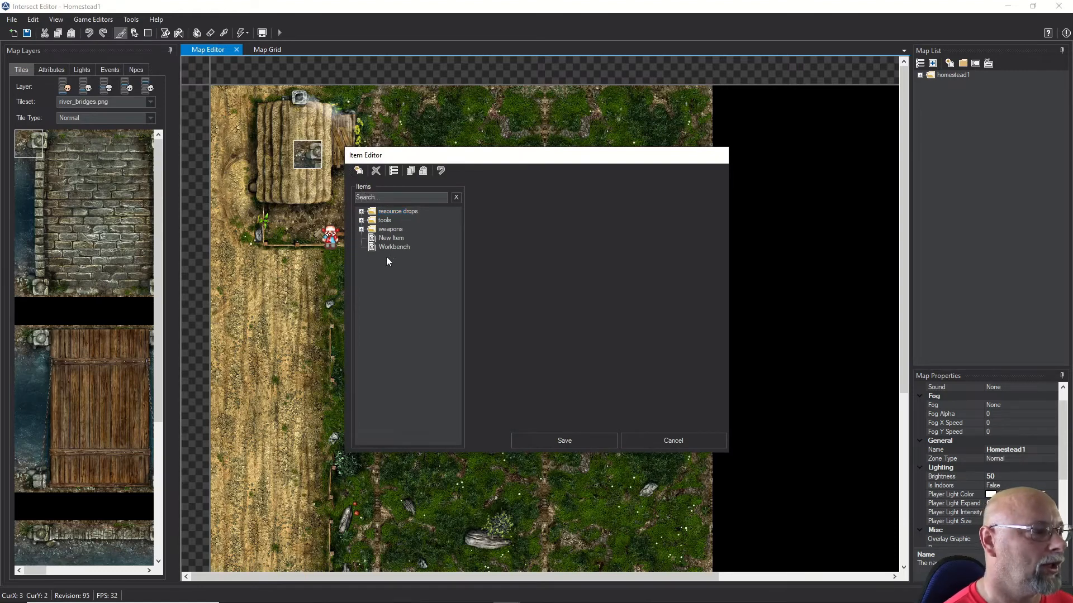
pyautogui.click(391, 238)
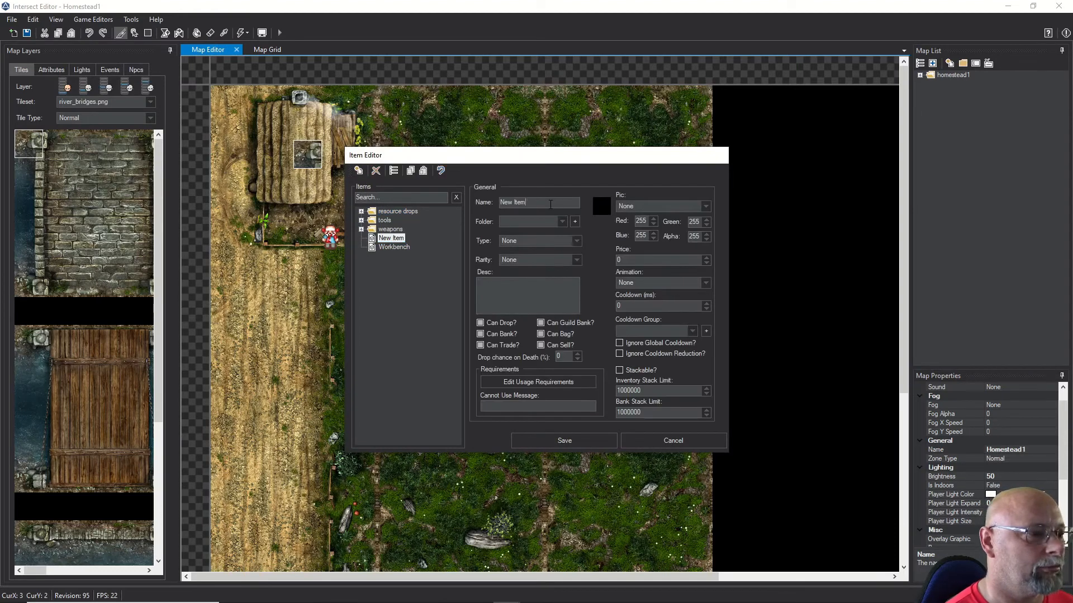
pyautogui.write('C')
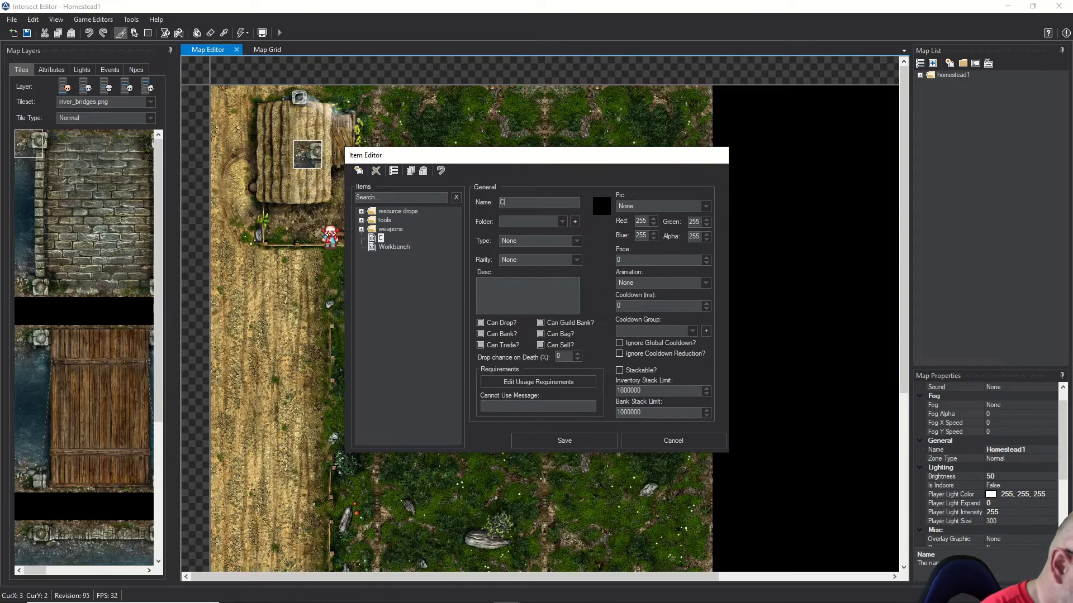
pyautogui.write('ow hide')
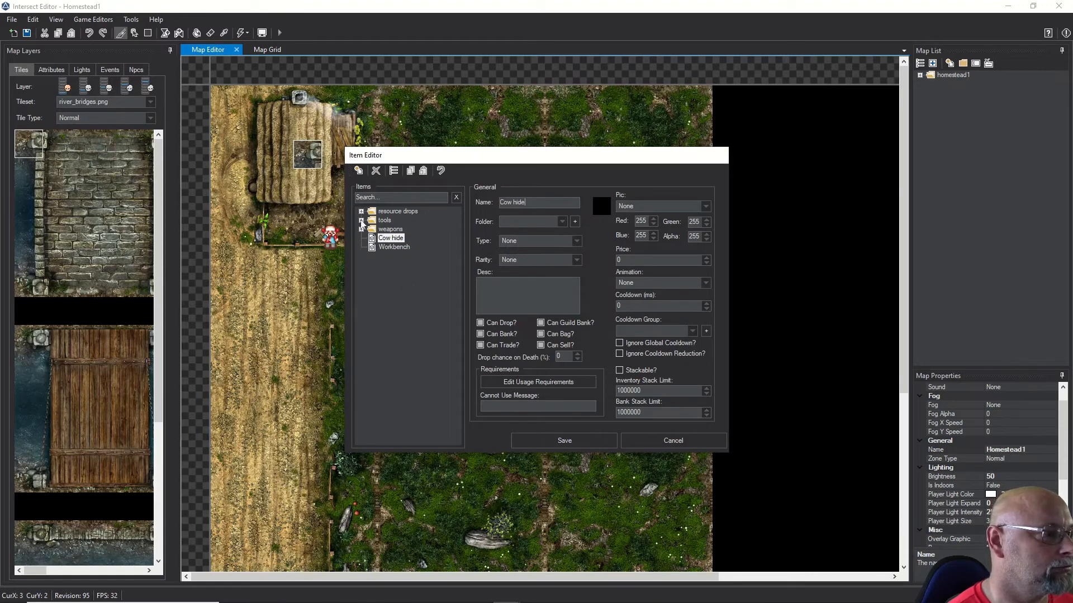
# Step: Add a new 'animal drops' folder for the Cow hide item
pyautogui.click(398, 277)
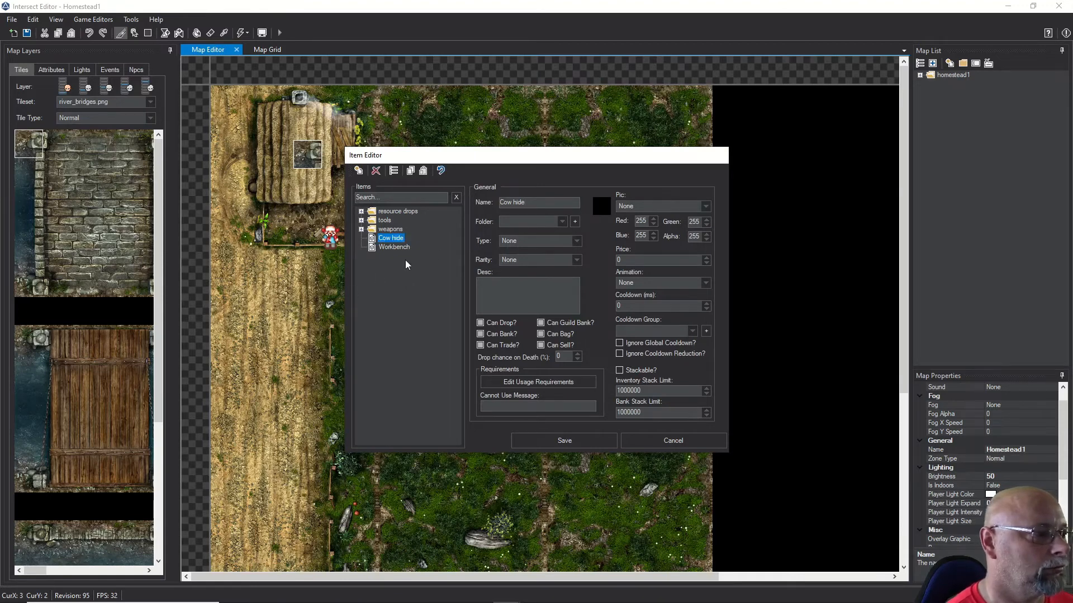
pyautogui.click(575, 222)
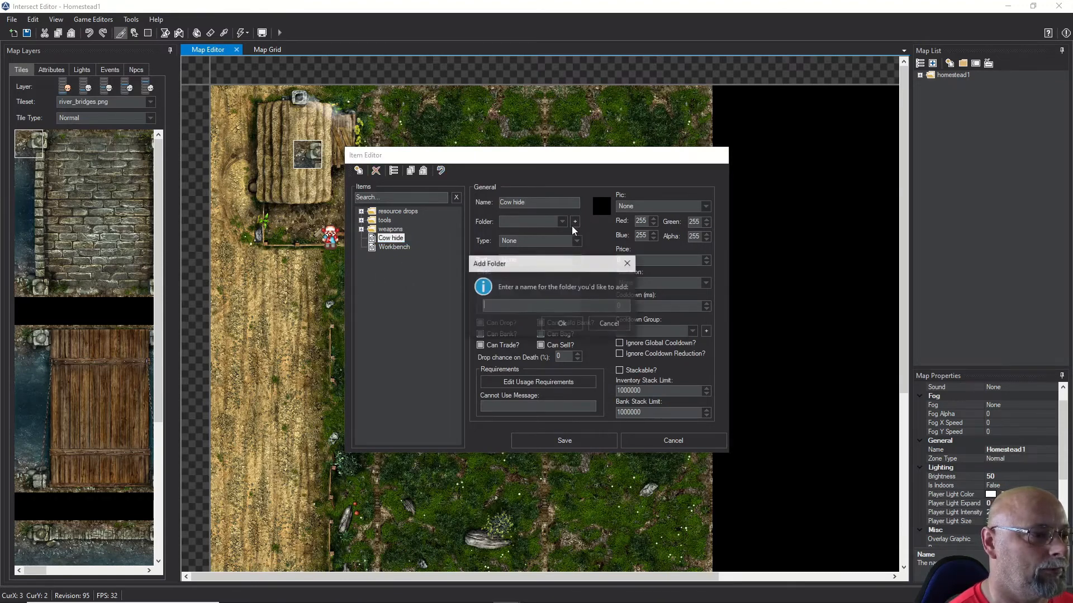
pyautogui.write('animal drops')
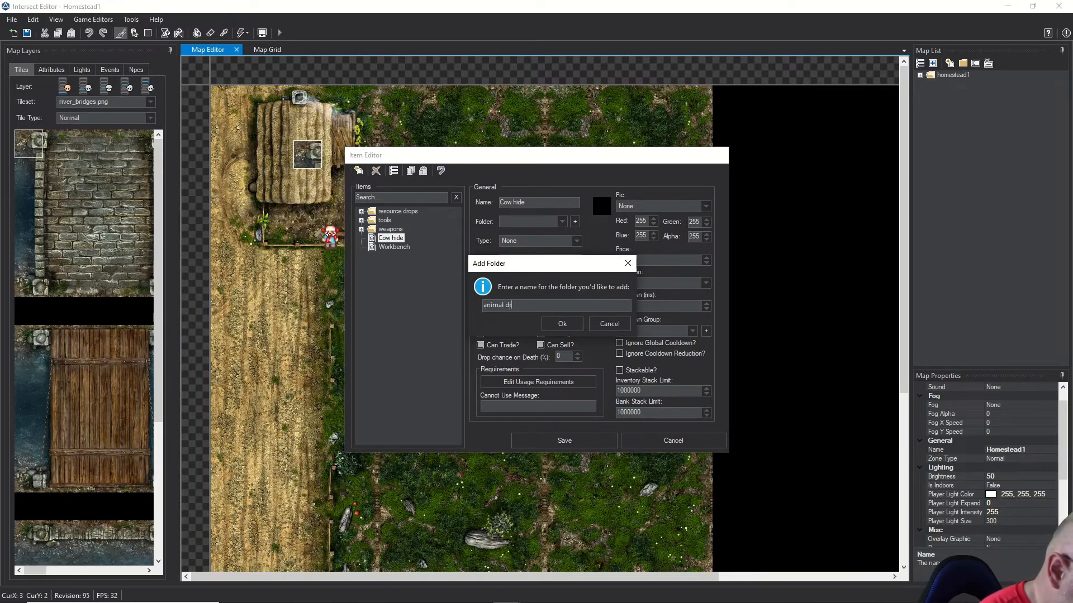
pyautogui.press('Return')
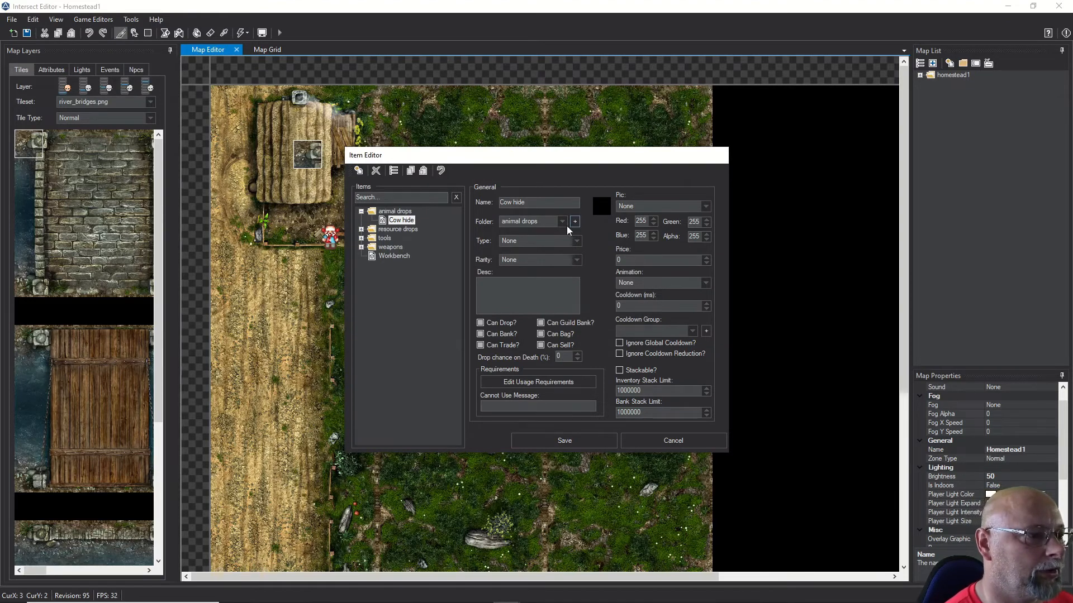
# Step: Give Cow hide the description 'A fine piece of cow hide to craft with.'
pyautogui.click(531, 246)
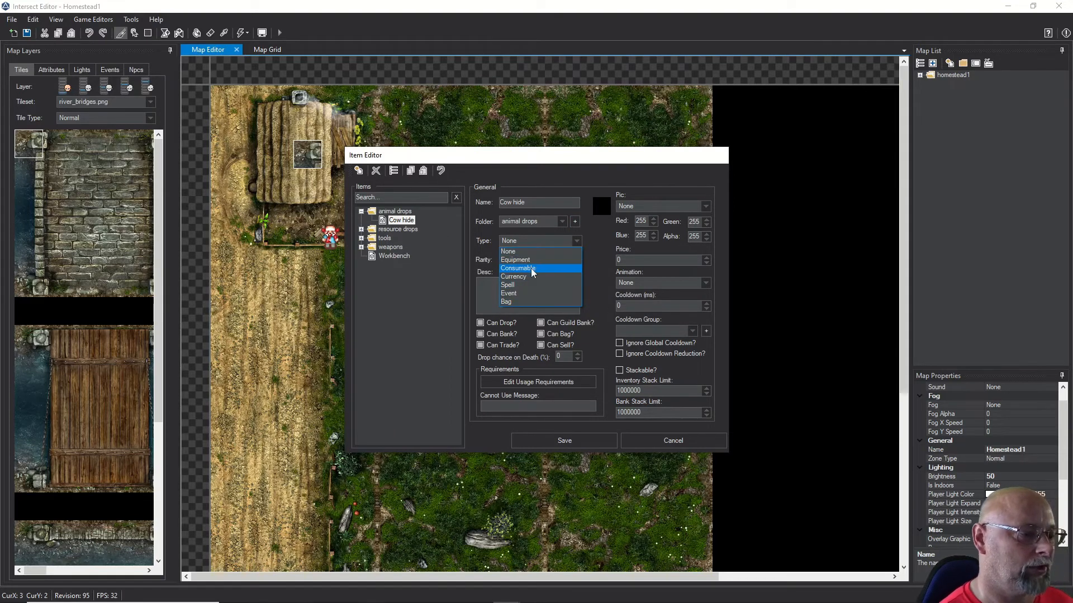
pyautogui.click(448, 319)
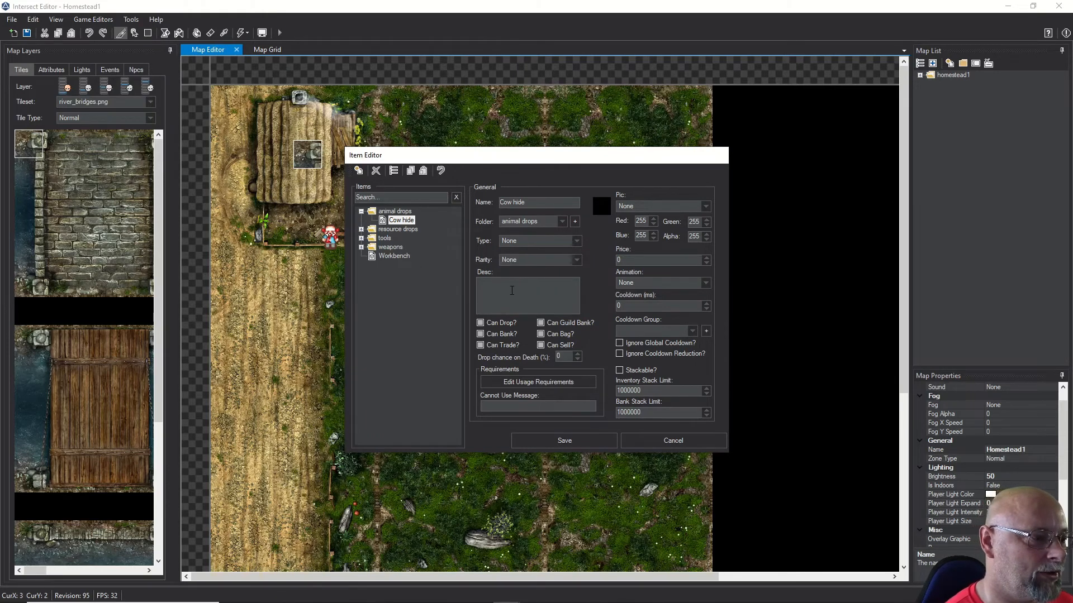
pyautogui.click(482, 282)
pyautogui.write('A f')
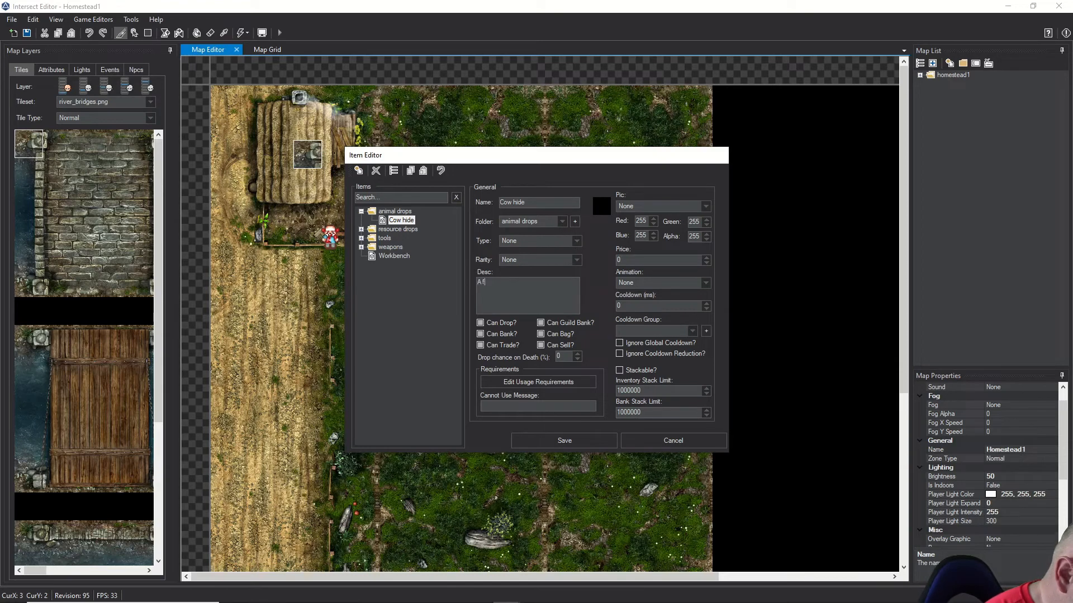
pyautogui.write('ine pe')
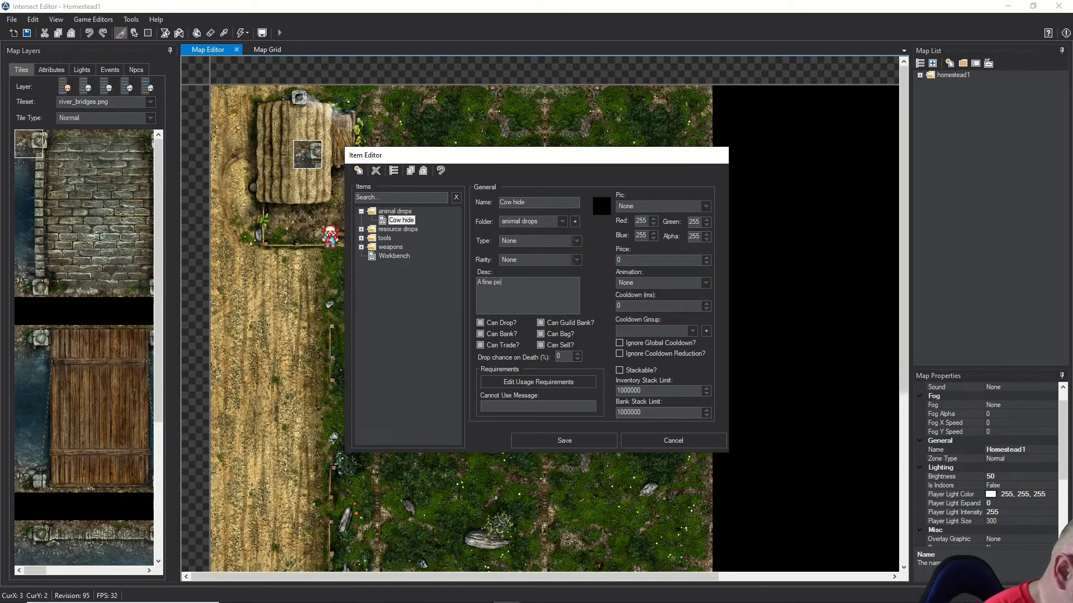
pyautogui.write('ice of cow h')
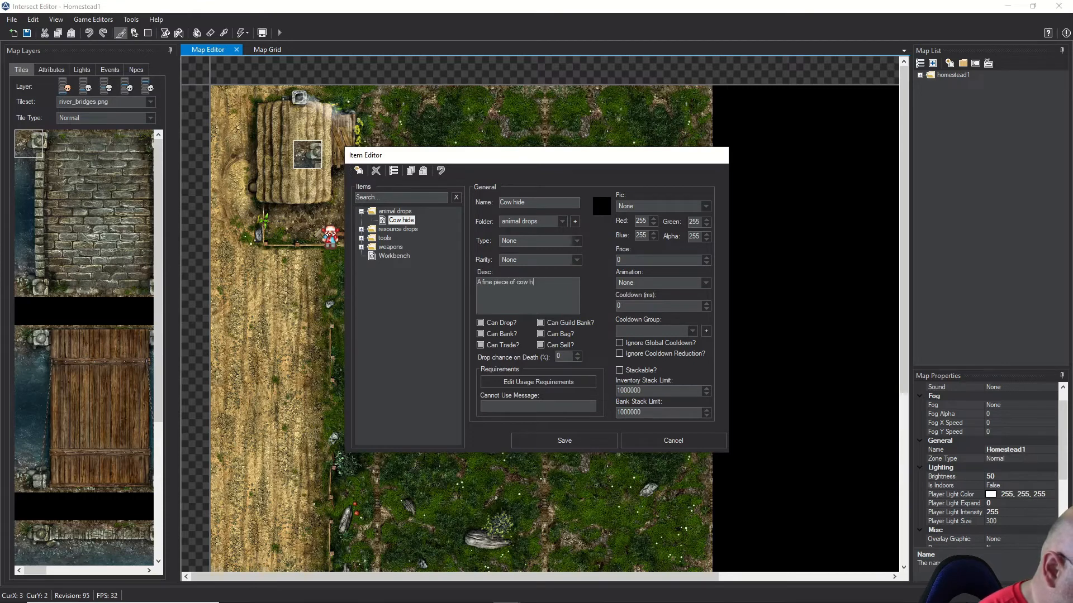
pyautogui.write('ide to craft with')
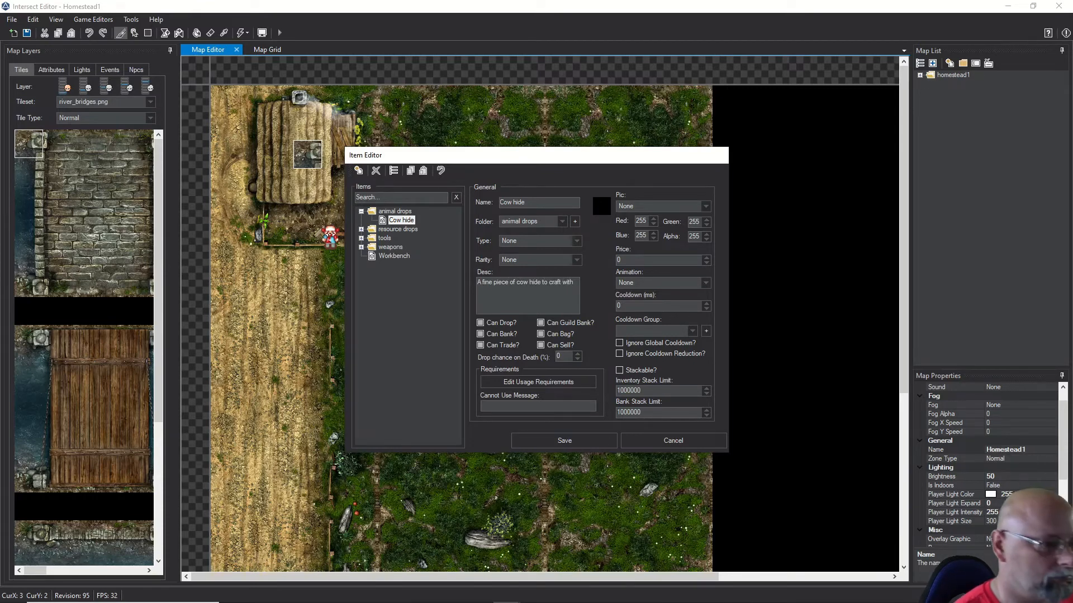
pyautogui.write('.')
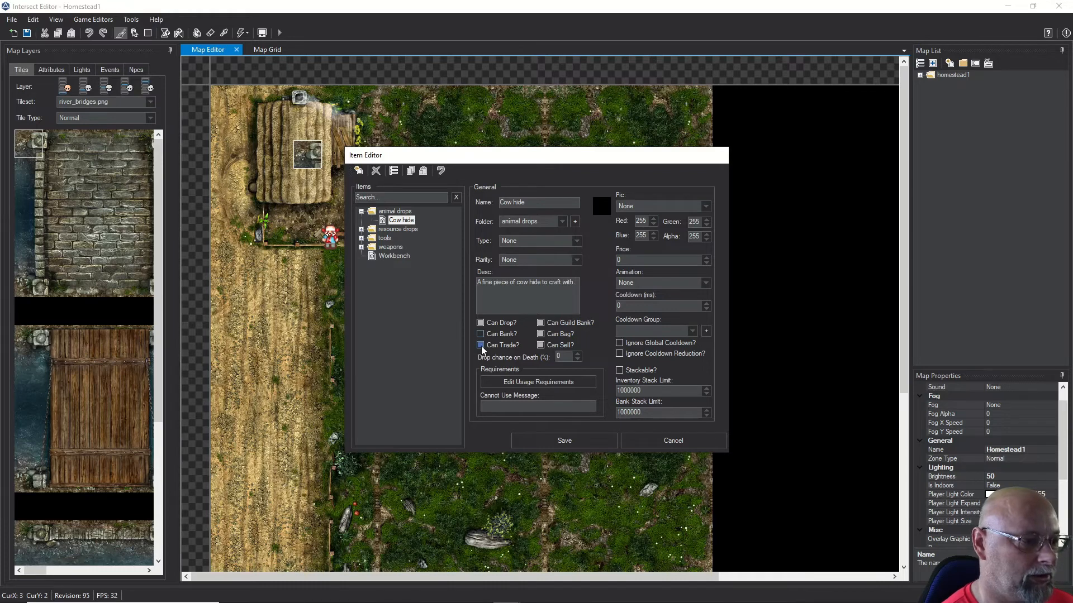
# Step: Disallow guild banking, allow bagging, set death drop chance 50 and price 2
pyautogui.click(540, 323)
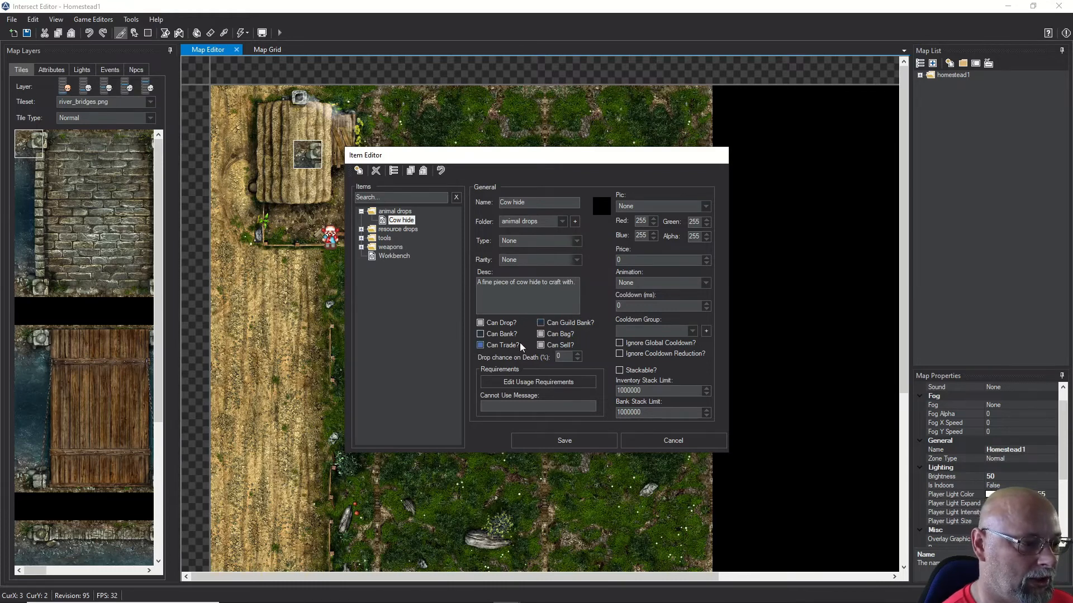
pyautogui.click(540, 334)
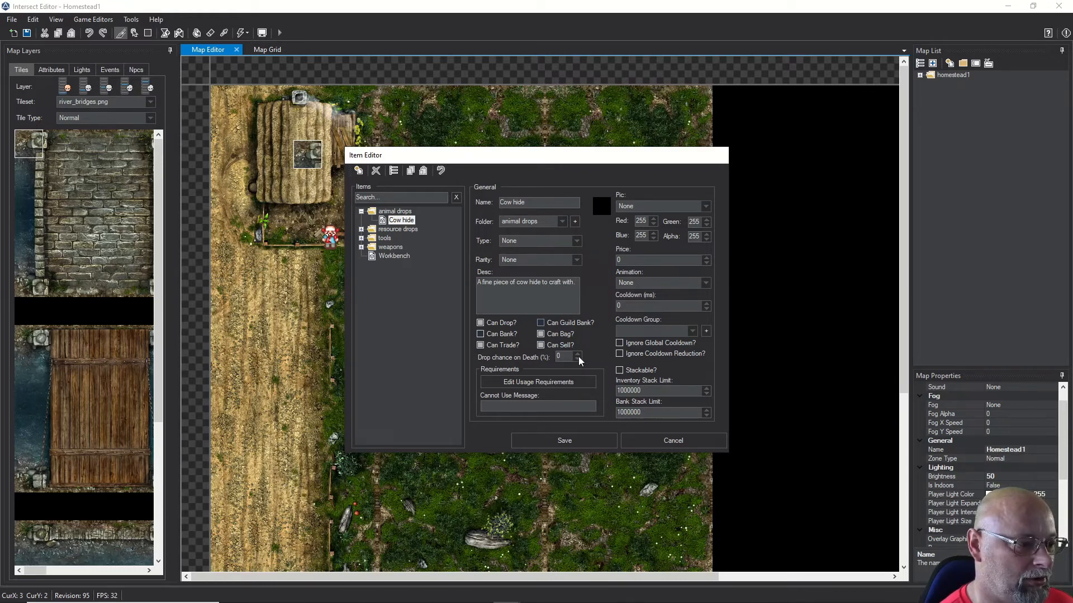
pyautogui.doubleClick(559, 357)
pyautogui.write('50')
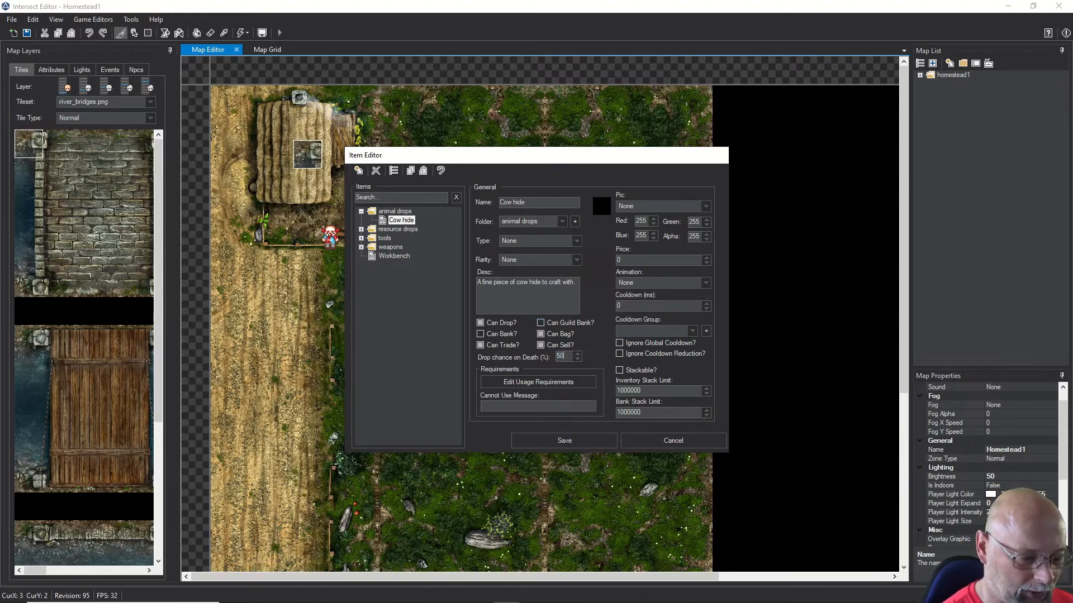
pyautogui.doubleClick(630, 261)
pyautogui.write('2')
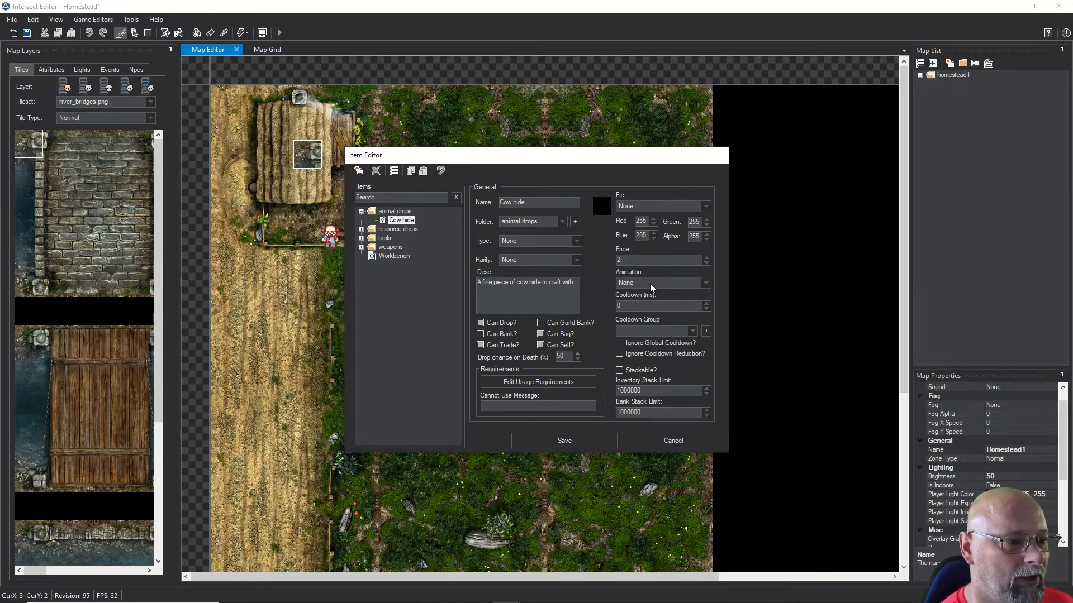
# Step: Set the Cow hide picture to cowhide.png and its inventory stack limit to 10
pyautogui.click(673, 209)
pyautogui.scroll(-9, 634, 322)
pyautogui.scroll(-3, 634, 323)
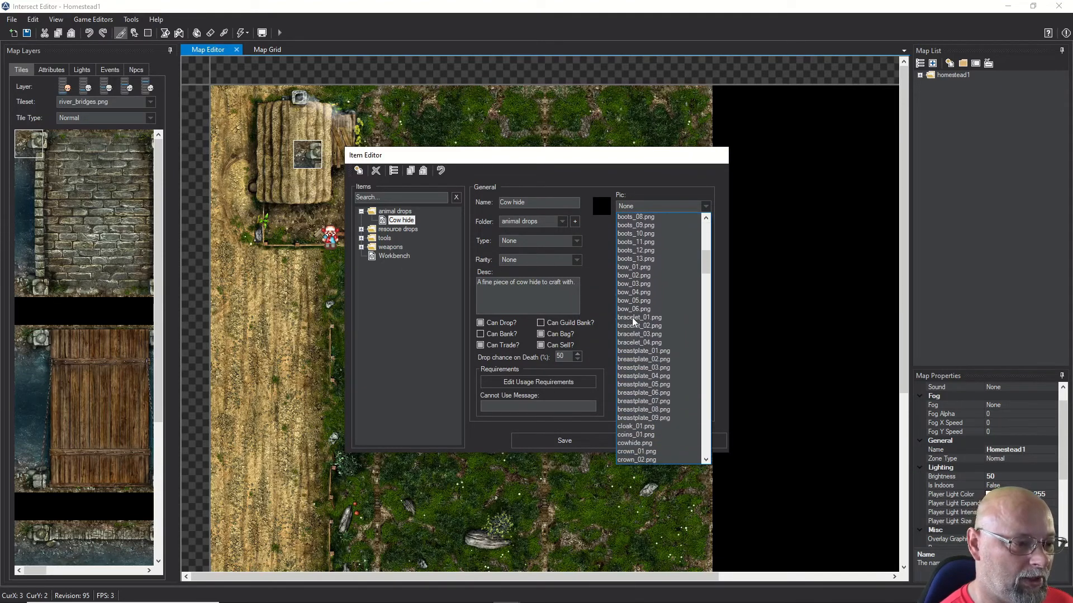
pyautogui.scroll(-2, 634, 322)
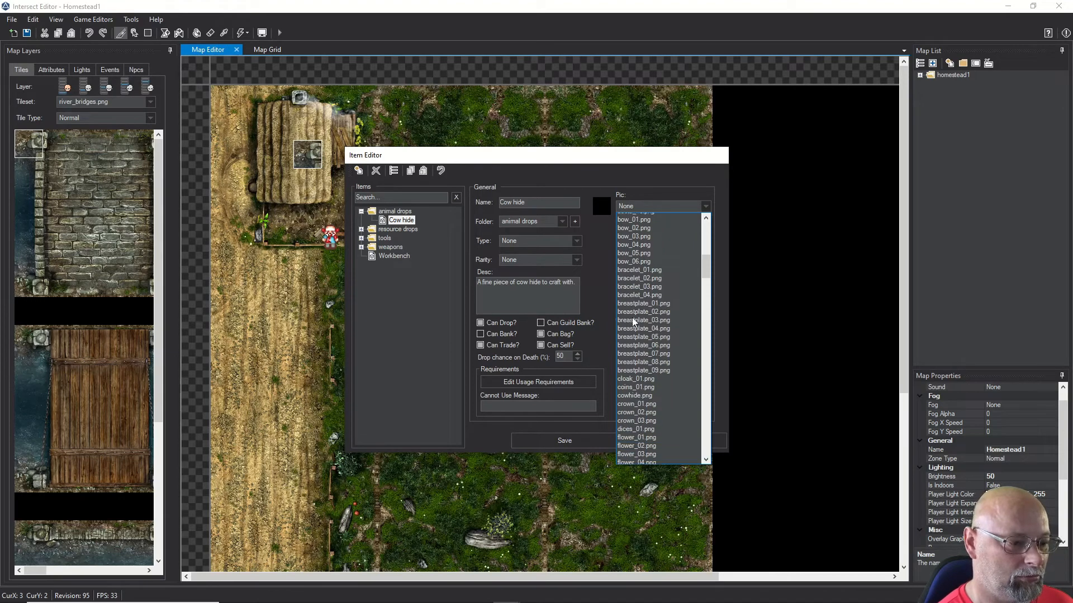
pyautogui.click(634, 393)
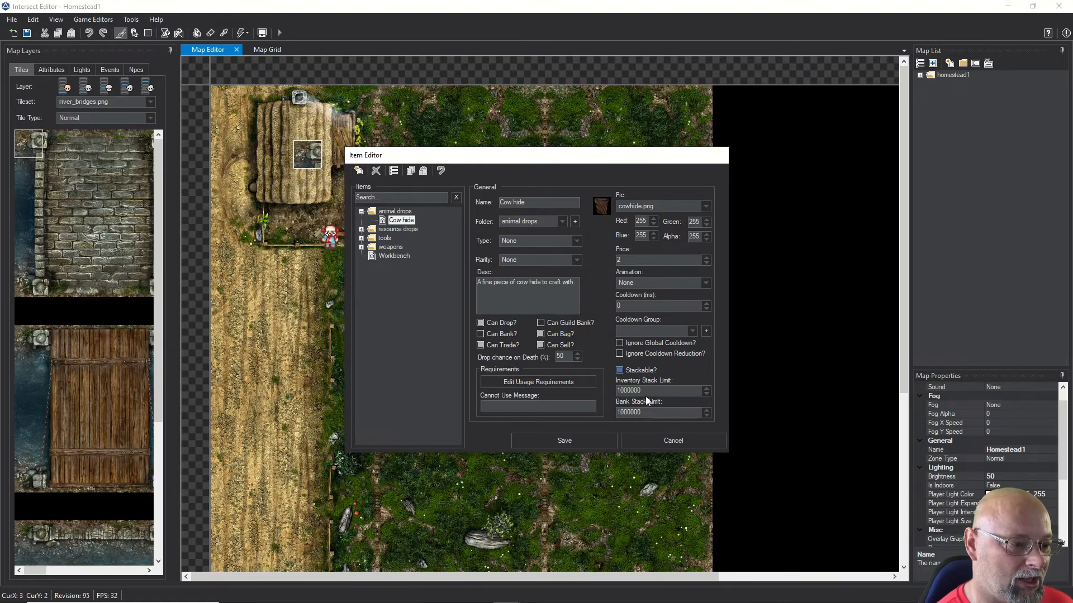
pyautogui.moveTo(641, 390); pyautogui.dragTo(625, 391)
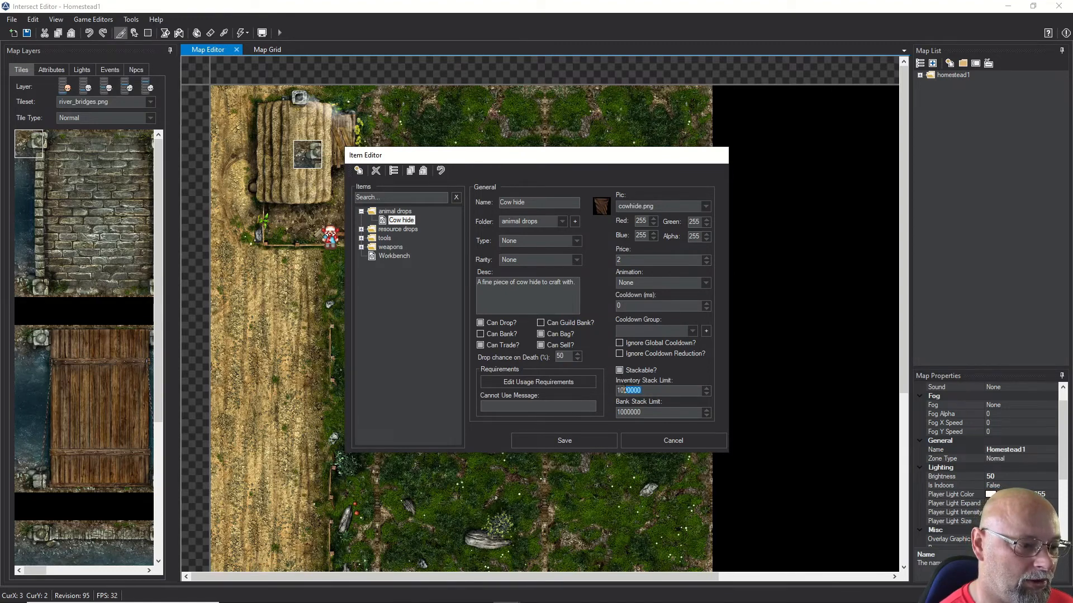
pyautogui.press('BackSpace')
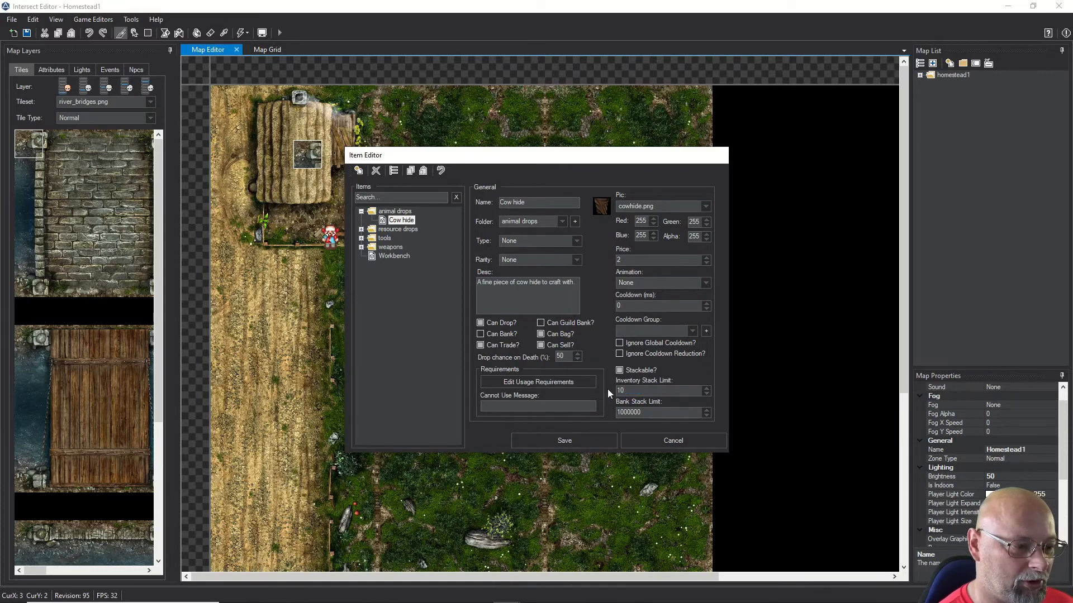
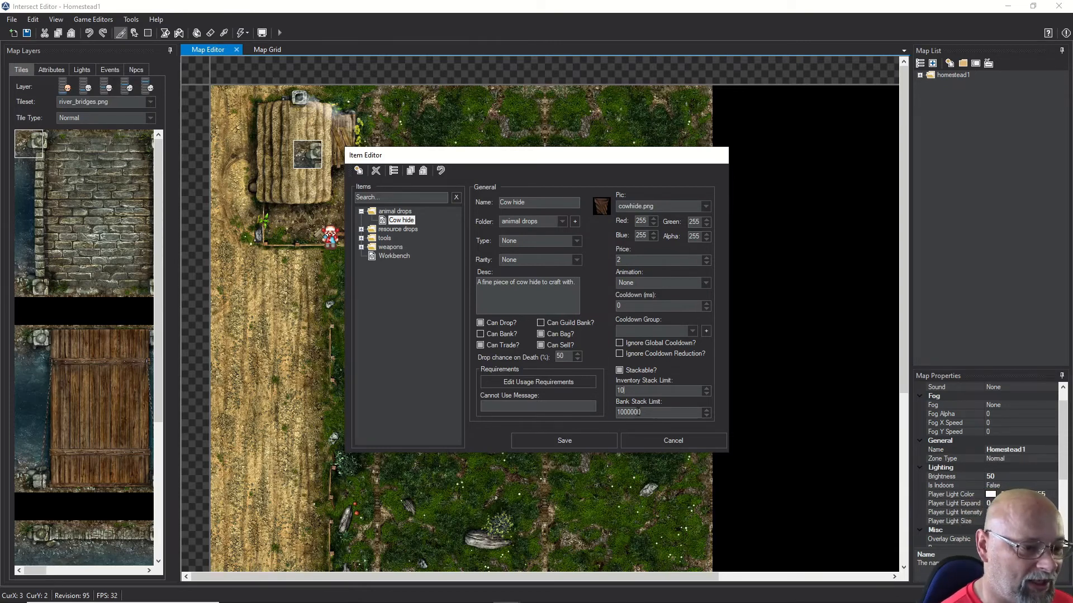
# Step: Save the Cow hide item and display the map's blocked-tile attributes
pyautogui.click(543, 440)
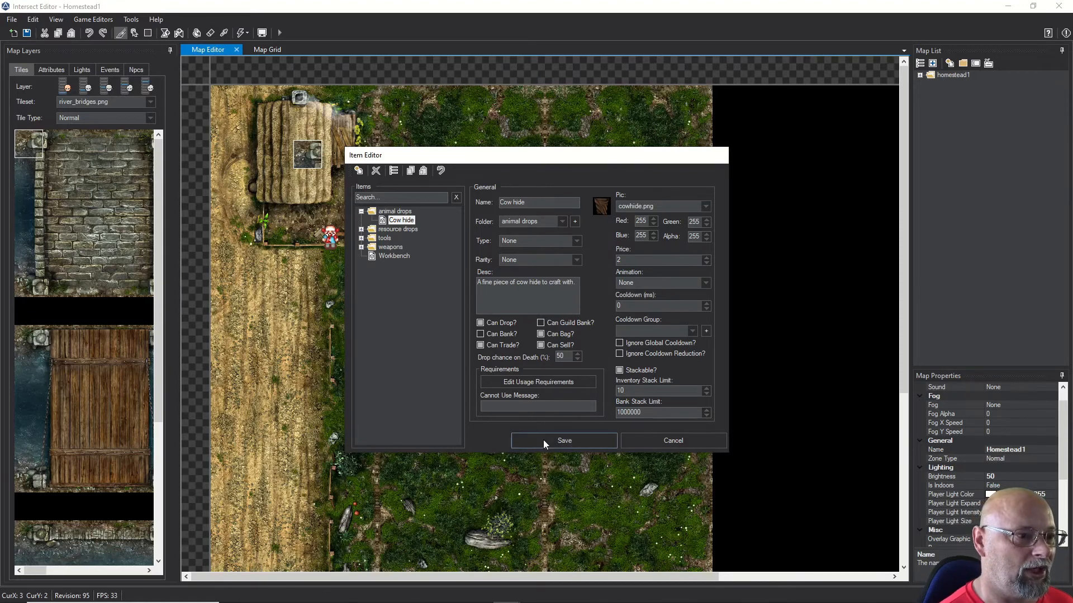
pyautogui.click(45, 69)
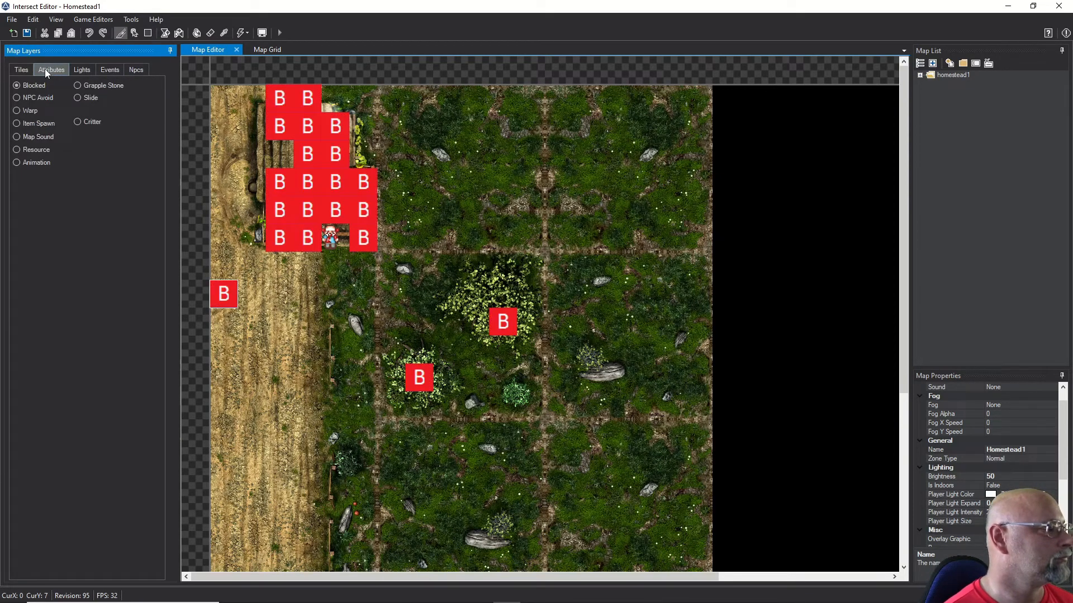
# Step: In the NPC editor, add a Cow hide x1 drop at 50% chance to the Cow and save
pyautogui.click(87, 19)
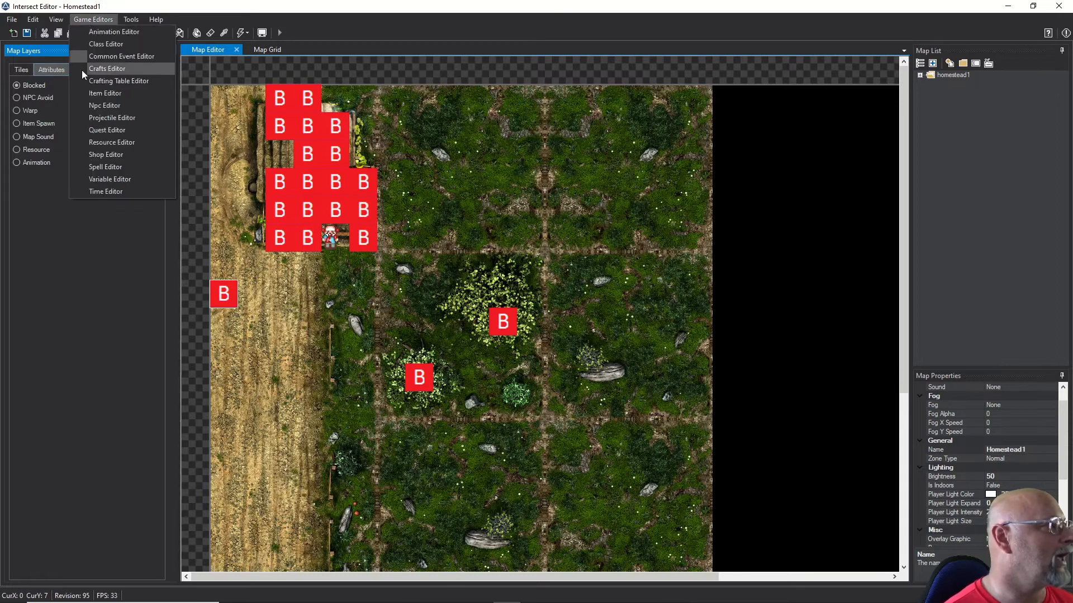
pyautogui.click(106, 105)
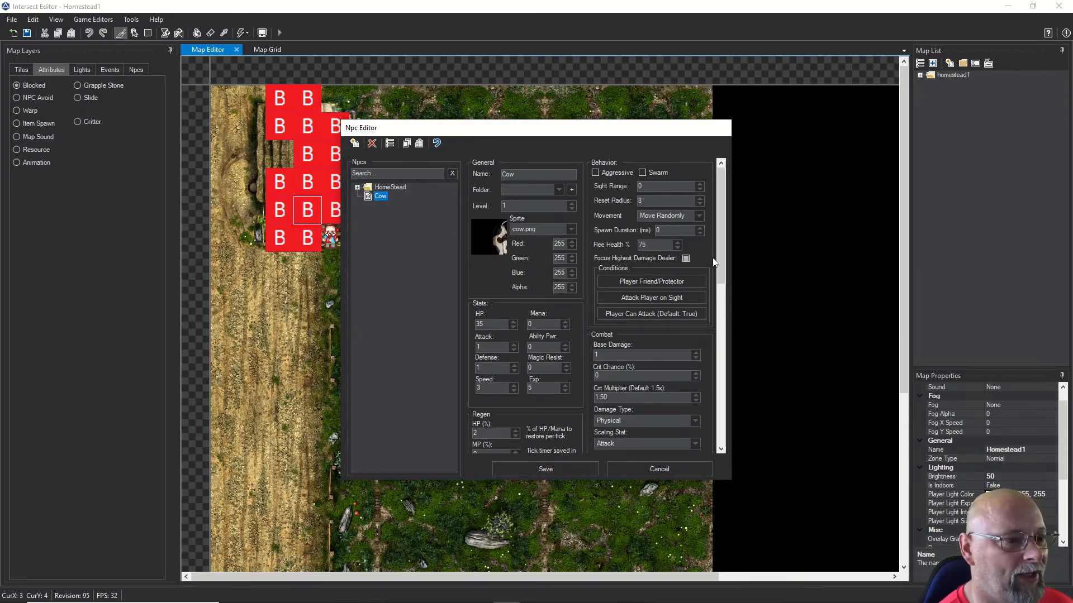
pyautogui.moveTo(720, 246); pyautogui.dragTo(722, 362)
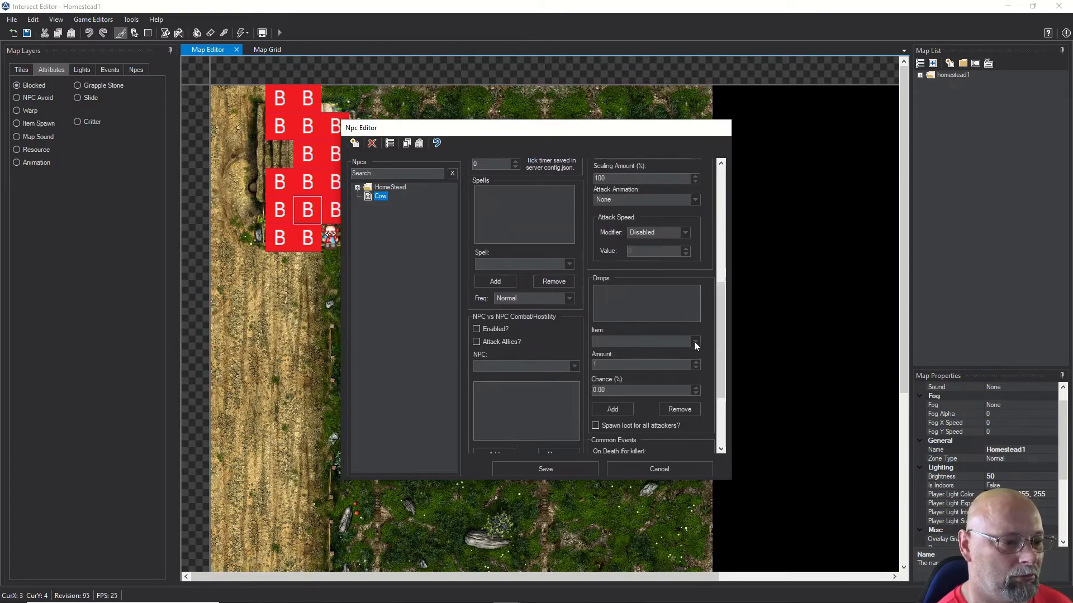
pyautogui.click(695, 344)
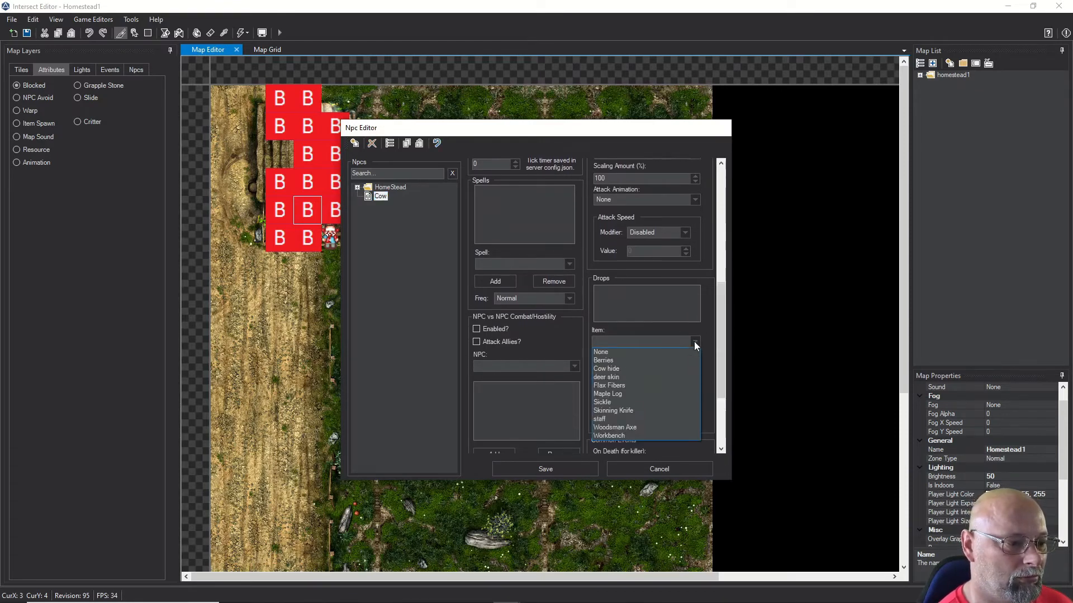
pyautogui.click(609, 369)
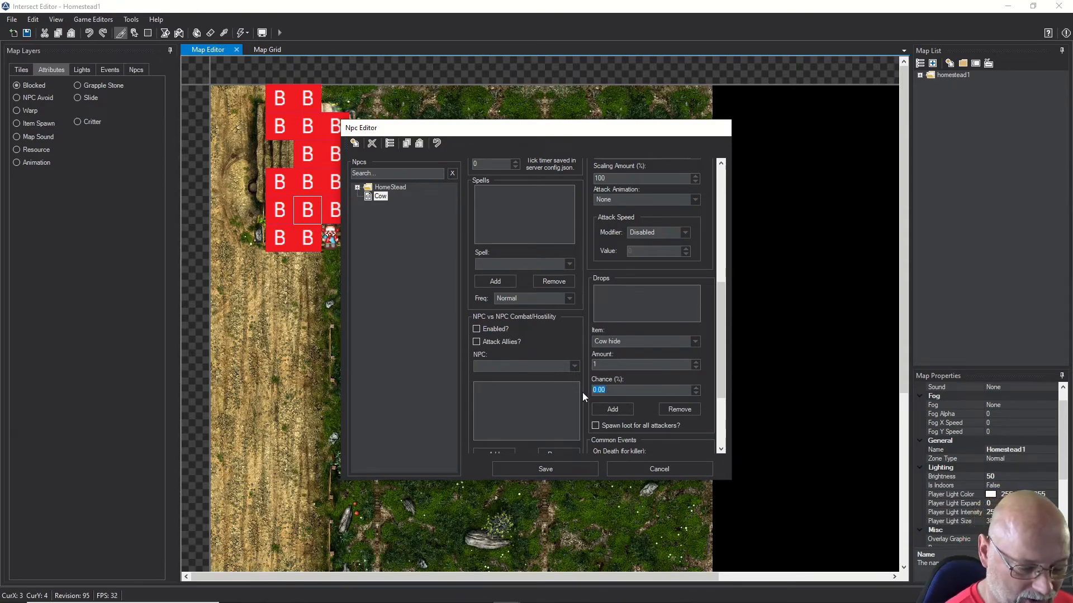
pyautogui.write('50')
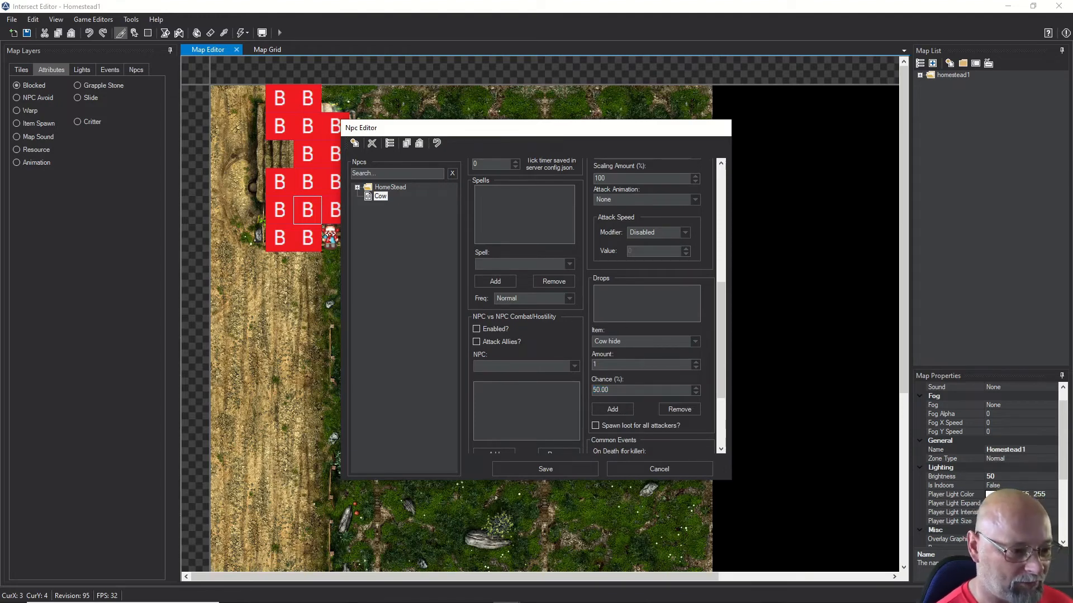
pyautogui.click(612, 413)
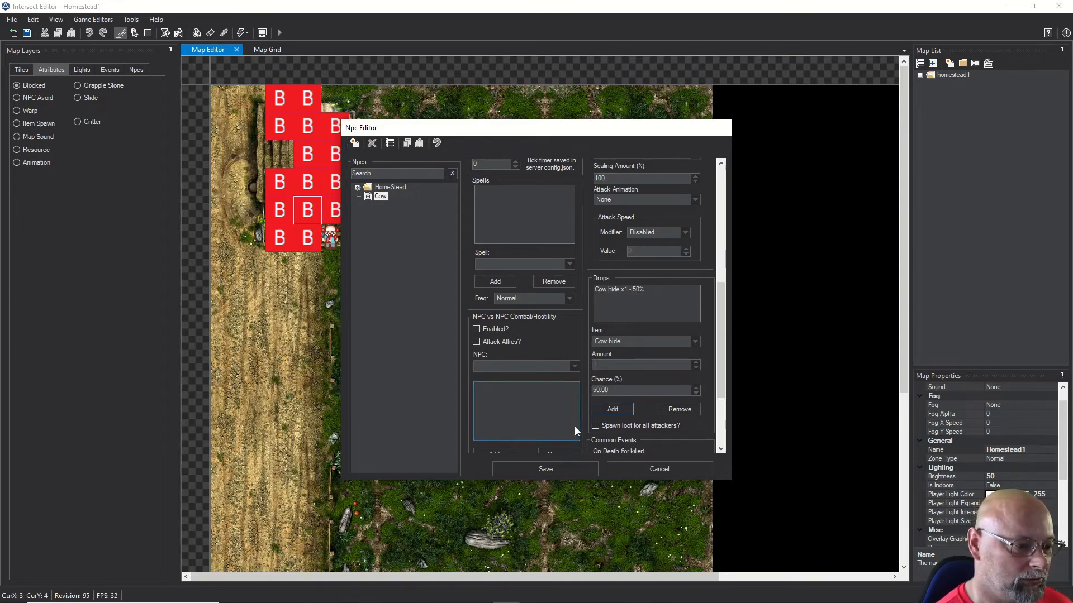
pyautogui.click(551, 468)
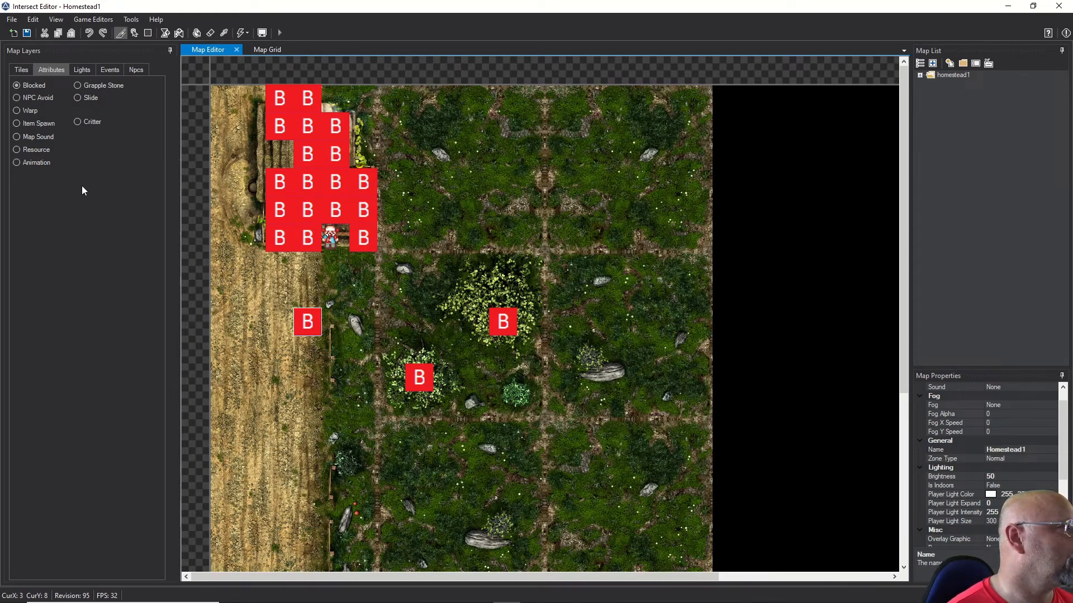
# Step: Add a Cow entry to the map's NPCs with a Declared spawn location
pyautogui.click(135, 69)
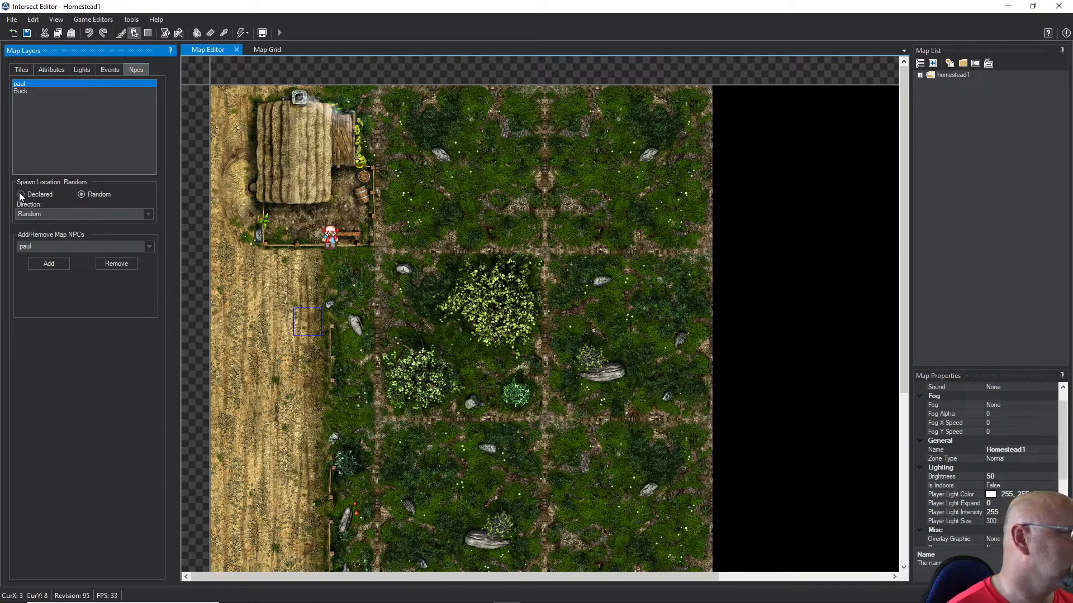
pyautogui.click(18, 120)
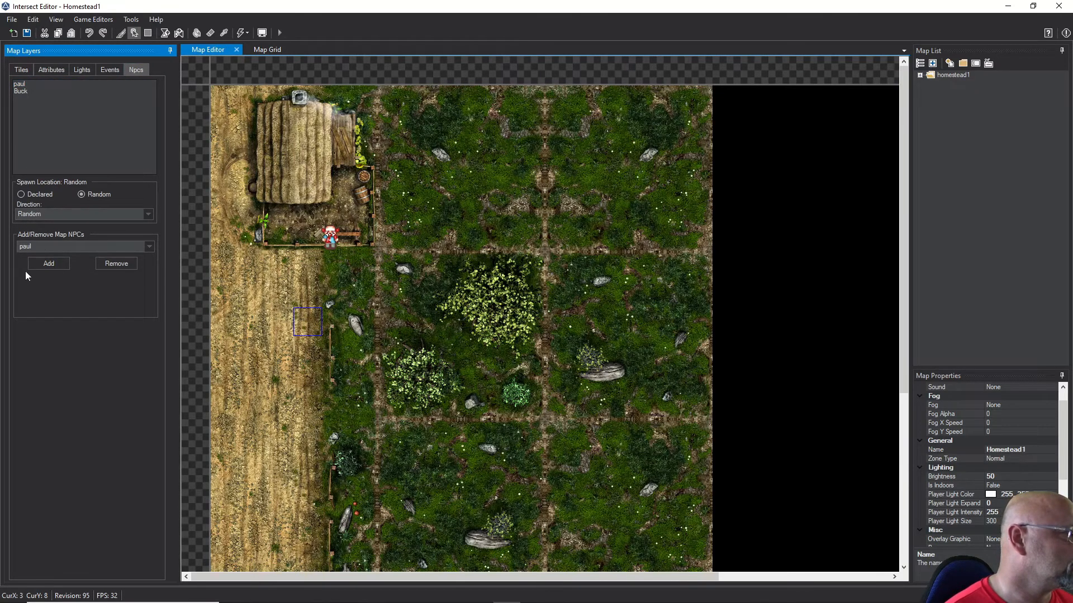
pyautogui.click(45, 250)
pyautogui.click(52, 154)
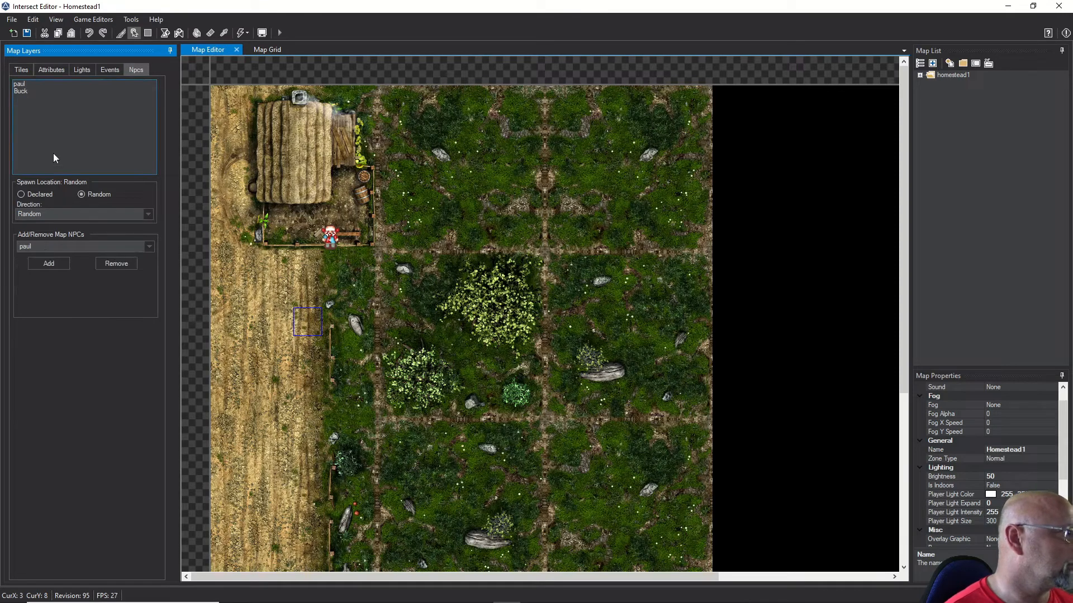
pyautogui.click(41, 264)
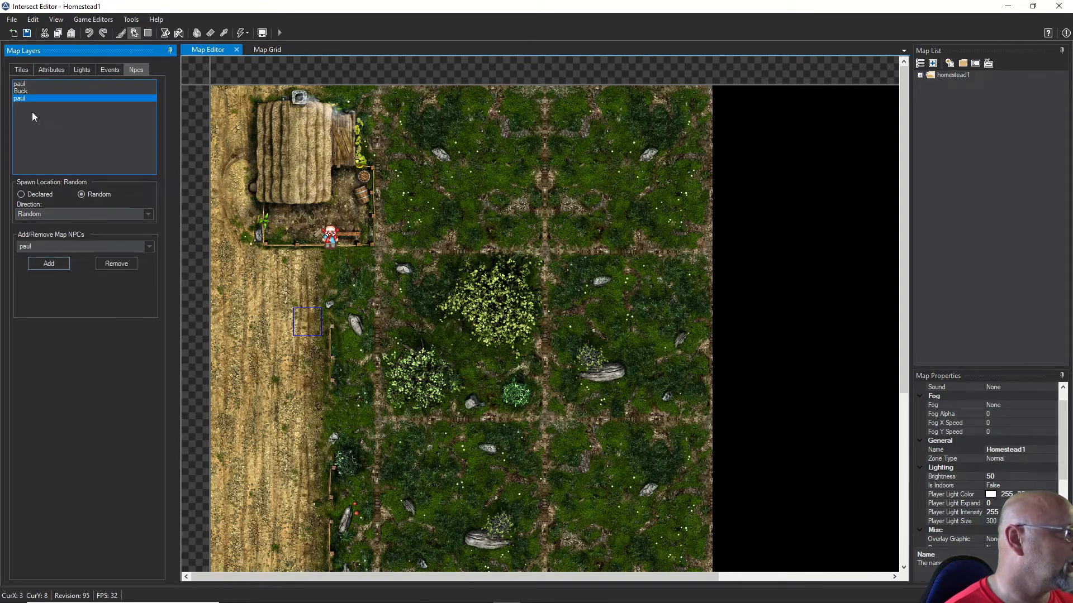
pyautogui.click(48, 243)
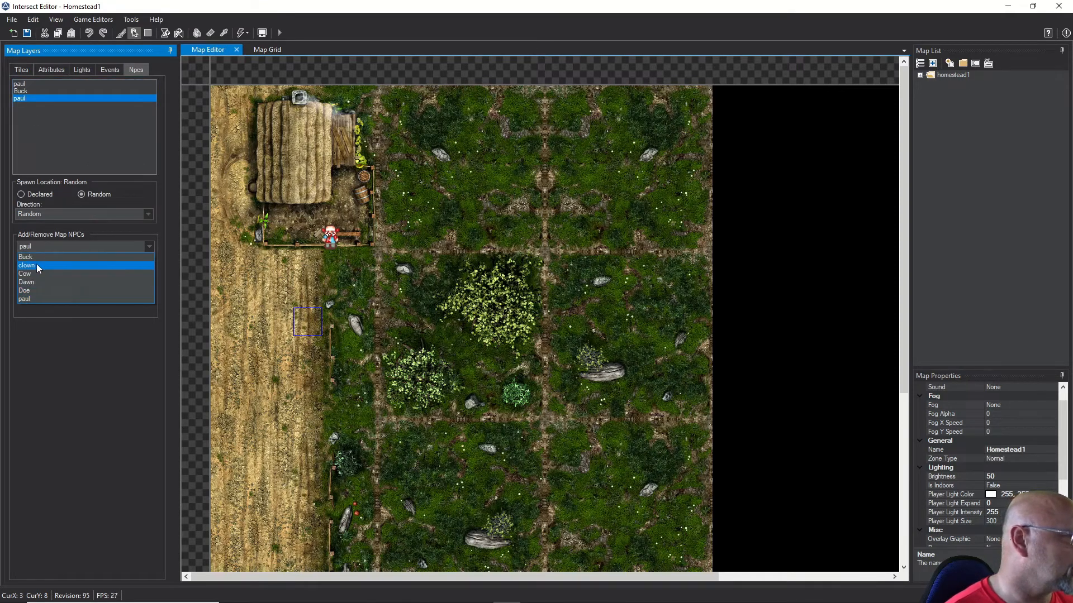
pyautogui.click(33, 271)
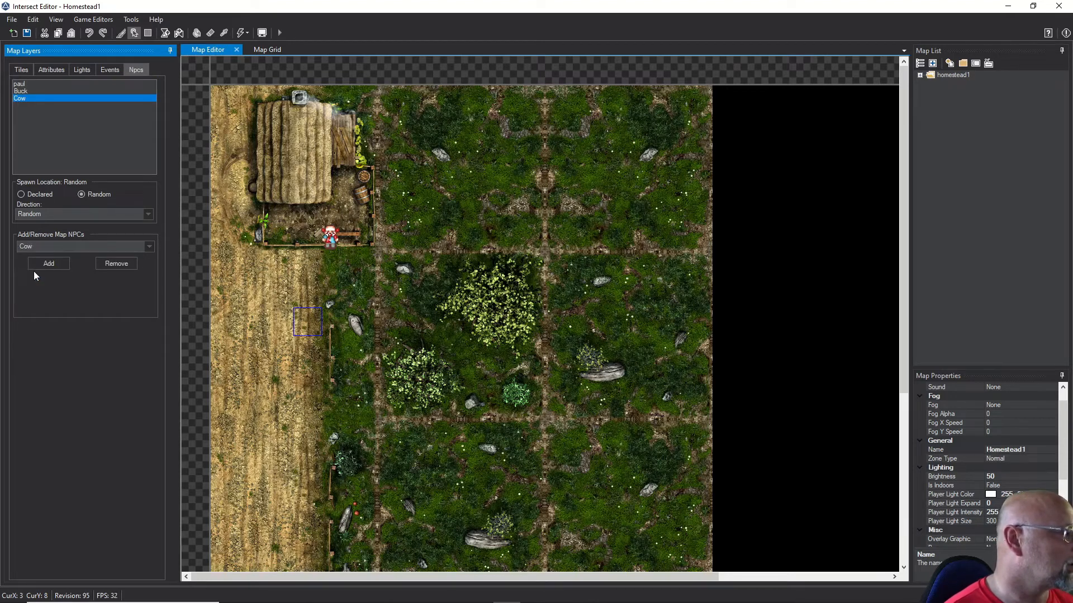
pyautogui.click(22, 194)
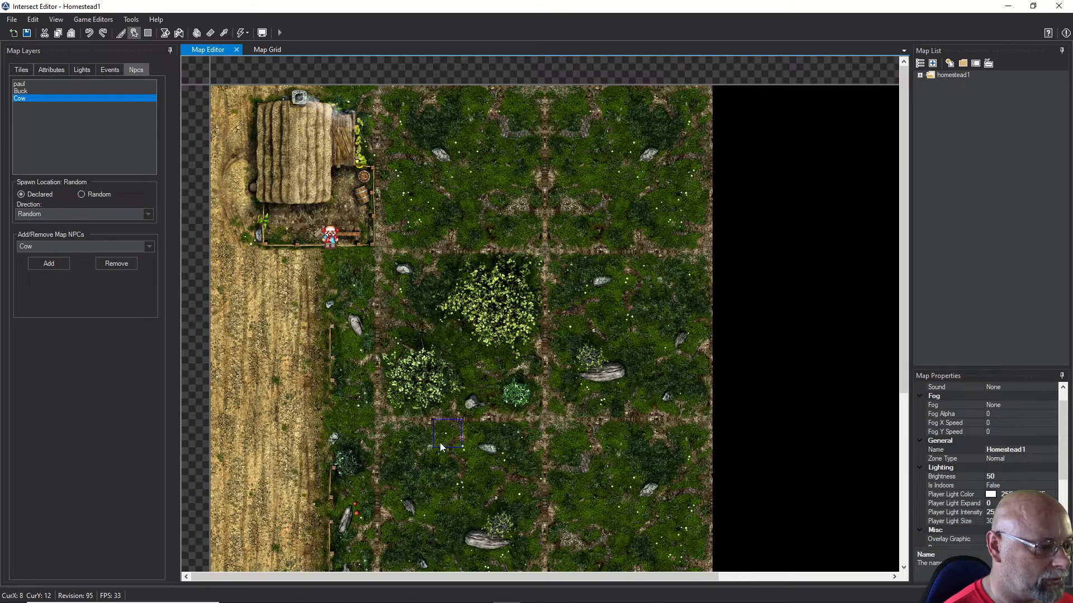
# Step: Save the Homestead1 map, confirm, and minimize the editor
pyautogui.click(27, 34)
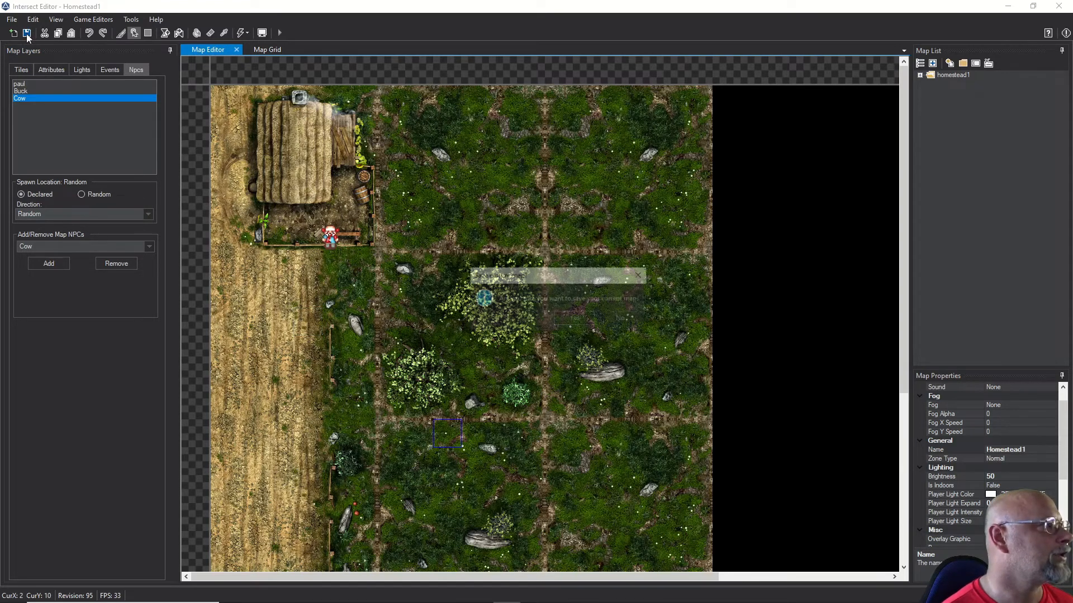
pyautogui.click(572, 319)
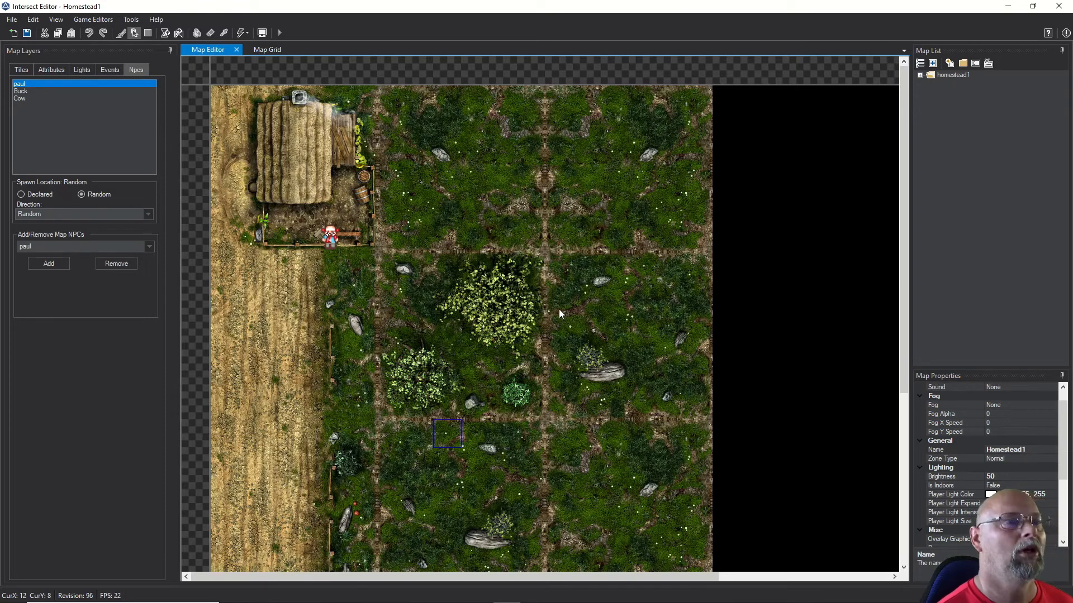
pyautogui.click(1005, 9)
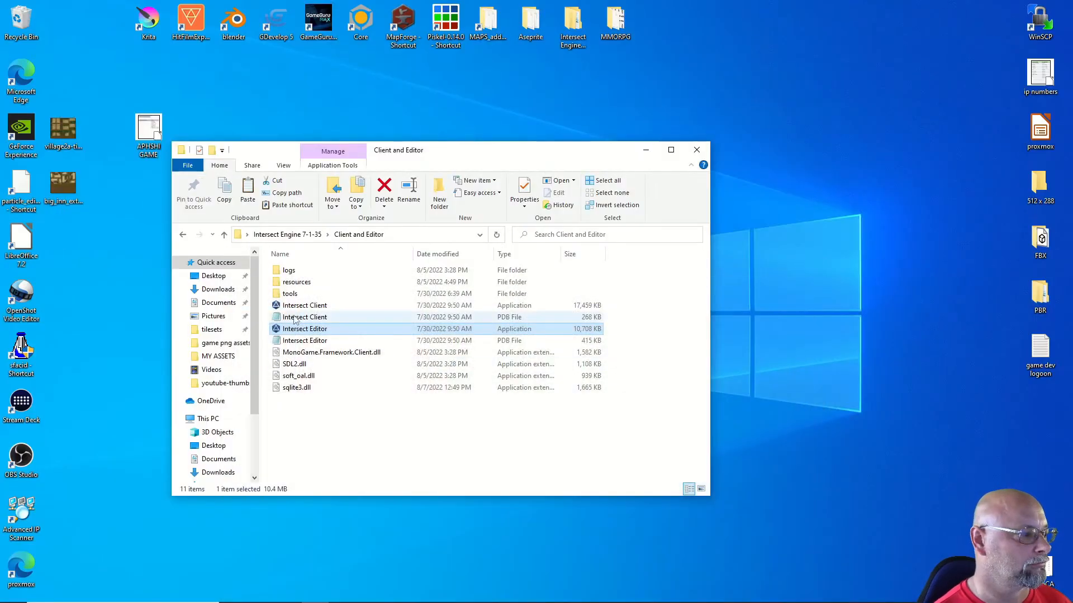
# Step: Launch the client, log in with the administrator account, and enter the game as crusty2
pyautogui.click(302, 306)
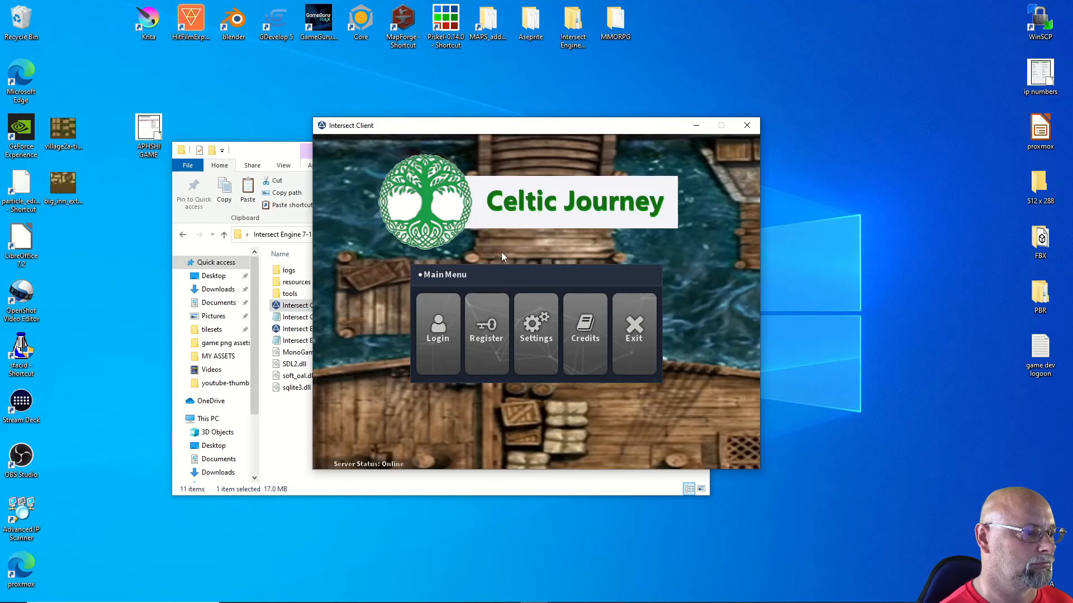
pyautogui.click(441, 330)
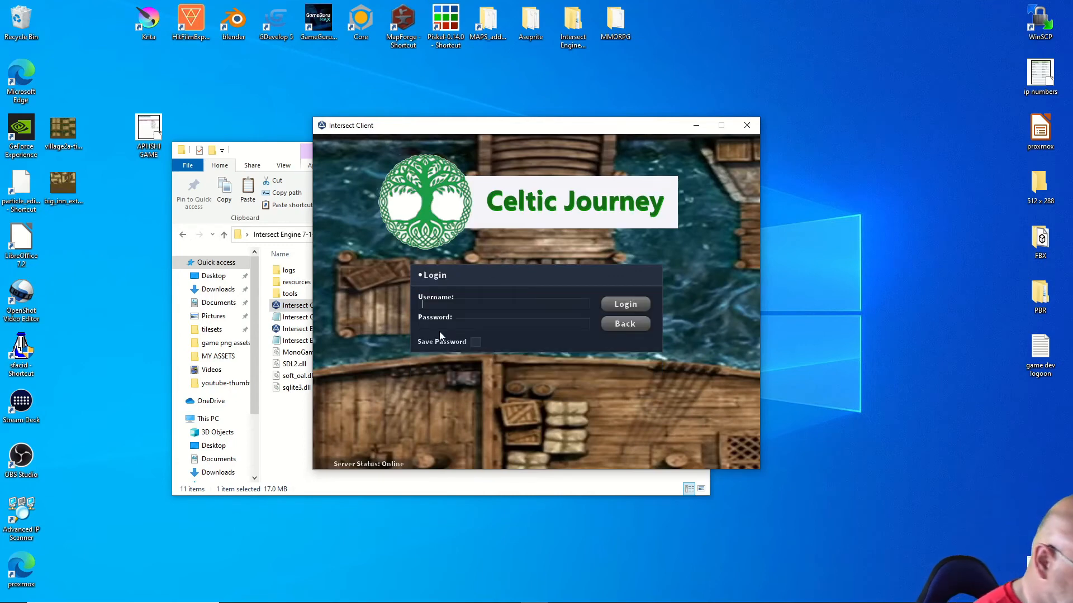
pyautogui.write('Admin')
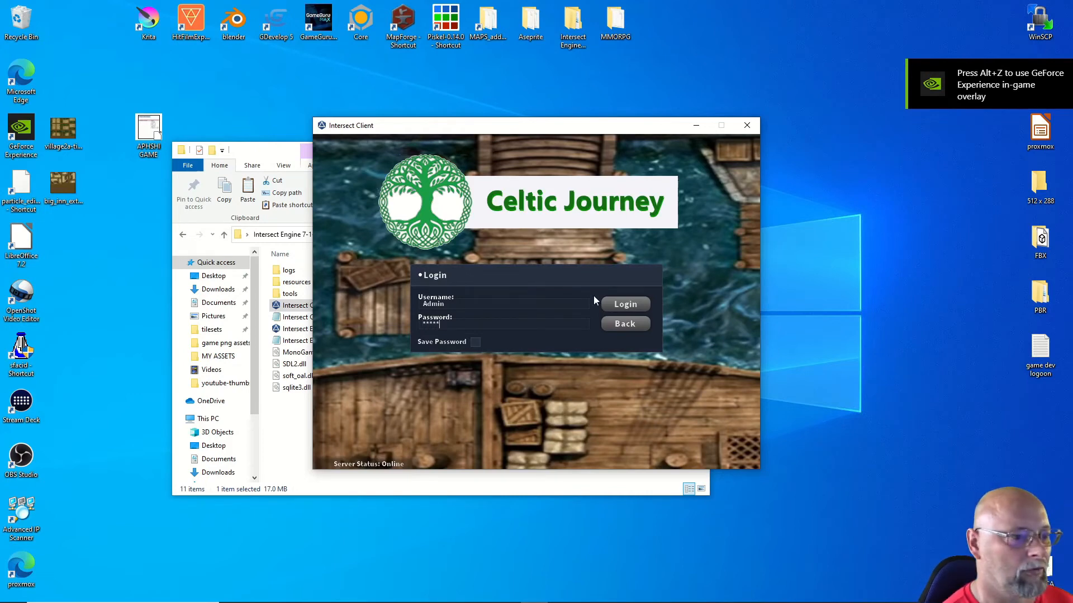
pyautogui.click(617, 304)
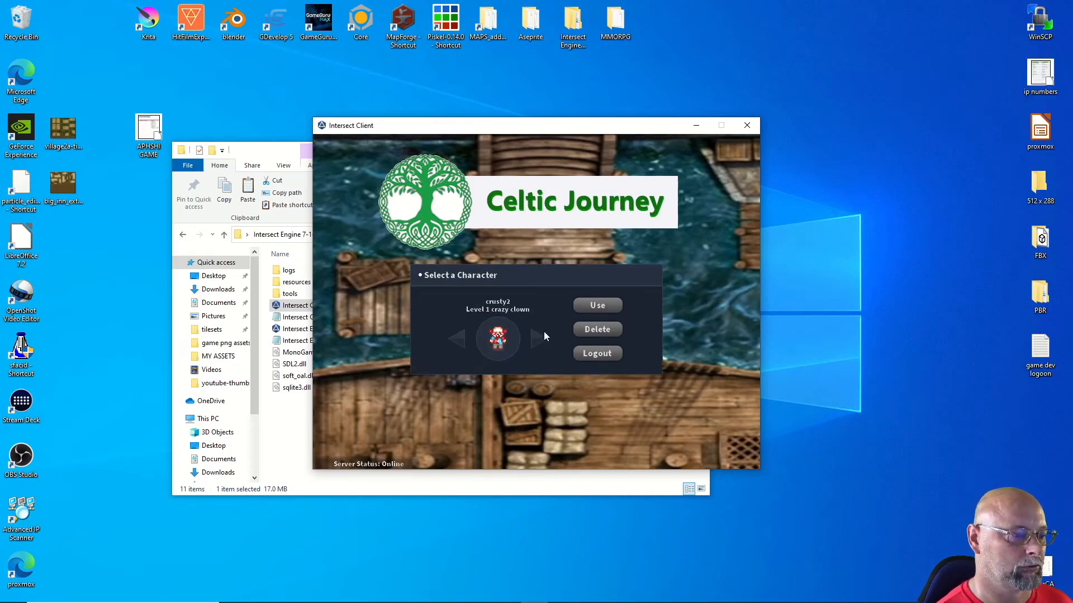
pyautogui.click(582, 308)
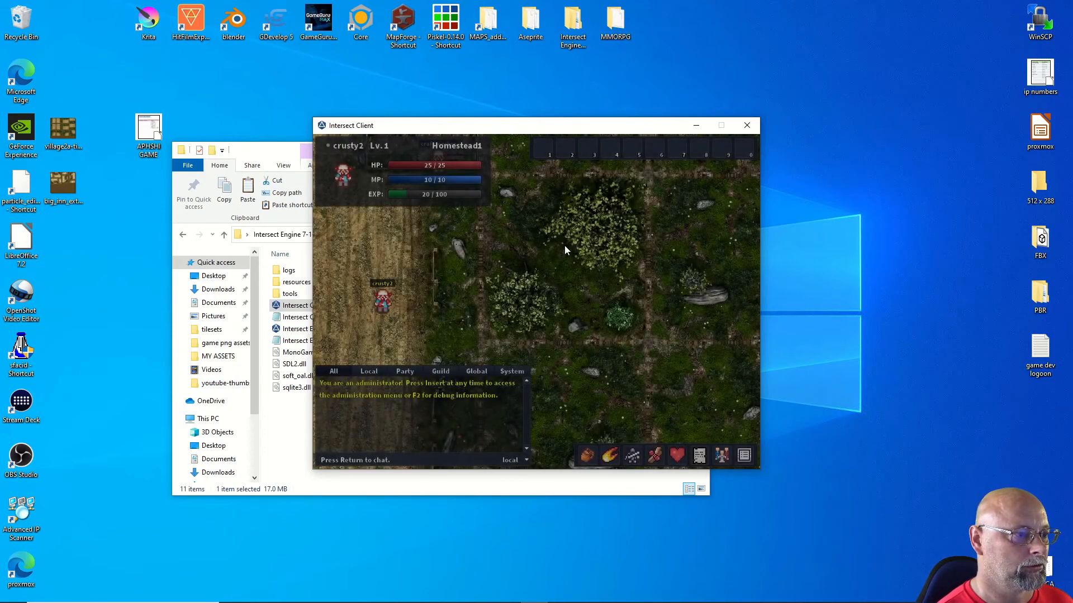
# Step: Raise the game window and walk crusty2 around the craftteacher house, then south past the map edge
pyautogui.moveTo(535, 126); pyautogui.dragTo(505, 96)
pyautogui.press('Down')
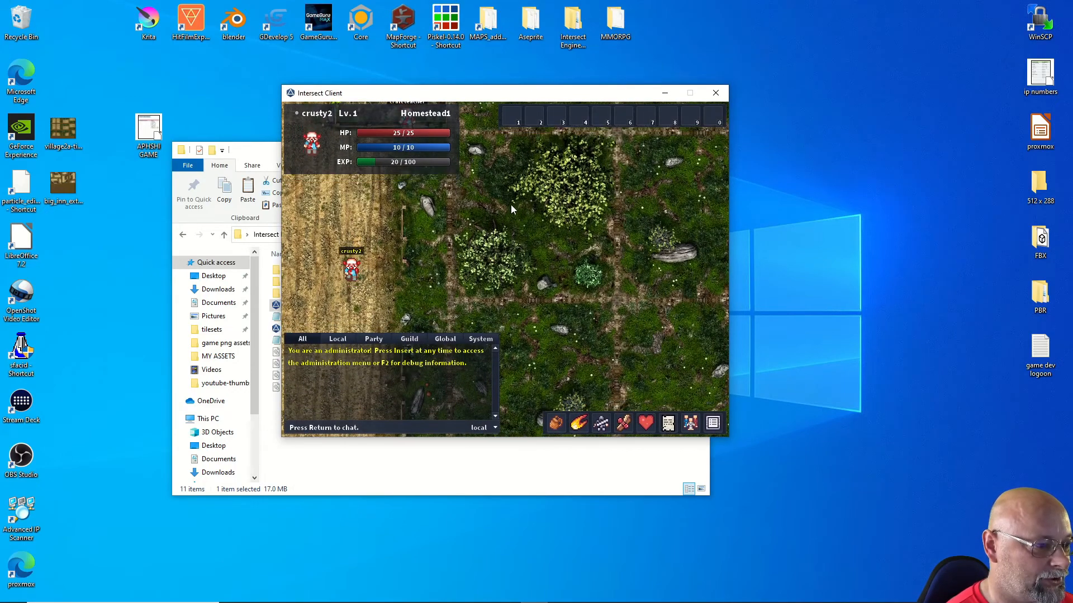
pyautogui.press('Right')
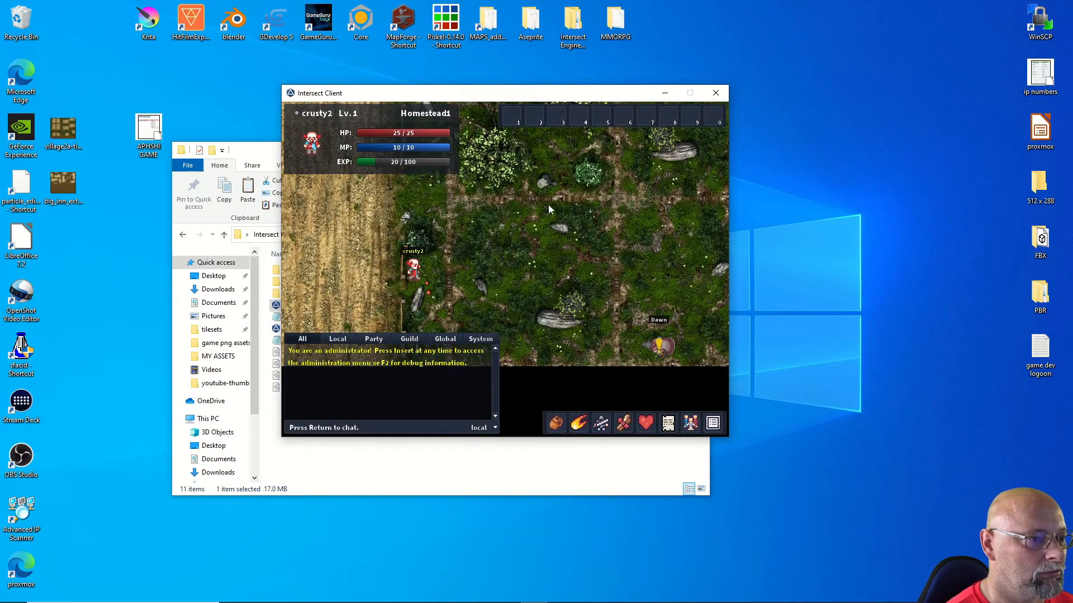
pyautogui.press('Right')
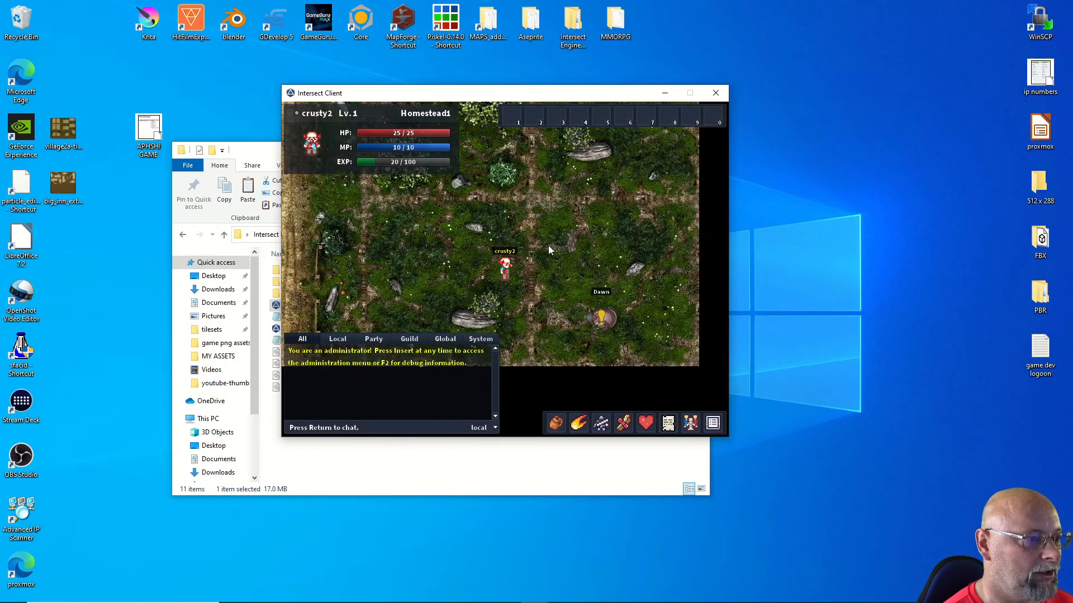
pyautogui.press('Up')
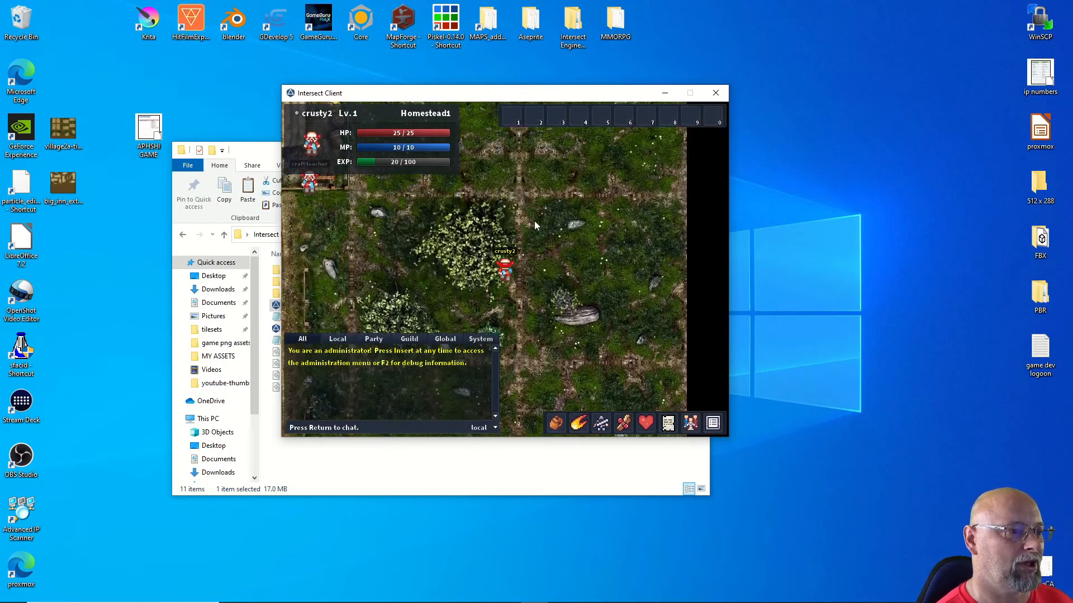
pyautogui.press('Up')
pyautogui.press('Left')
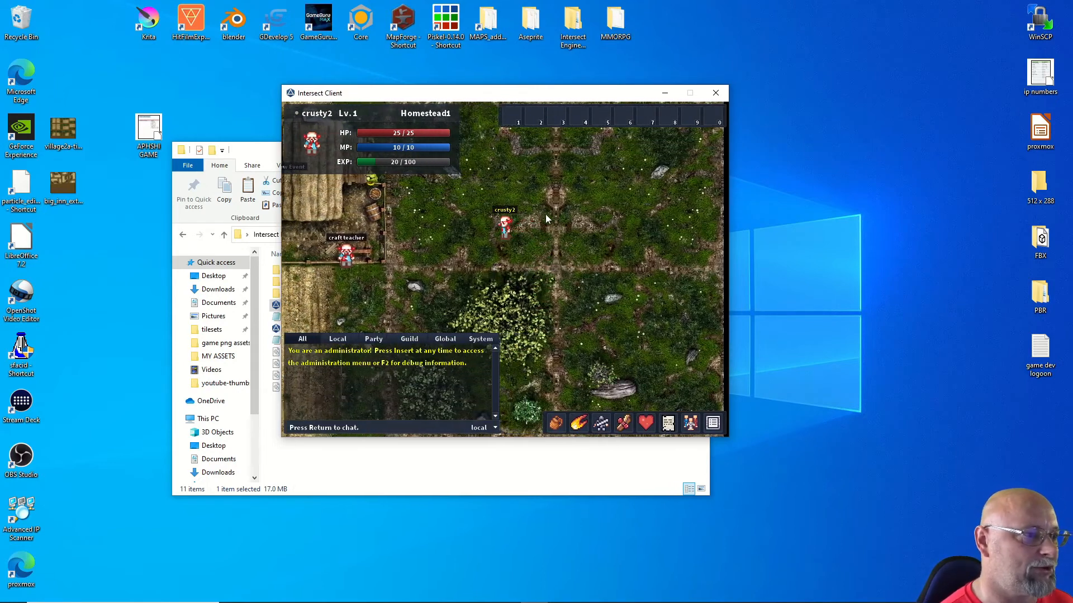
pyautogui.press('Up')
pyautogui.press('Up')
pyautogui.press('Right')
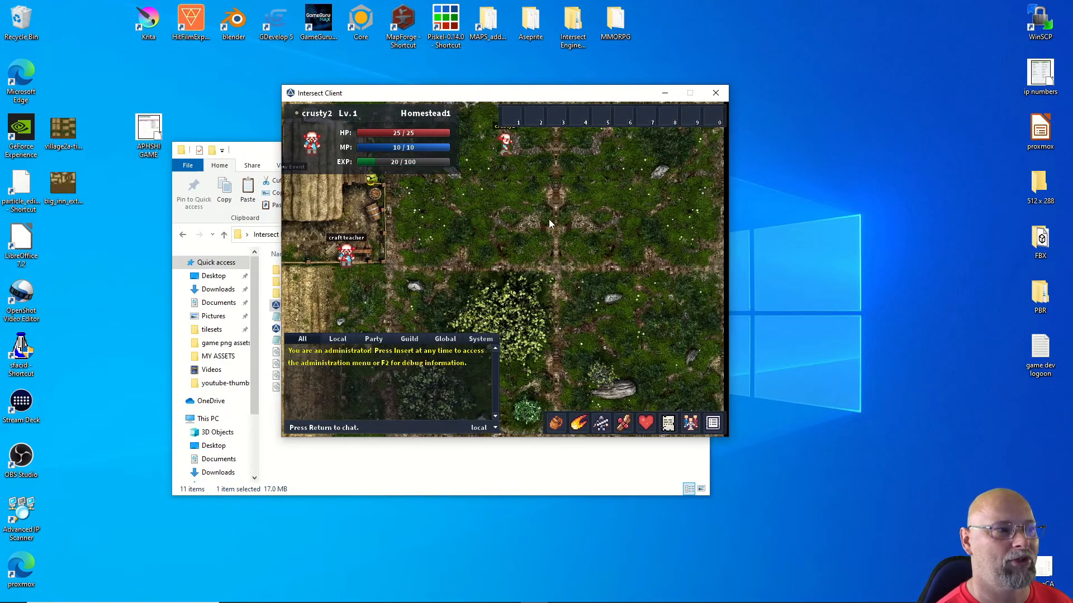
pyautogui.press('Left')
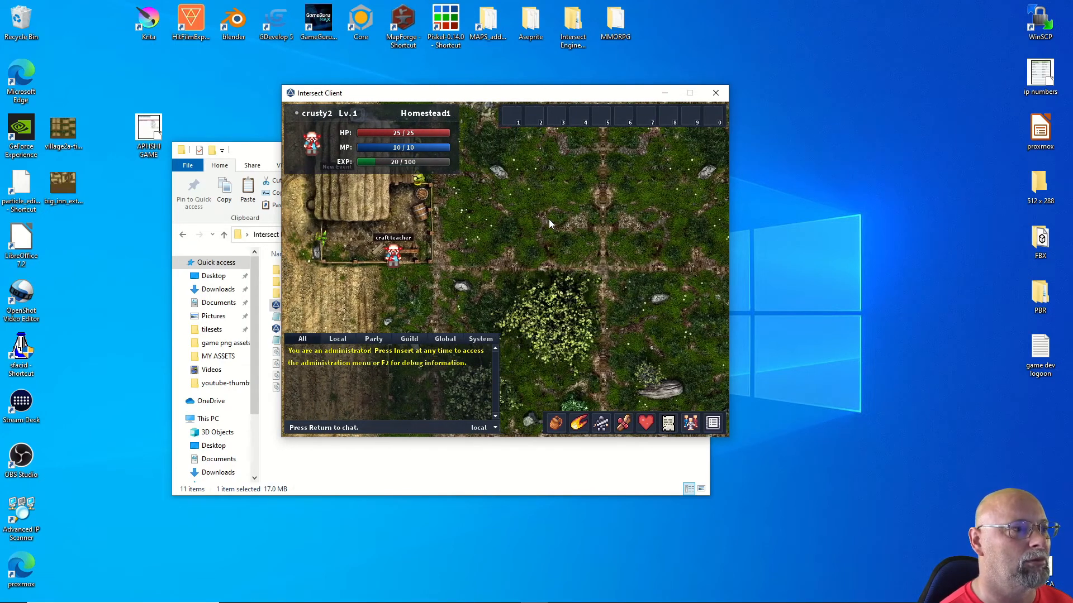
pyautogui.press('Down')
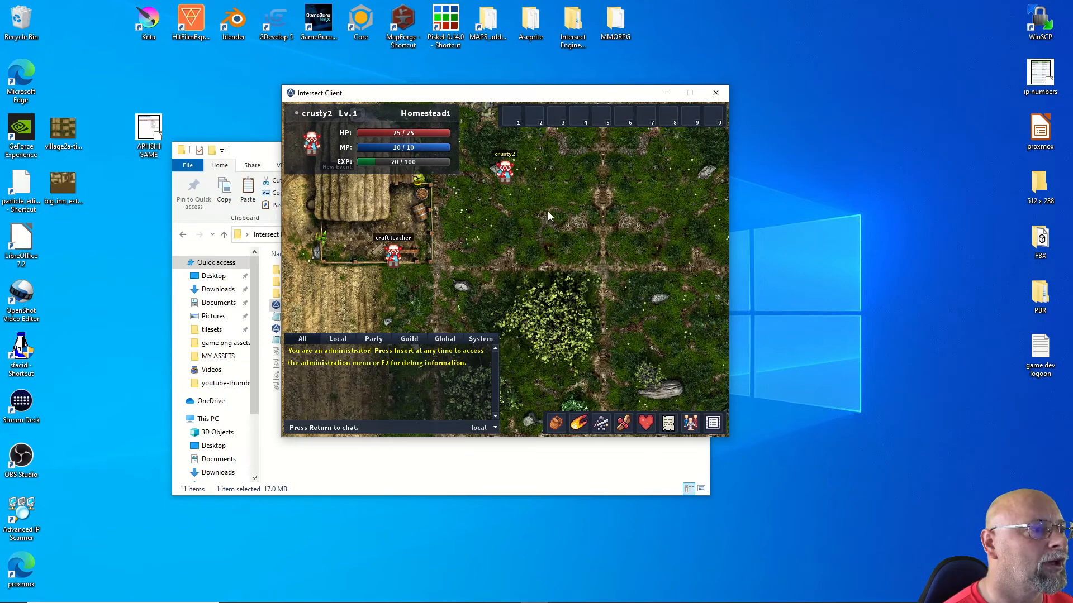
pyautogui.press('Up')
pyautogui.press('Down')
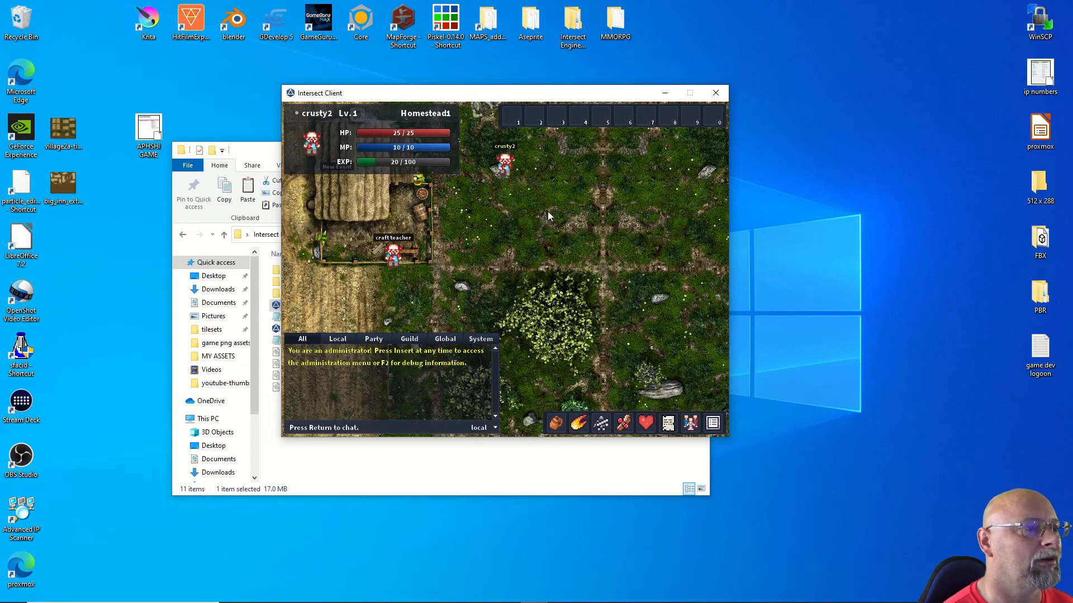
pyautogui.press('Down')
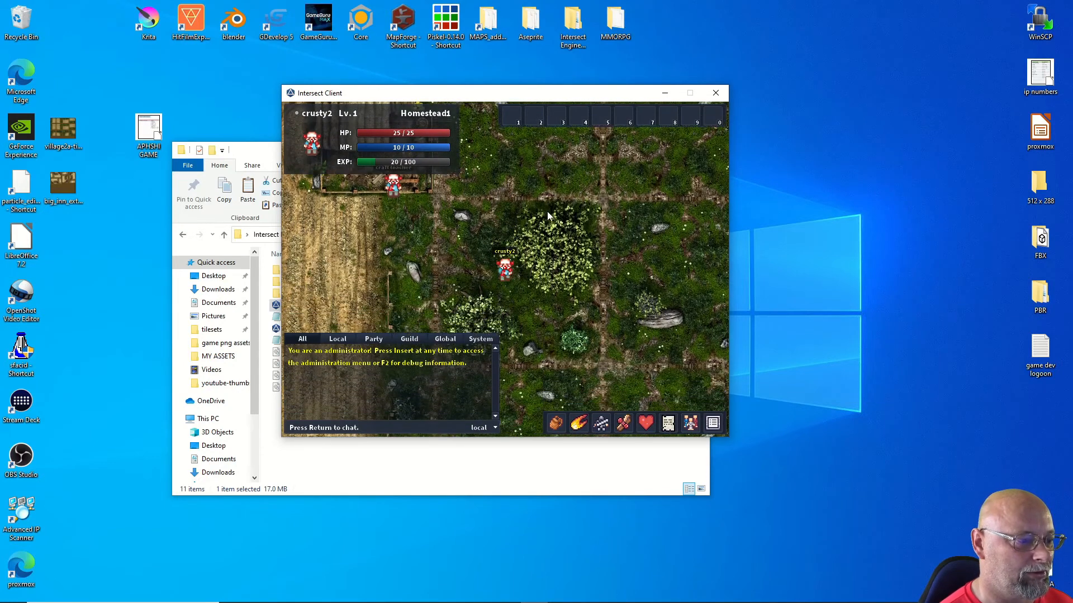
pyautogui.press('Down')
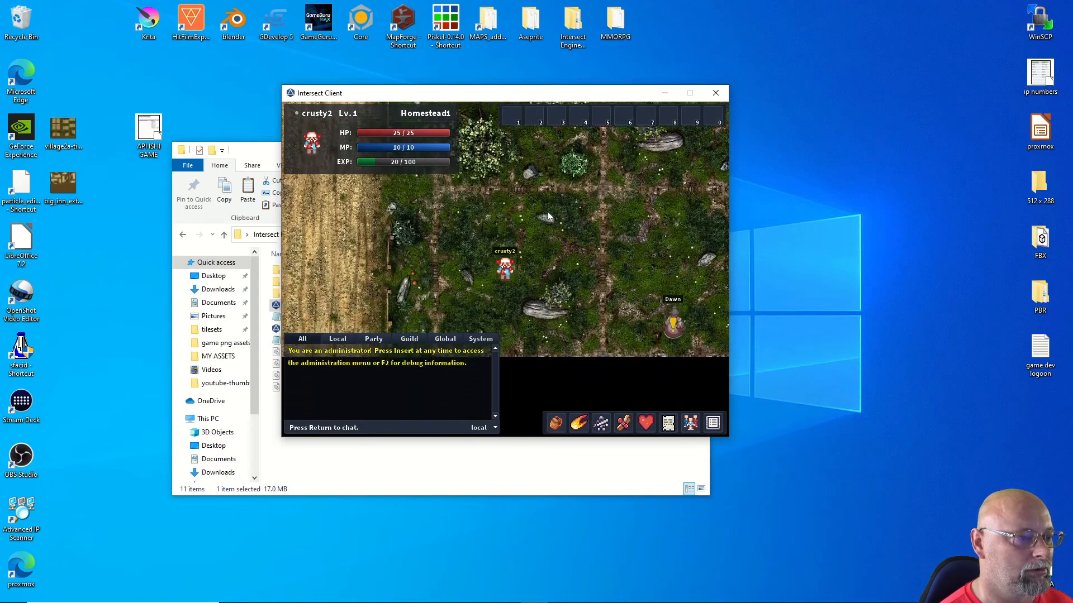
pyautogui.press('Down')
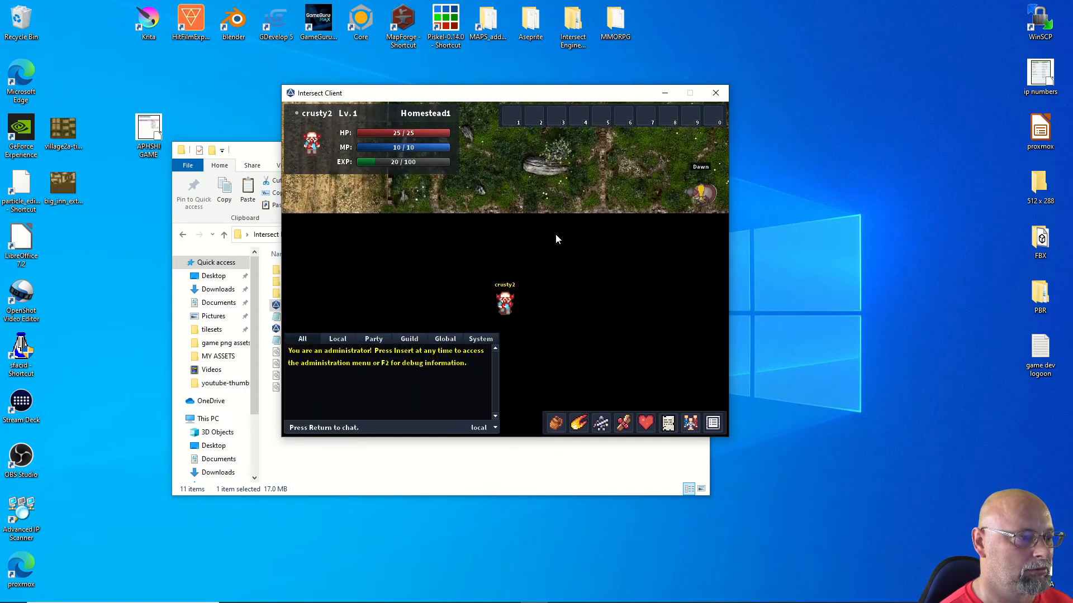
pyautogui.press('Down')
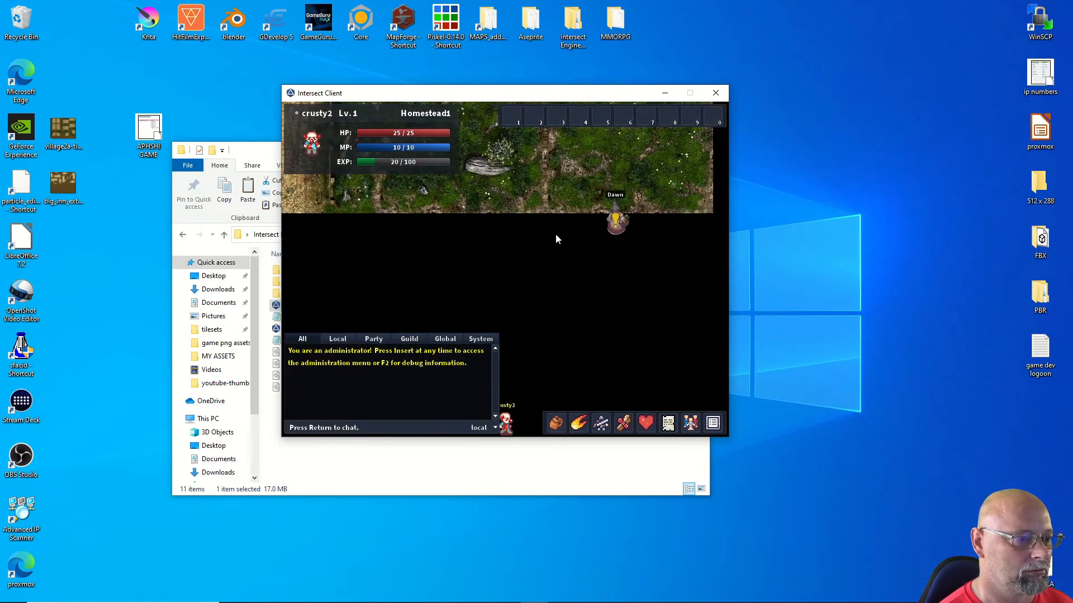
# Step: Walk east to the Cow, target it, and reposition around the NPCs
pyautogui.press('Right')
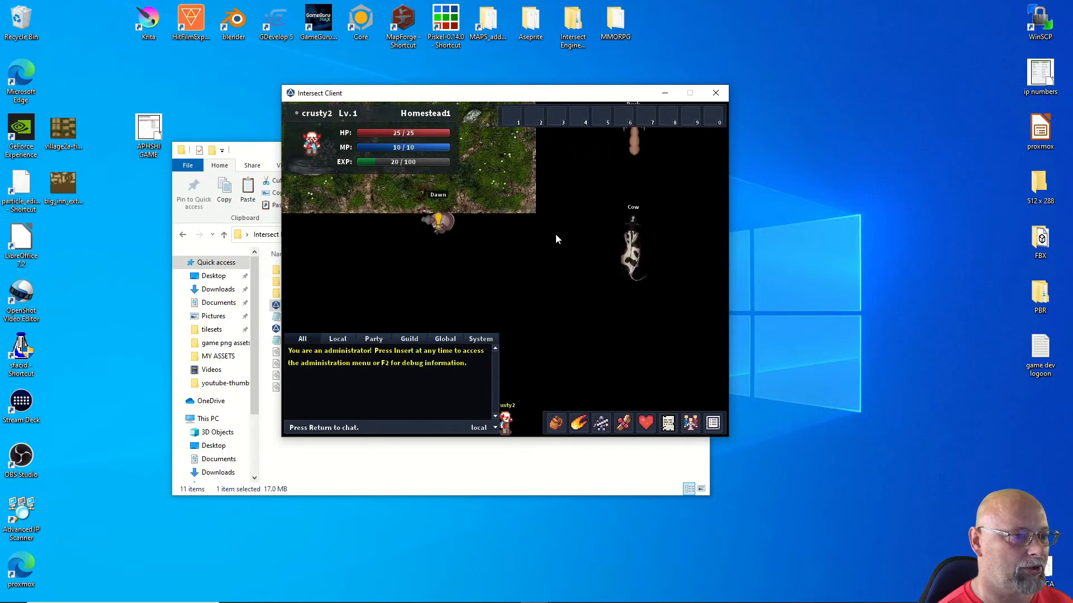
pyautogui.press('Up')
pyautogui.click(551, 208)
pyautogui.press('Up')
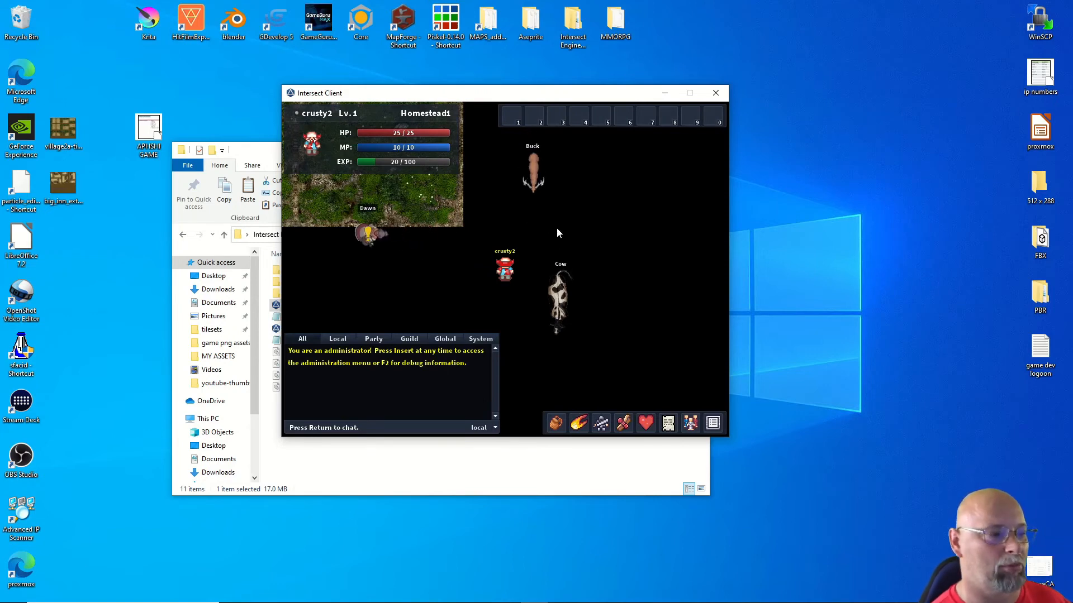
pyautogui.click(581, 305)
pyautogui.press('Right')
pyautogui.press('Down')
pyautogui.press('Down')
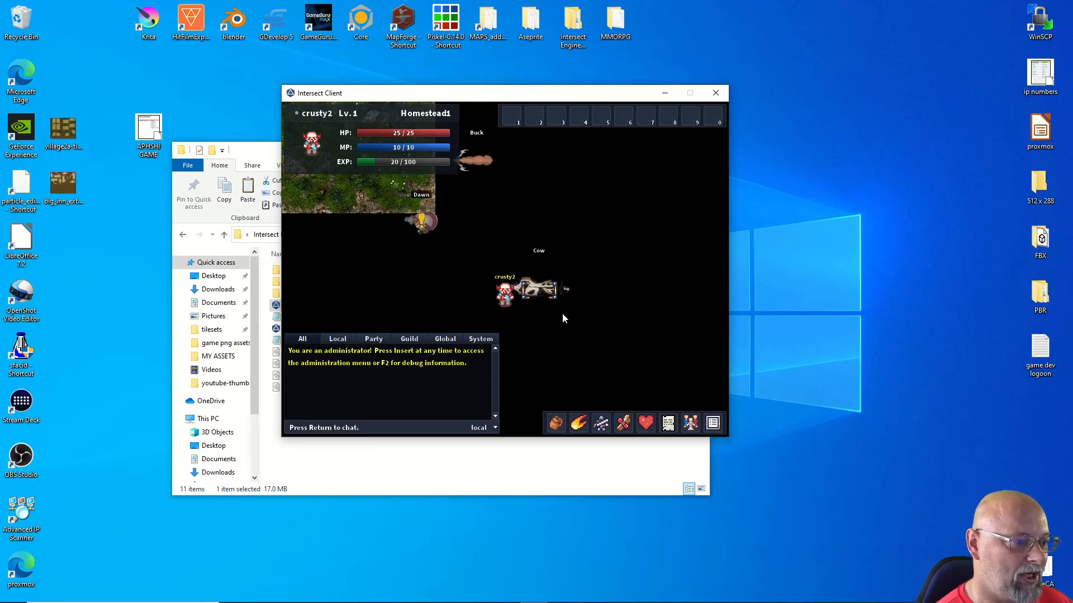
pyautogui.press('Up')
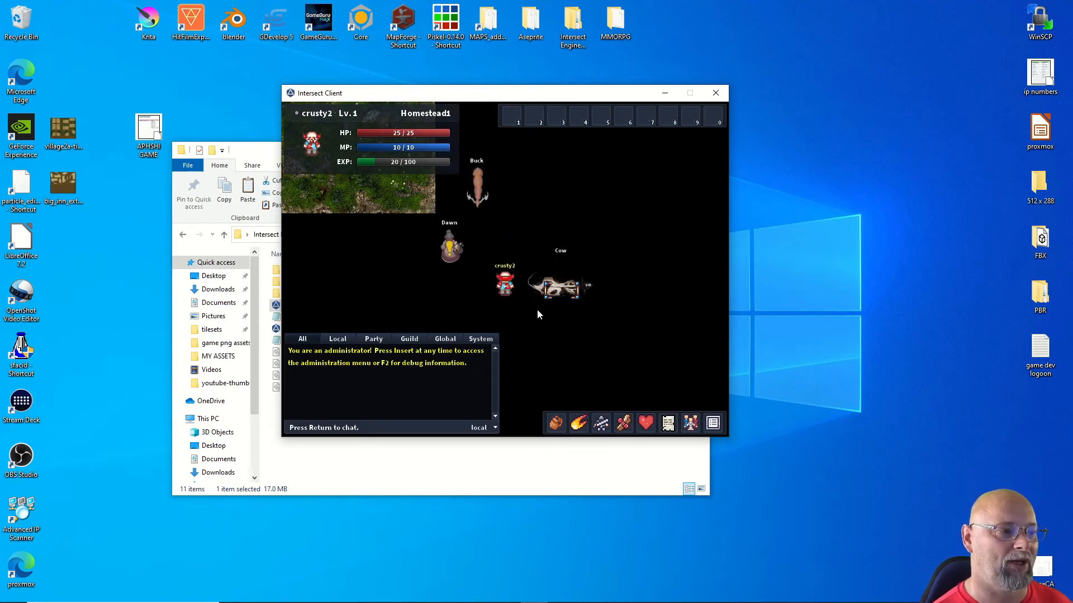
pyautogui.press('Up')
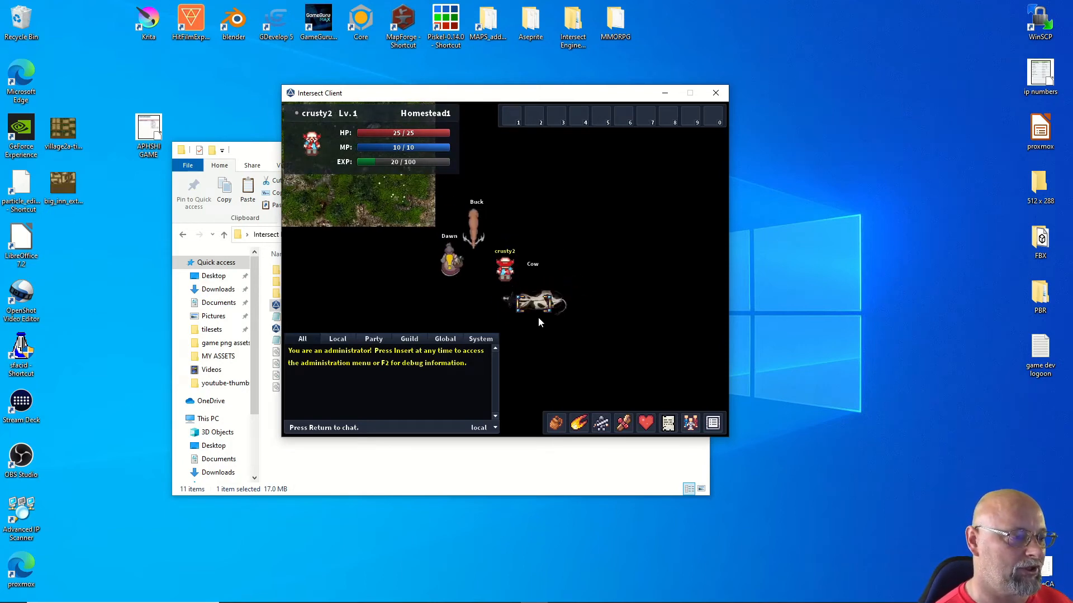
pyautogui.press('Right')
pyautogui.press('Up')
pyautogui.press('Up')
pyautogui.press('Up')
pyautogui.press('Right')
pyautogui.press('Right')
pyautogui.press('Right')
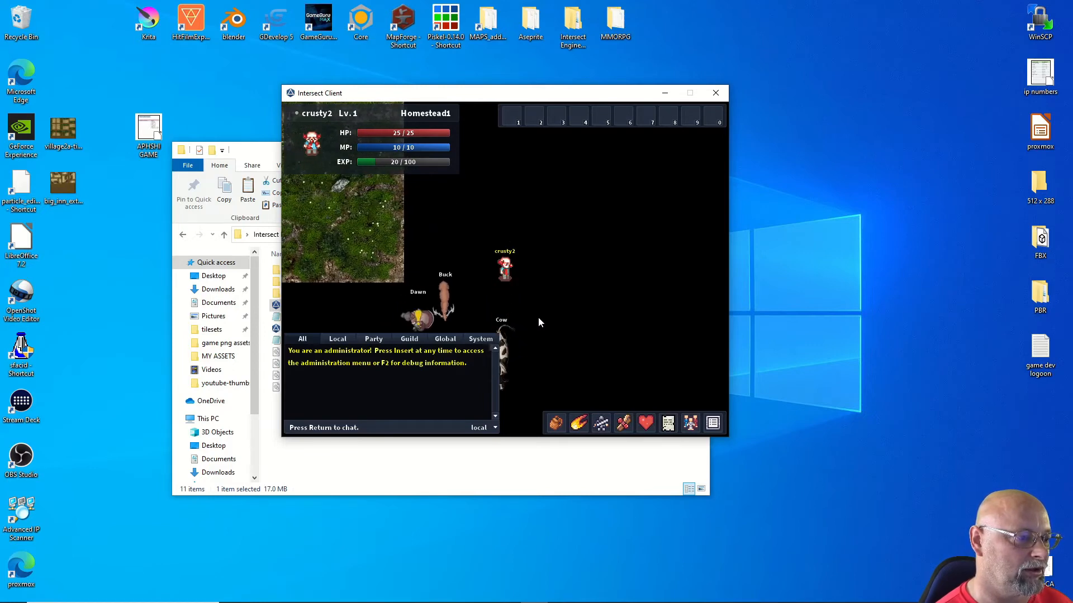
pyautogui.press('Down')
pyautogui.press('Down')
pyautogui.press('Down')
pyautogui.press('Down')
pyautogui.press('Down')
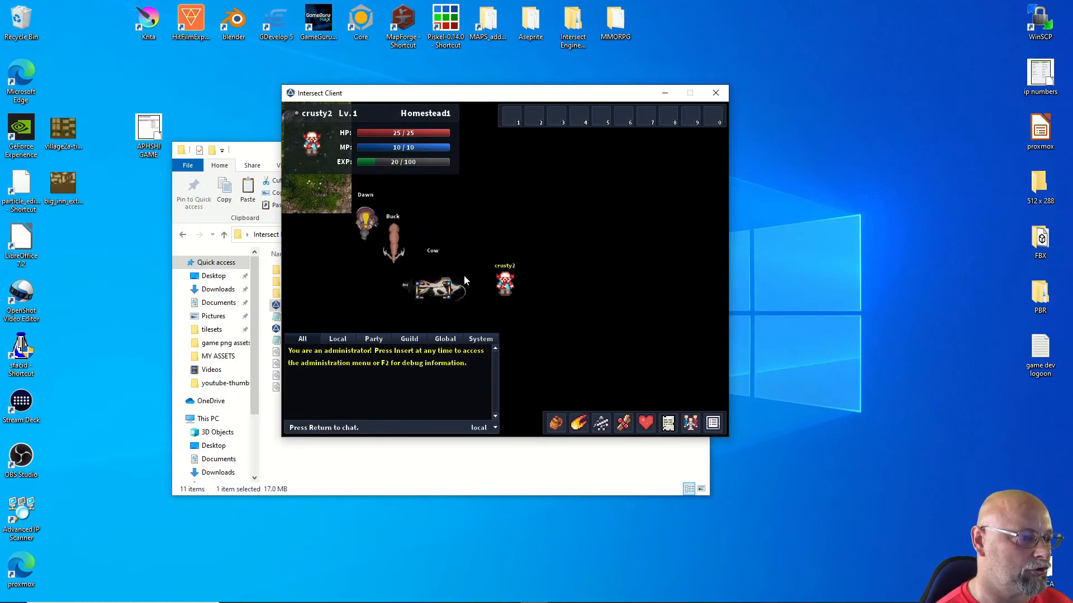
# Step: Check the inventory for Cow hide while targeting the Cow, then Buck
pyautogui.click(554, 423)
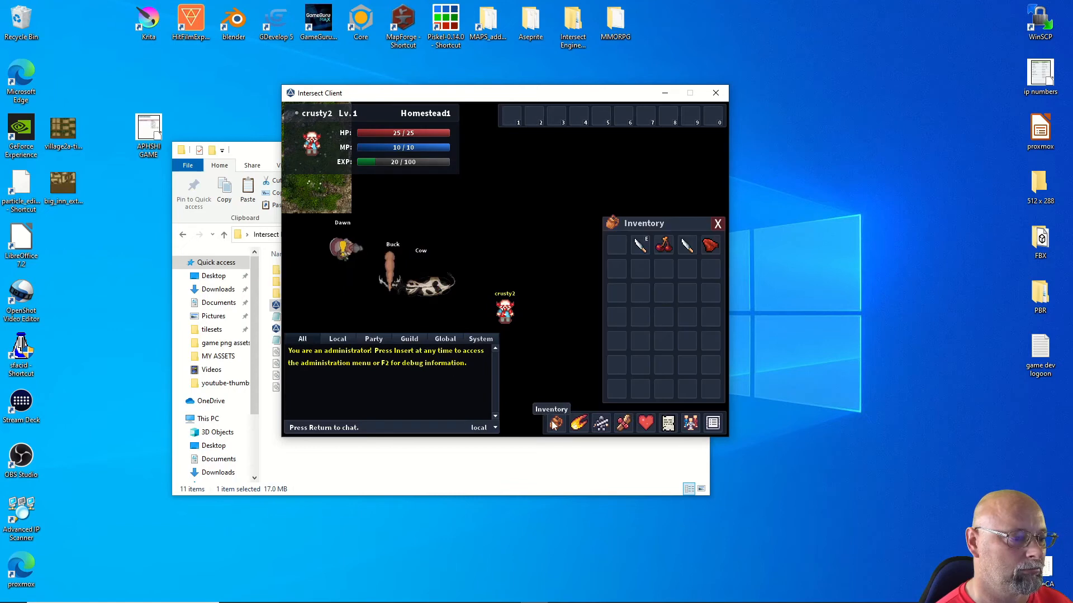
pyautogui.press('Down')
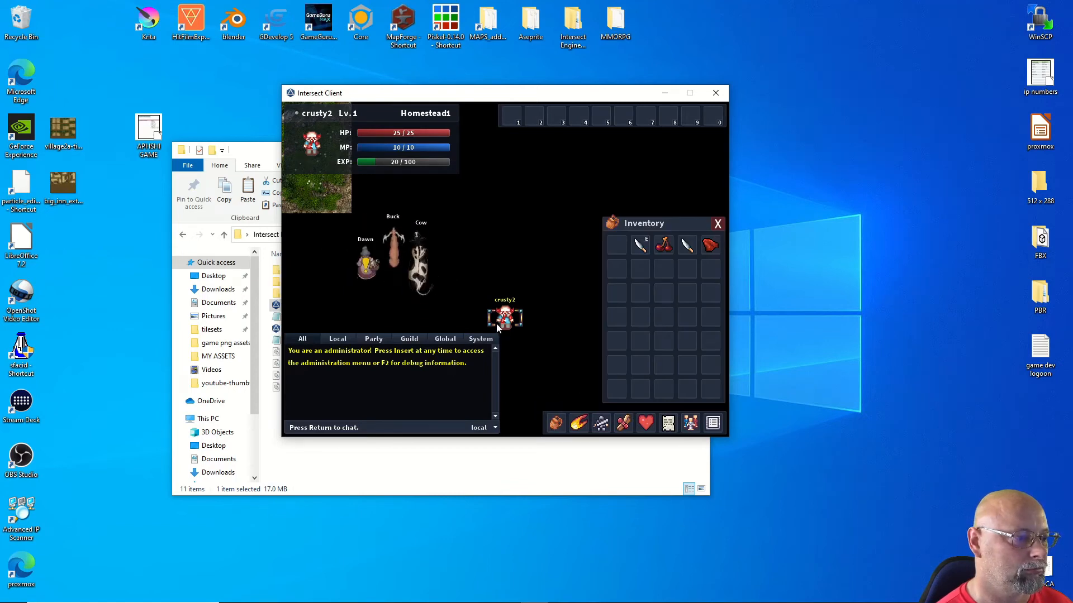
pyautogui.press('Up')
pyautogui.press('Up')
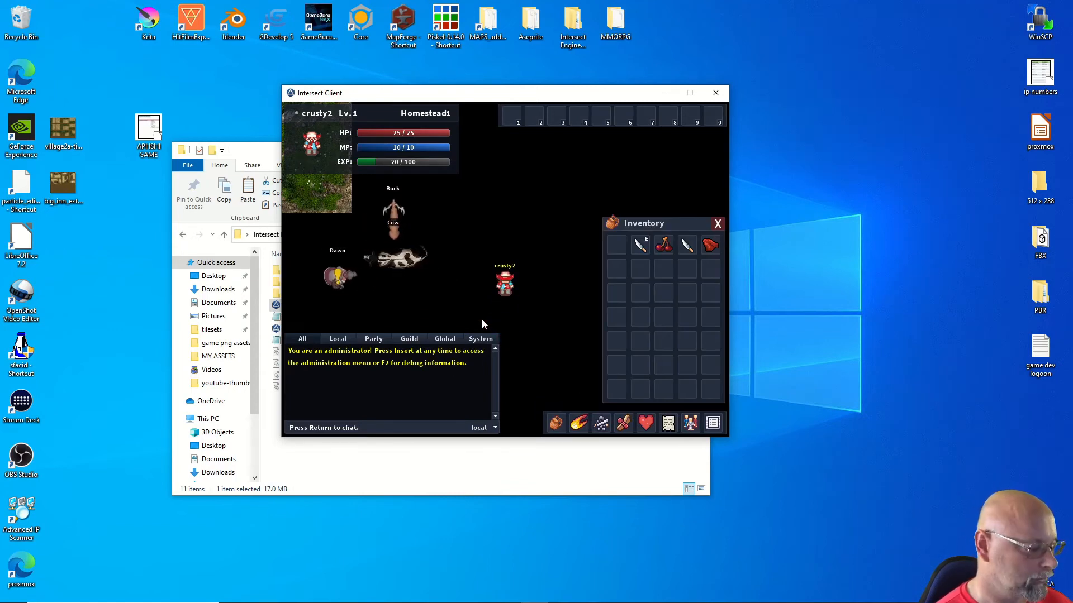
pyautogui.press('Up')
pyautogui.click(473, 273)
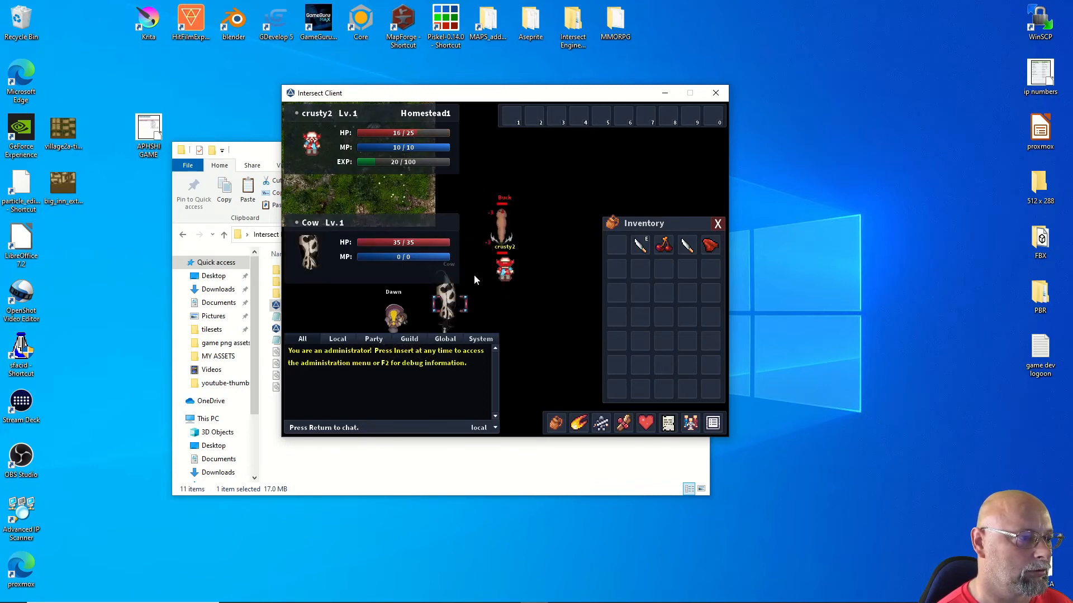
pyautogui.click(503, 241)
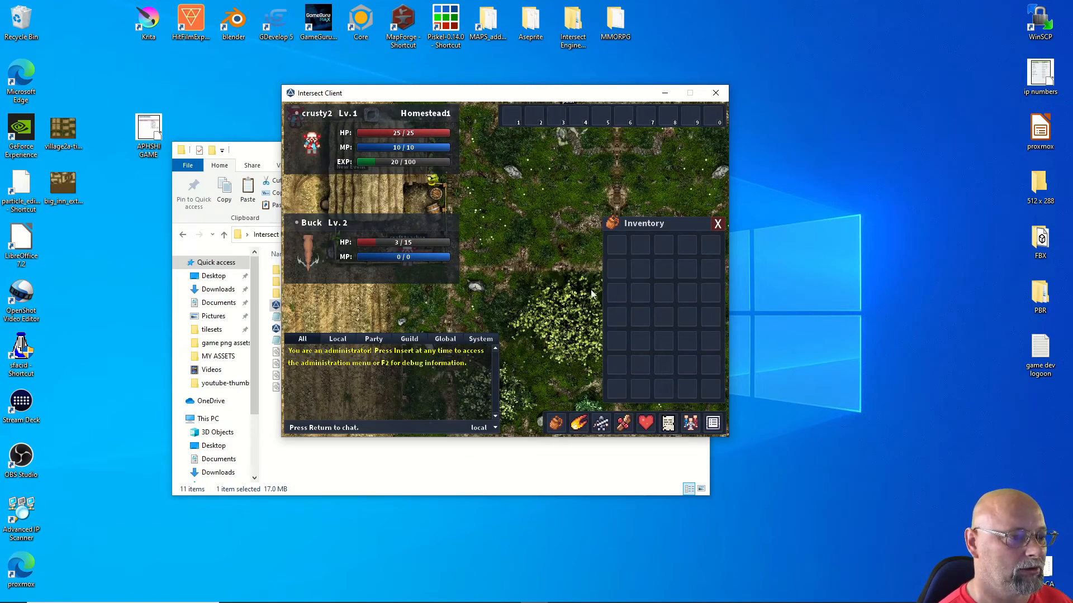
pyautogui.click(556, 423)
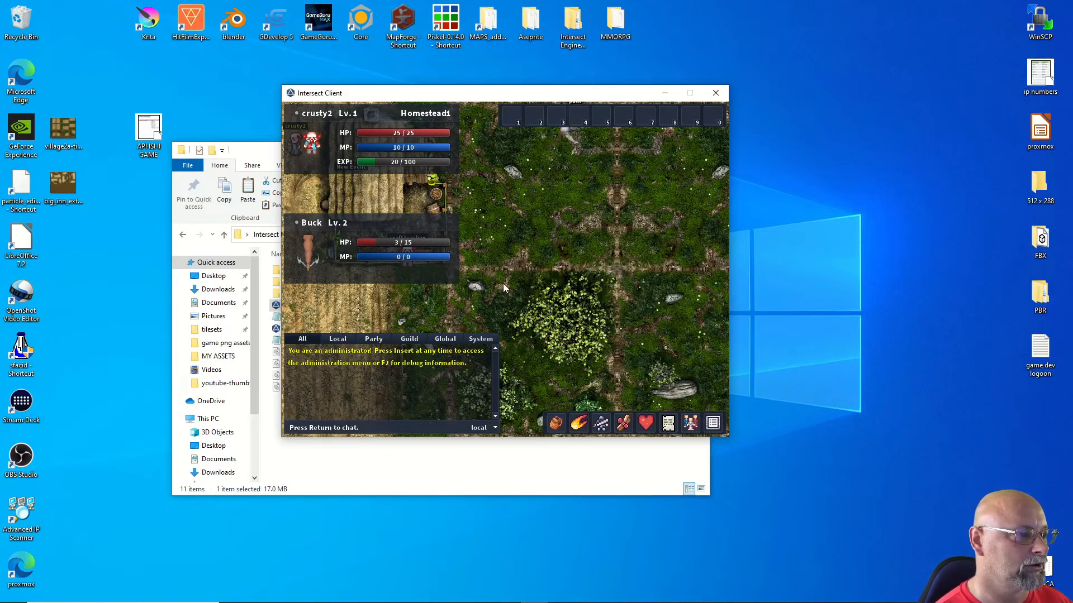
# Step: Walk south to retarget the Cow, then head up and left toward the map's left edge
pyautogui.press('Down')
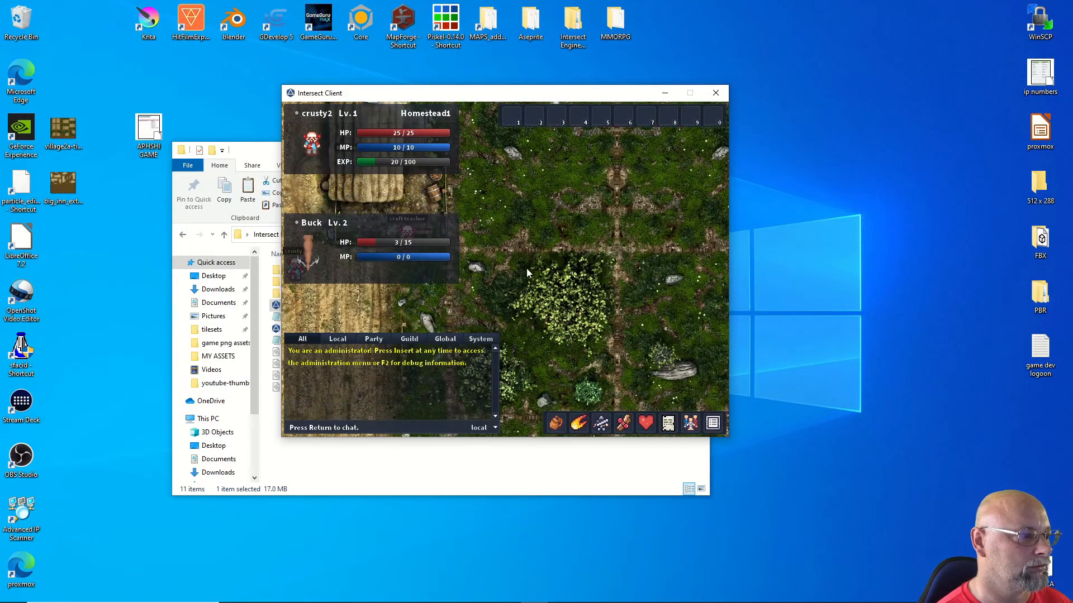
pyautogui.press('Down')
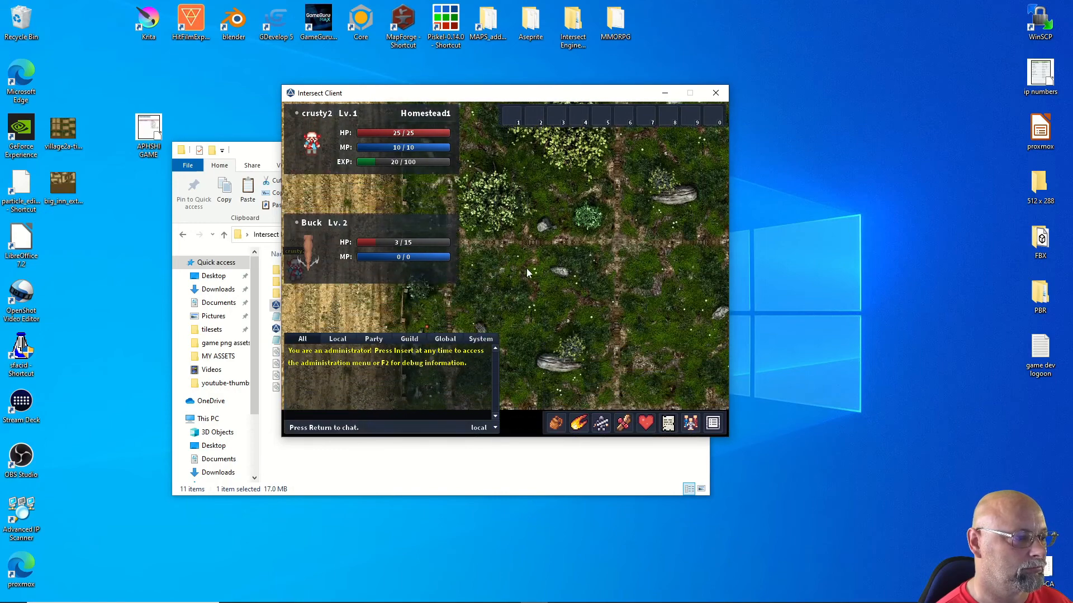
pyautogui.press('Right')
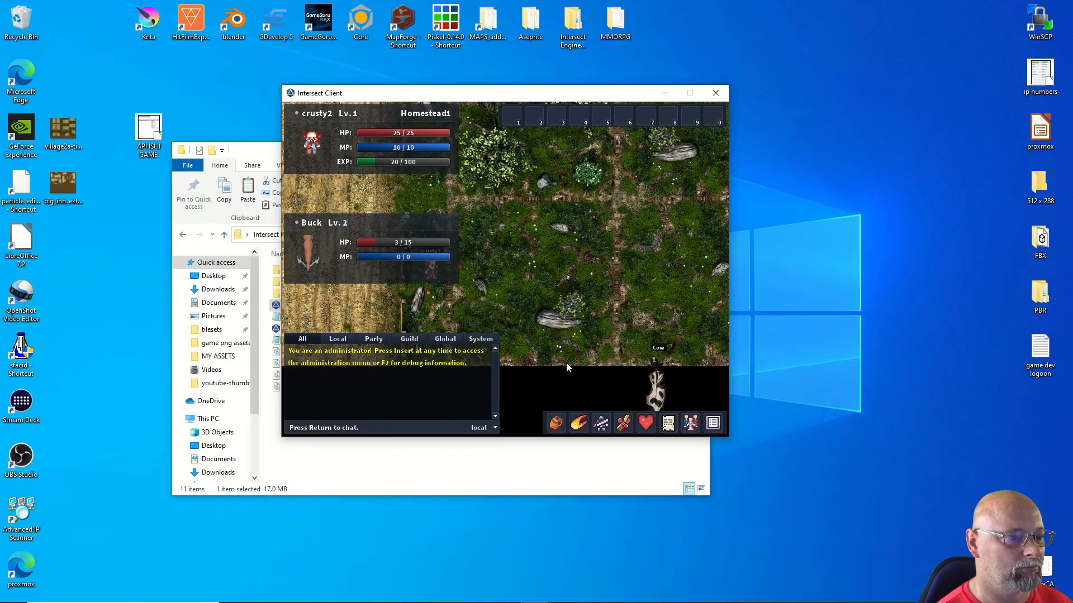
pyautogui.press('Down')
pyautogui.press('Down')
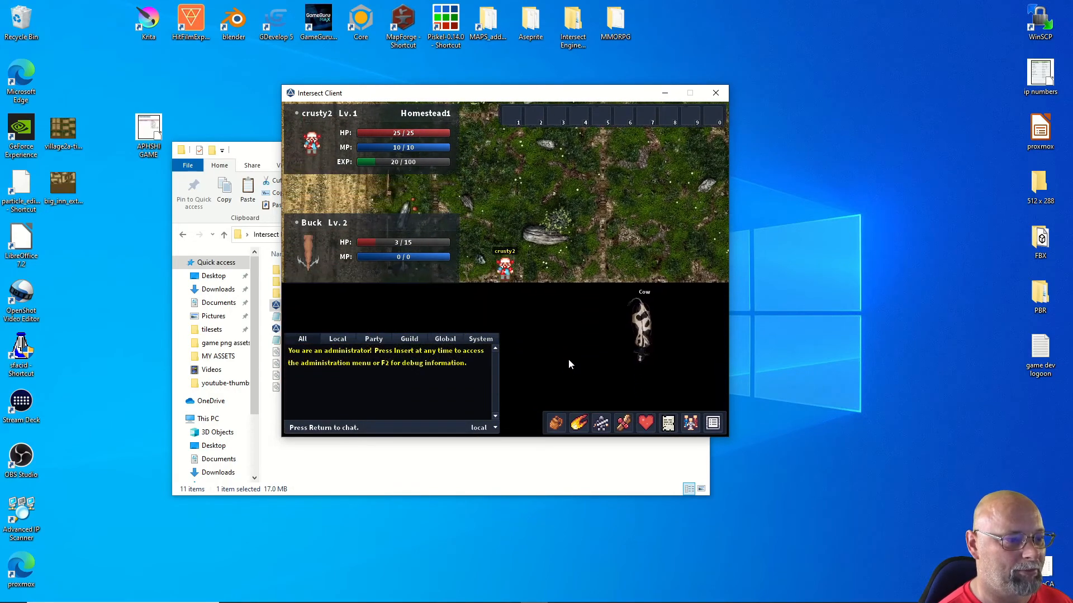
pyautogui.press('Right')
pyautogui.press('Right')
pyautogui.press('Down')
pyautogui.click(501, 278)
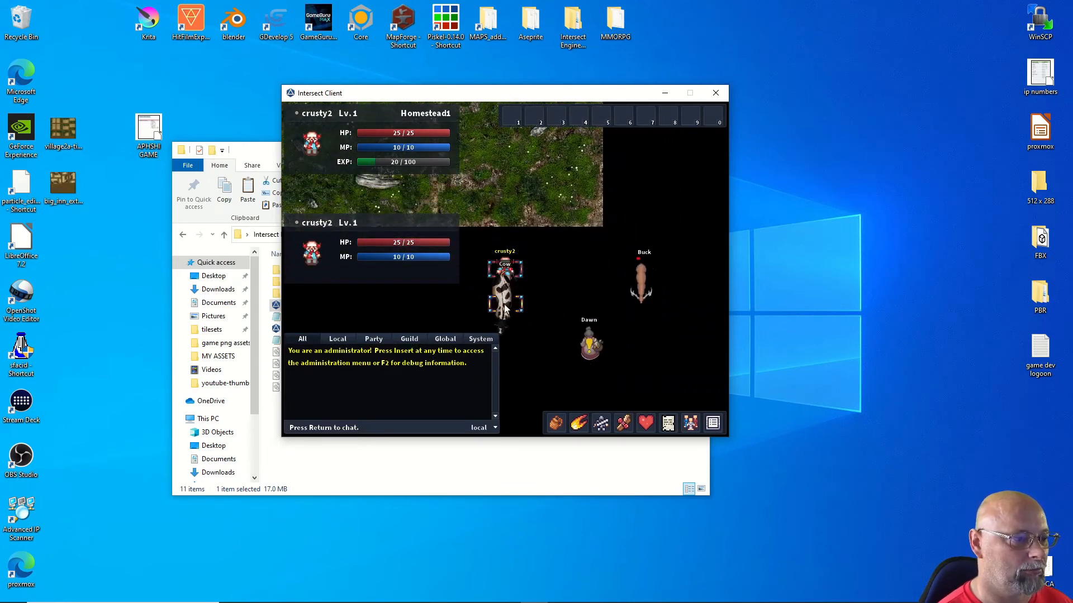
pyautogui.click(501, 278)
pyautogui.press('Left')
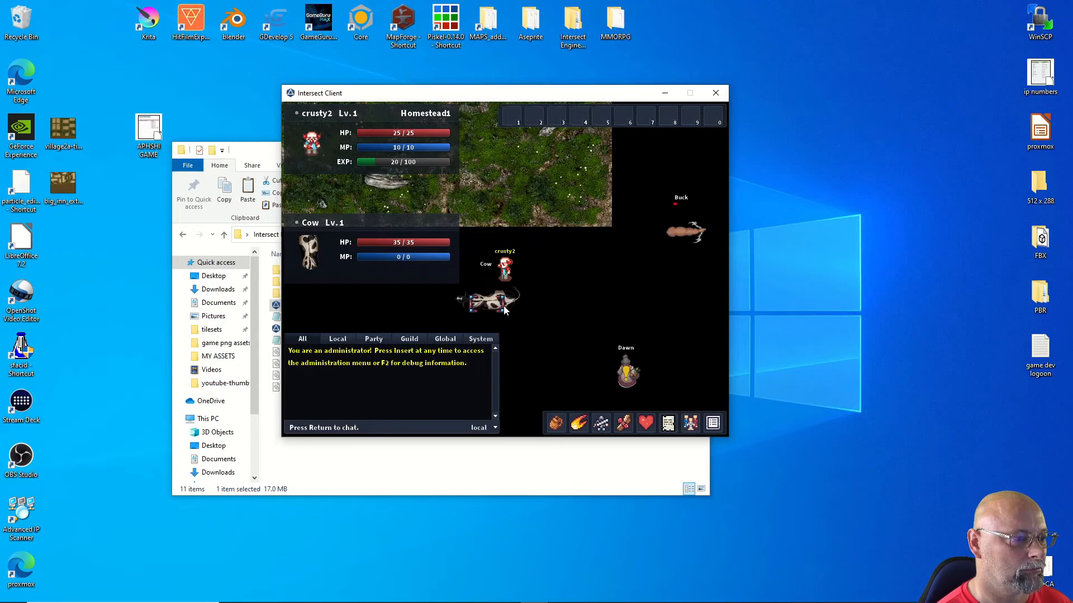
pyautogui.press('Up')
pyautogui.press('Up')
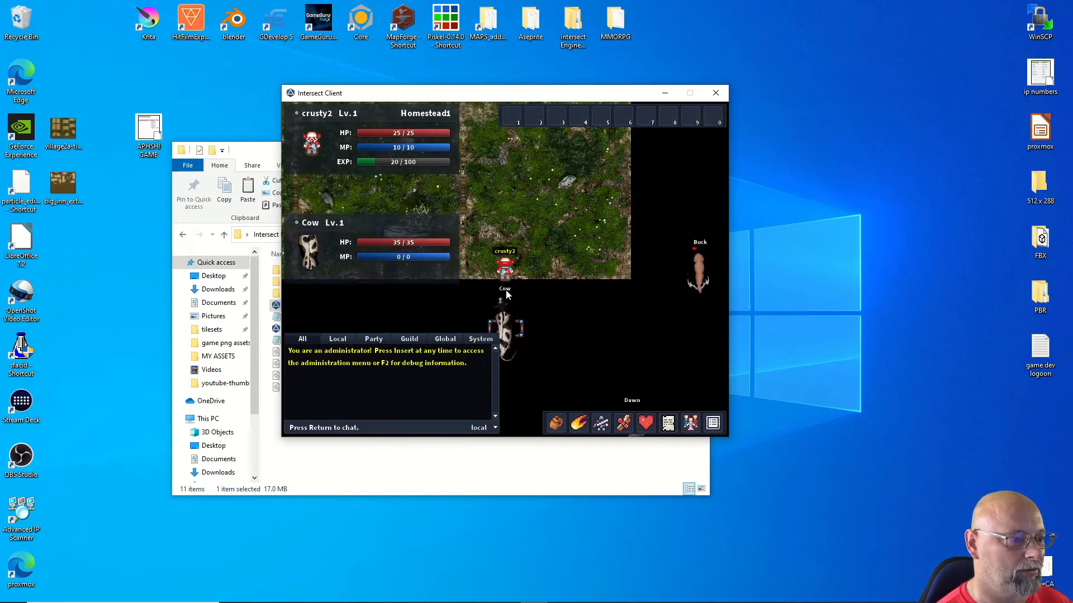
pyautogui.press('Left')
pyautogui.press('Up')
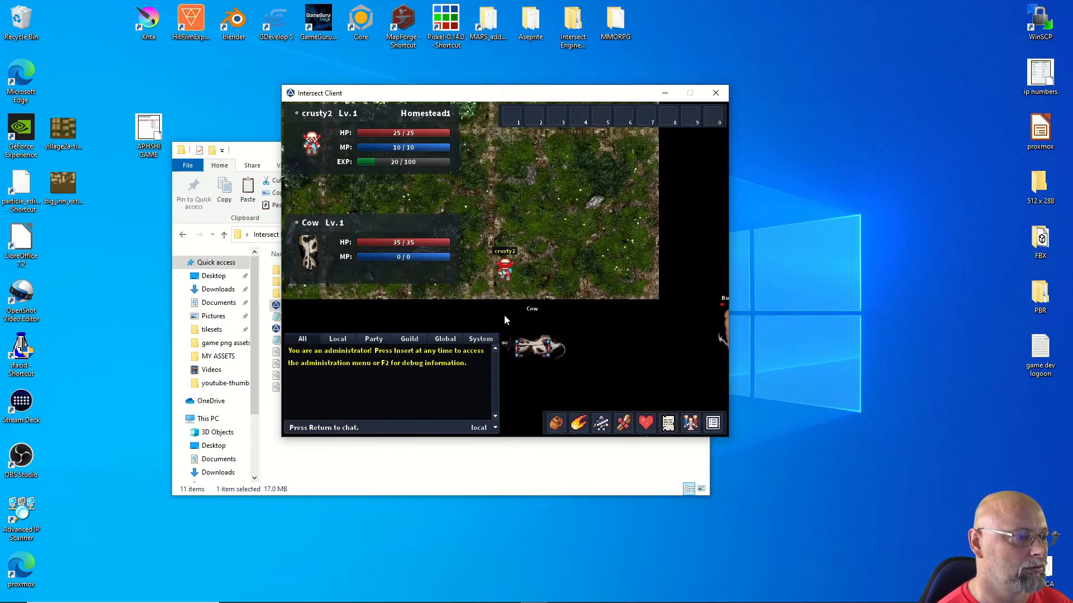
pyautogui.press('Left')
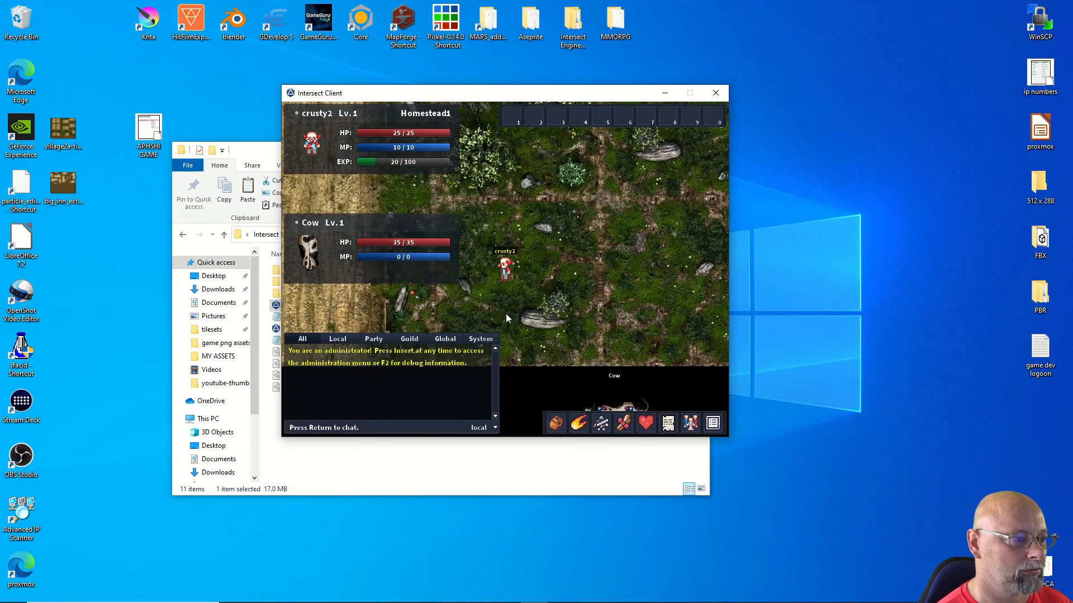
pyautogui.press('Up')
pyautogui.press('Up')
pyautogui.press('Left')
pyautogui.press('Down')
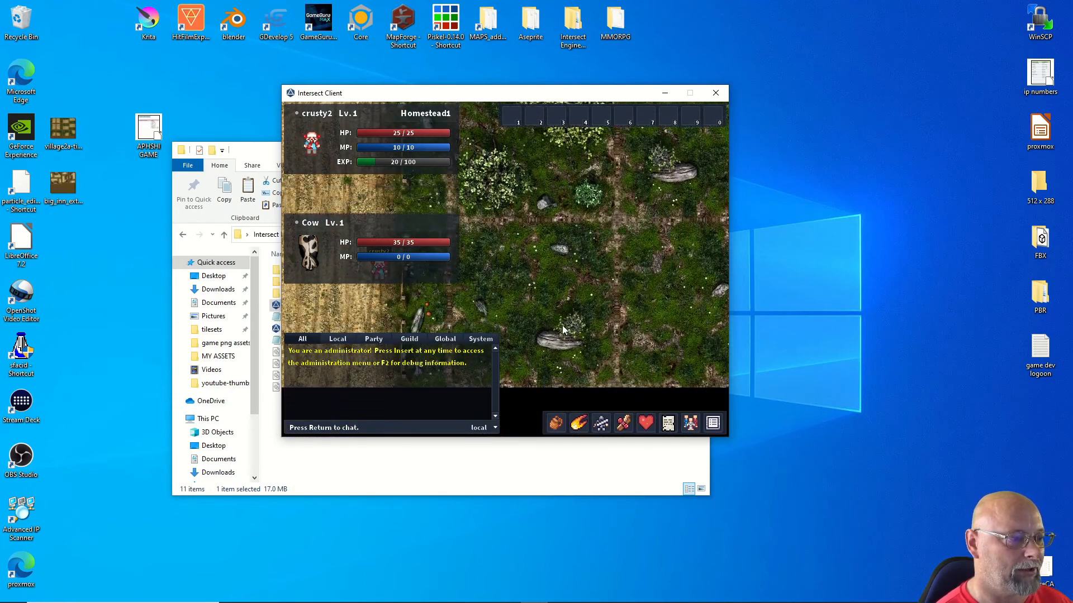
# Step: In the editor, place a Skinning Knife item spawn on the map's left grass edge
pyautogui.press('d')
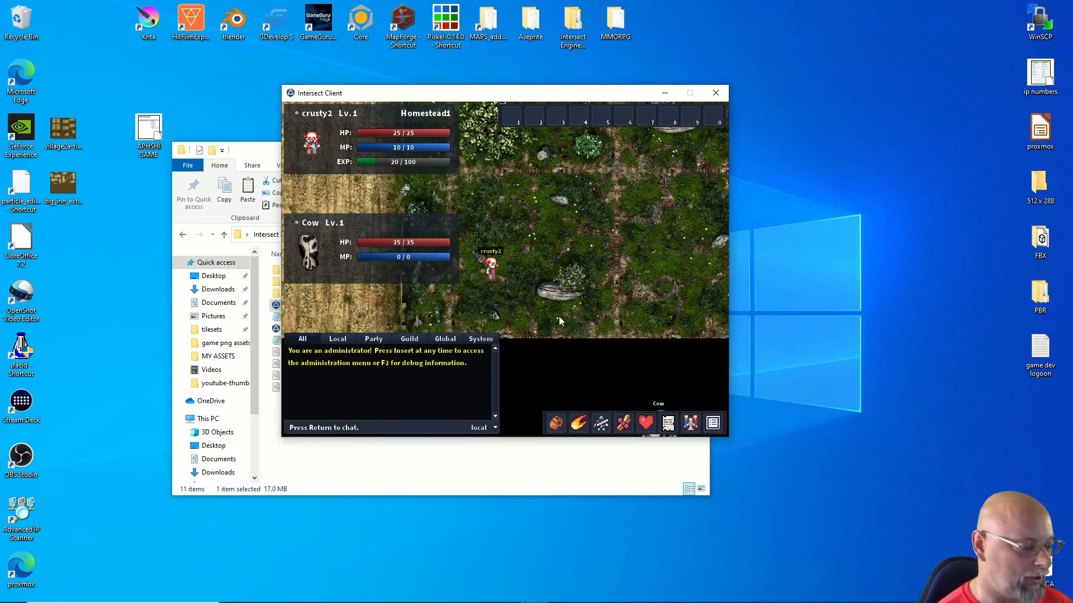
pyautogui.moveTo(493, 599)
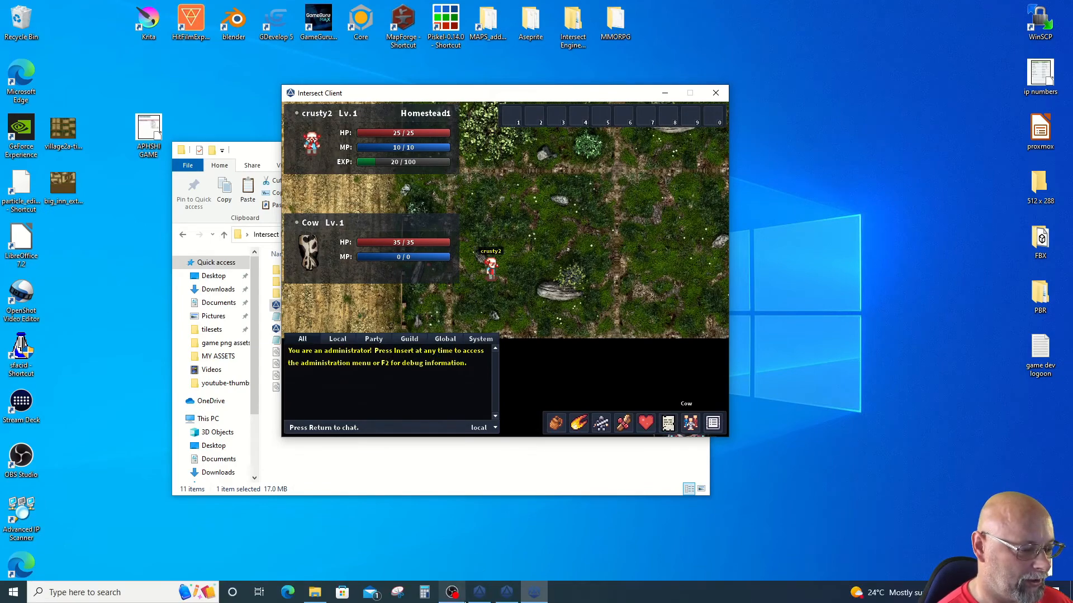
pyautogui.click(506, 593)
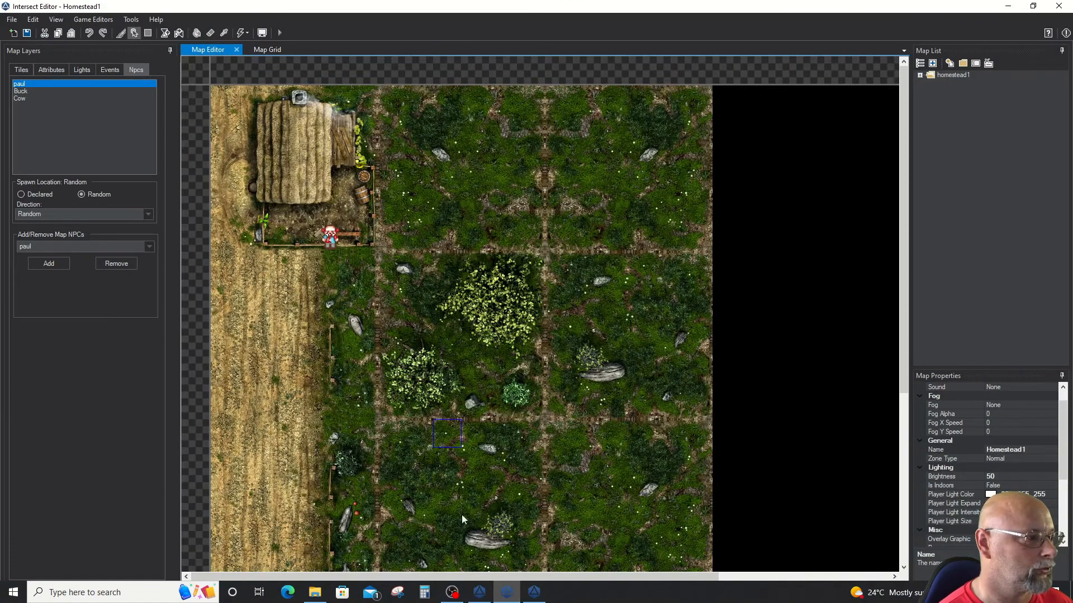
pyautogui.click(40, 72)
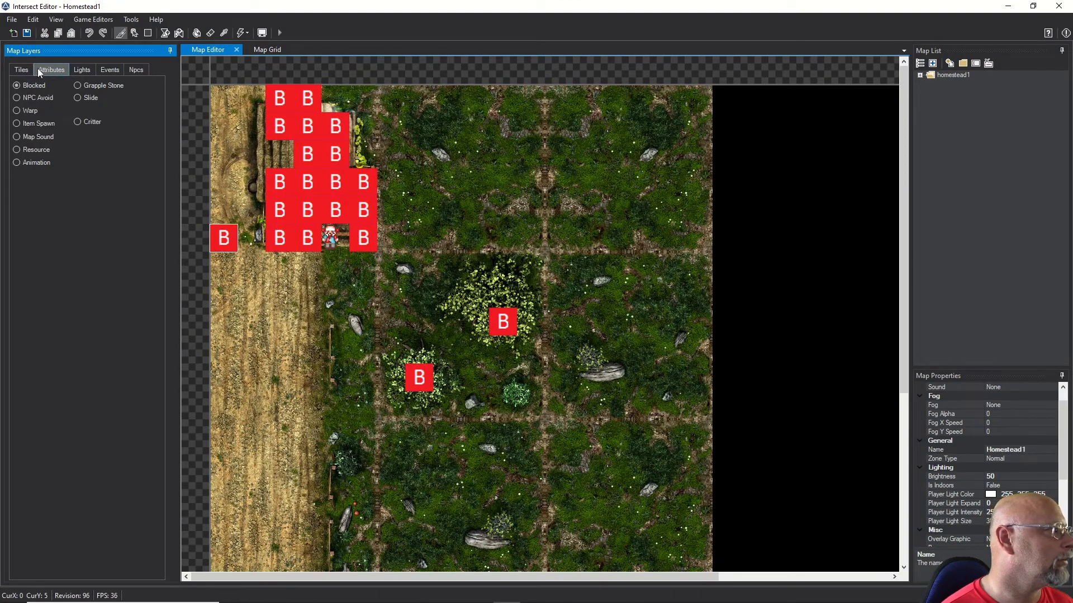
pyautogui.click(17, 124)
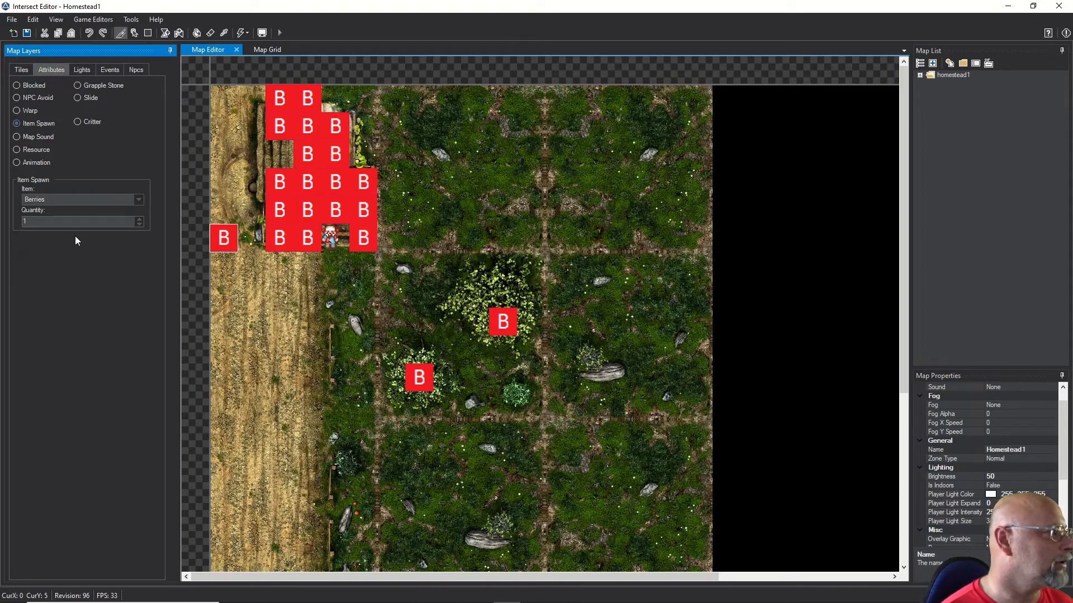
pyautogui.click(136, 202)
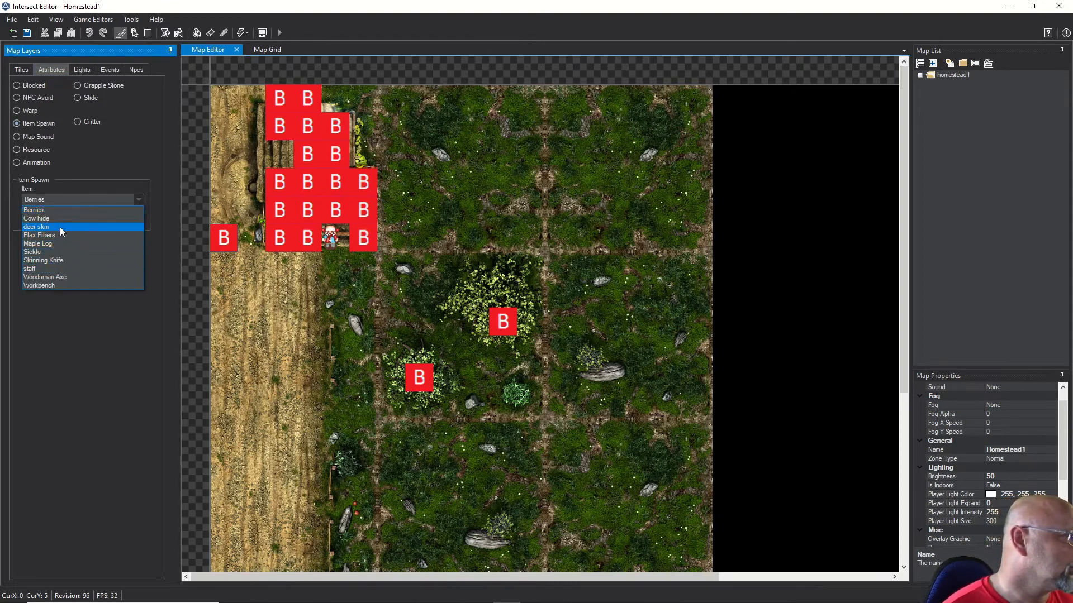
pyautogui.click(61, 261)
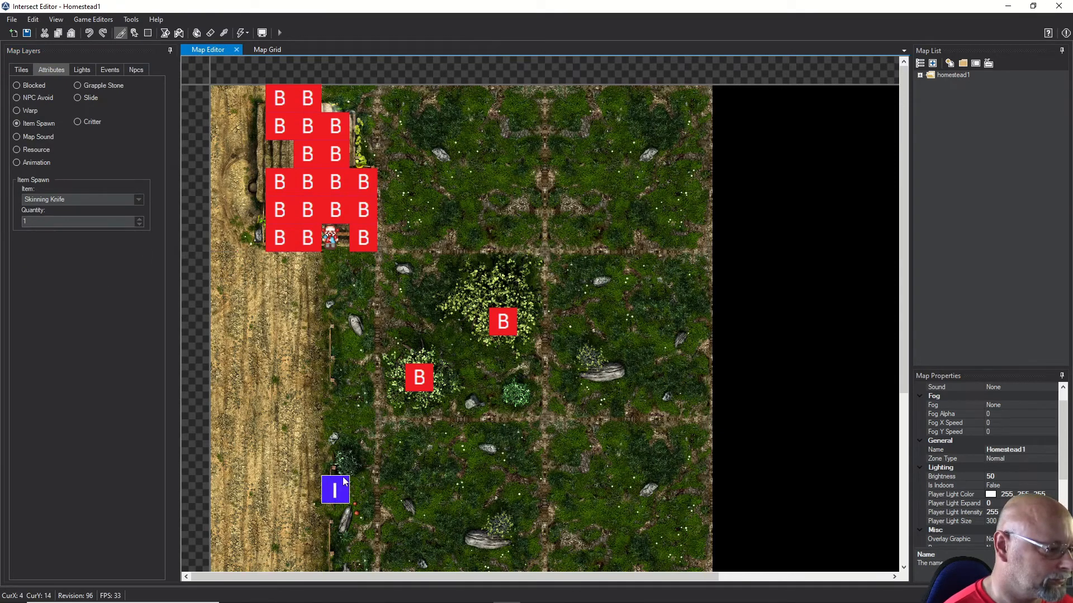
pyautogui.click(279, 434)
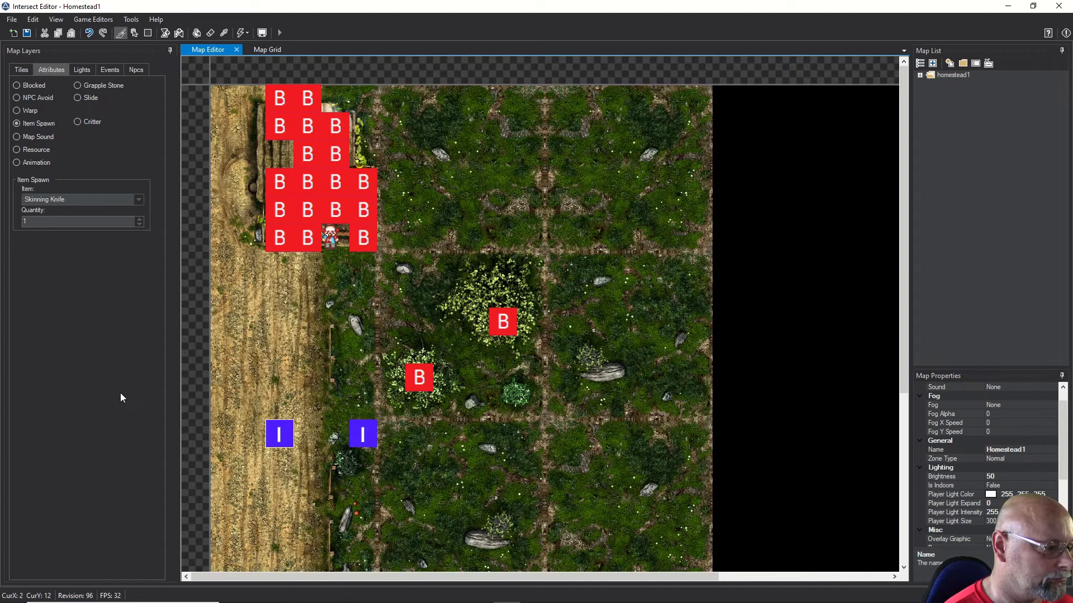
# Step: Save the Homestead1 map and return to the game client
pyautogui.click(27, 33)
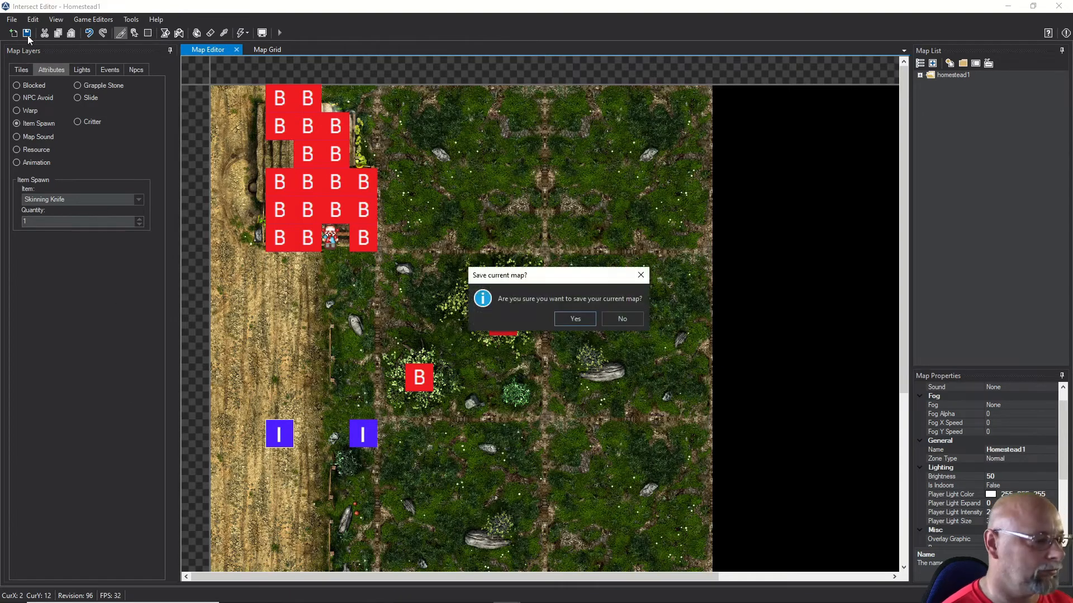
pyautogui.click(568, 316)
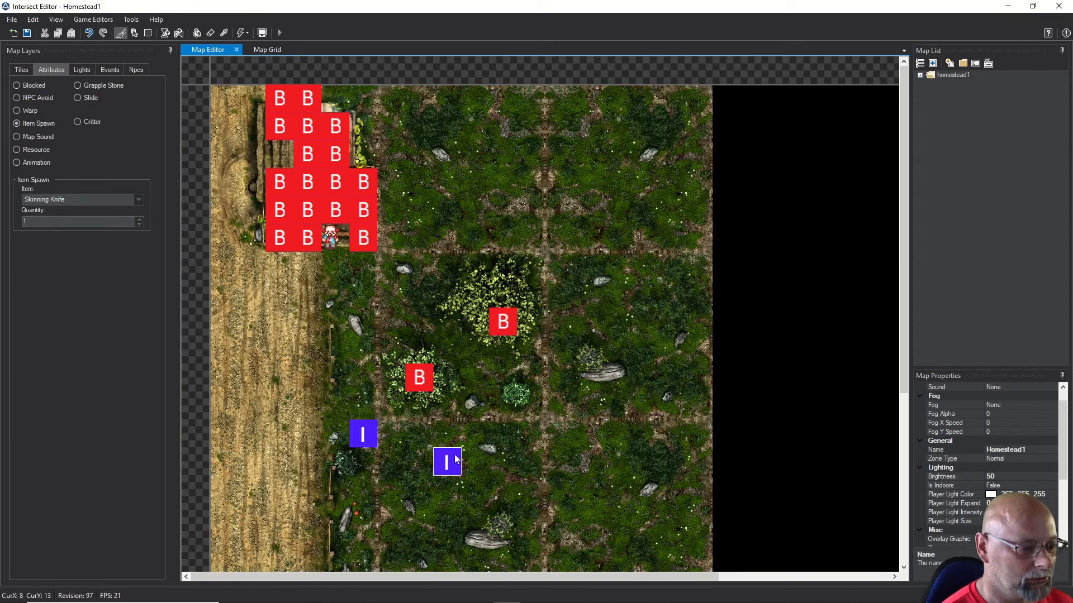
pyautogui.click(1007, 6)
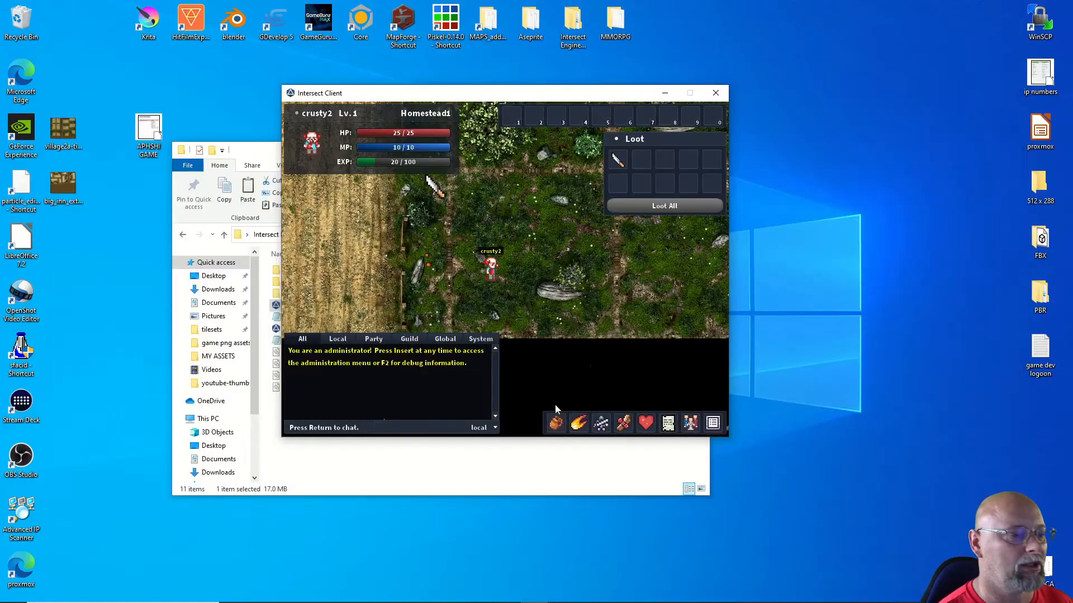
# Step: Pick up the Skinning Knife from its spawn and equip it from the inventory
pyautogui.press('w')
pyautogui.press('a')
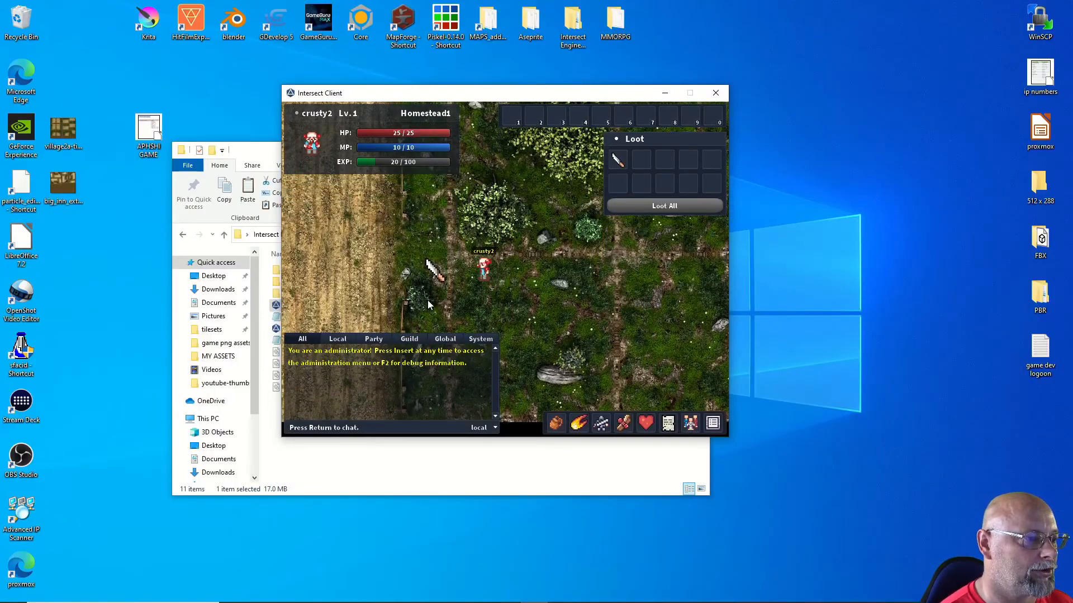
pyautogui.click(649, 211)
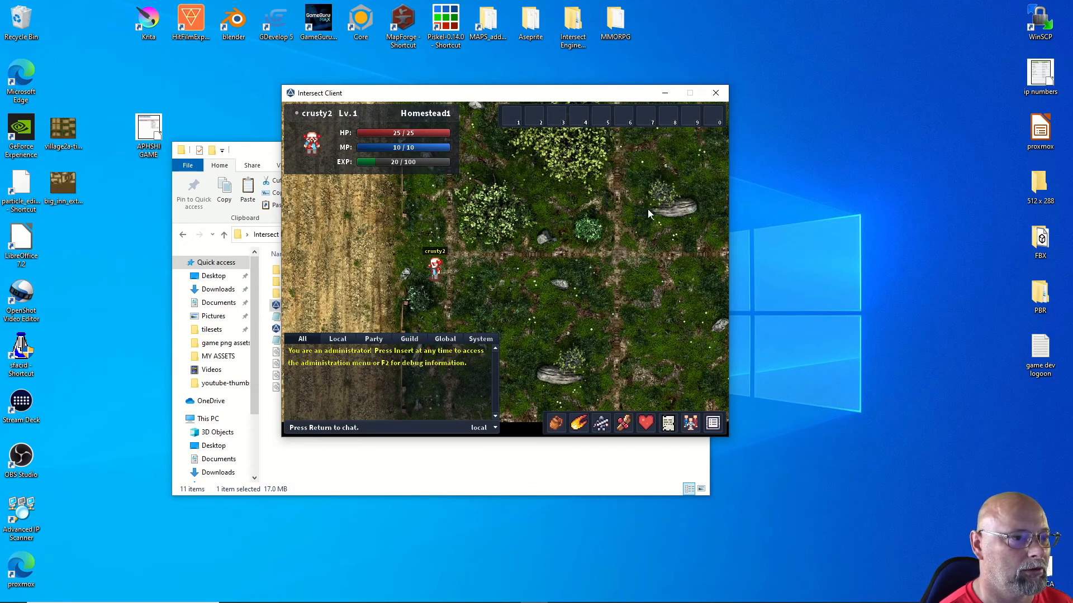
pyautogui.click(555, 424)
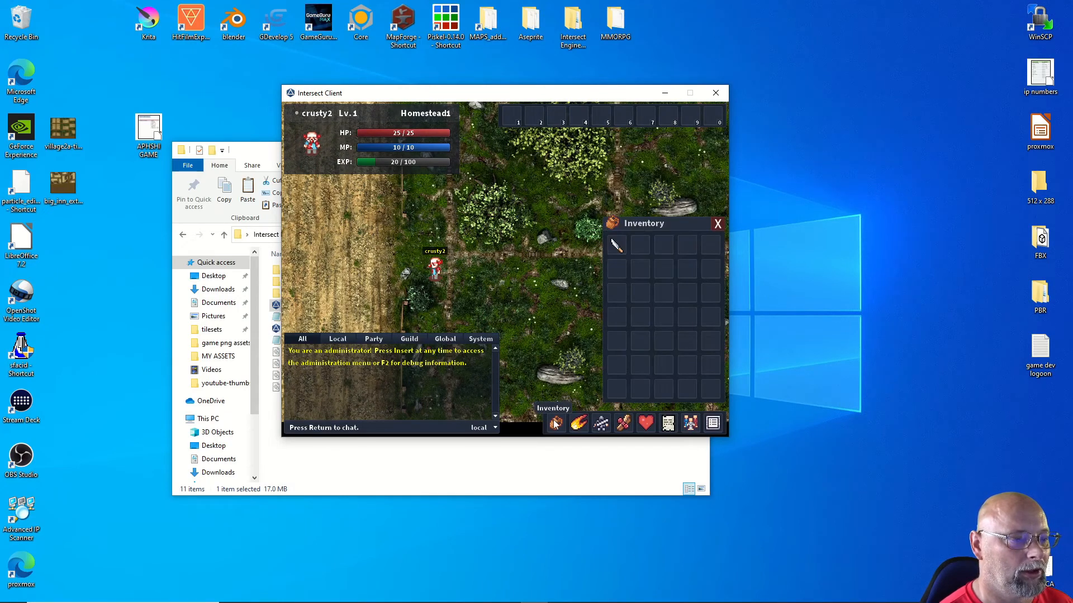
pyautogui.rightClick(621, 247)
pyautogui.click(638, 251)
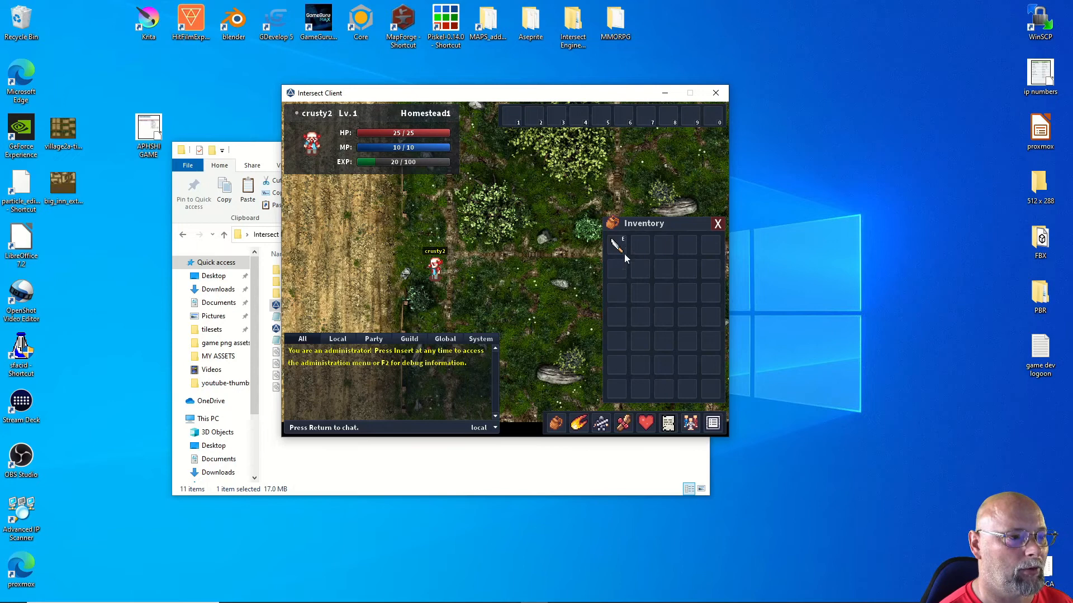
pyautogui.press('Down')
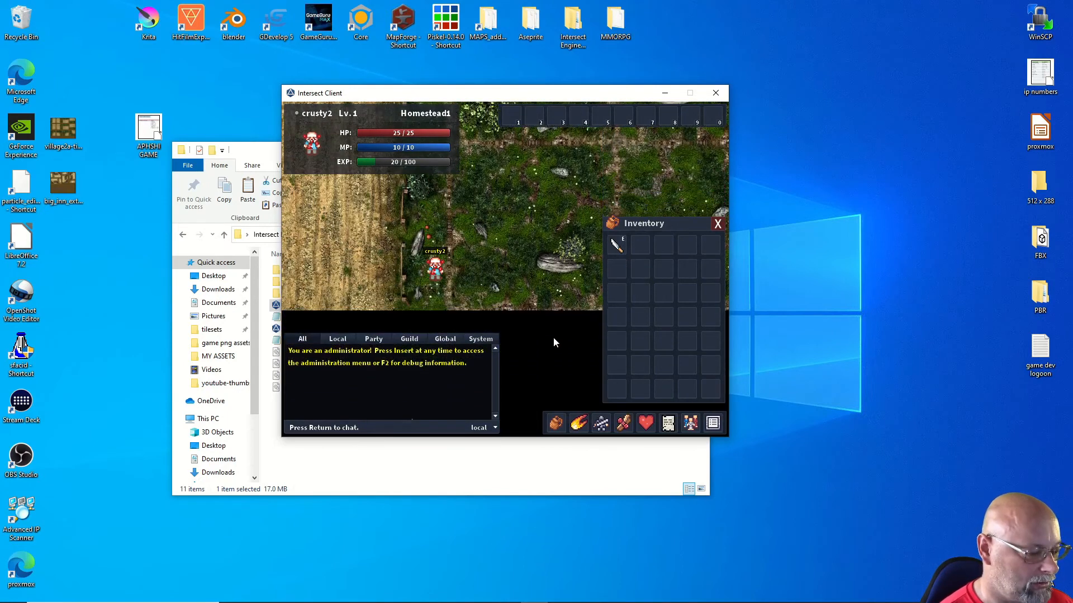
pyautogui.click(717, 224)
# Step: Walk crusty2 down, right, up and back left around the knife spawn area
pyautogui.press('Down')
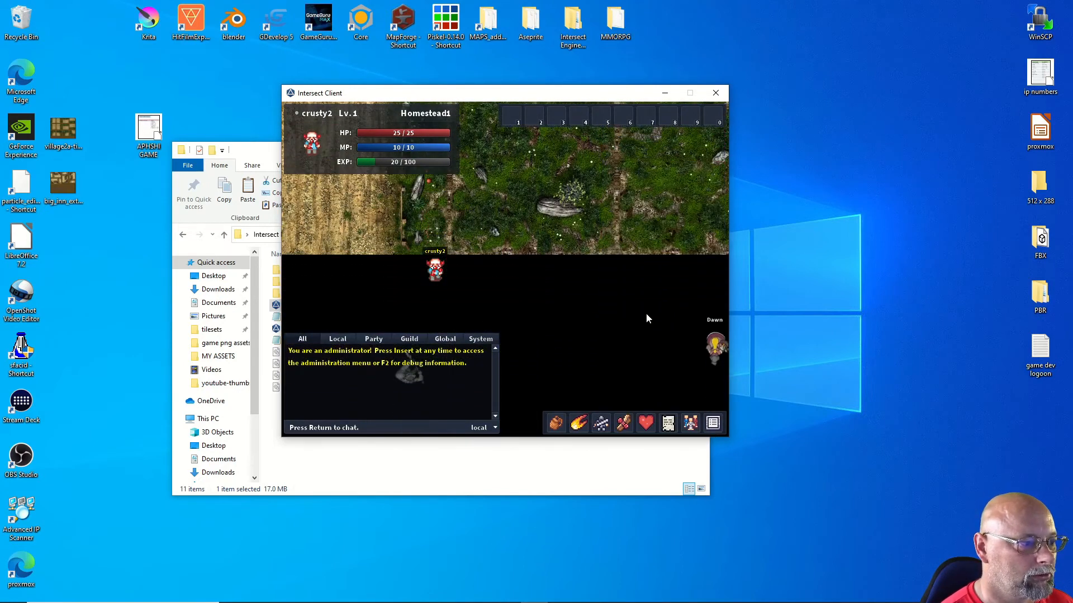
pyautogui.press('Right')
pyautogui.press('Down')
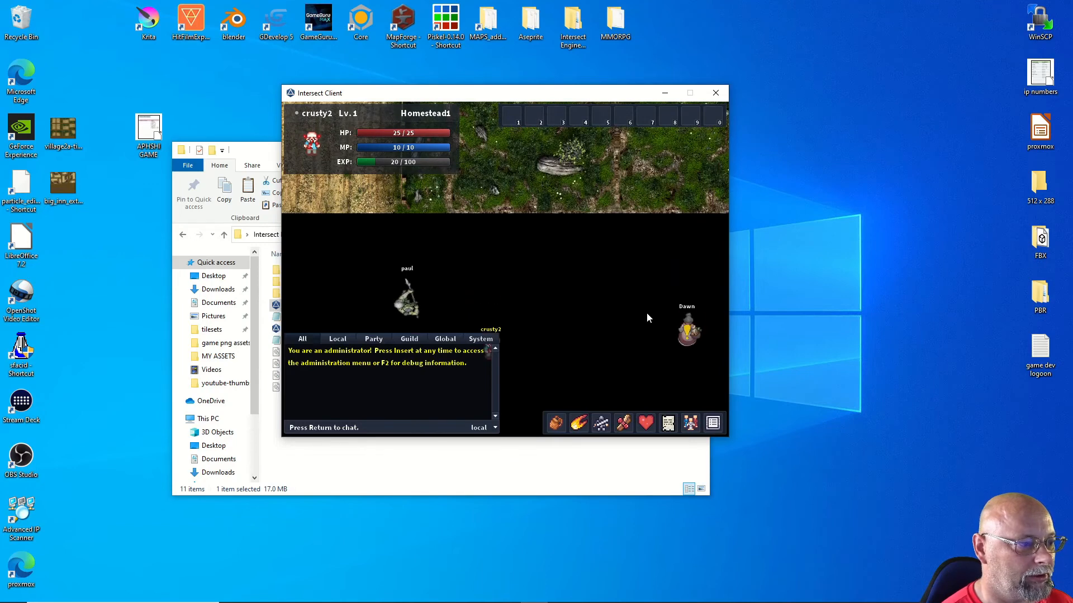
pyautogui.press('Right')
pyautogui.press('Down')
pyautogui.press('Right')
pyautogui.press('Right')
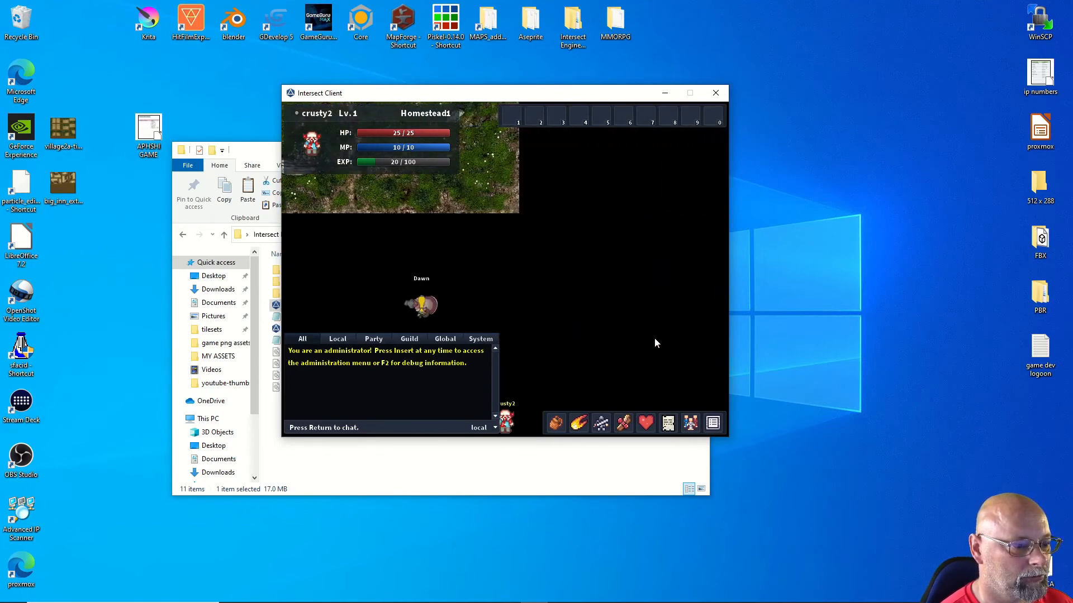
pyautogui.press('Up')
pyautogui.press('Up')
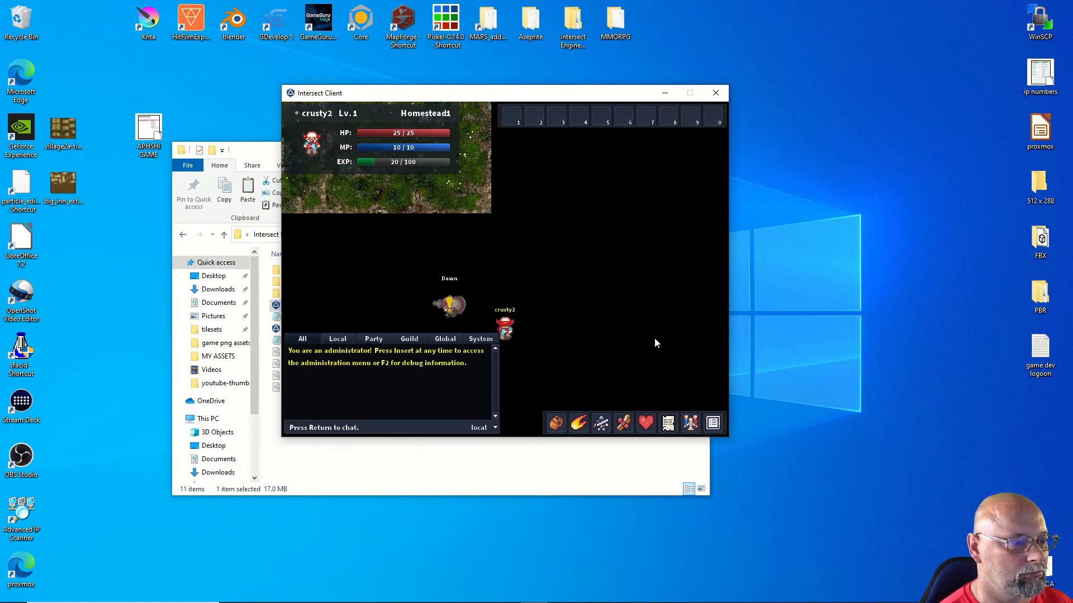
pyautogui.press('Up')
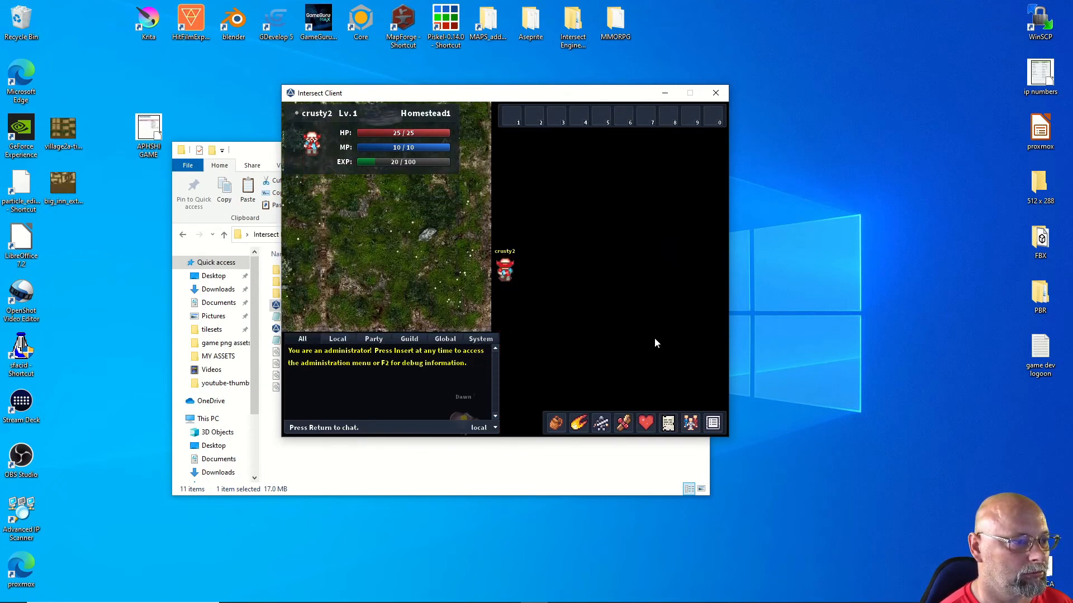
pyautogui.press('Up')
pyautogui.press('Left')
pyautogui.press('Left')
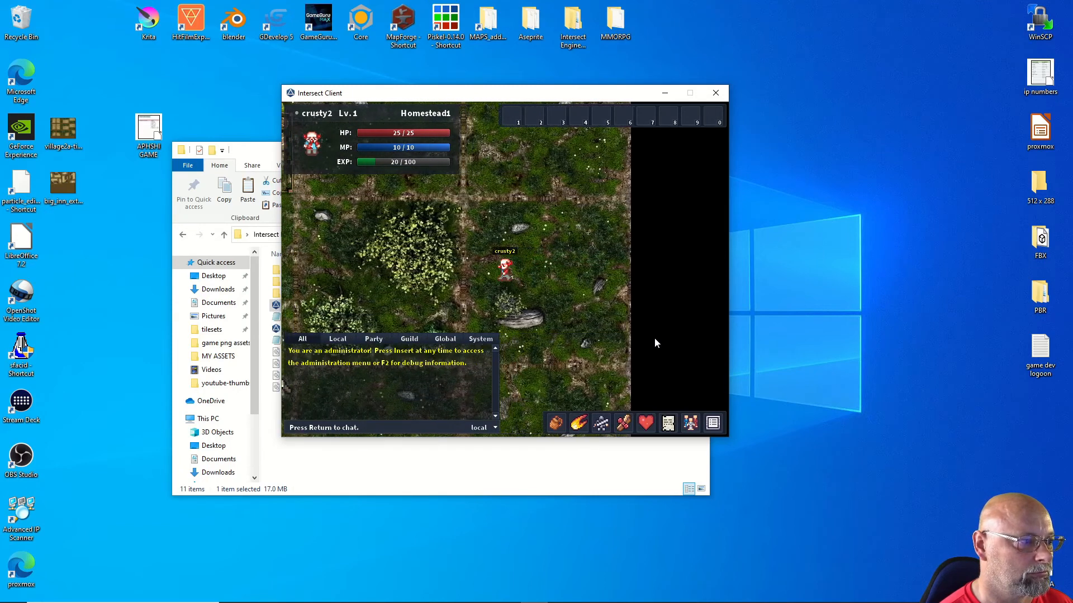
pyautogui.press('Down')
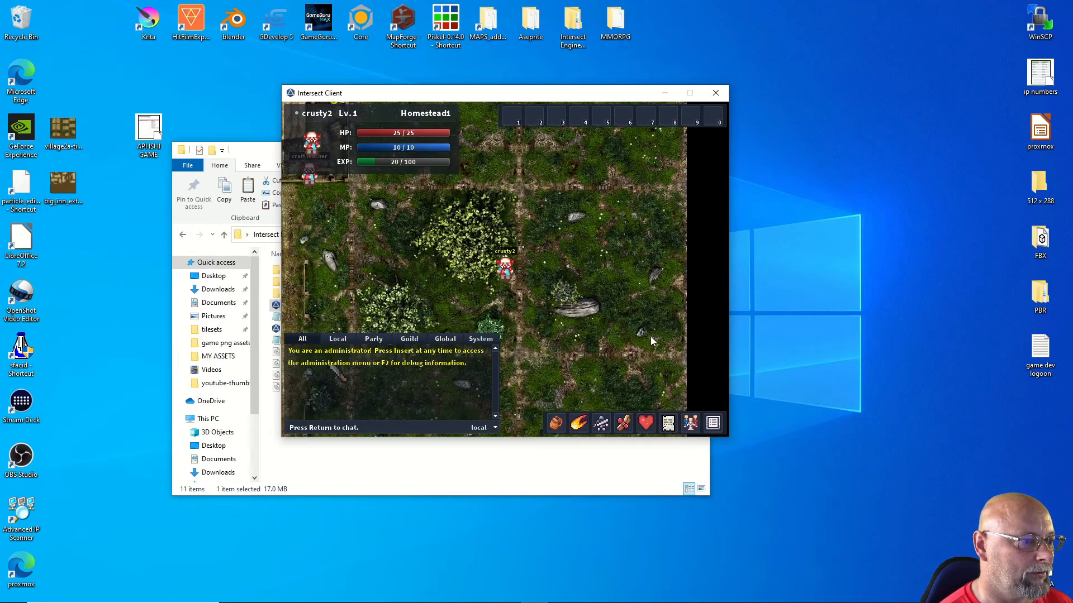
pyautogui.press('Left')
pyautogui.press('Down')
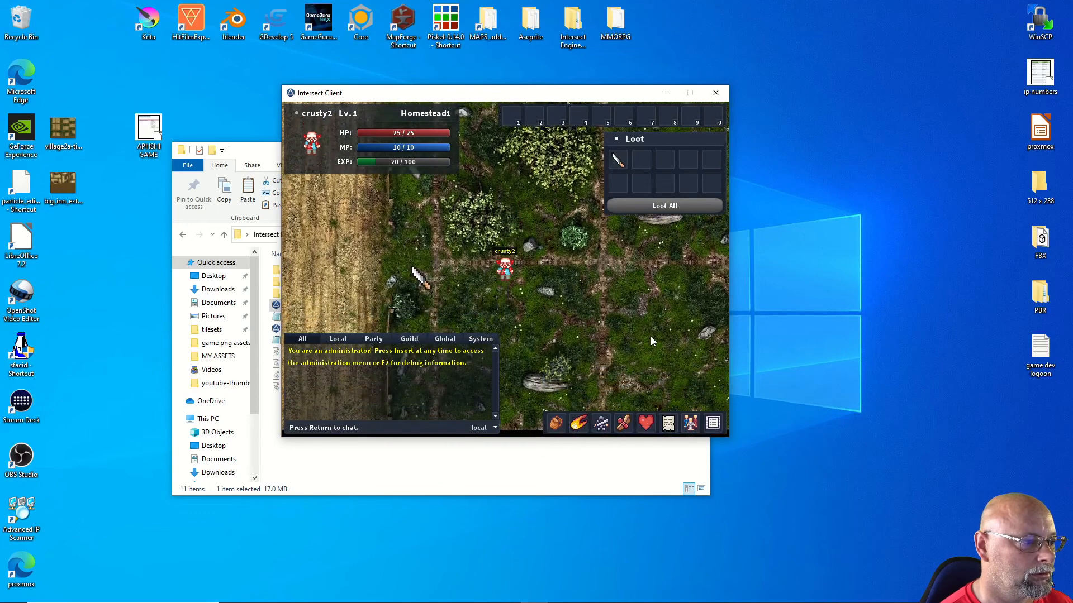
pyautogui.press('Left')
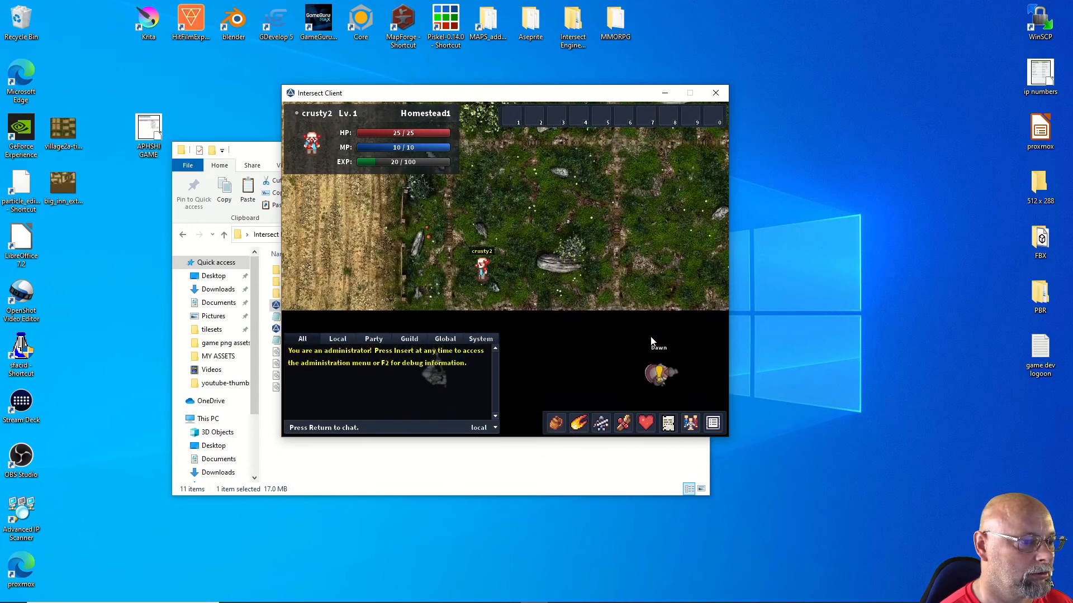
# Step: Walk crusty2 up past the craft teacher and right toward the east edge
pyautogui.press('Left')
pyautogui.press('Up')
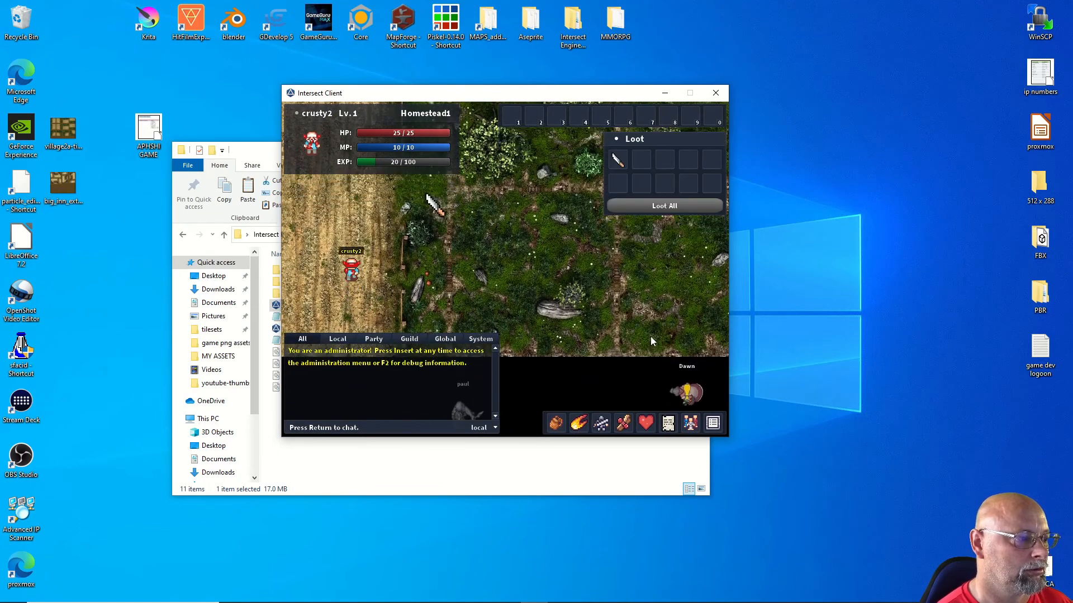
pyautogui.press('Left')
pyautogui.press('Up')
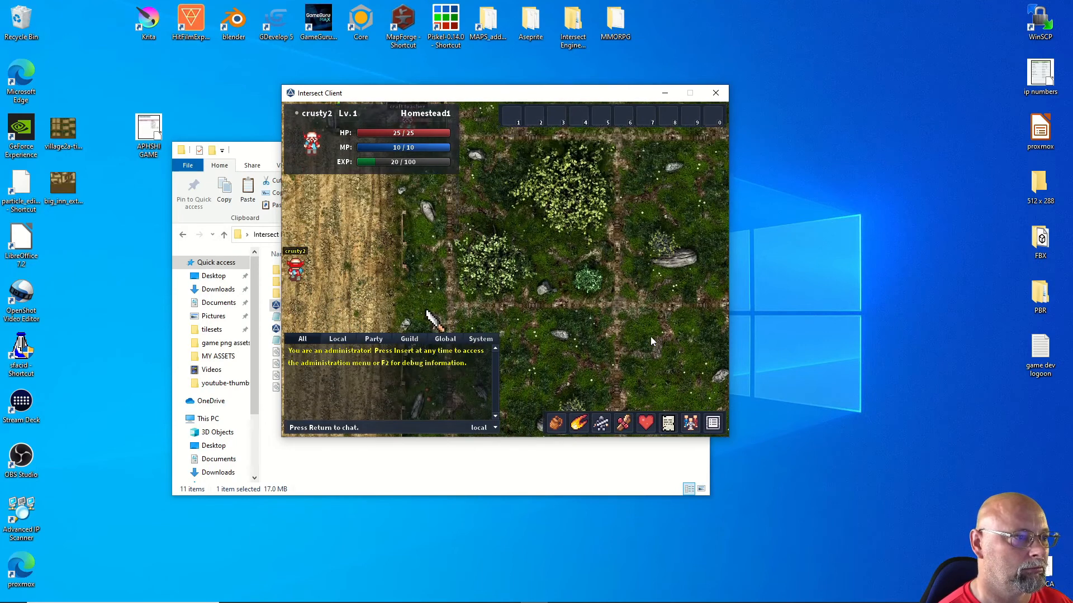
pyautogui.press('Right')
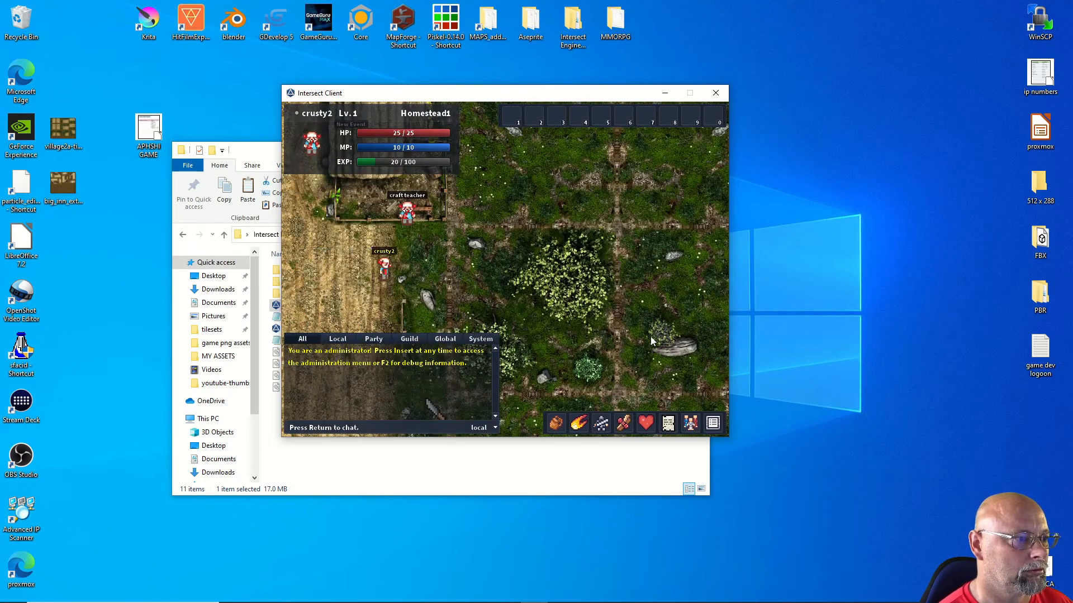
pyautogui.press('Right')
pyautogui.press('Up')
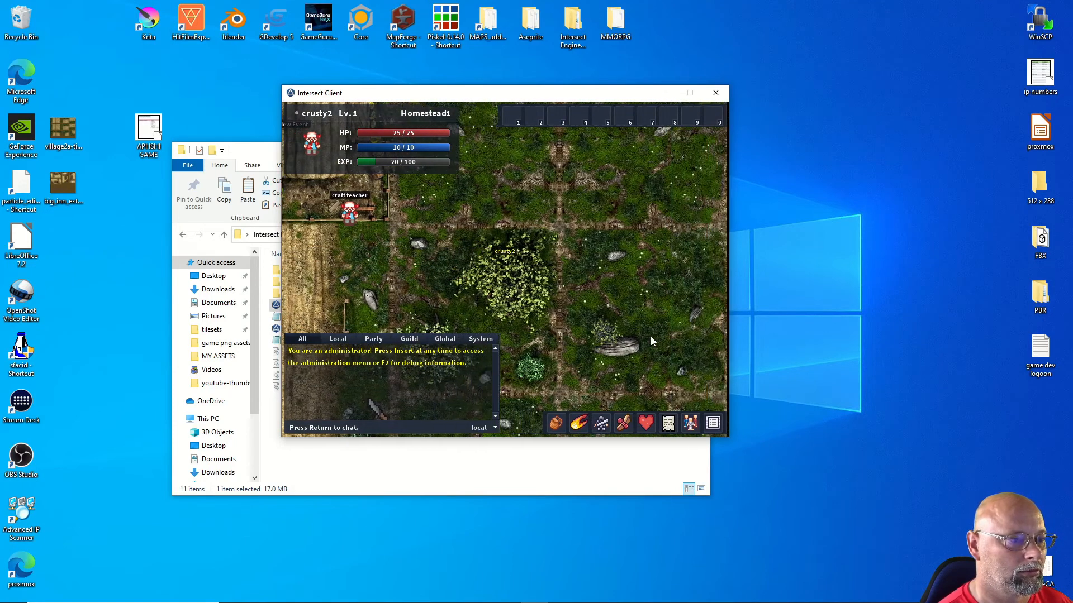
pyautogui.press('Up')
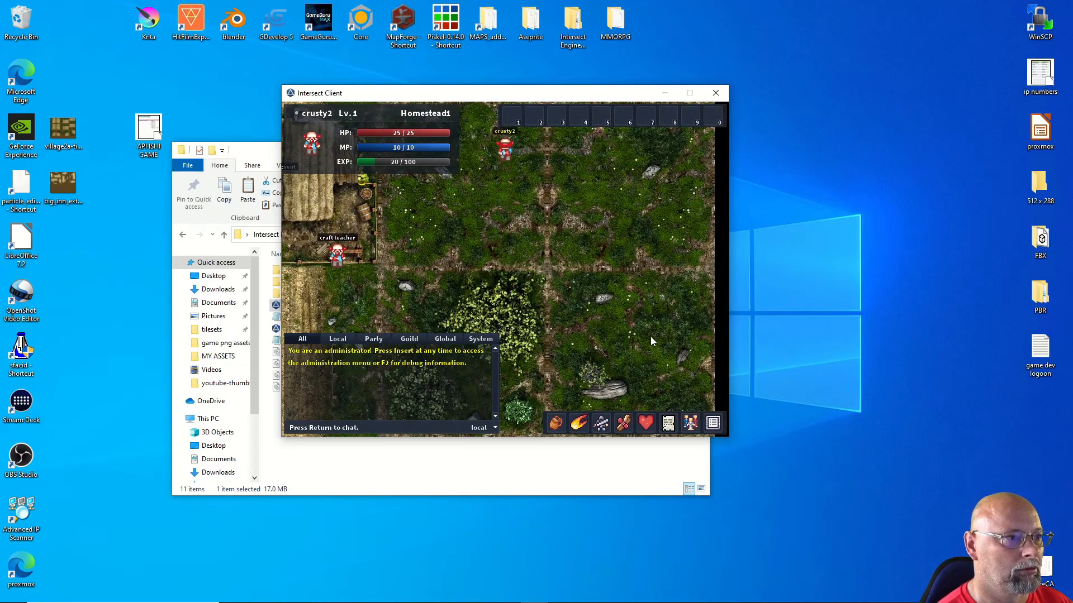
pyautogui.press('Right')
pyautogui.press('Right')
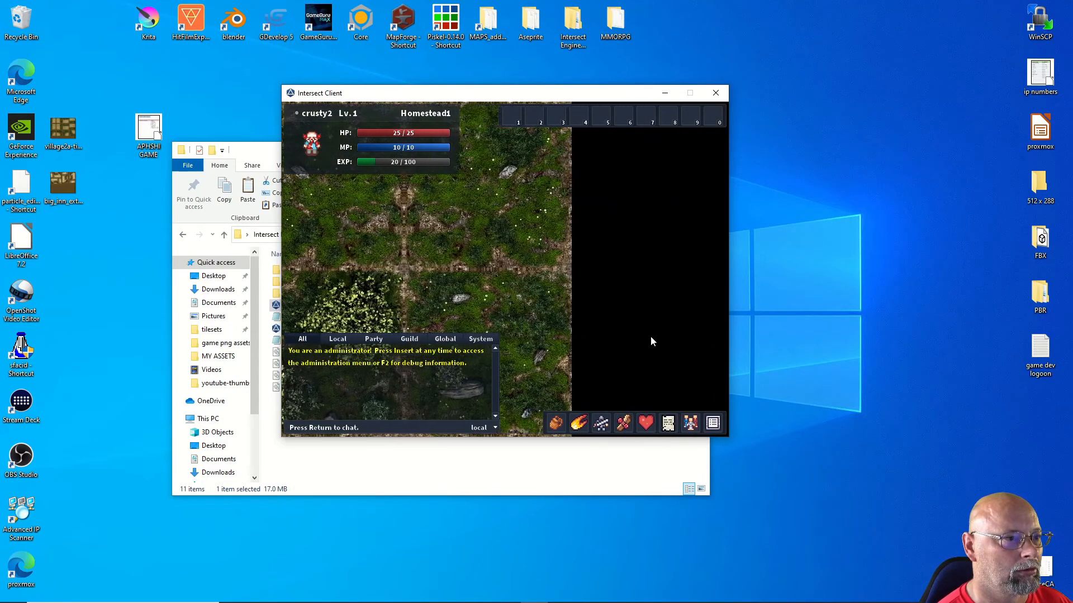
pyautogui.press('Right')
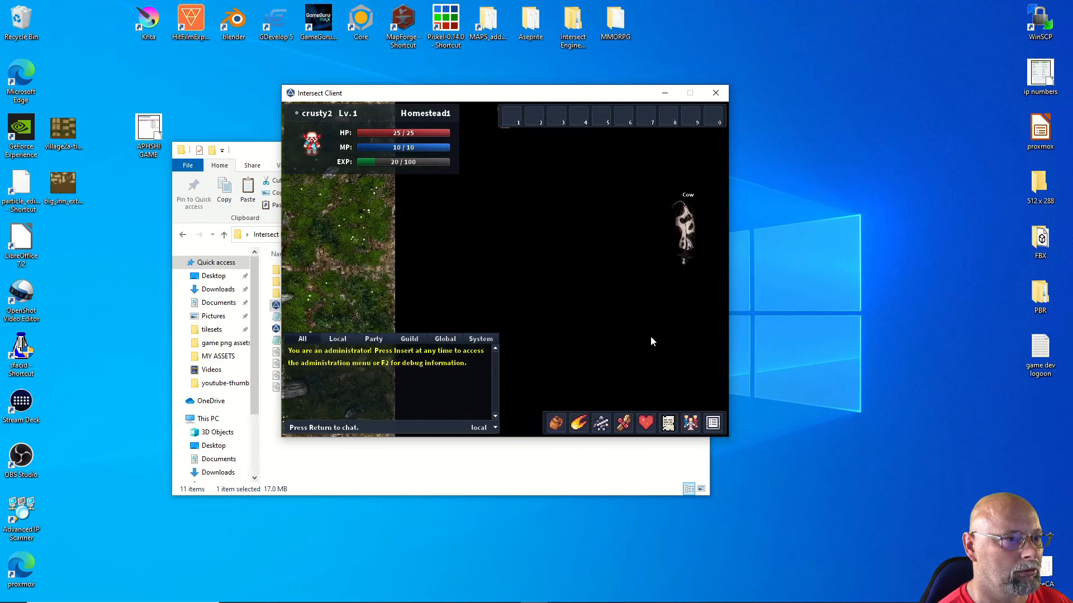
# Step: Approach and target the Cow, attacking it repeatedly until it drops to 7/35 HP
pyautogui.press('Down')
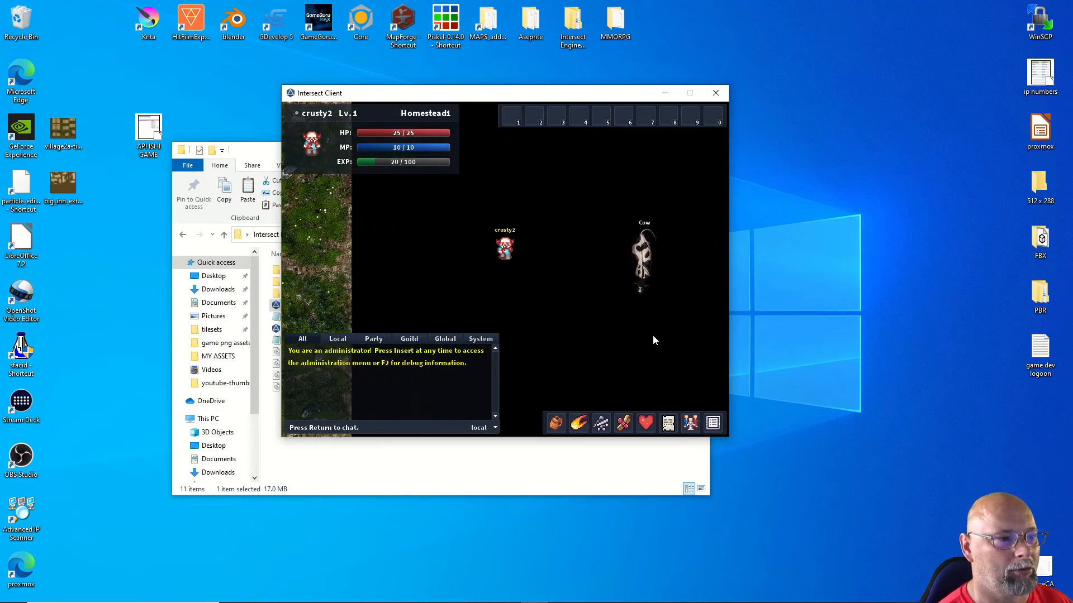
pyautogui.press('Right')
pyautogui.click(637, 324)
pyautogui.press('Right')
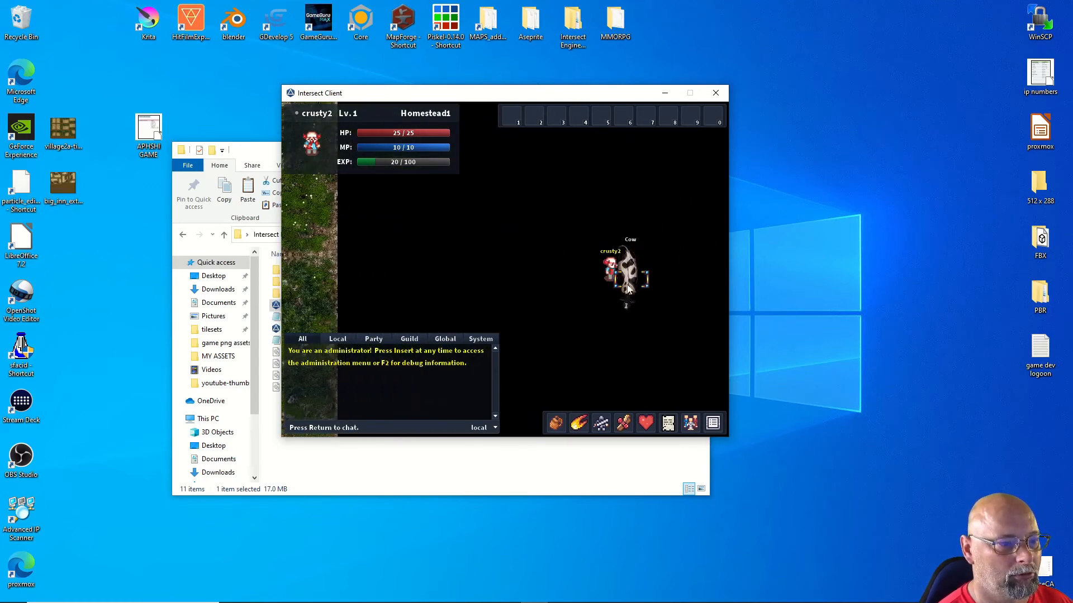
pyautogui.click(627, 279)
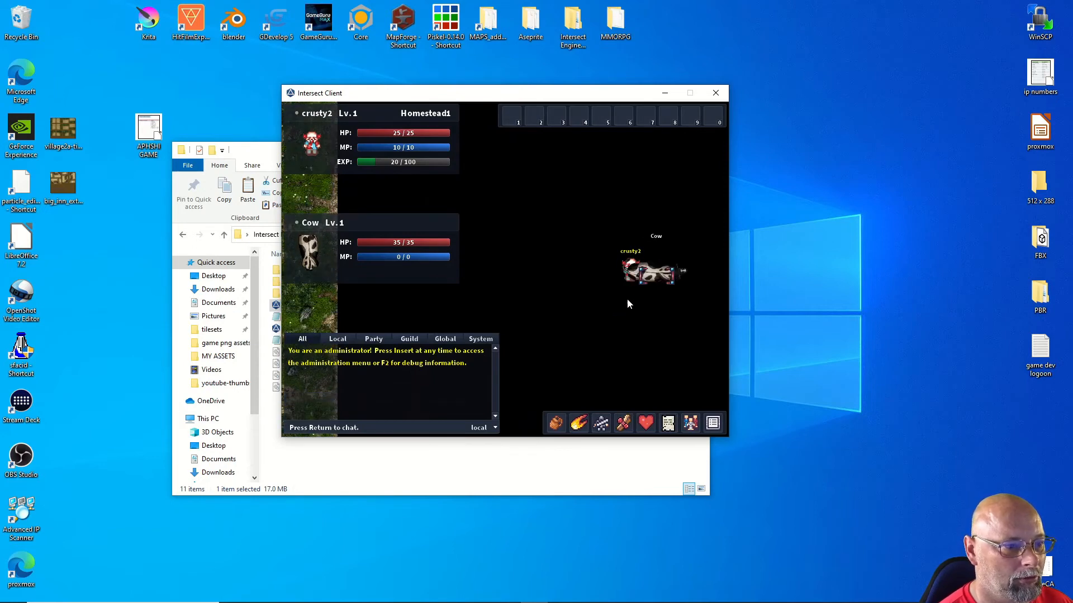
pyautogui.click(655, 280)
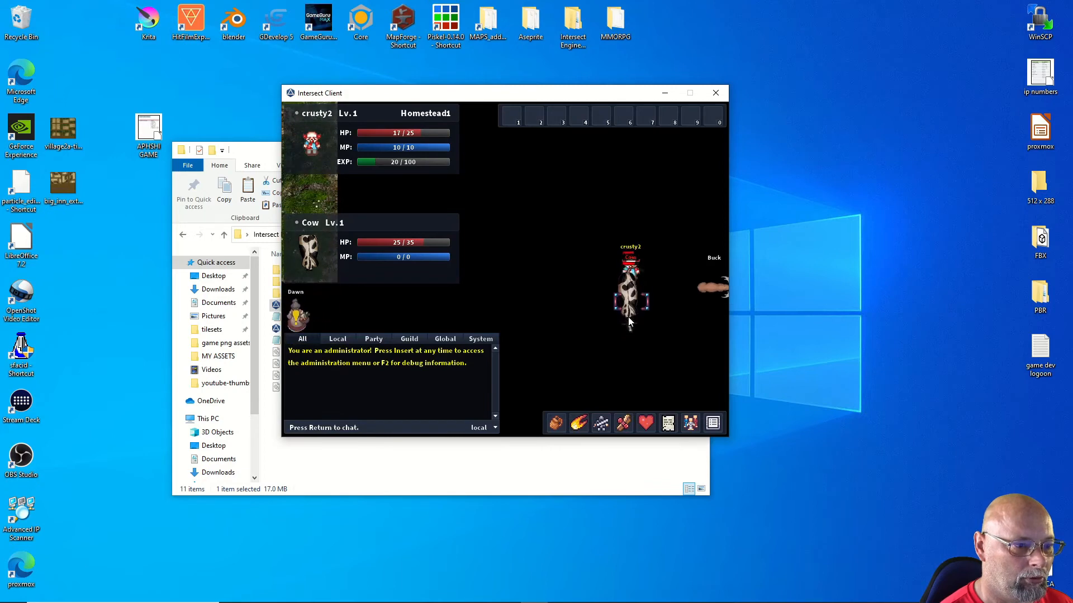
pyautogui.press('Down')
pyautogui.click(626, 358)
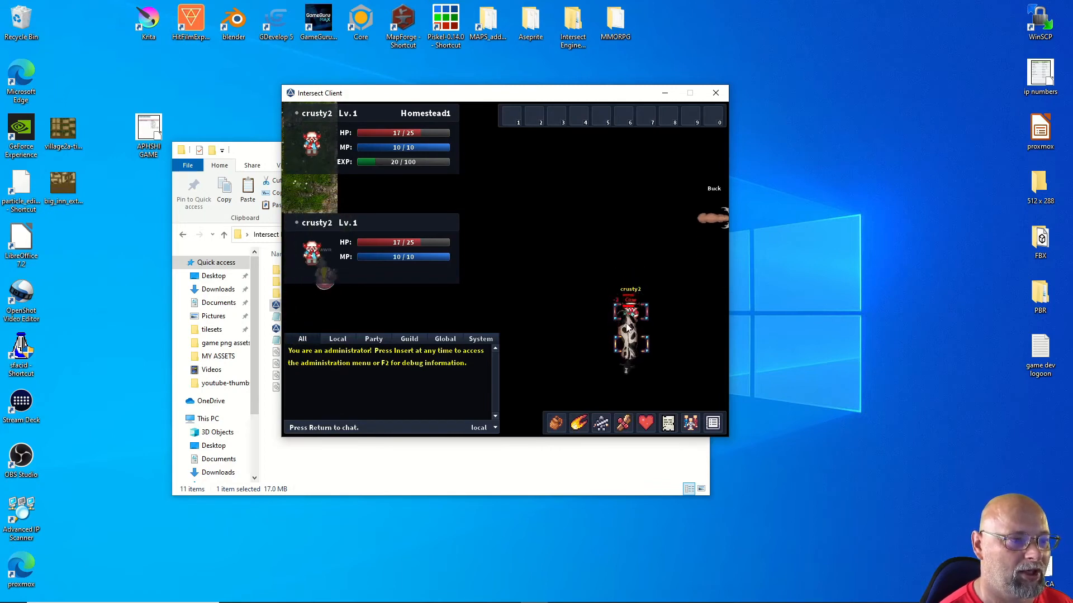
pyautogui.press('Down')
pyautogui.click(625, 399)
pyautogui.click(625, 400)
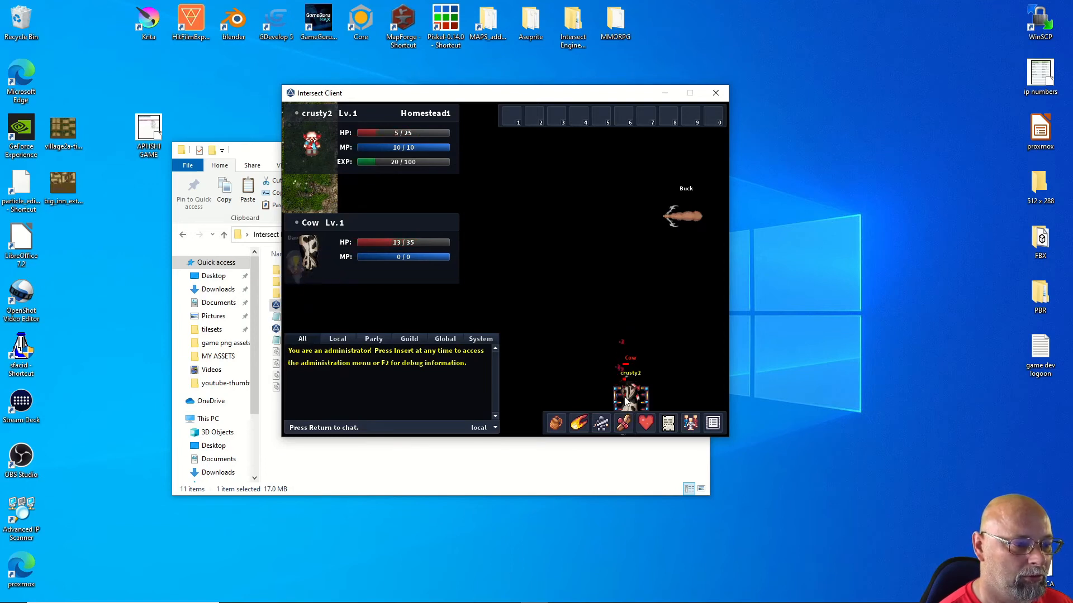
pyautogui.click(624, 398)
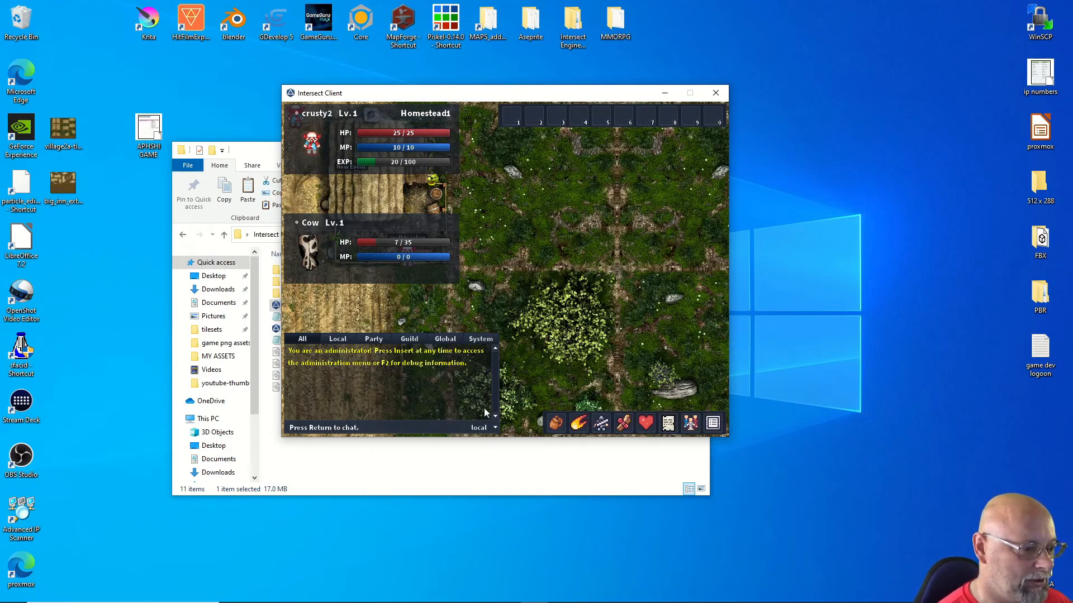
# Step: Set the Skinning Knife's base damage to 10 in the Item Editor, then save the item and Homestead1 map
pyautogui.click(506, 594)
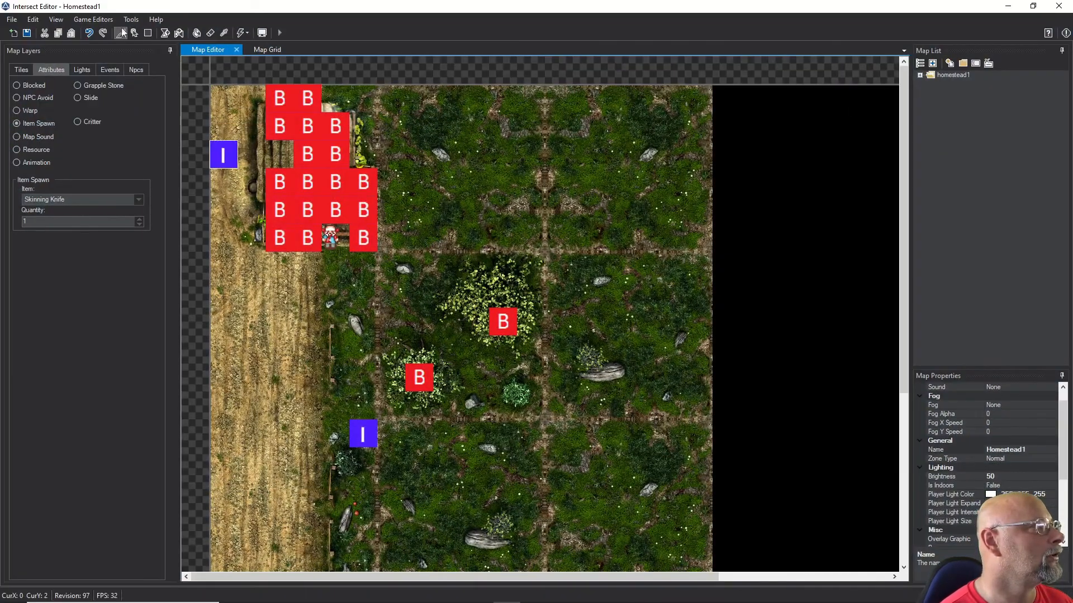
pyautogui.click(103, 19)
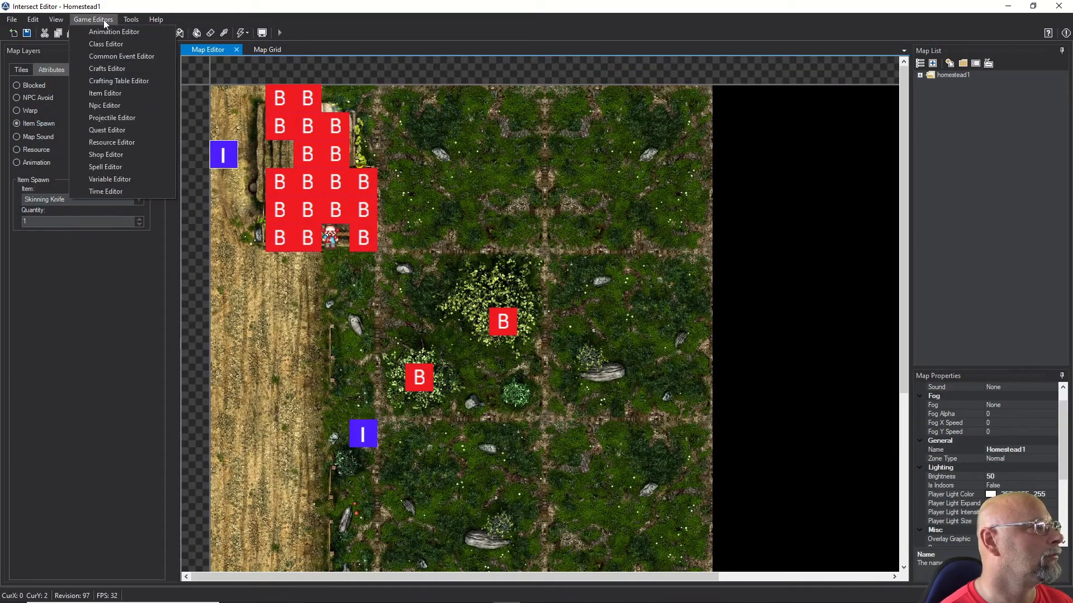
pyautogui.click(103, 93)
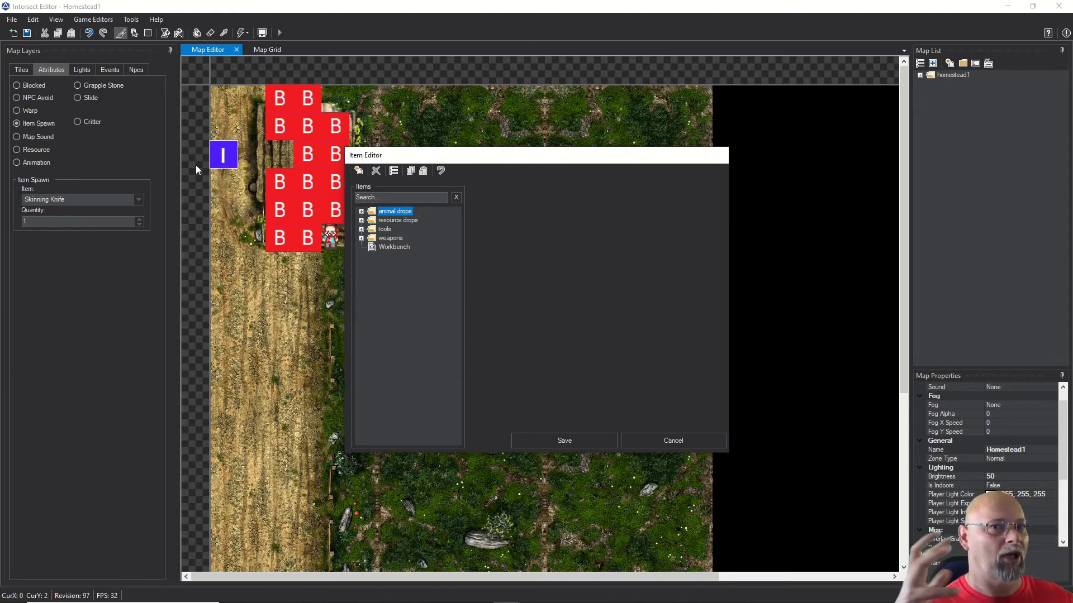
pyautogui.click(361, 229)
pyautogui.click(393, 247)
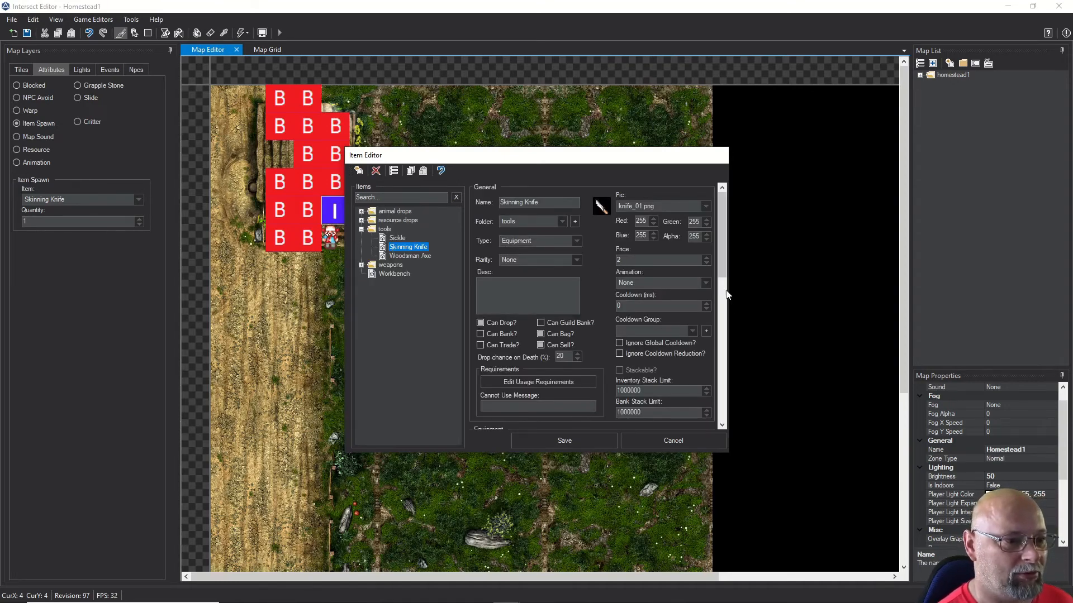
pyautogui.moveTo(723, 269); pyautogui.dragTo(710, 328)
pyautogui.doubleClick(698, 280)
pyautogui.tripleClick(697, 279)
pyautogui.click(551, 441)
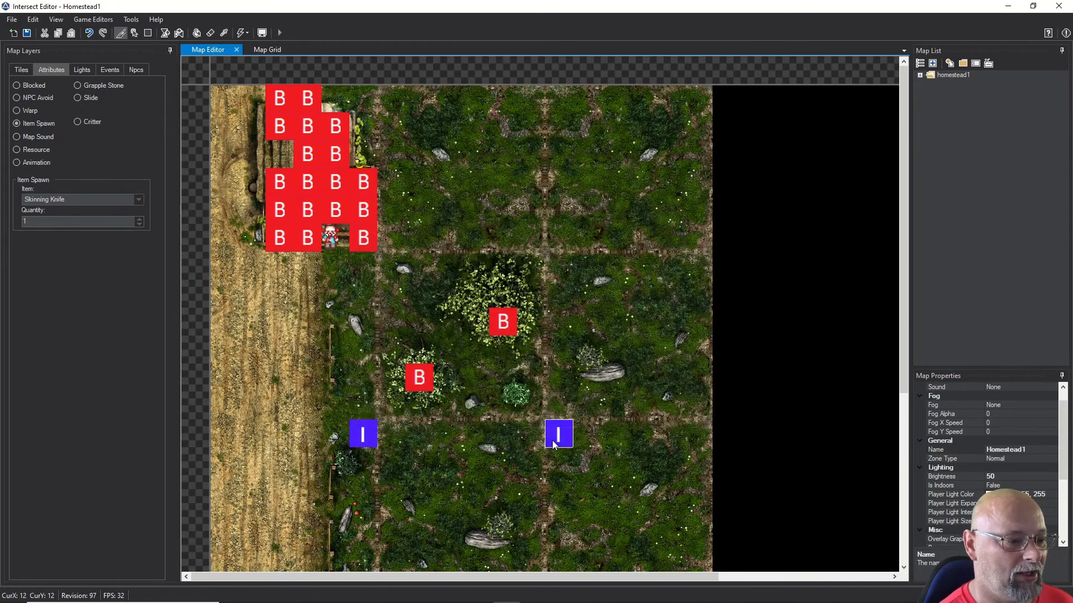
pyautogui.click(27, 33)
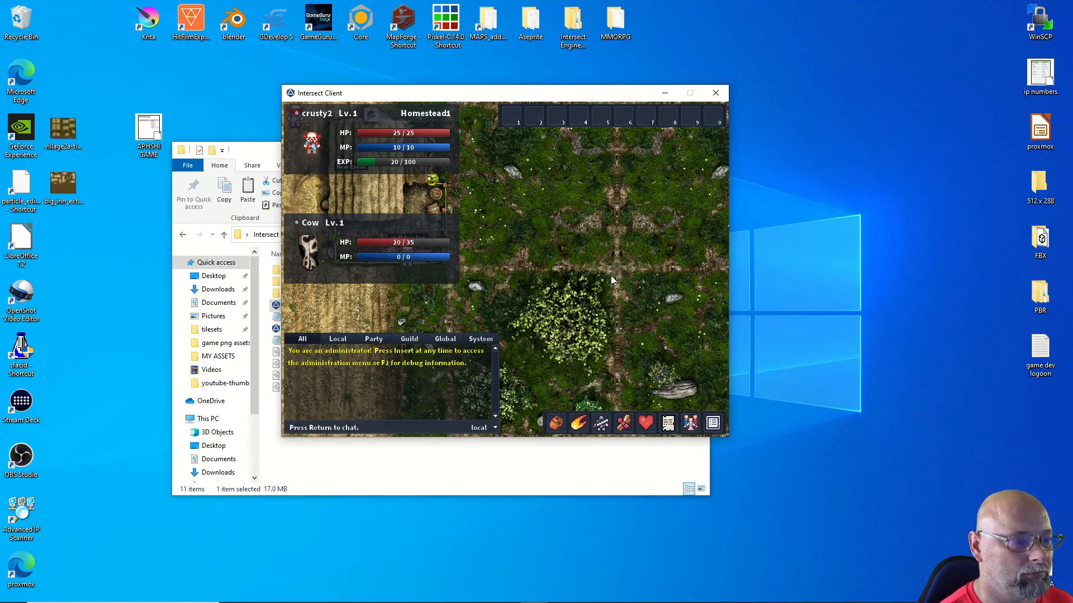
# Step: Glance at the inventory and character info windows, closing both
pyautogui.click(557, 425)
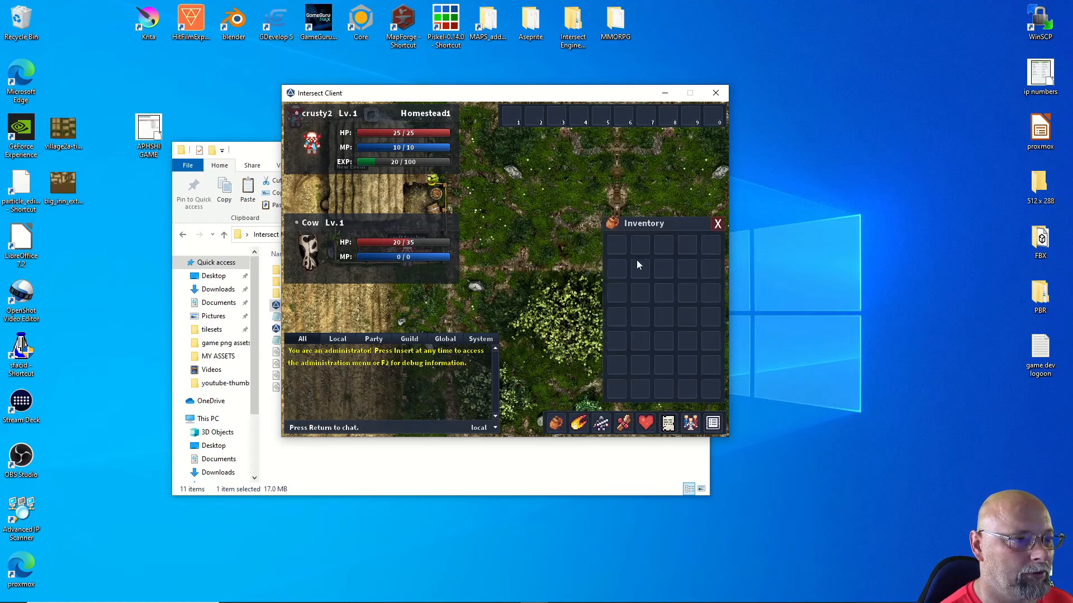
pyautogui.click(717, 224)
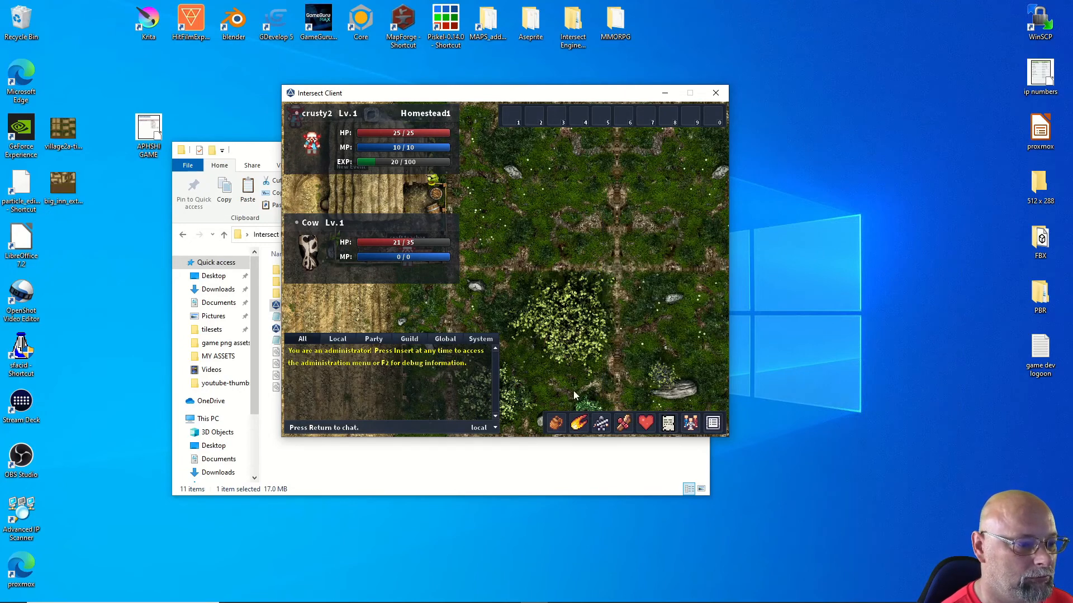
pyautogui.click(607, 422)
pyautogui.click(607, 422)
# Step: Walk crusty2 down and right to the Skinning Knife and pick it up from the loot
pyautogui.press('Down')
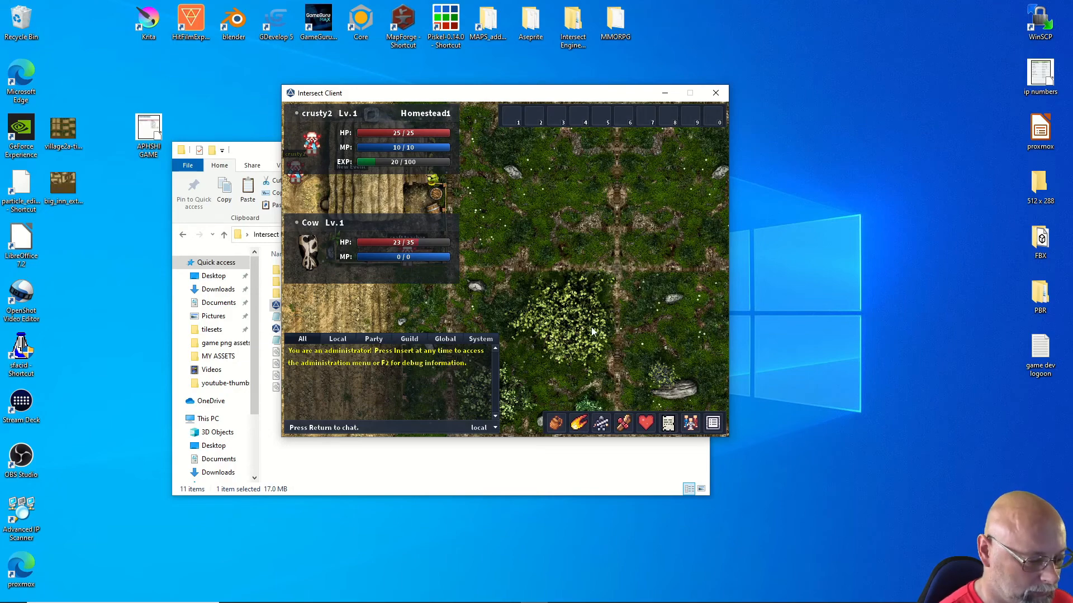
pyautogui.press('F11')
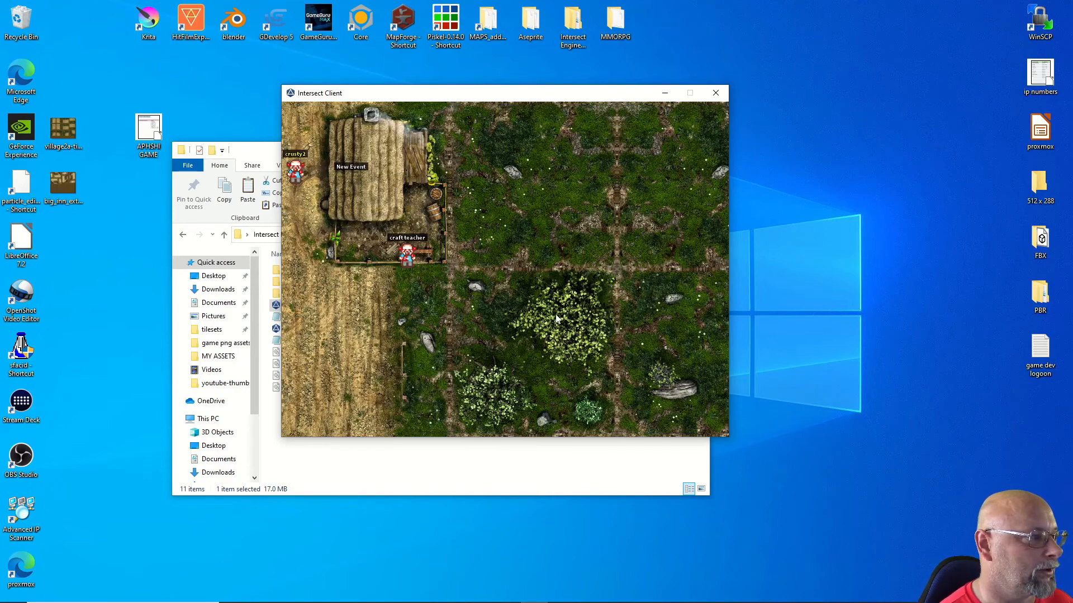
pyautogui.press('Down')
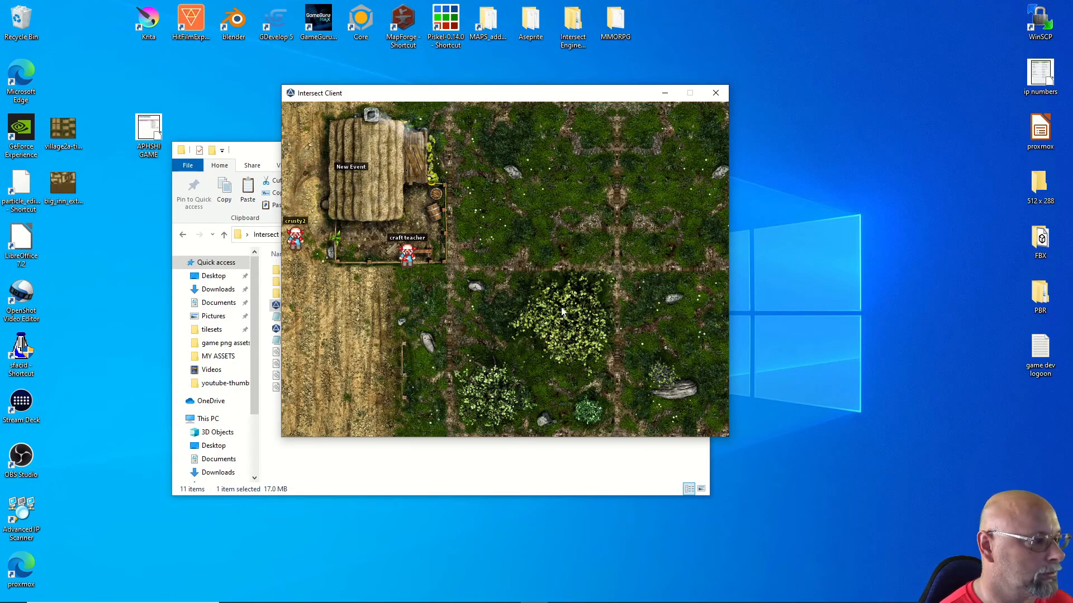
pyautogui.press('Down')
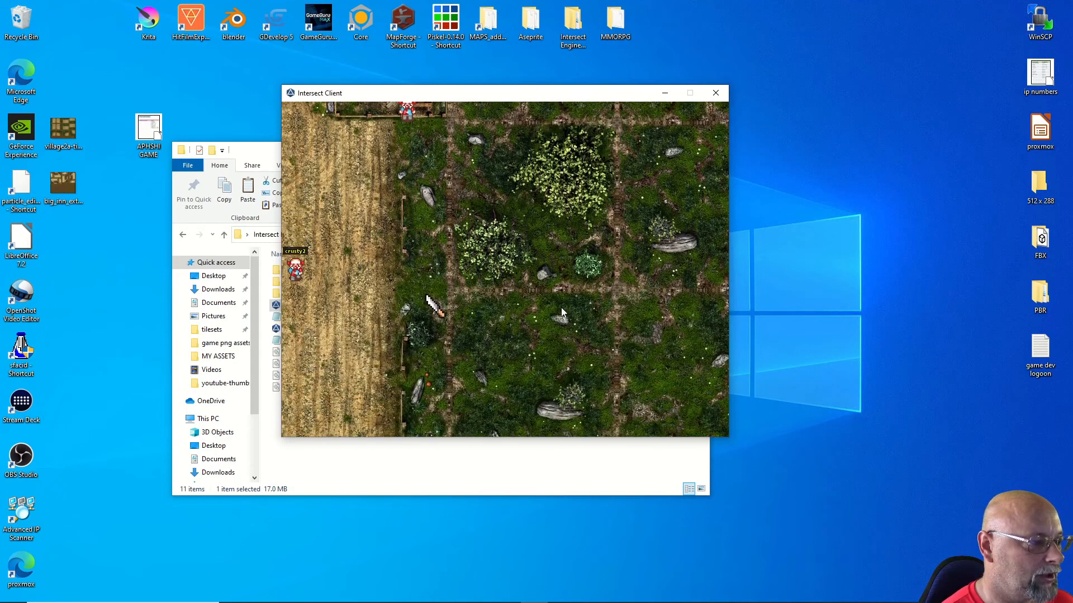
pyautogui.press('Right')
pyautogui.press('Right')
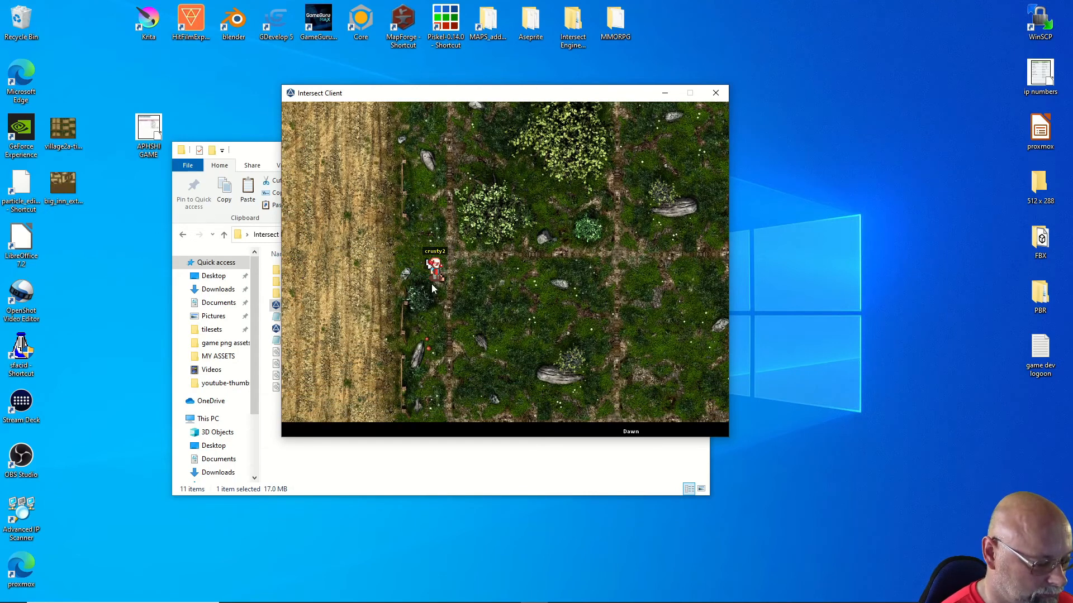
pyautogui.press('F11')
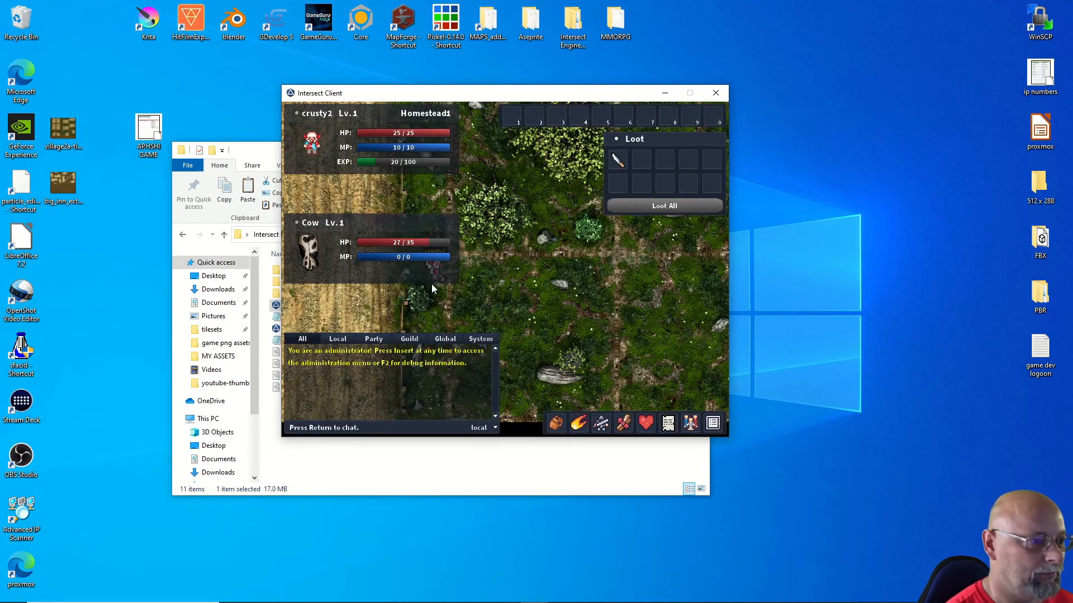
pyautogui.click(672, 205)
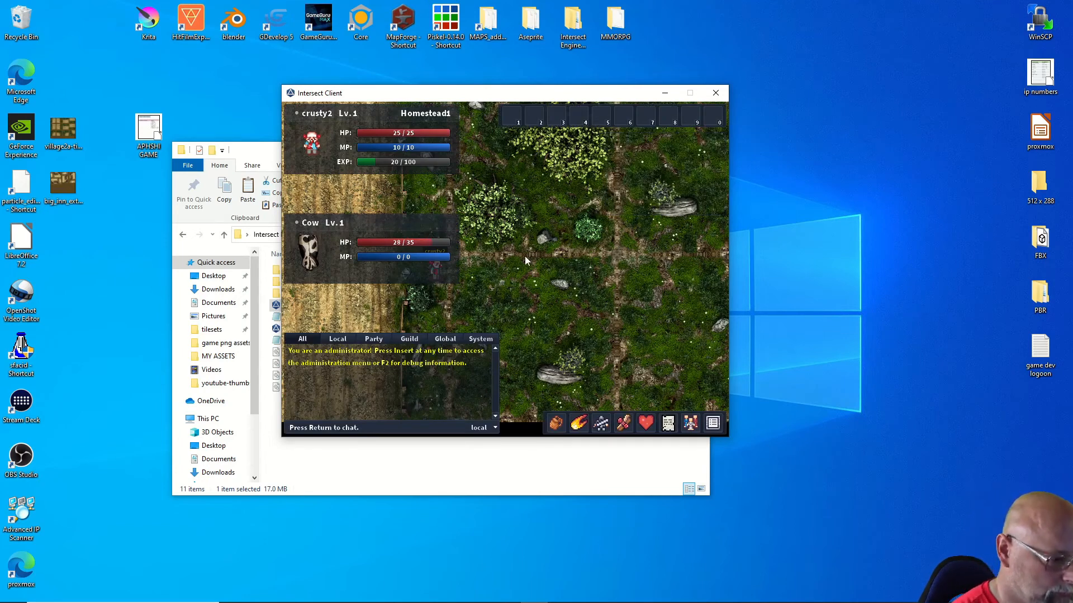
# Step: Equip the Skinning Knife from the inventory and confirm it in the character equipment
pyautogui.click(599, 425)
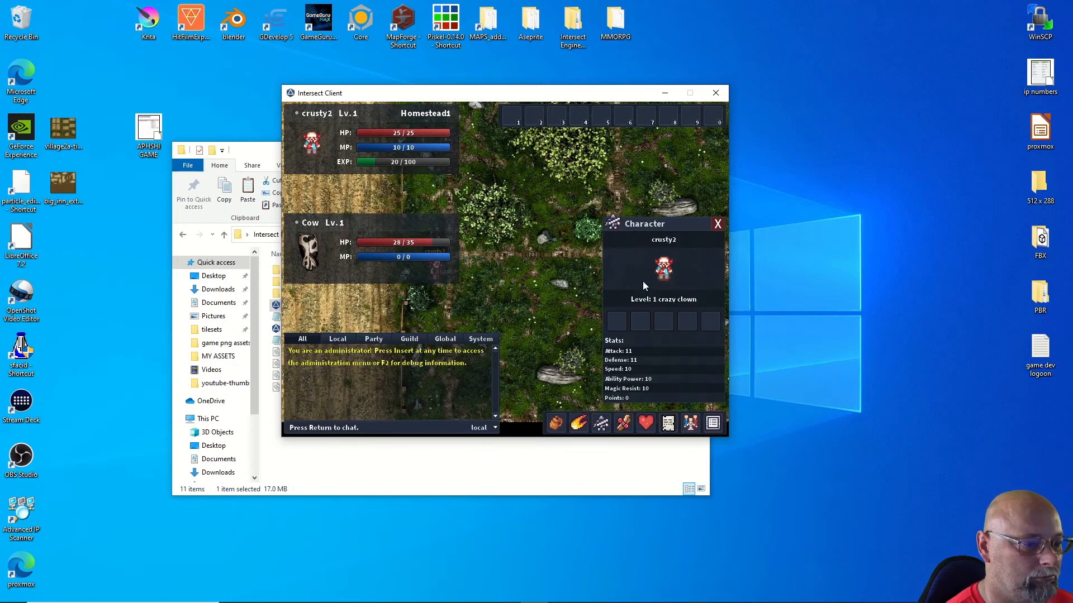
pyautogui.click(558, 425)
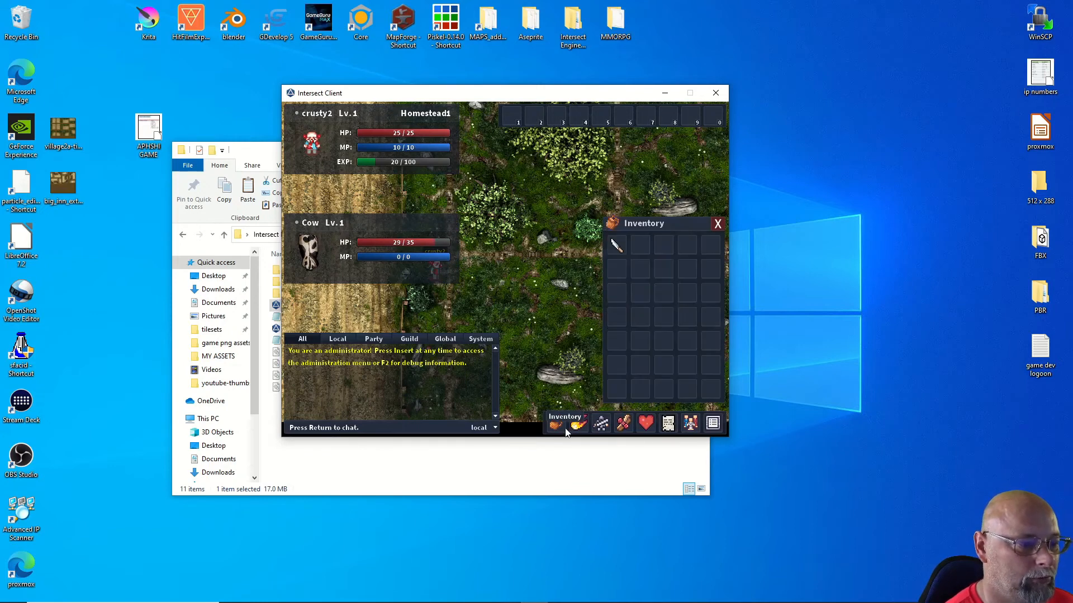
pyautogui.rightClick(621, 246)
pyautogui.click(637, 248)
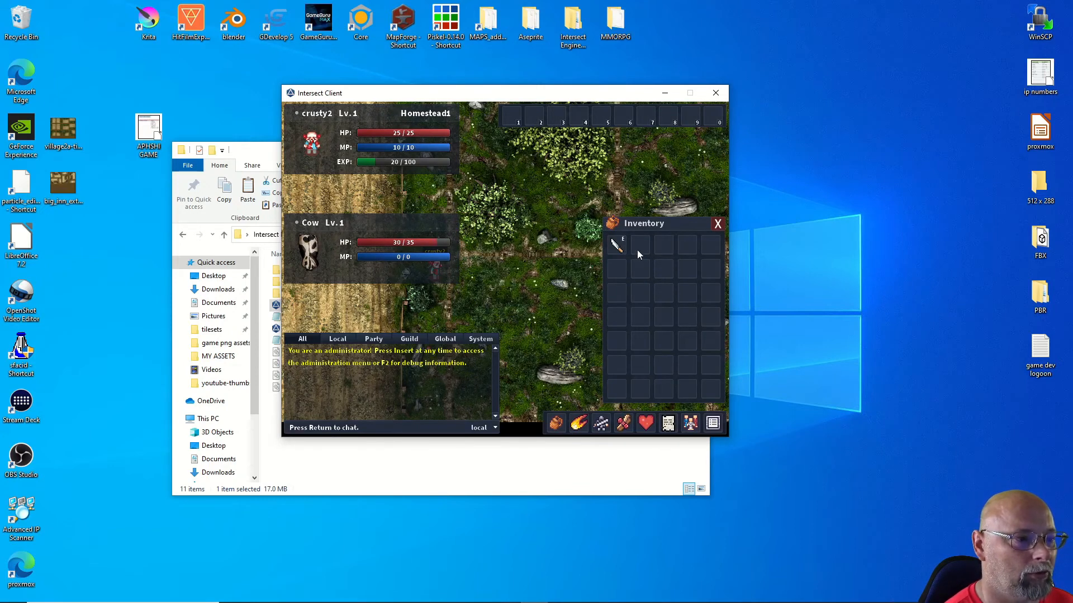
pyautogui.click(556, 427)
pyautogui.click(600, 427)
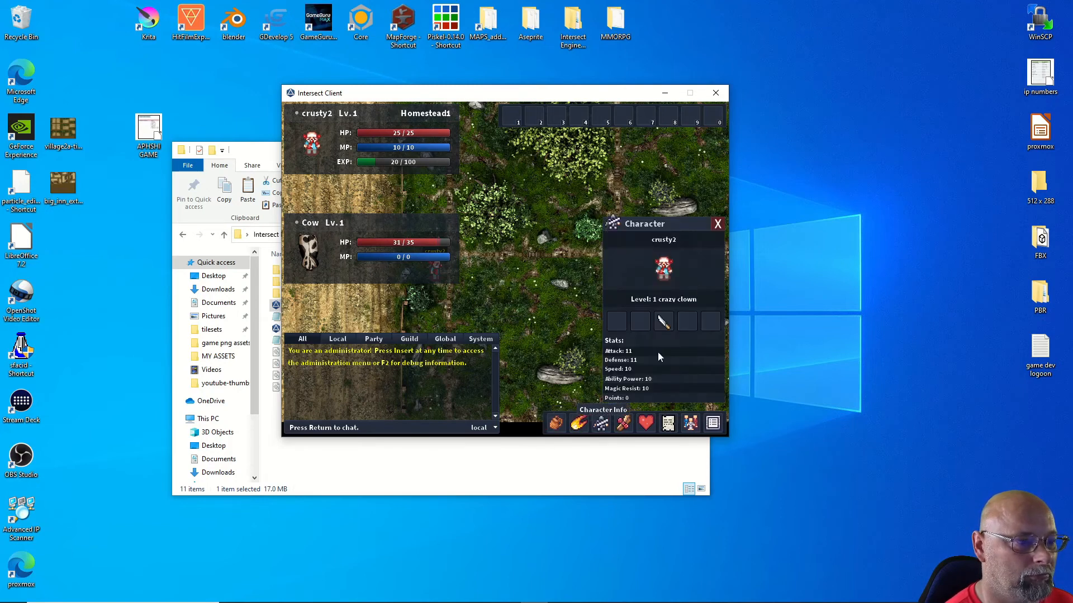
pyautogui.moveTo(664, 323)
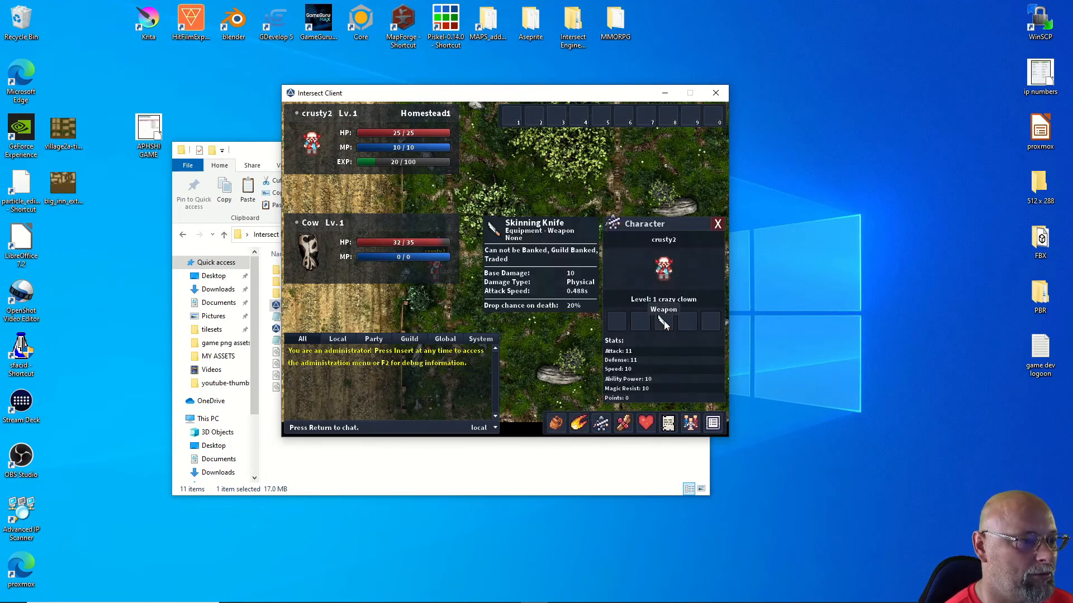
pyautogui.click(602, 425)
# Step: Walk crusty2 right and down across the field to the Cow
pyautogui.press('d')
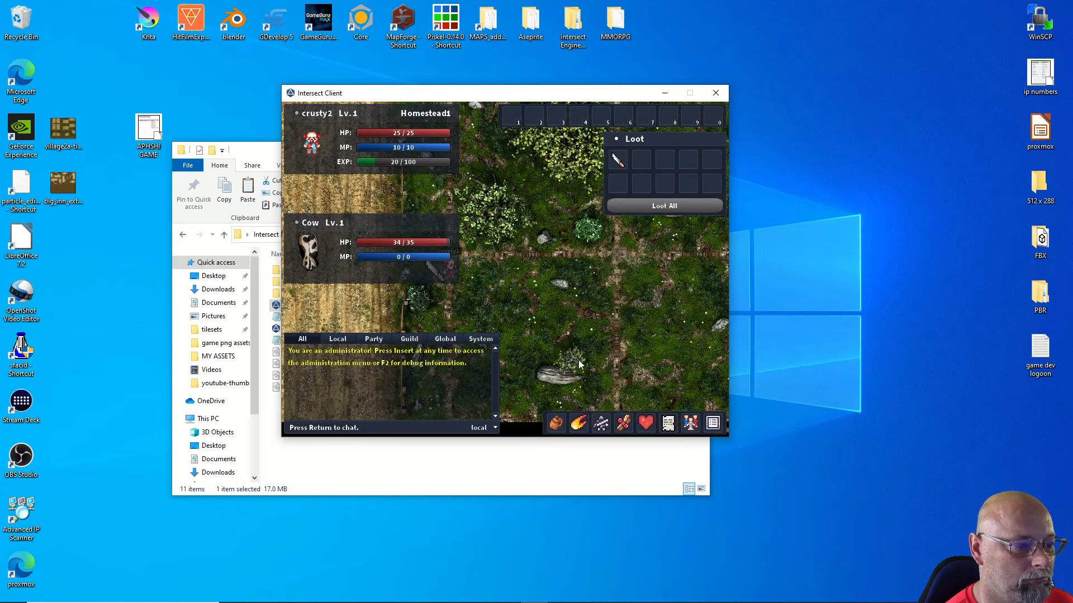
pyautogui.press('s')
pyautogui.press('s')
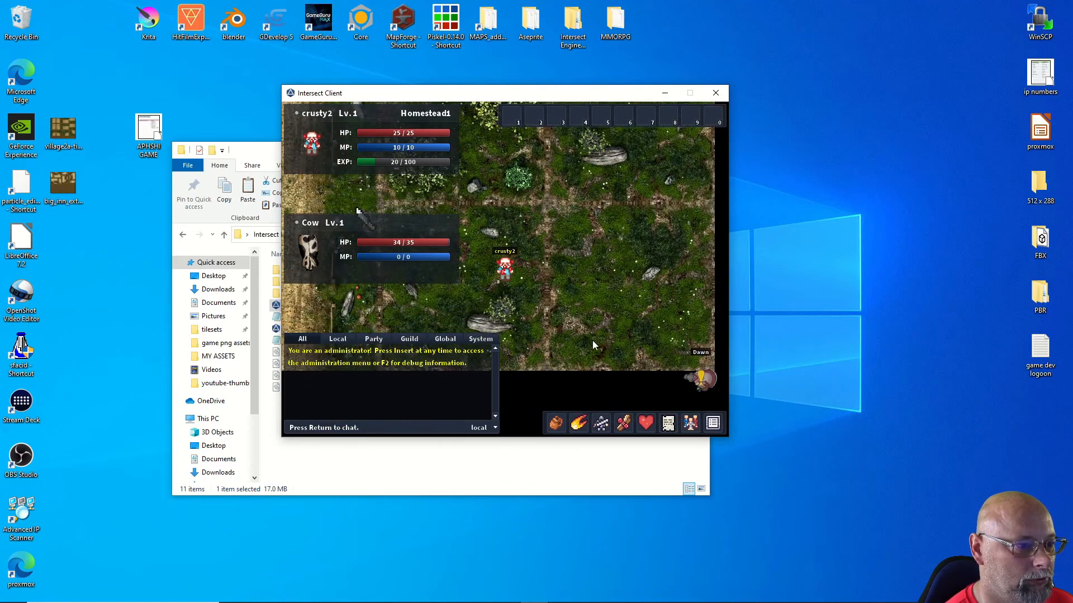
pyautogui.press('s')
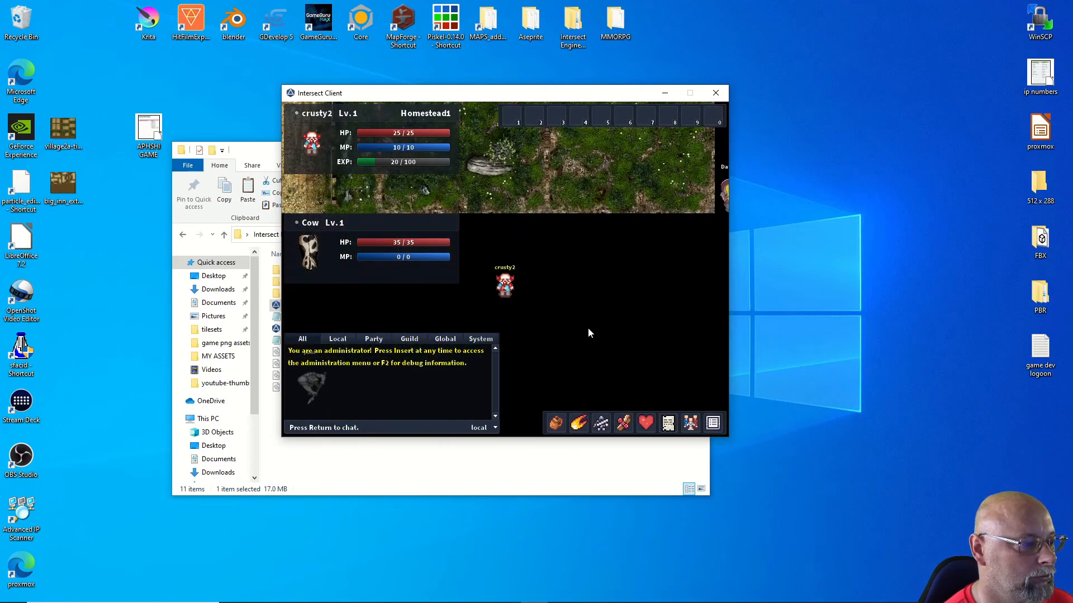
pyautogui.press('d')
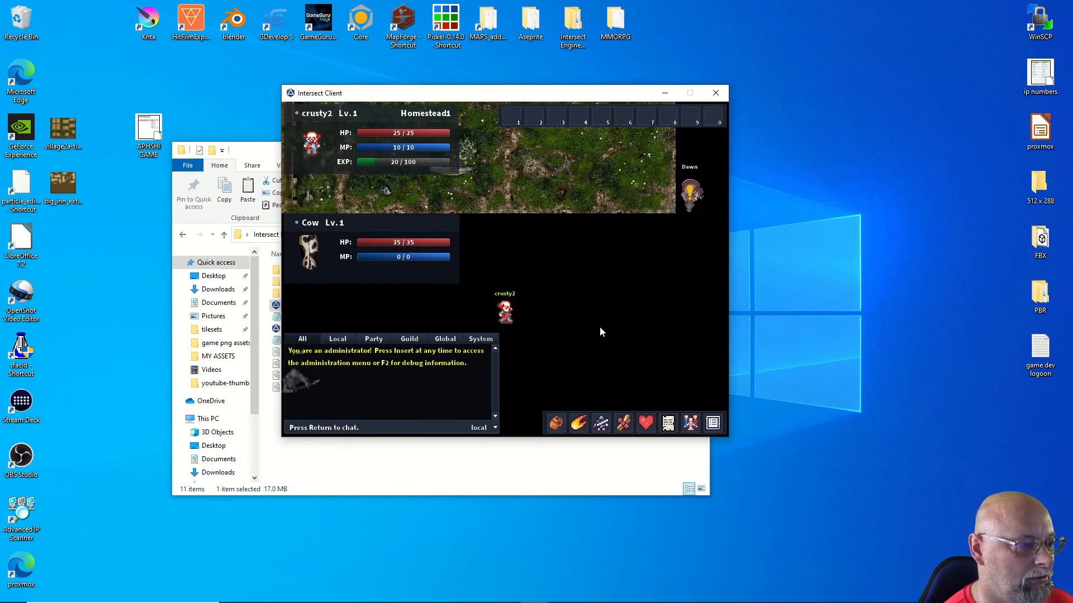
pyautogui.press('d')
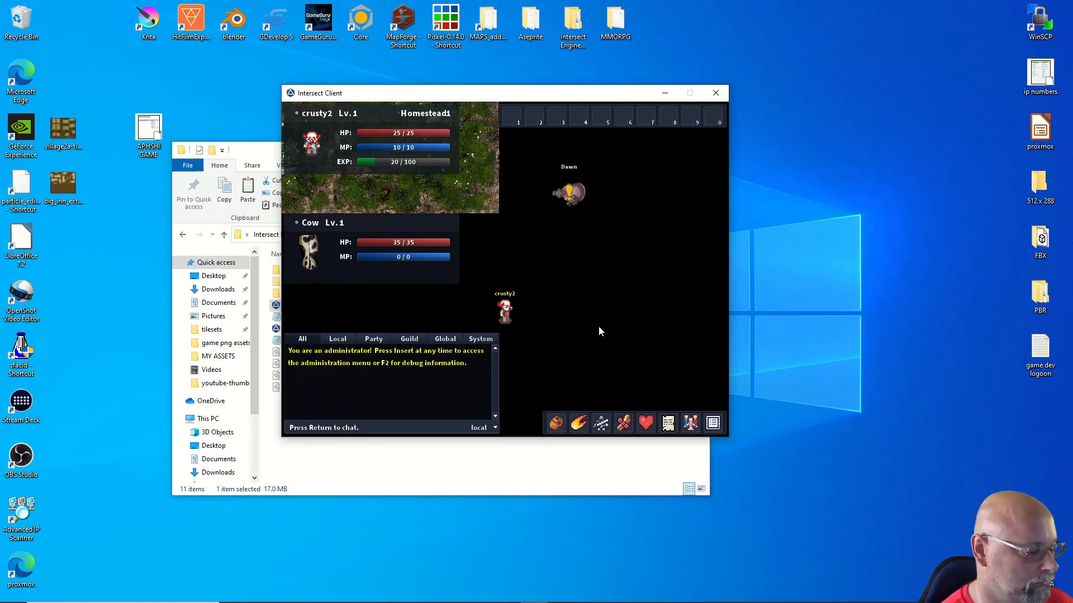
pyautogui.press('d')
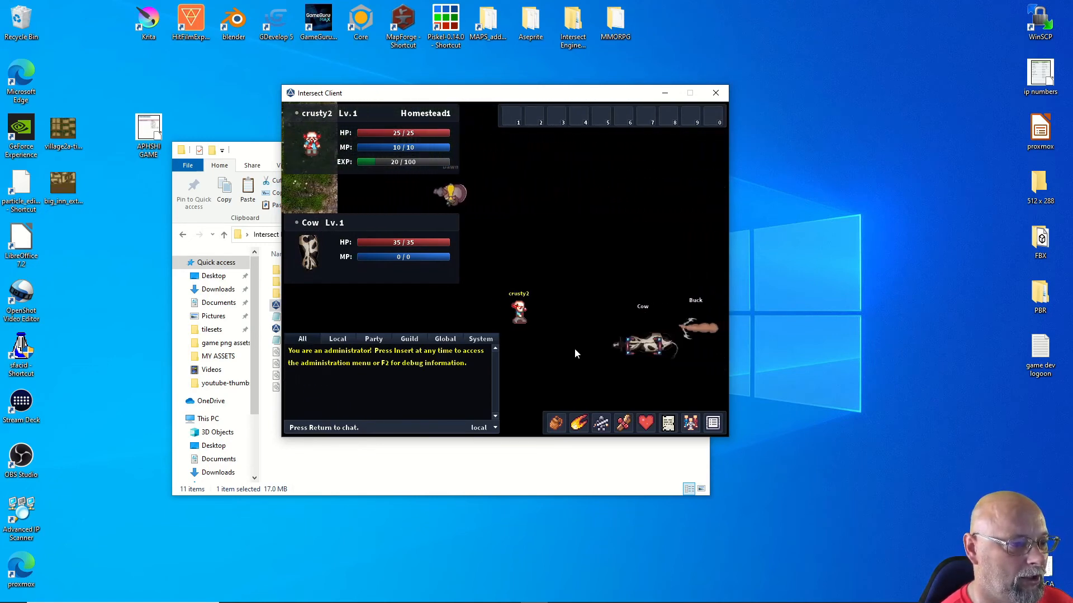
pyautogui.press('s')
pyautogui.press('d')
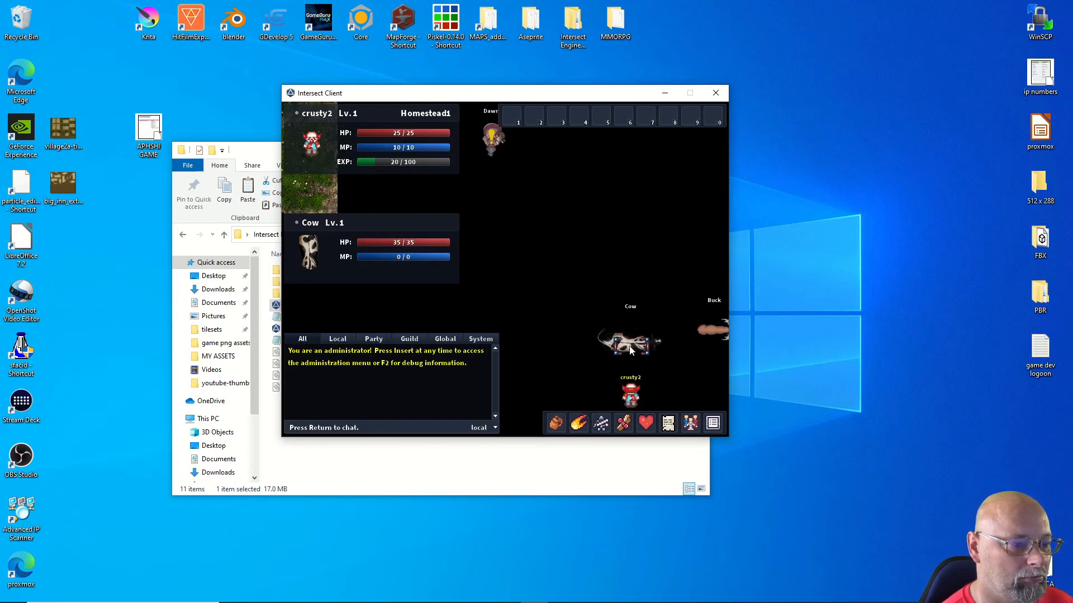
# Step: Attack the Cow until it dies, loot all, and check the Cow hide in the inventory
pyautogui.press('d')
pyautogui.press('d')
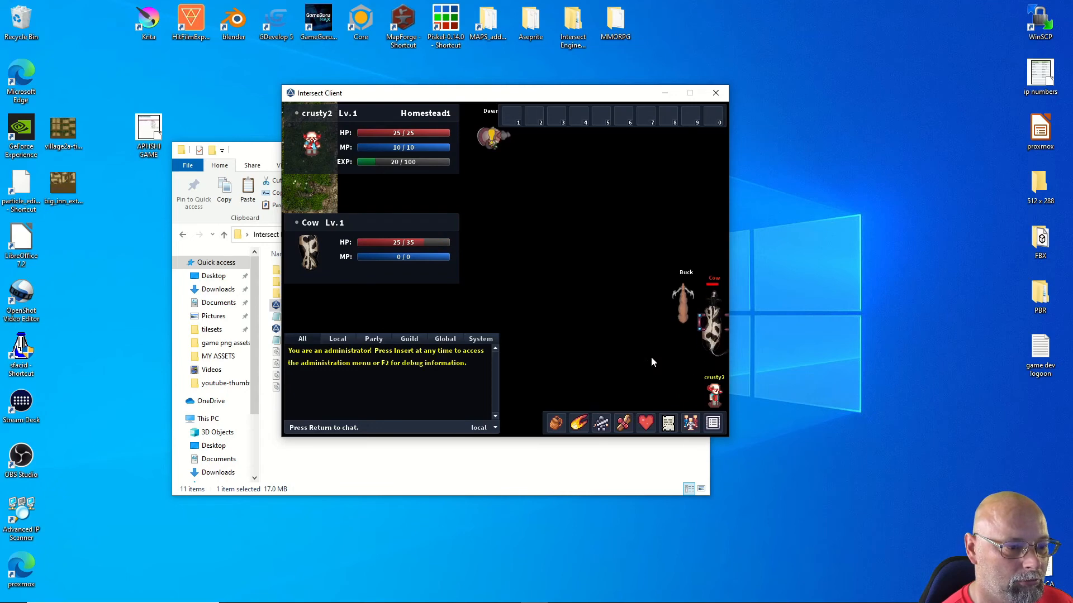
pyautogui.press('w')
pyautogui.press('w')
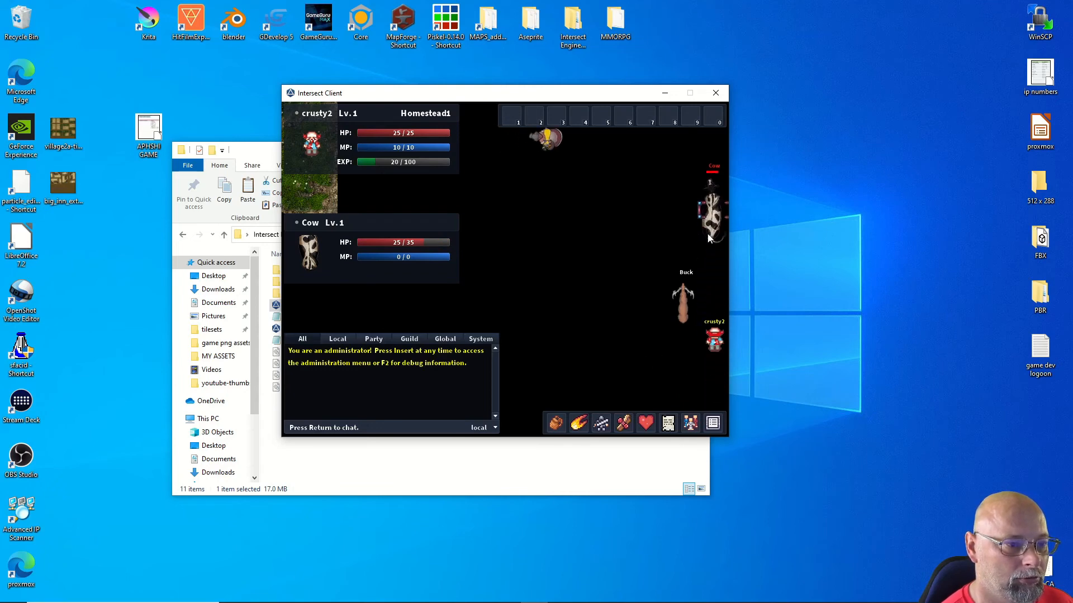
pyautogui.press('w')
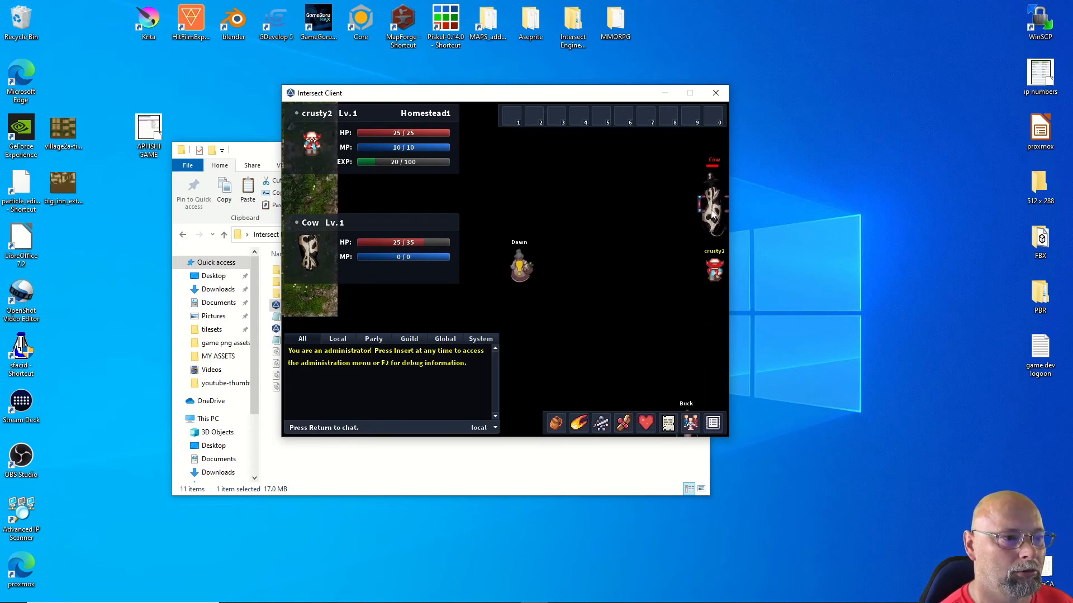
pyautogui.press('e')
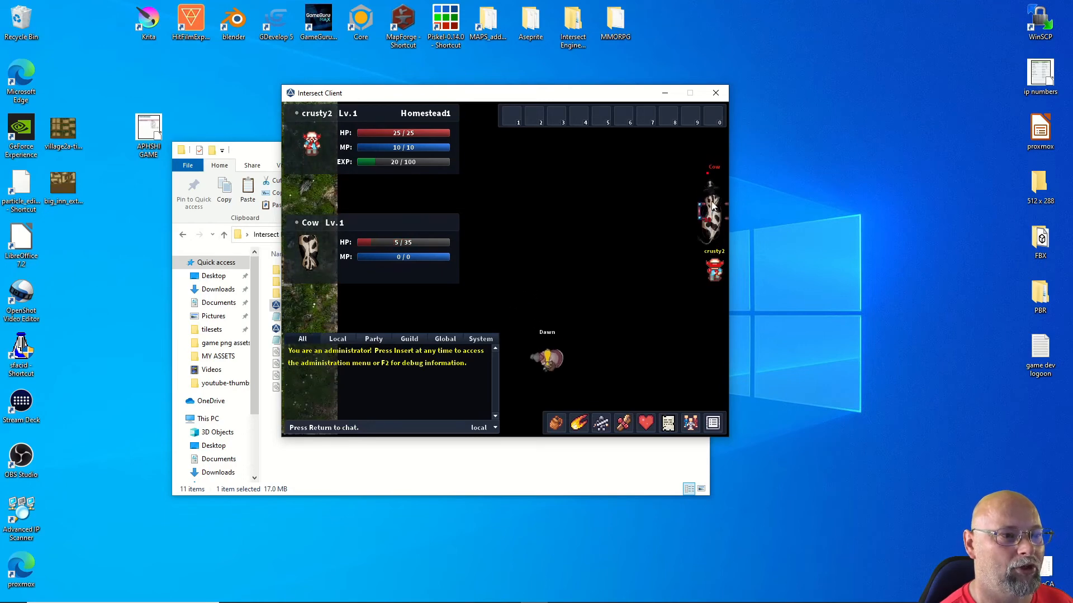
pyautogui.press('e')
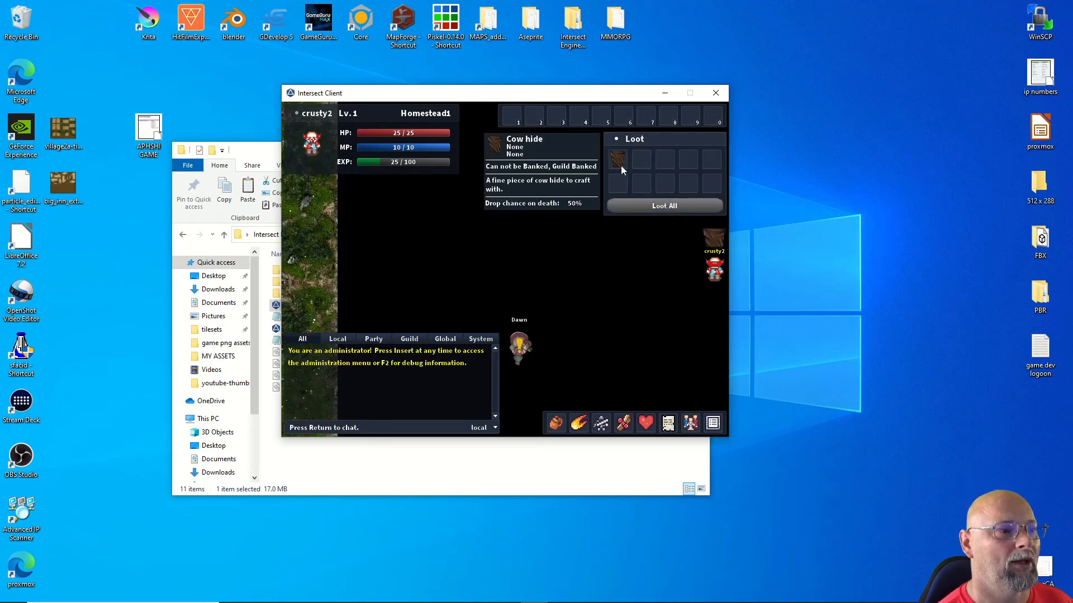
pyautogui.click(641, 206)
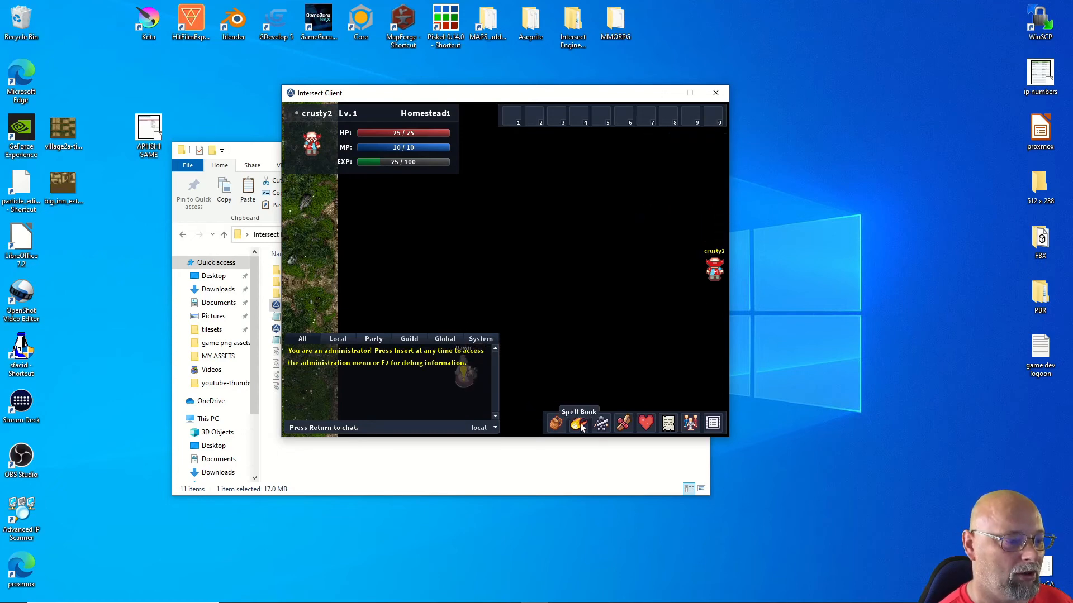
pyautogui.click(555, 423)
pyautogui.moveTo(639, 241)
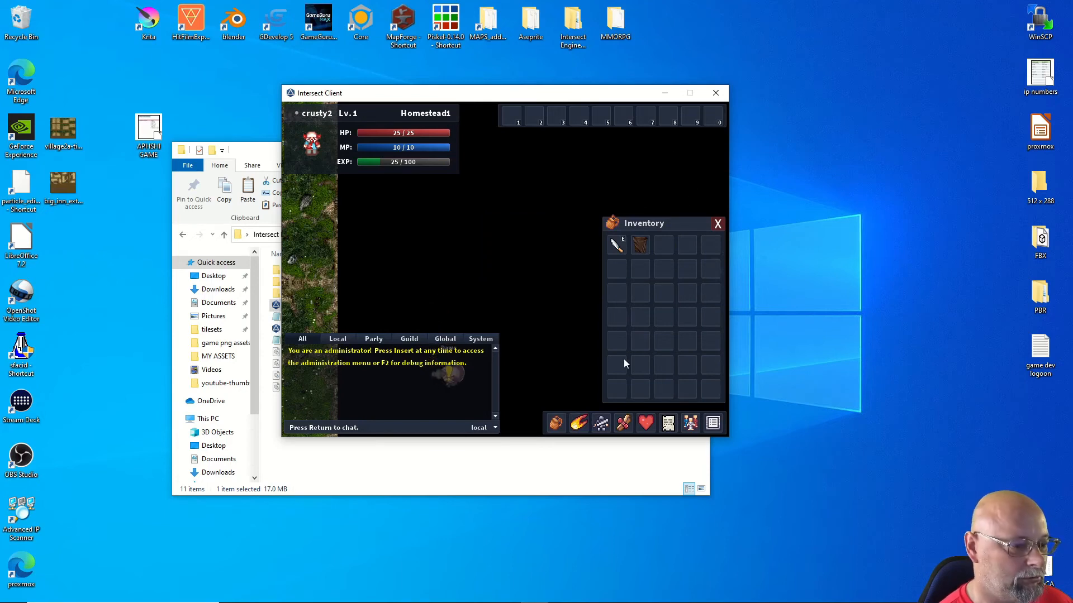
pyautogui.click(556, 423)
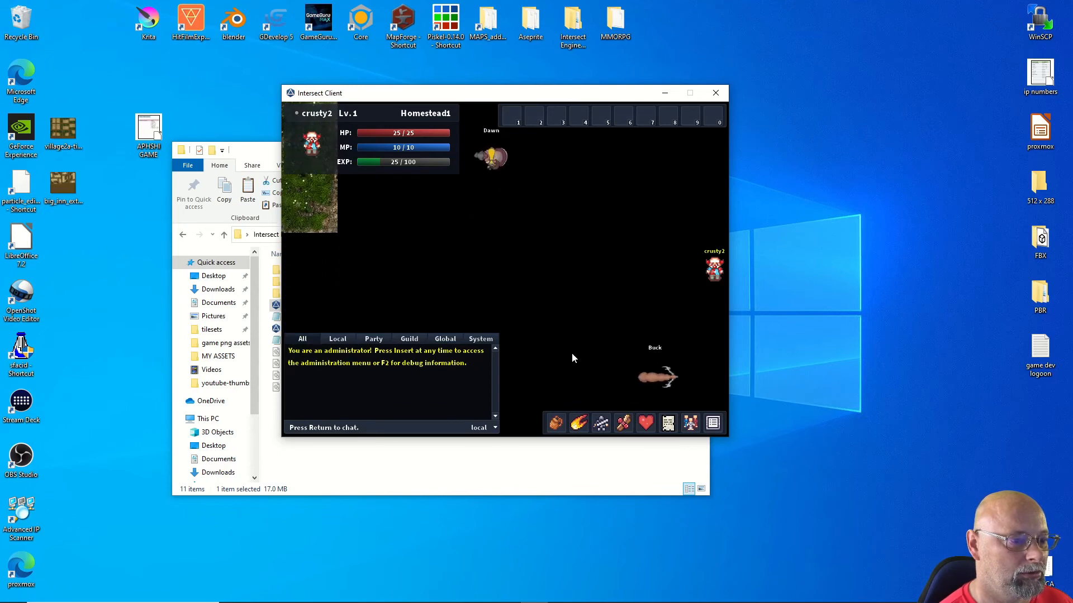
# Step: Walk crusty2 left across the field, north past the craft teacher's hut, then east to the Cow
pyautogui.press('Down')
pyautogui.press('Left')
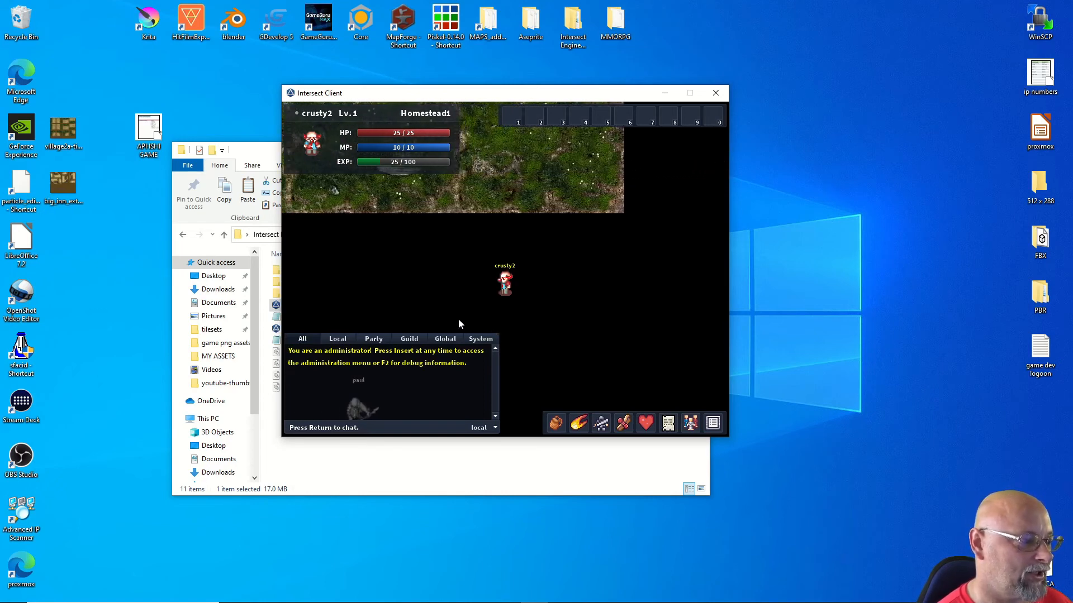
pyautogui.press('Left')
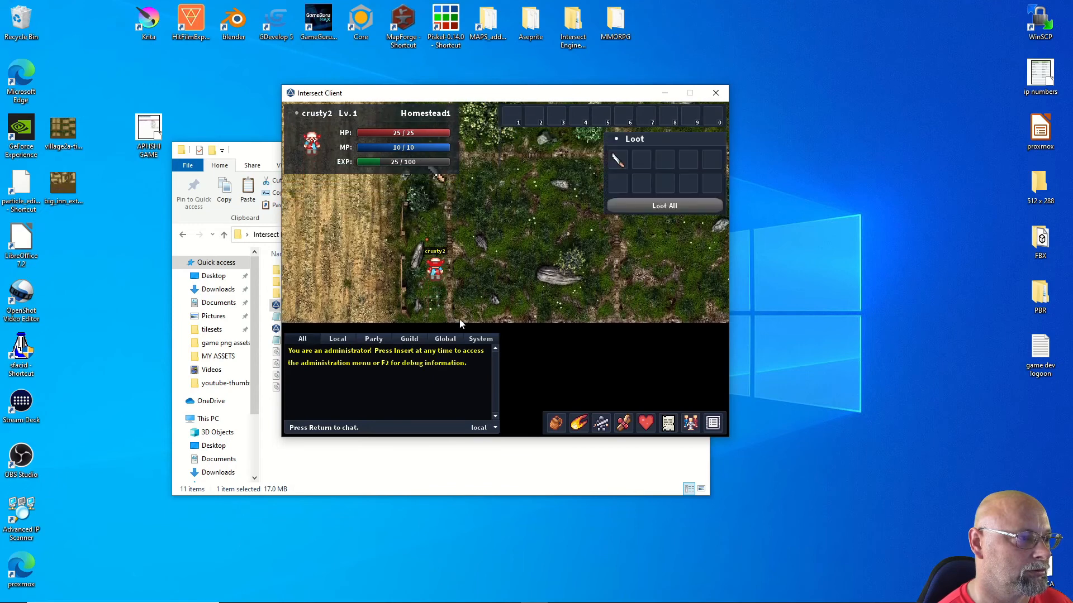
pyautogui.press('Up')
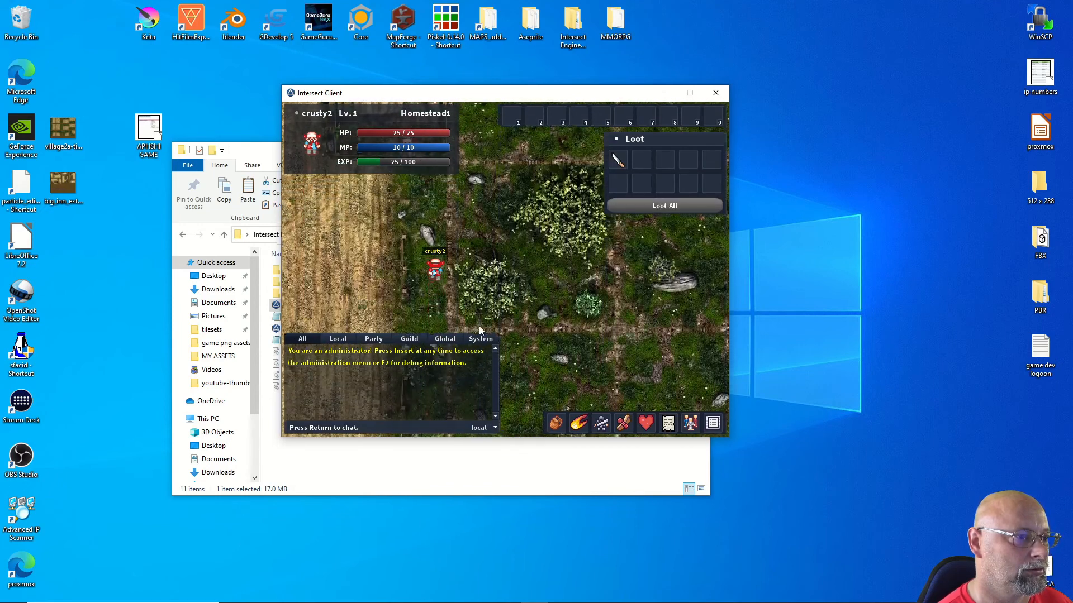
pyautogui.press('Up')
pyautogui.press('Right')
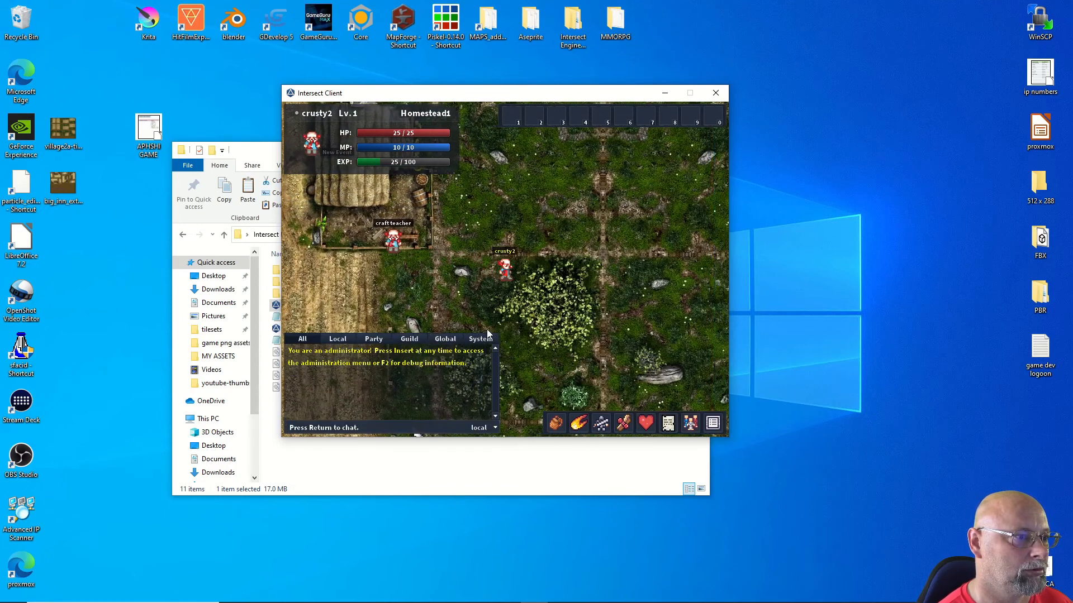
pyautogui.press('Up')
pyautogui.press('Up')
pyautogui.press('Right')
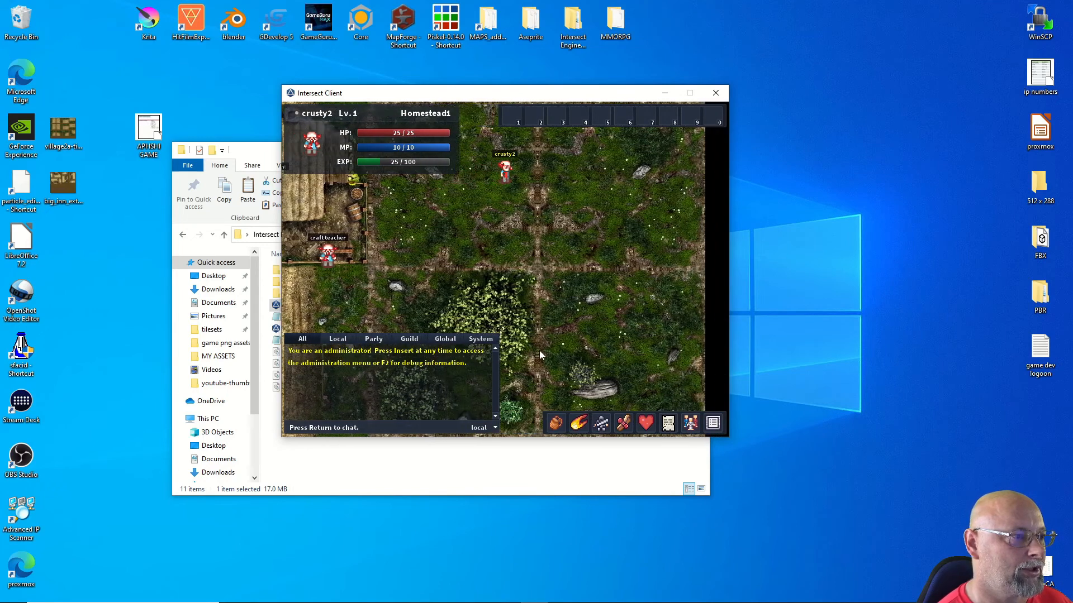
pyautogui.press('Right')
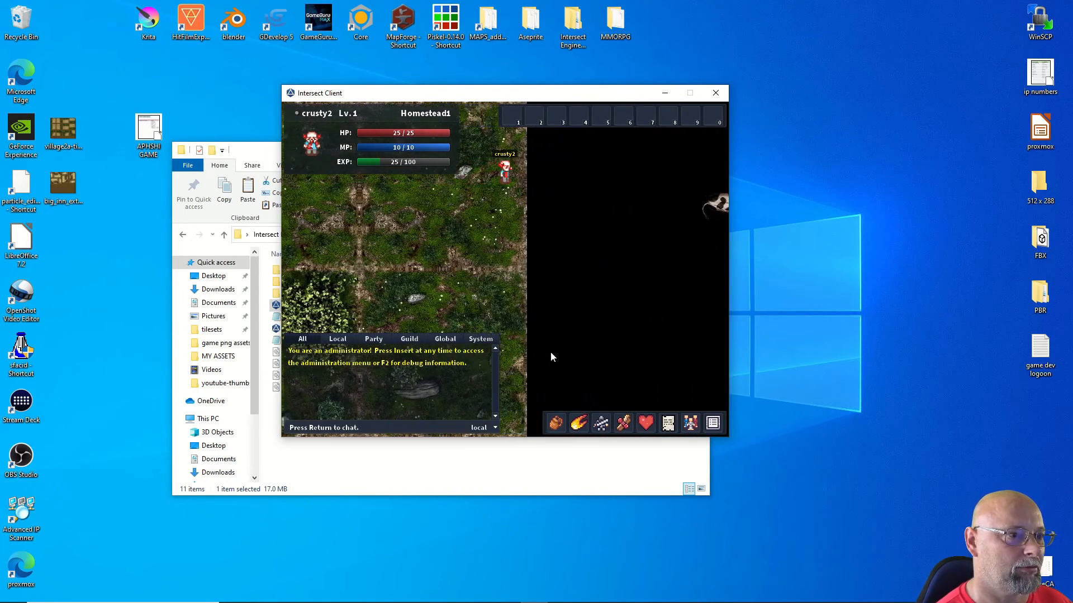
pyautogui.press('Right')
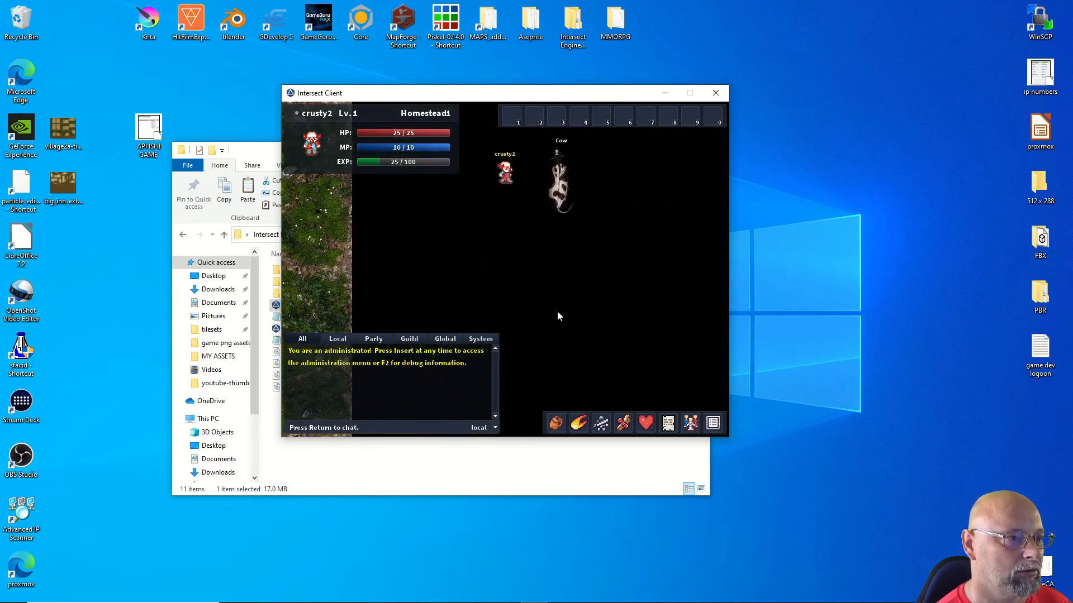
# Step: Target the Cow and chase it down and left around the field
pyautogui.click(549, 226)
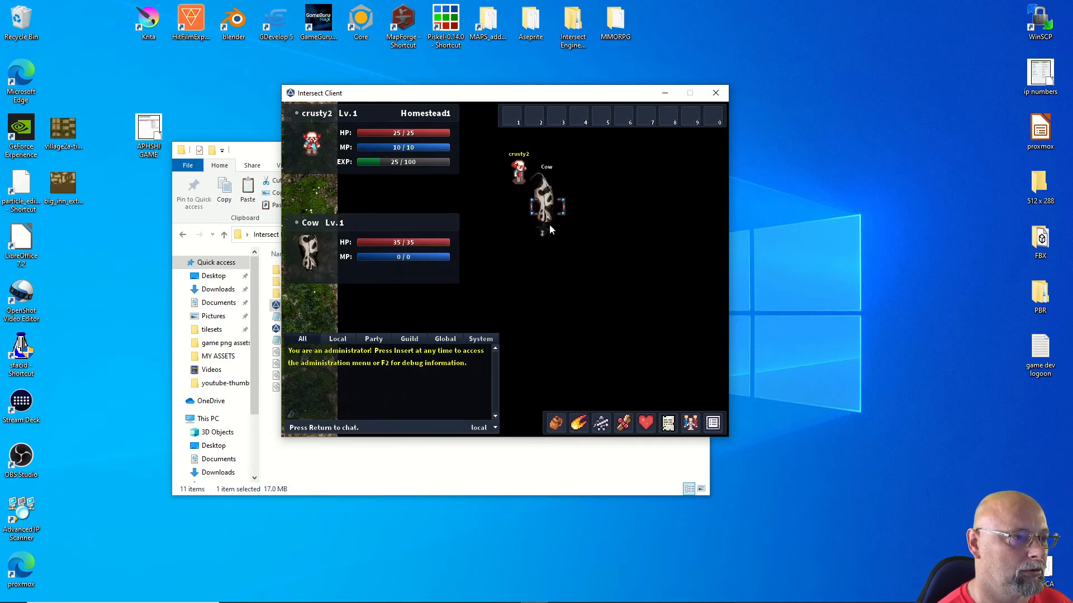
pyautogui.press('Right')
pyautogui.press('Down')
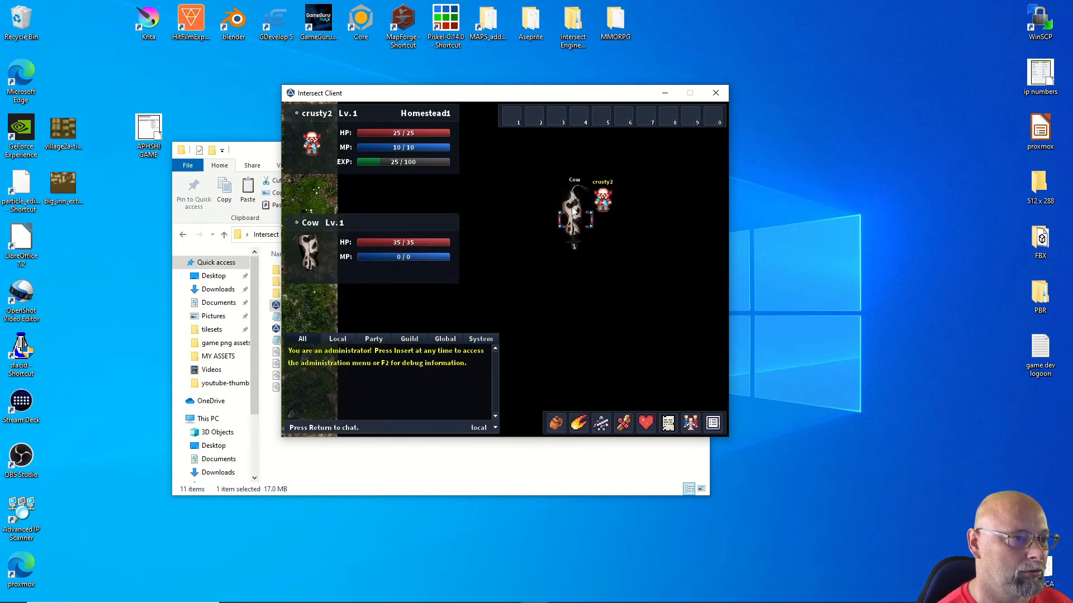
pyautogui.press('Down')
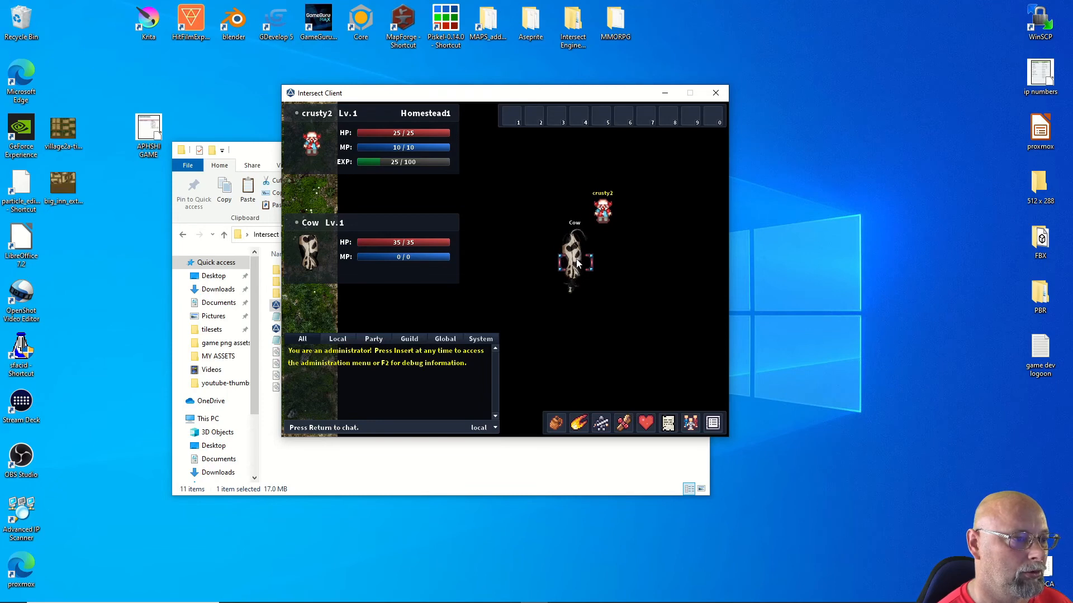
pyautogui.press('Left')
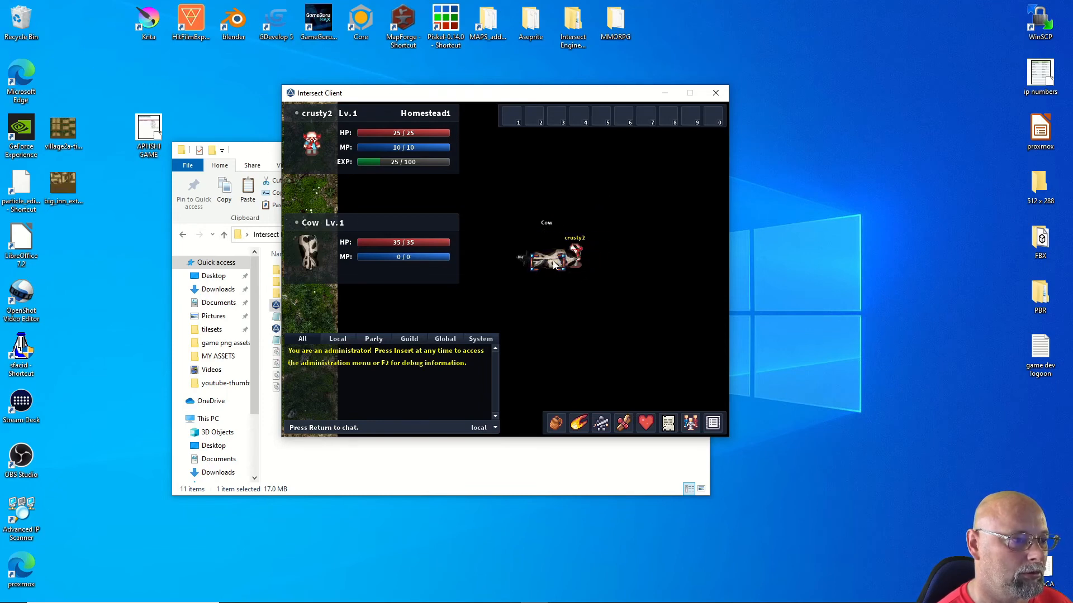
pyautogui.press('Left')
pyautogui.press('Left')
pyautogui.press('Down')
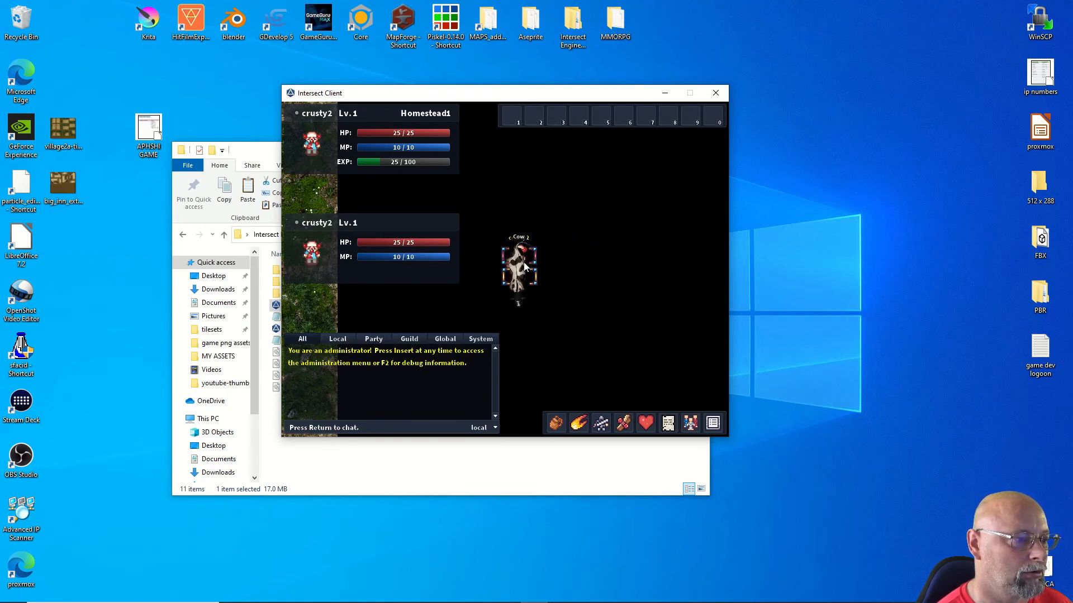
pyautogui.click(517, 300)
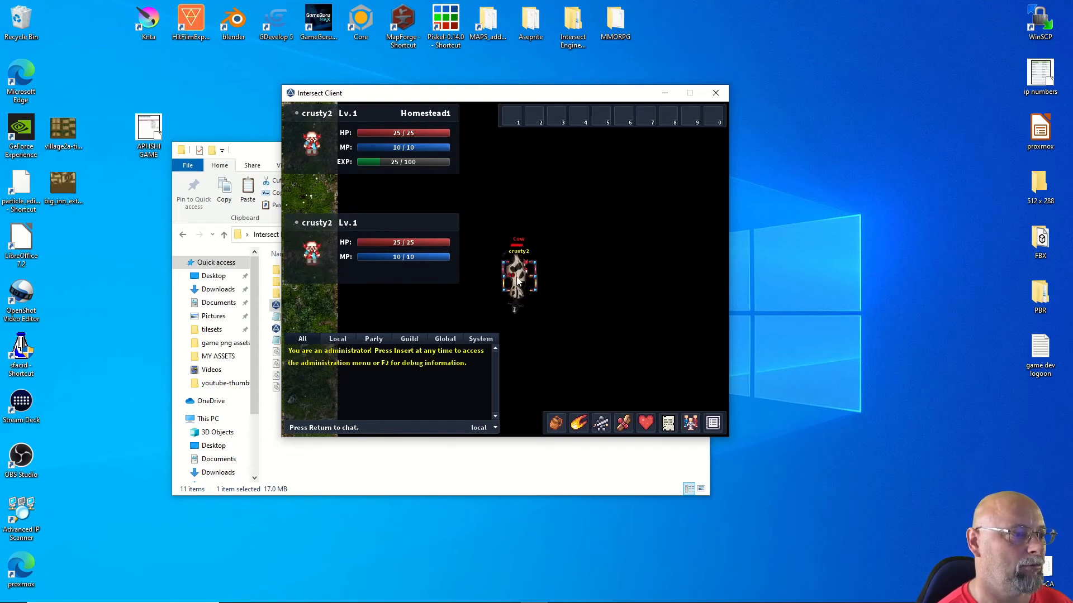
pyautogui.click(519, 307)
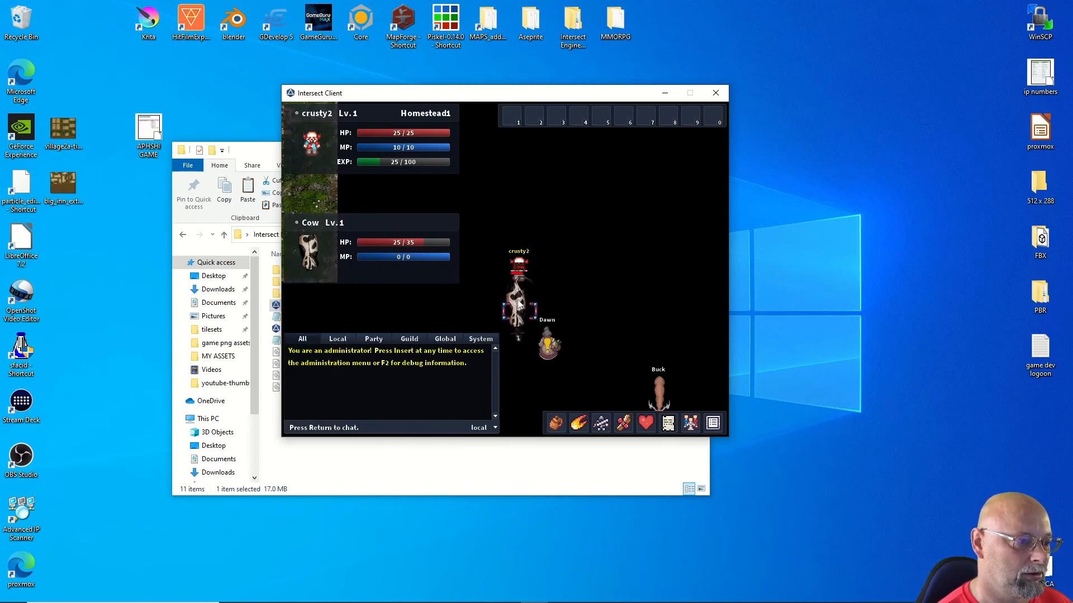
# Step: Answer farmer Dawn's dialogue, then move back down beside the Cow to attack it
pyautogui.click(519, 306)
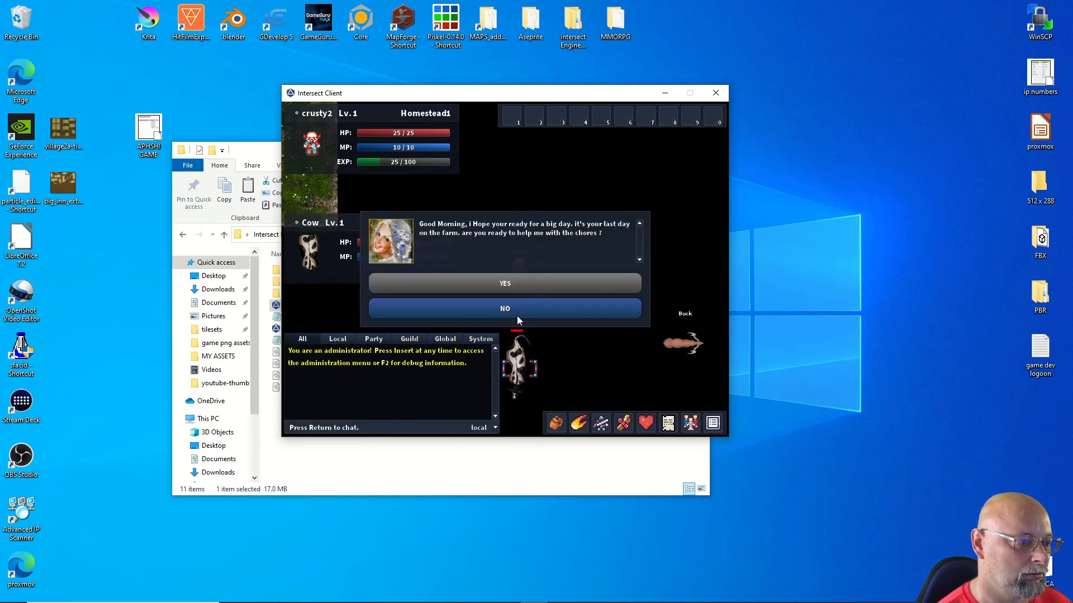
pyautogui.click(517, 316)
pyautogui.click(524, 359)
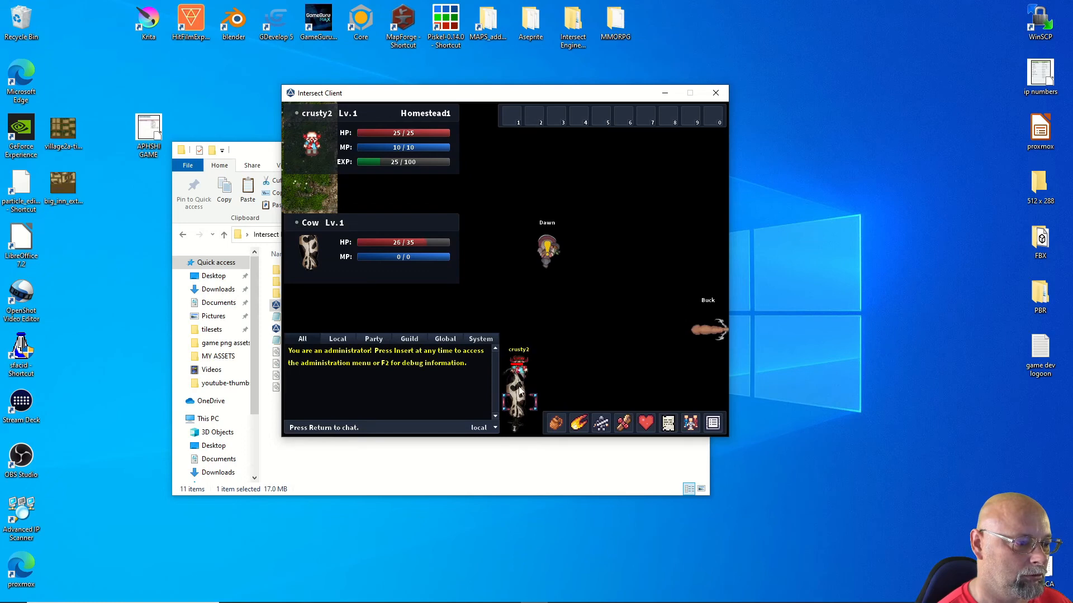
pyautogui.click(557, 402)
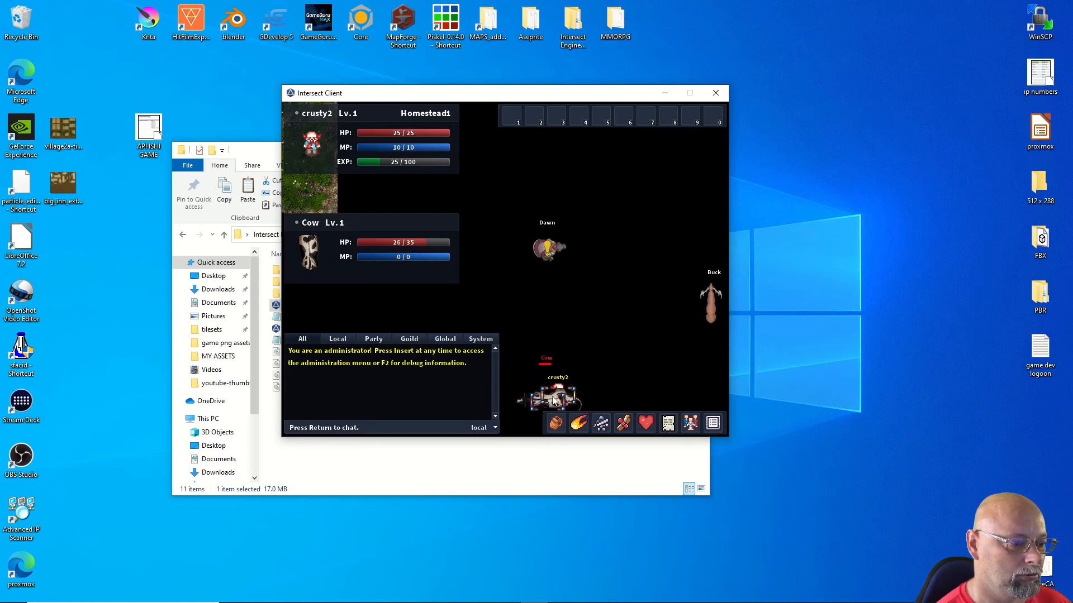
pyautogui.click(572, 400)
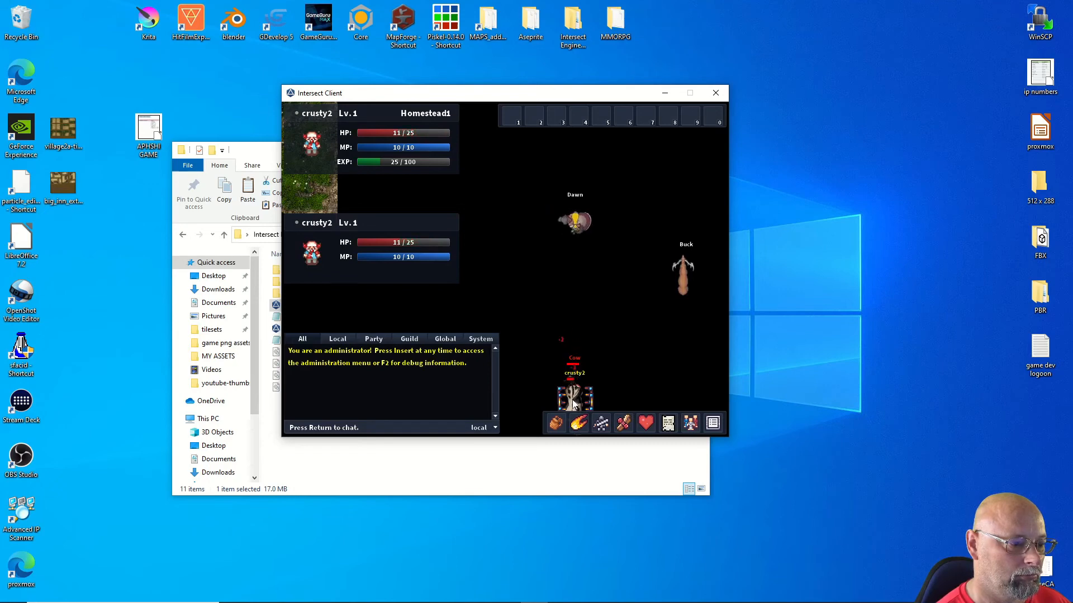
pyautogui.press('w')
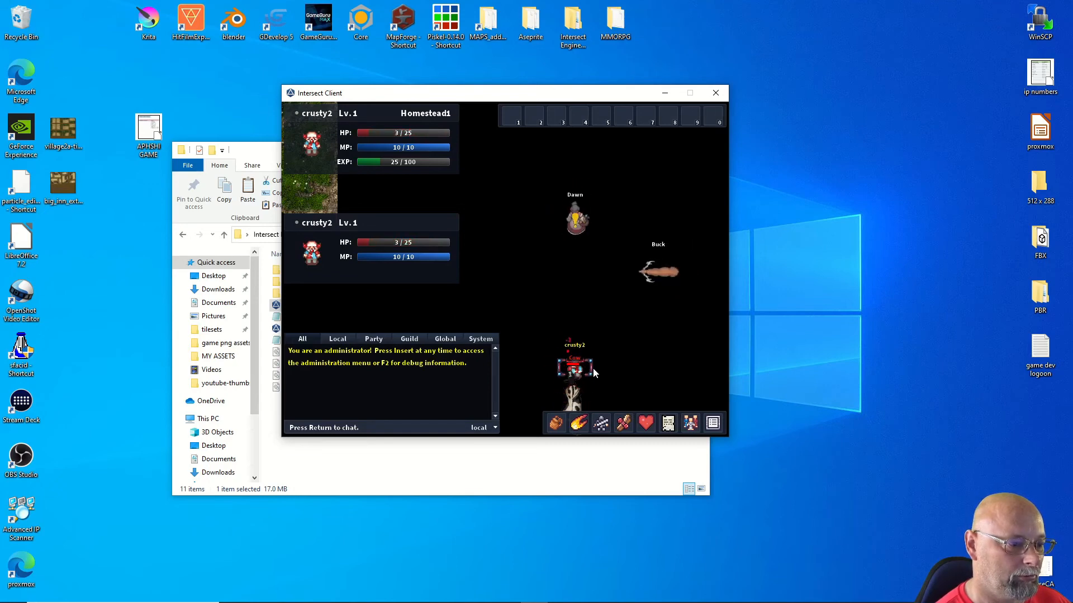
pyautogui.press('s')
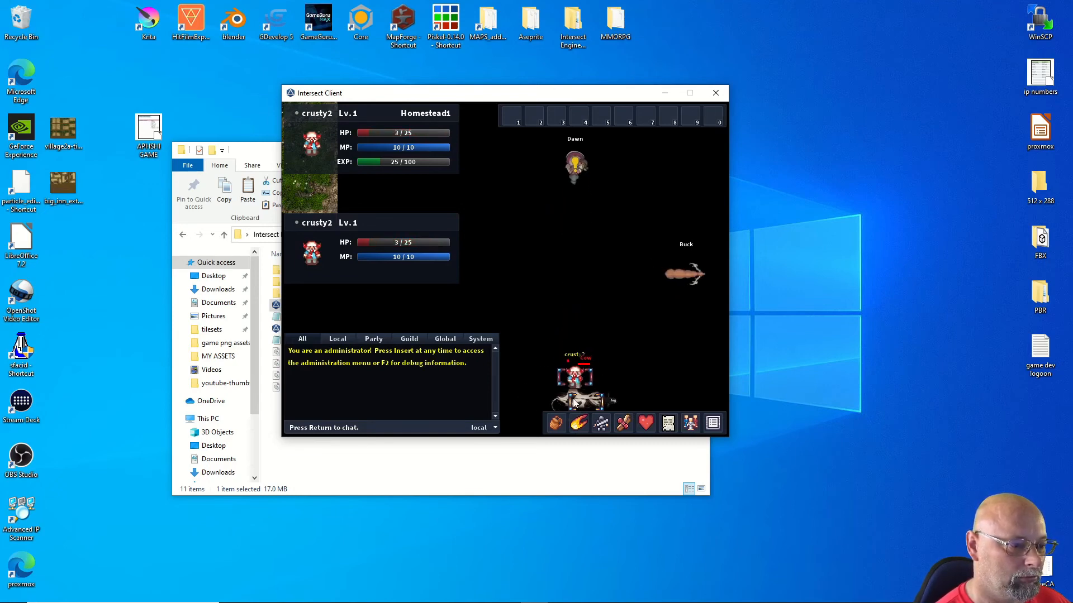
# Step: Chase the Cow up the map, hitting it until it dies and EXP reaches 30/100
pyautogui.click(588, 393)
pyautogui.press('d')
pyautogui.press('w')
pyautogui.click(624, 313)
pyautogui.press('w')
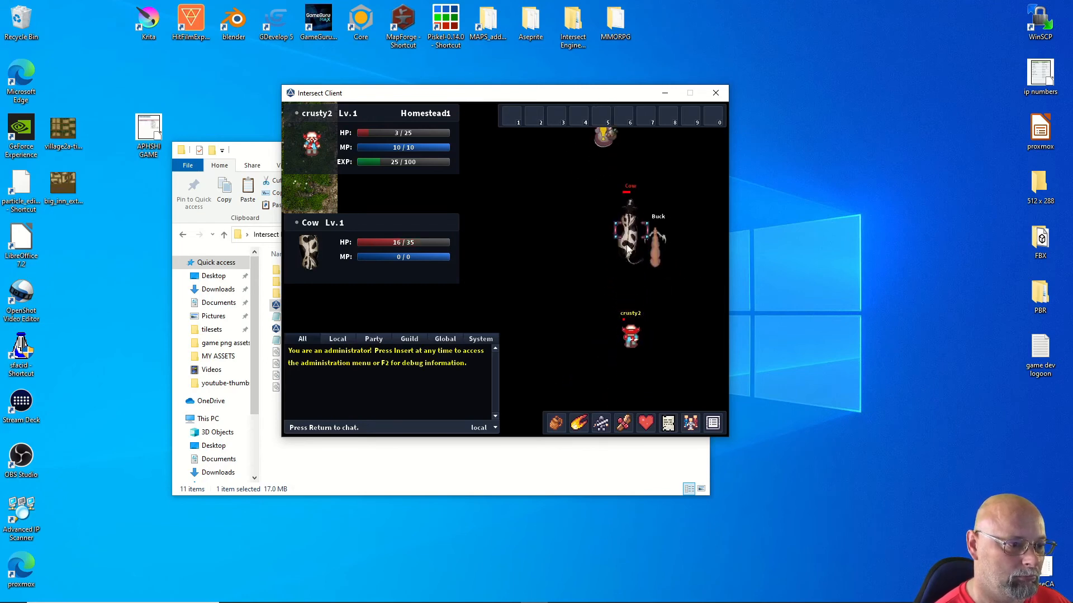
pyautogui.press('w')
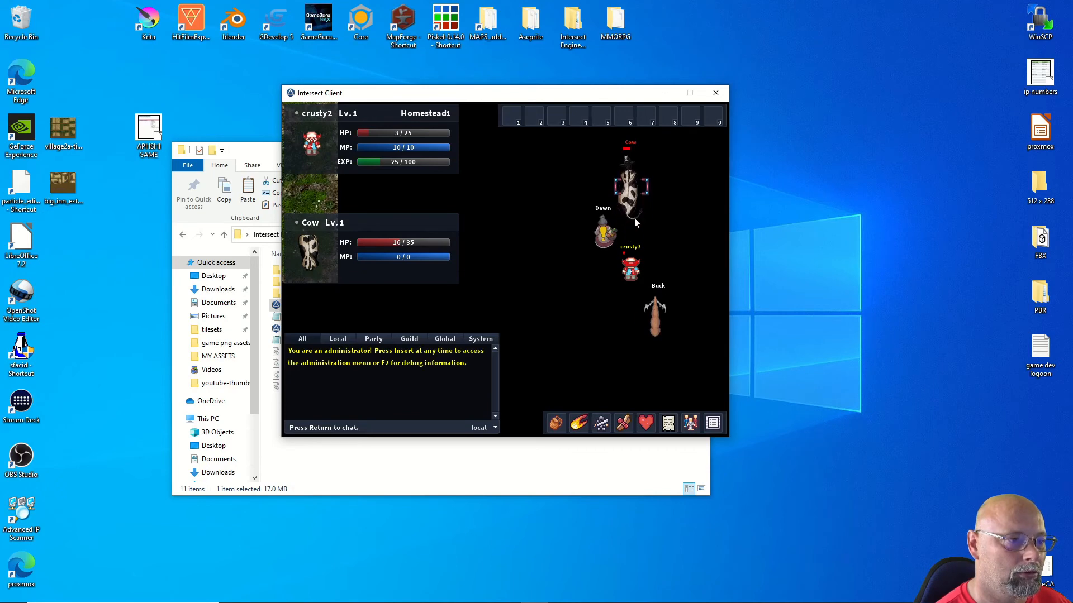
pyautogui.press('d')
pyautogui.press('w')
pyautogui.press('a')
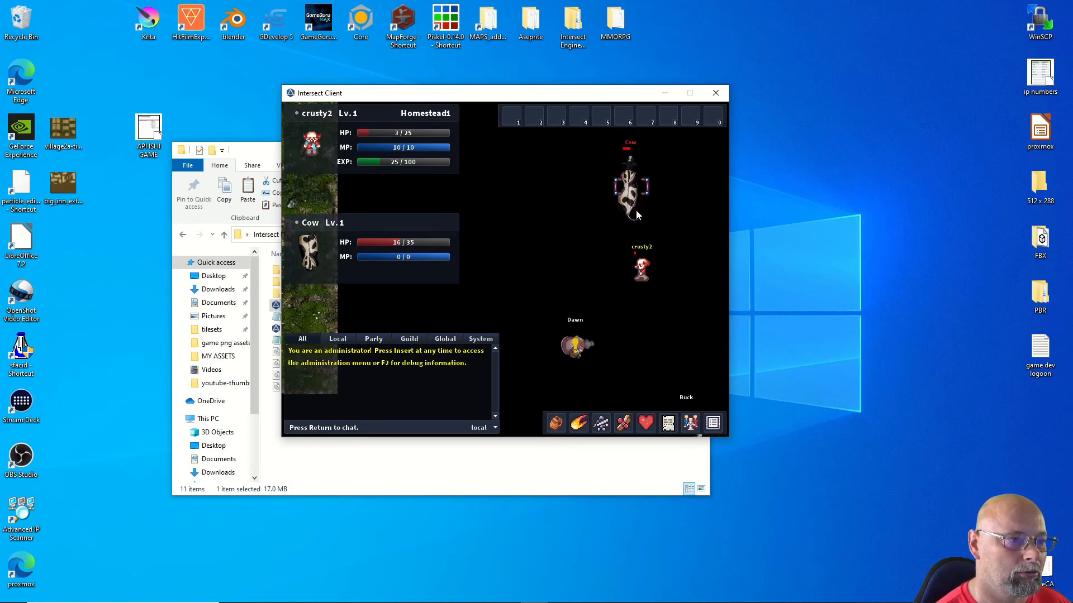
pyautogui.press('w')
pyautogui.click(631, 222)
pyautogui.press('w')
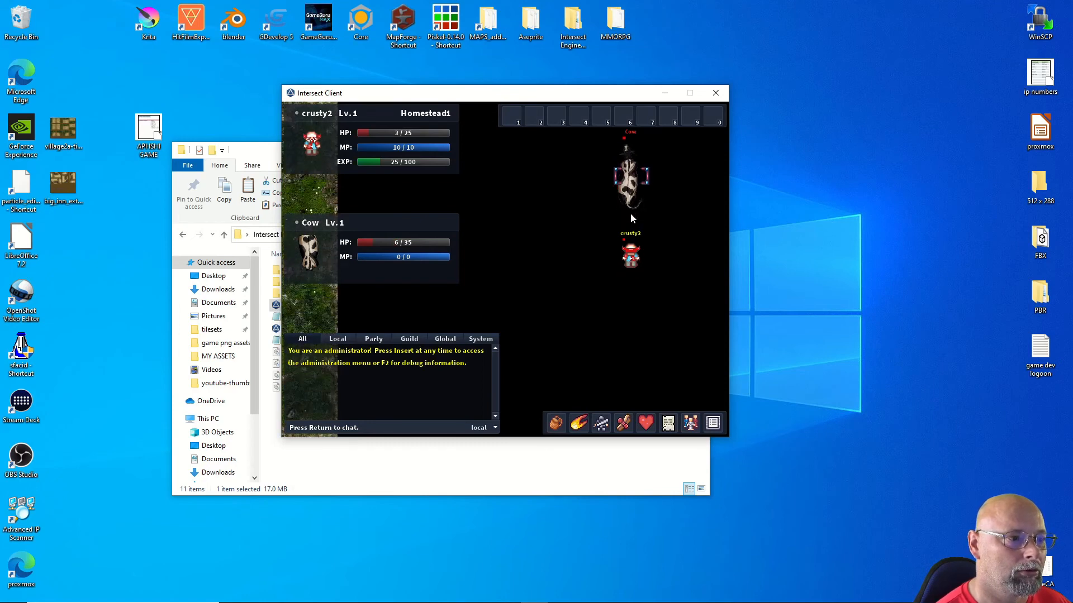
pyautogui.click(628, 149)
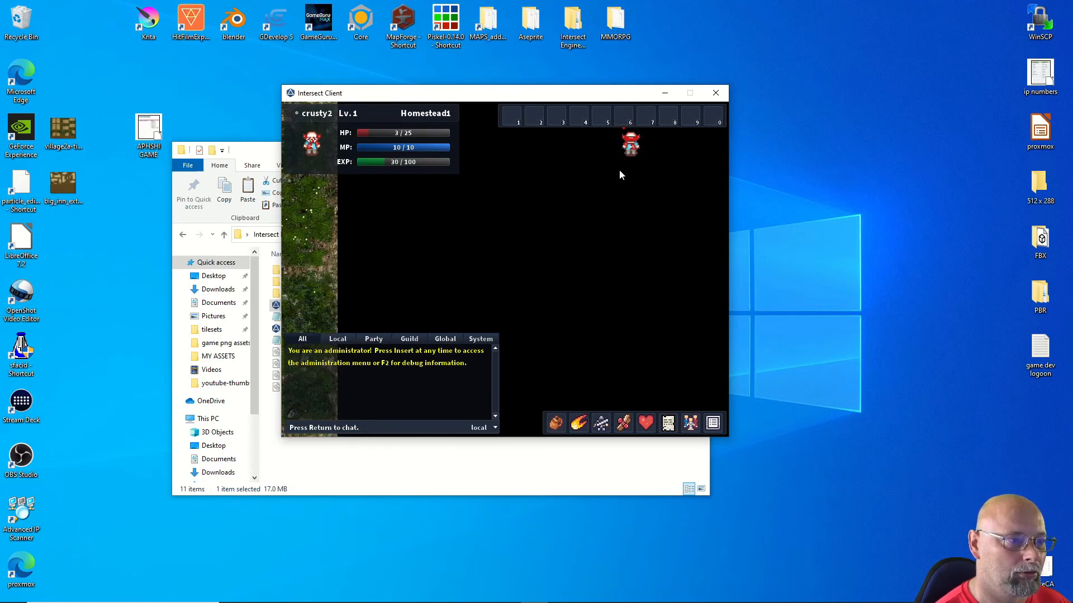
# Step: Walk crusty2 around the spot where the Cow died
pyautogui.press('w')
pyautogui.press('s')
pyautogui.press('s')
pyautogui.press('a')
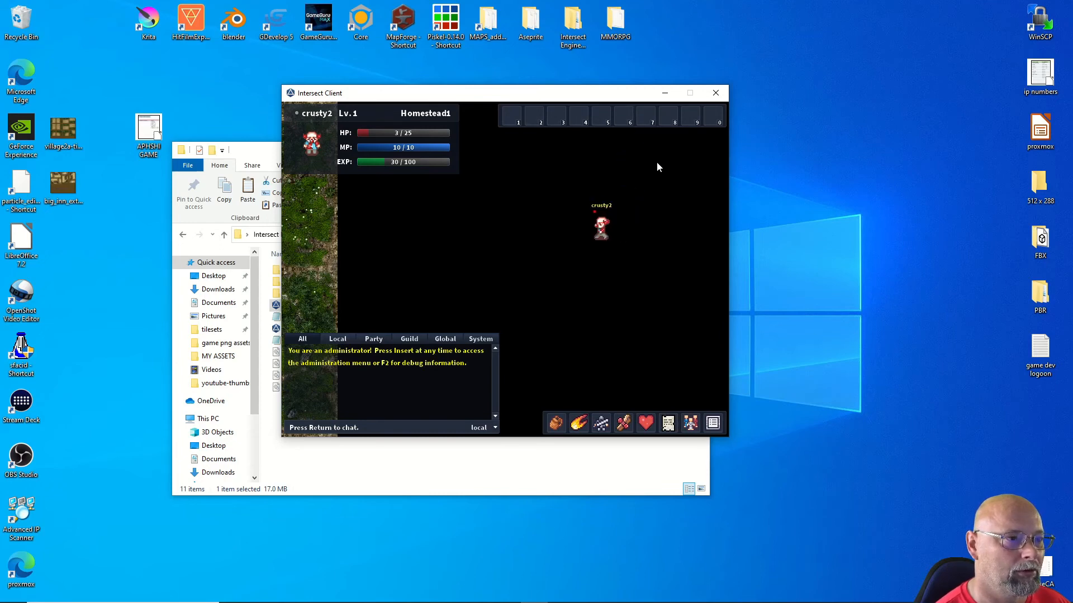
pyautogui.press('s')
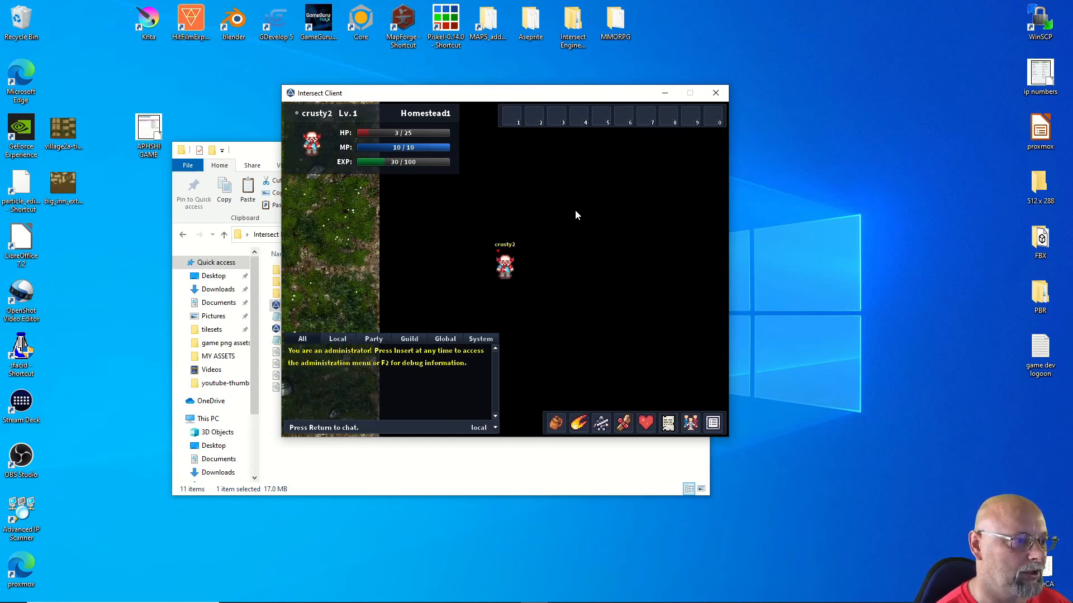
pyautogui.press('d')
pyautogui.press('d')
pyautogui.press('a')
pyautogui.press('d')
# Step: Open the inventory to see the Skinning Knife and Cow hide, then walk around the farm
pyautogui.click(556, 423)
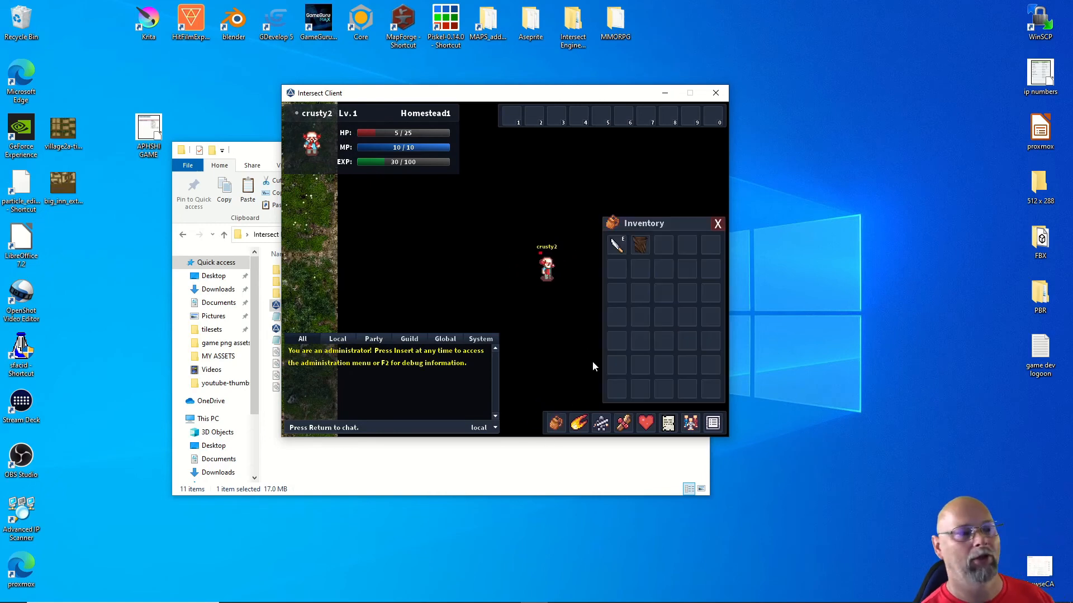
pyautogui.moveTo(637, 247)
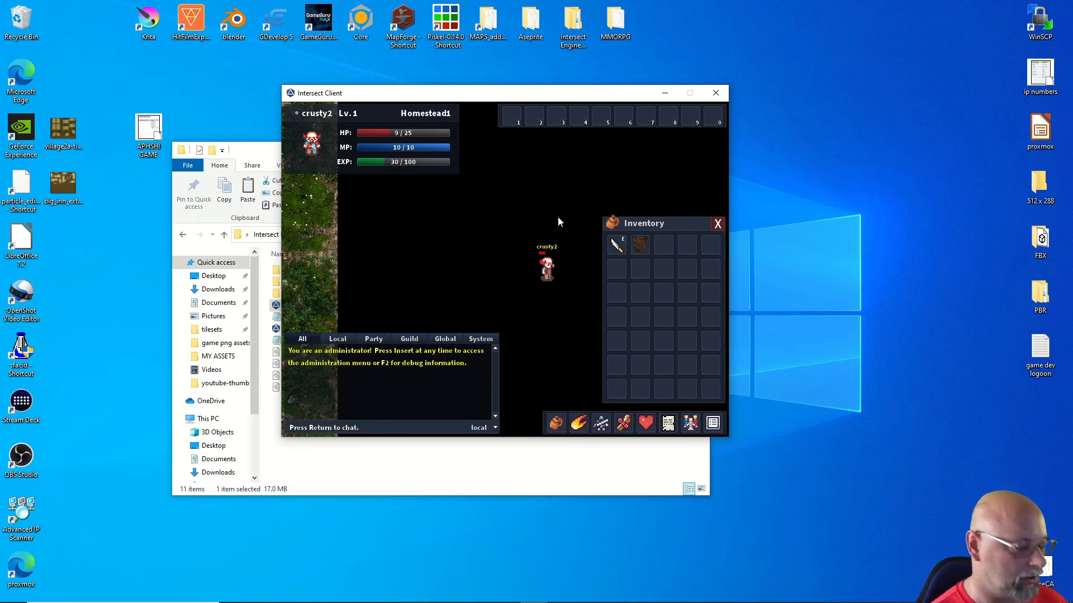
pyautogui.press('d')
pyautogui.press('w')
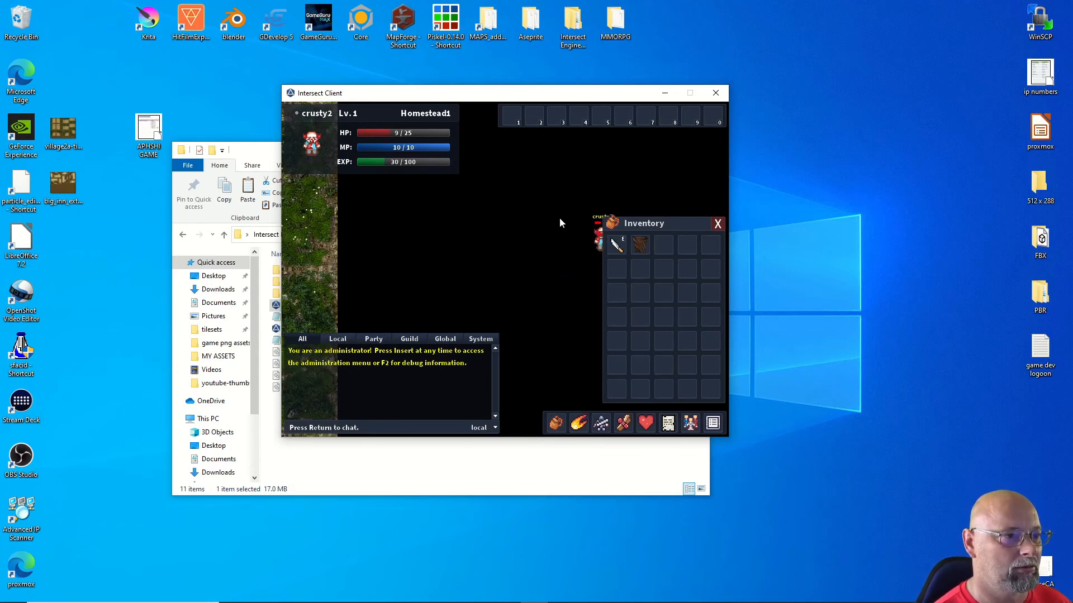
pyautogui.press('w')
pyautogui.press('w')
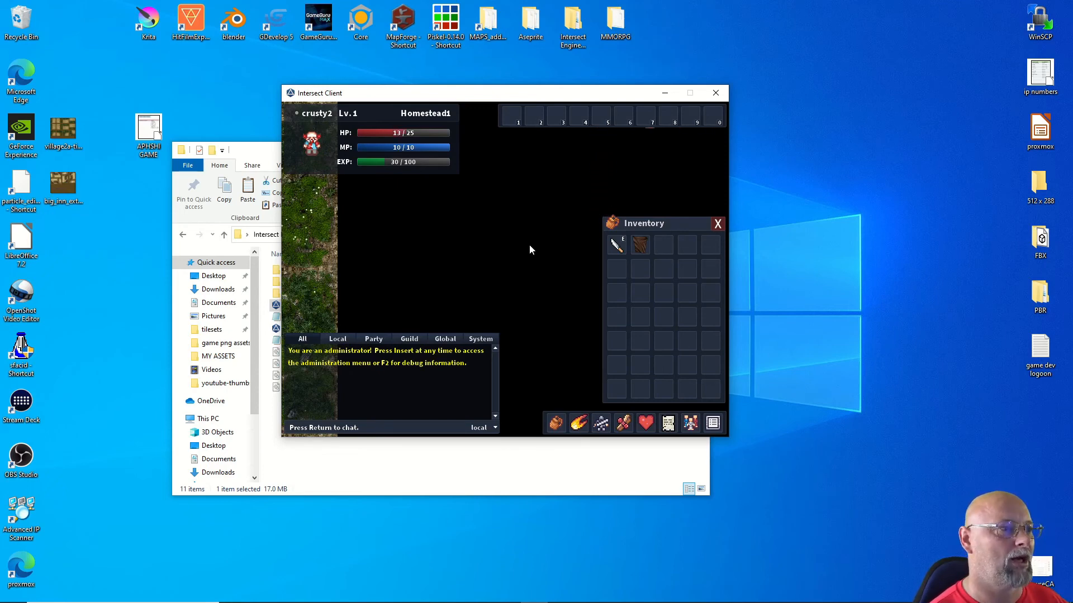
pyautogui.press('s')
pyautogui.press('a')
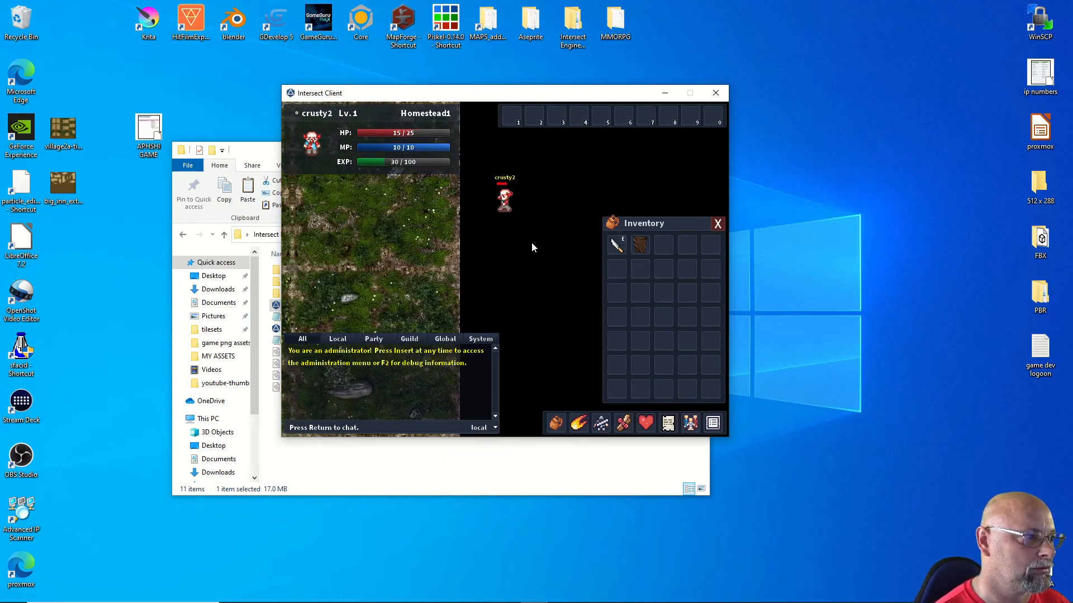
# Step: Walk left toward the craft teacher and view the Cow hide's tooltip with its 50% drop chance
pyautogui.press('a')
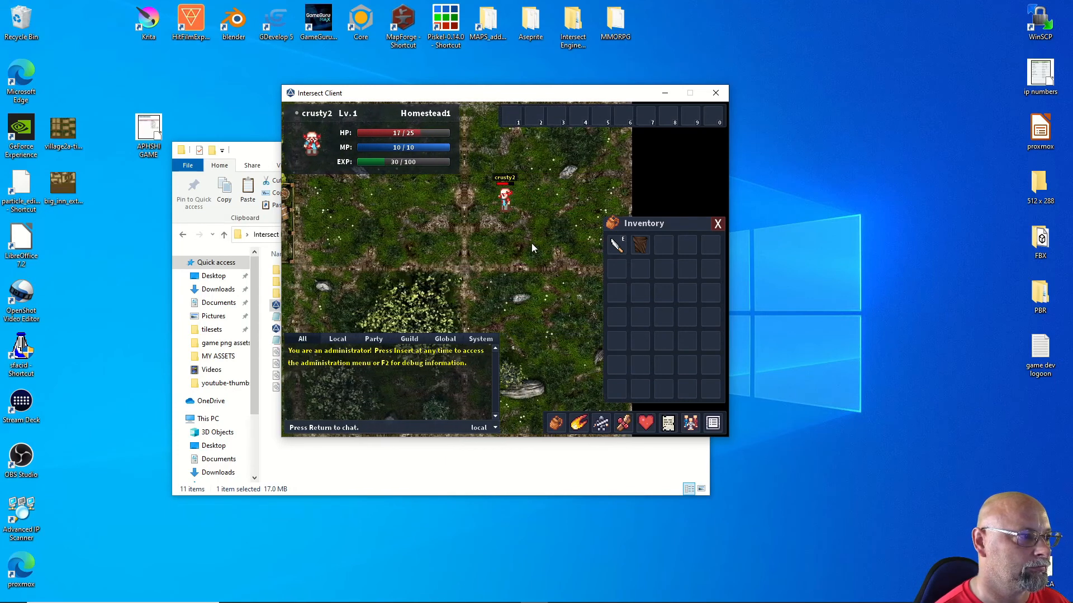
pyautogui.press('s')
pyautogui.press('d')
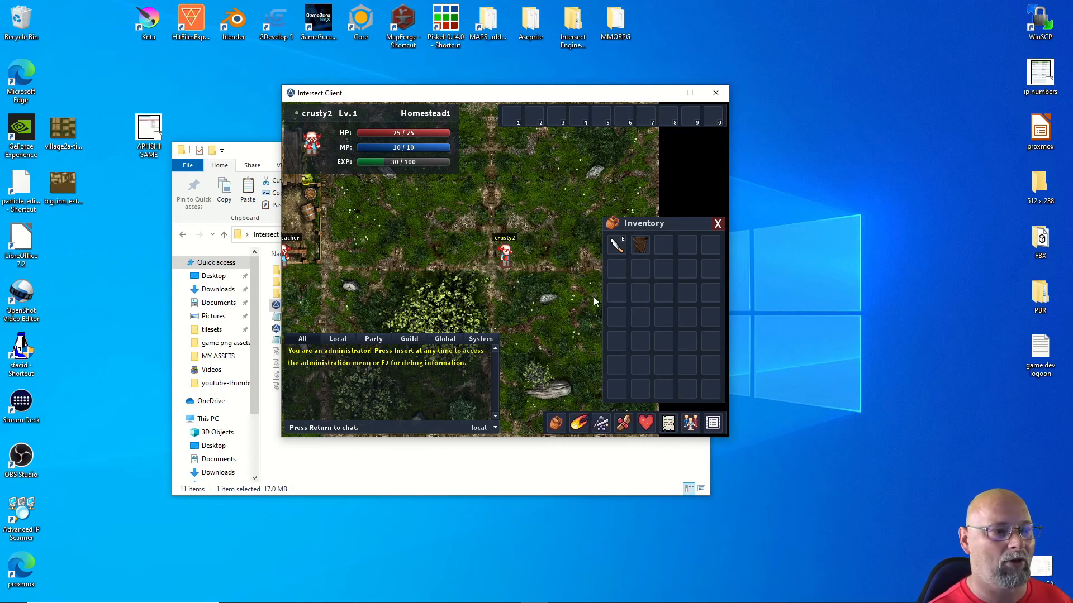
pyautogui.moveTo(638, 247)
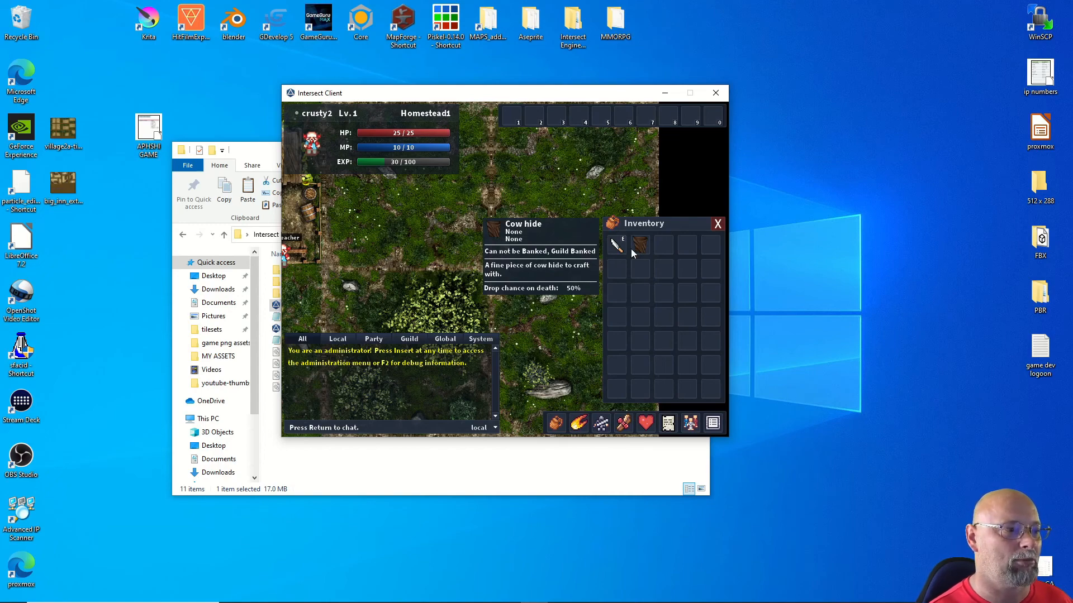